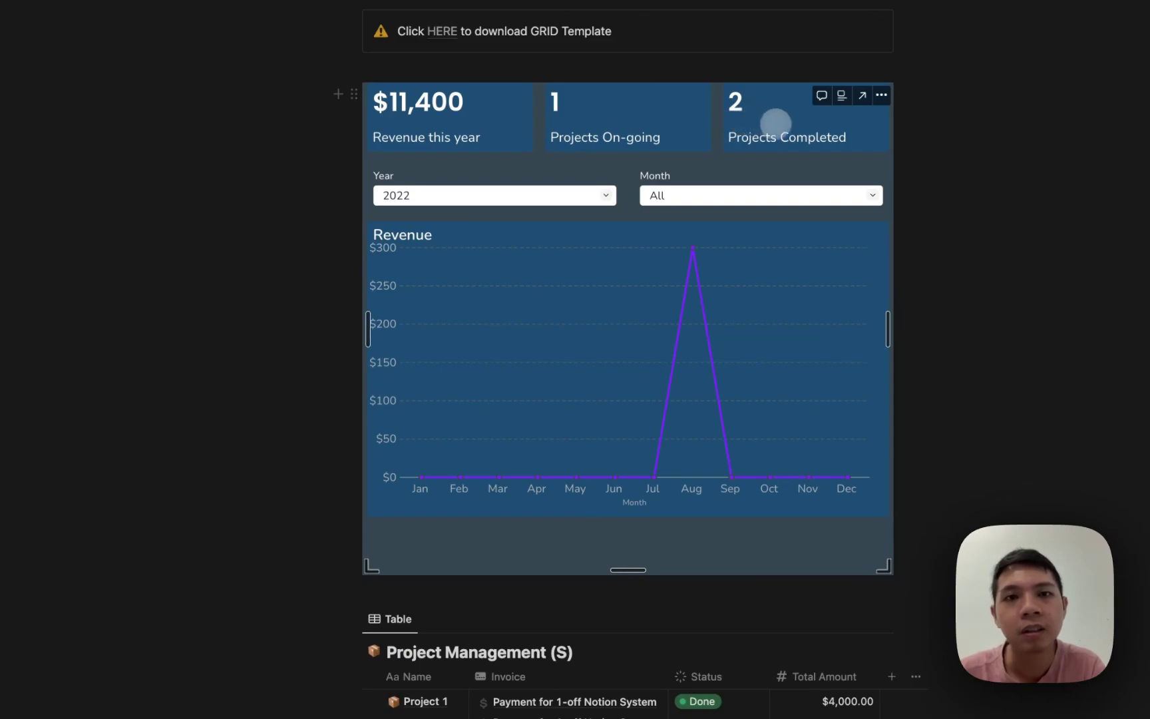
- View the Revenue chart for year 2023 and for all years using the Year filter
{"action": "left_click", "coordinate": [425, 194]}
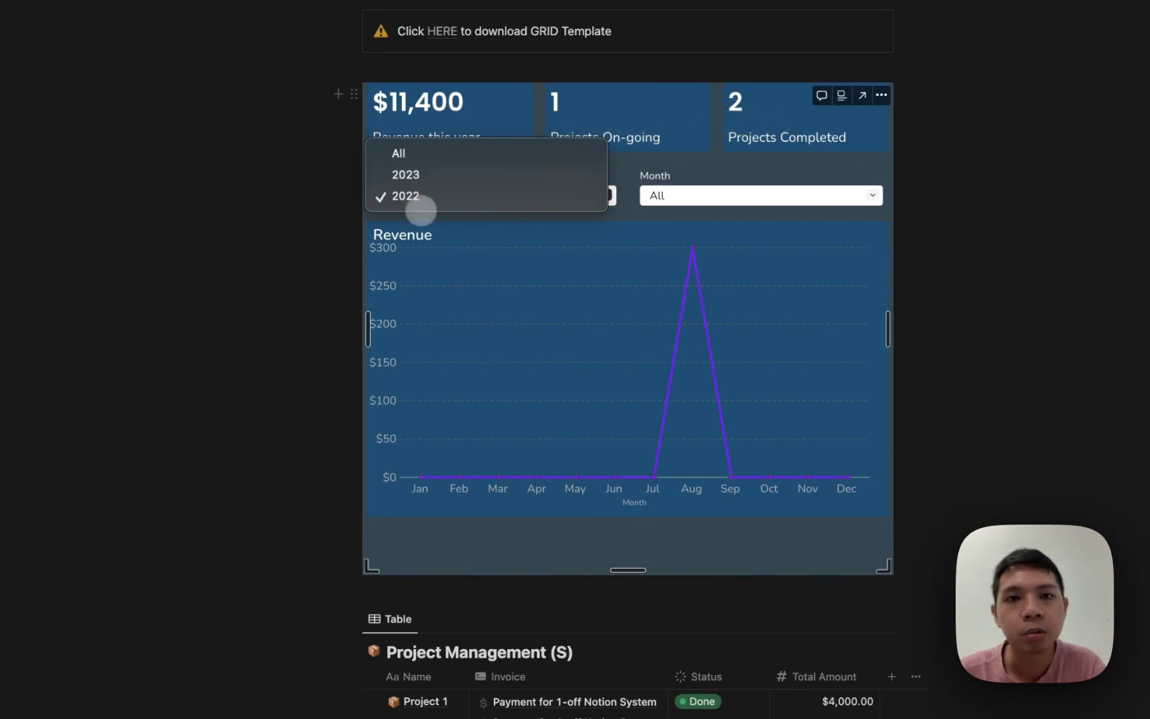
{"action": "left_click", "coordinate": [429, 216]}
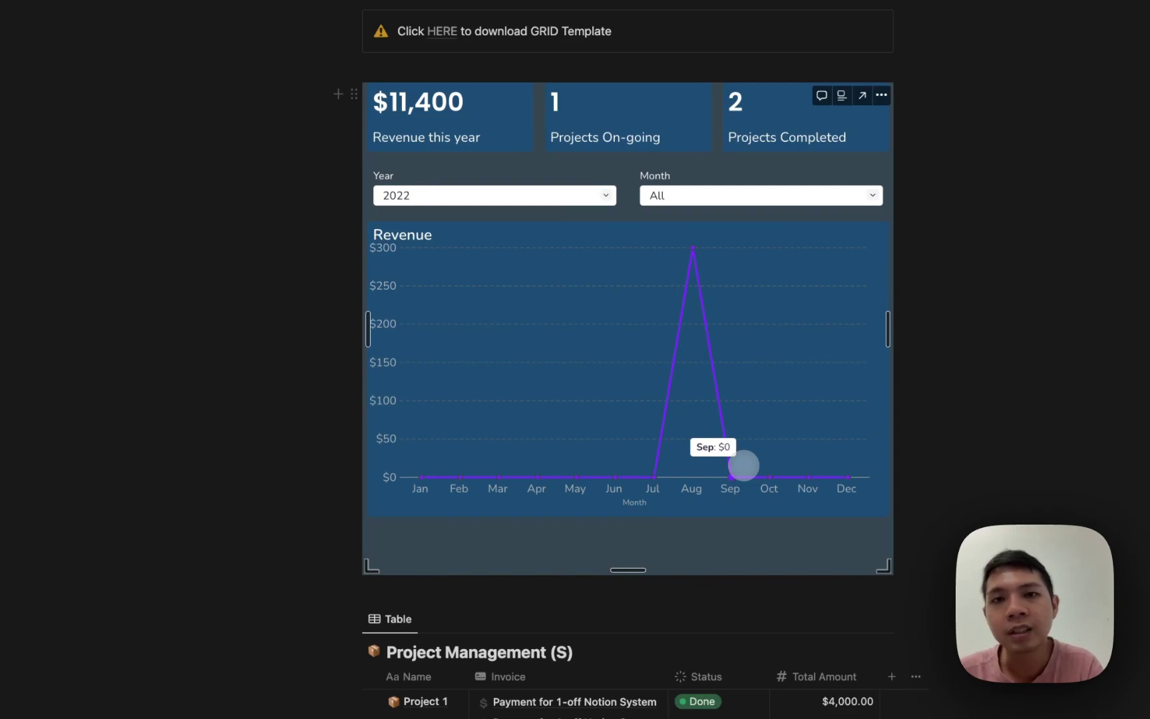
{"action": "left_click", "coordinate": [408, 194]}
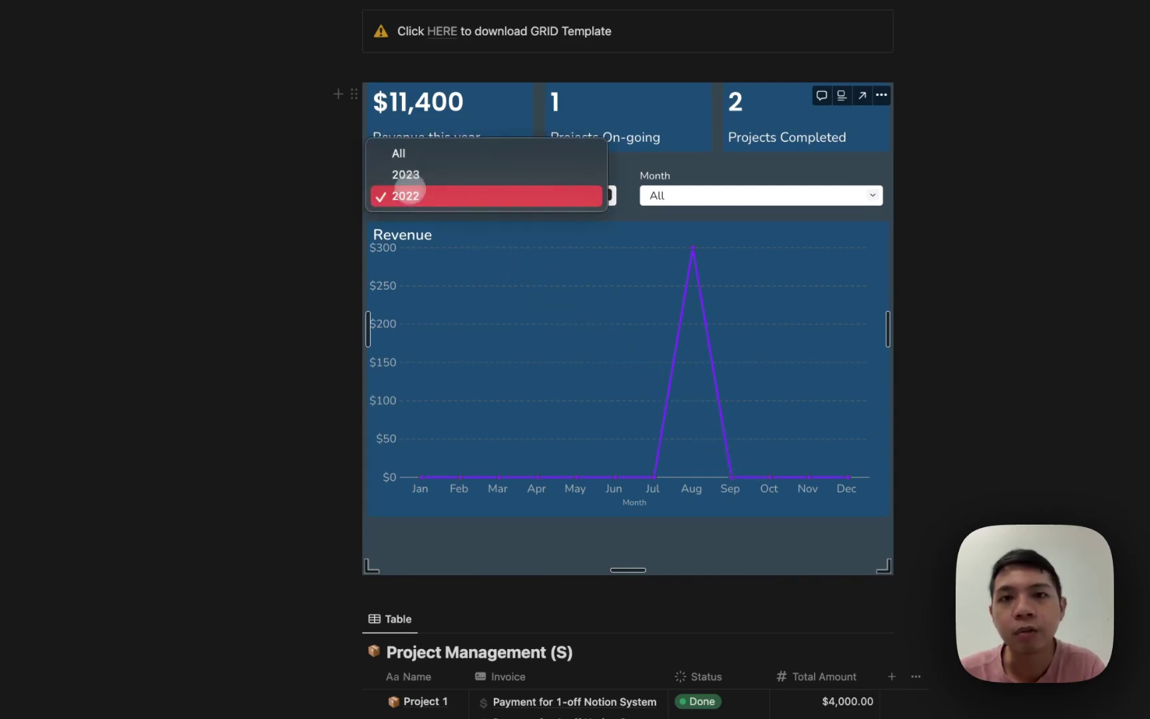
{"action": "left_click", "coordinate": [406, 175]}
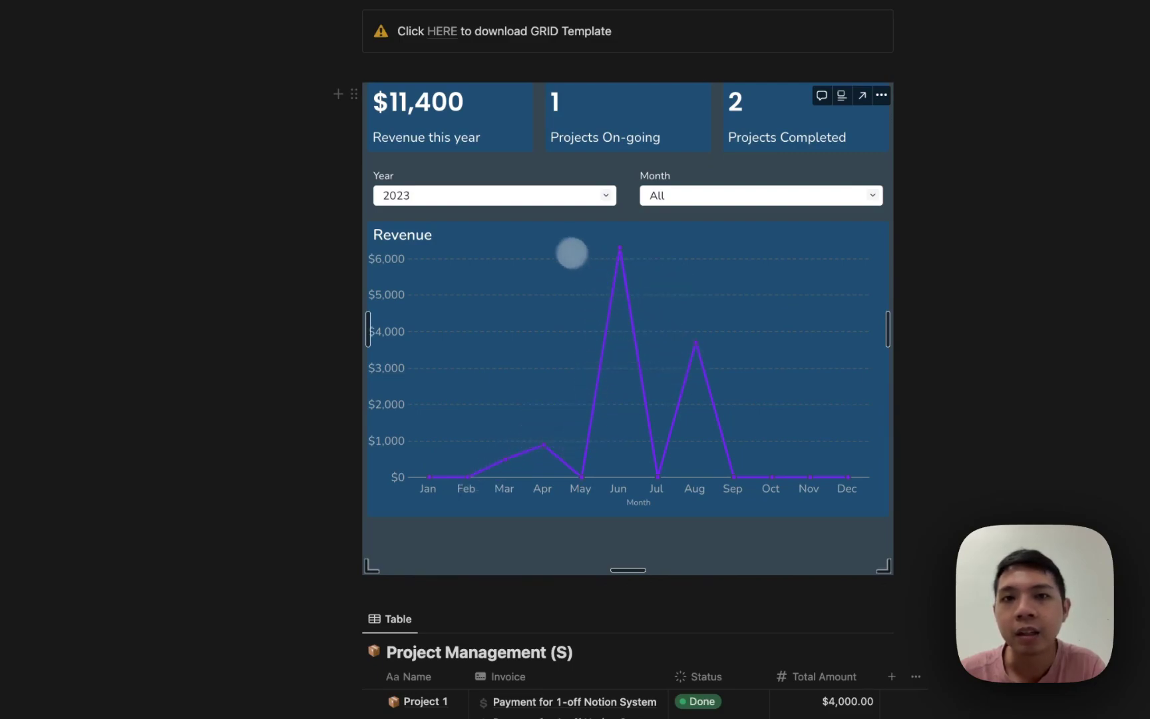
{"action": "left_click", "coordinate": [504, 195]}
{"action": "left_click", "coordinate": [468, 177]}
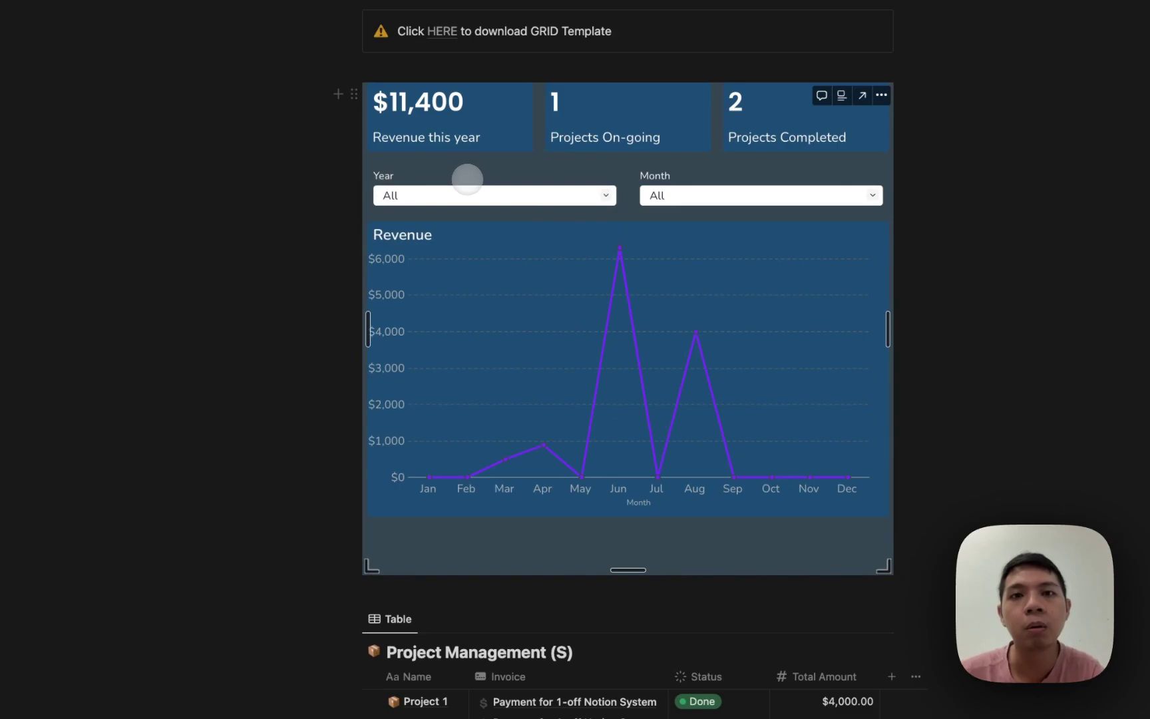
{"action": "mouse_move", "coordinate": [701, 336]}
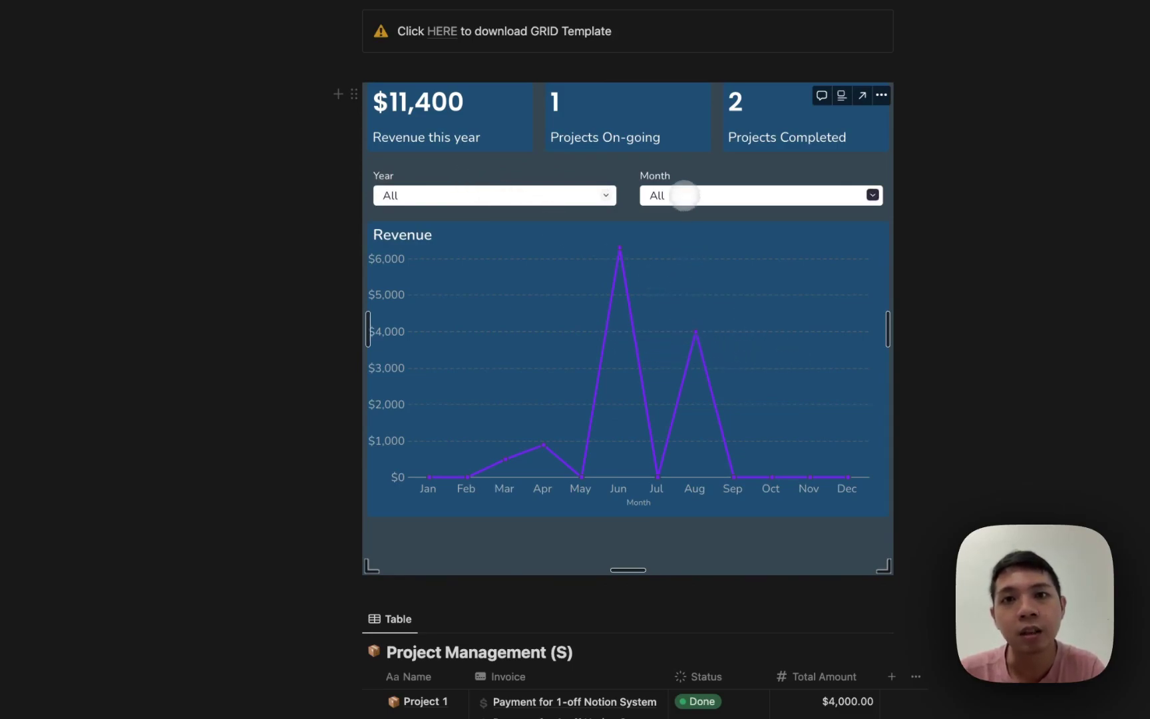
- View the Revenue chart for May, Jun and Aug in turn with the Month filter
{"action": "left_click", "coordinate": [680, 194]}
{"action": "left_click", "coordinate": [686, 304]}
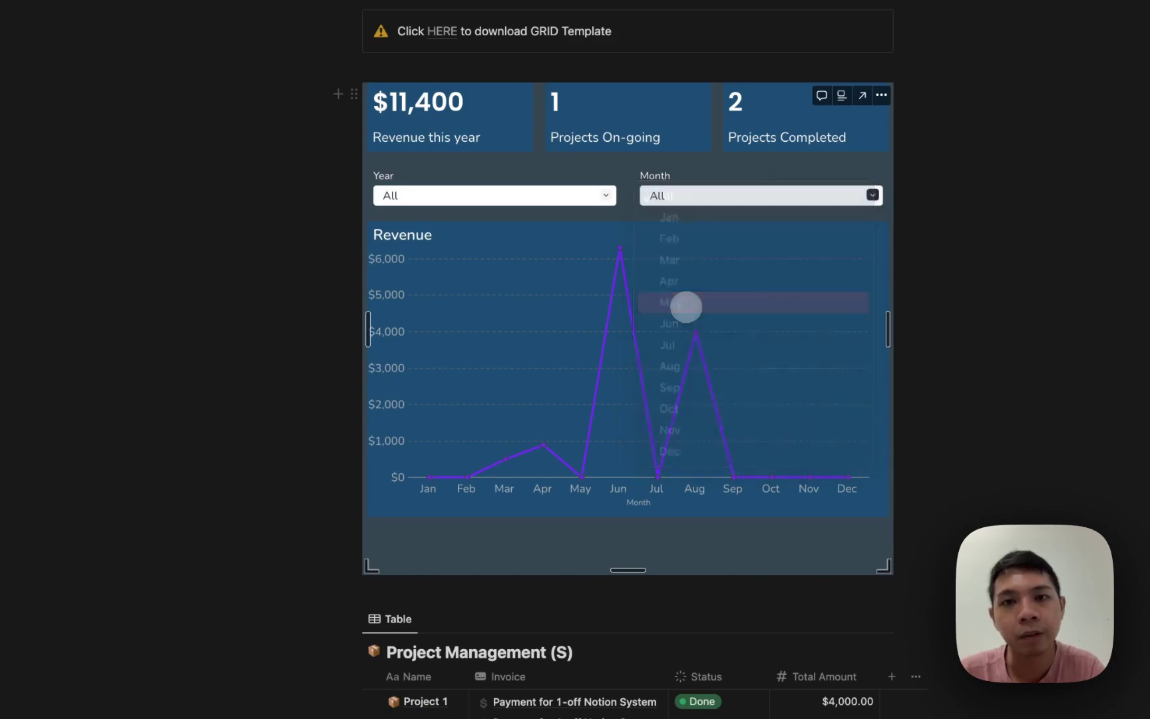
{"action": "left_click", "coordinate": [662, 200]}
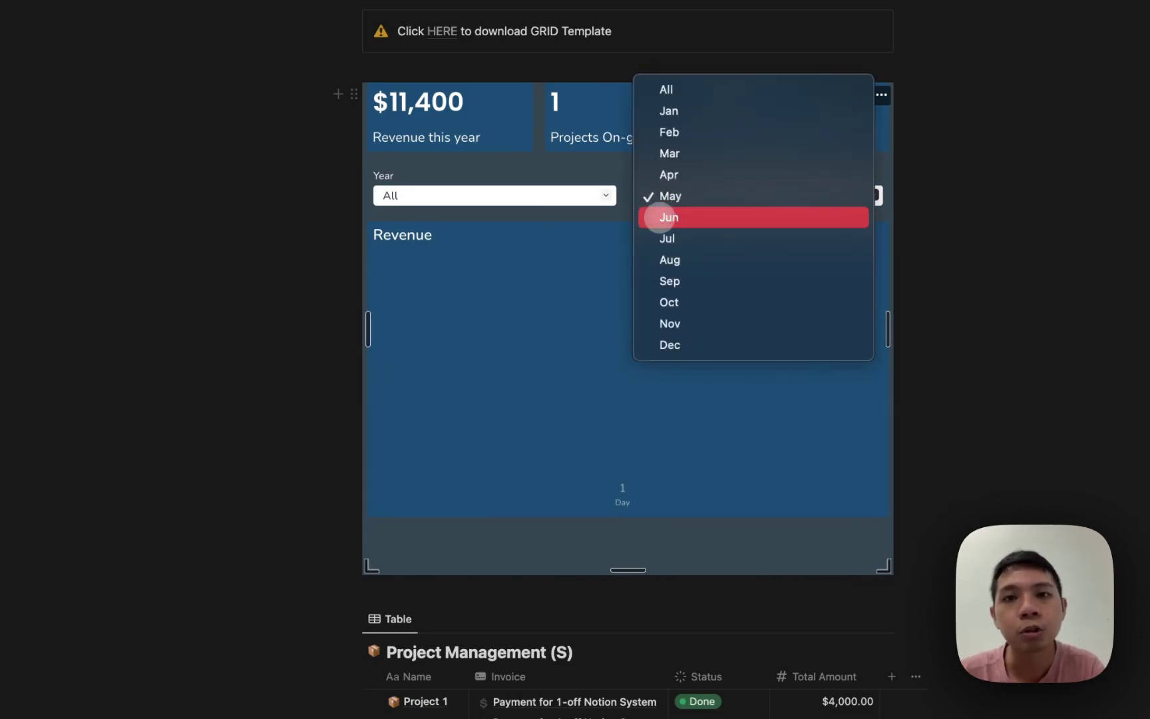
{"action": "left_click", "coordinate": [661, 220]}
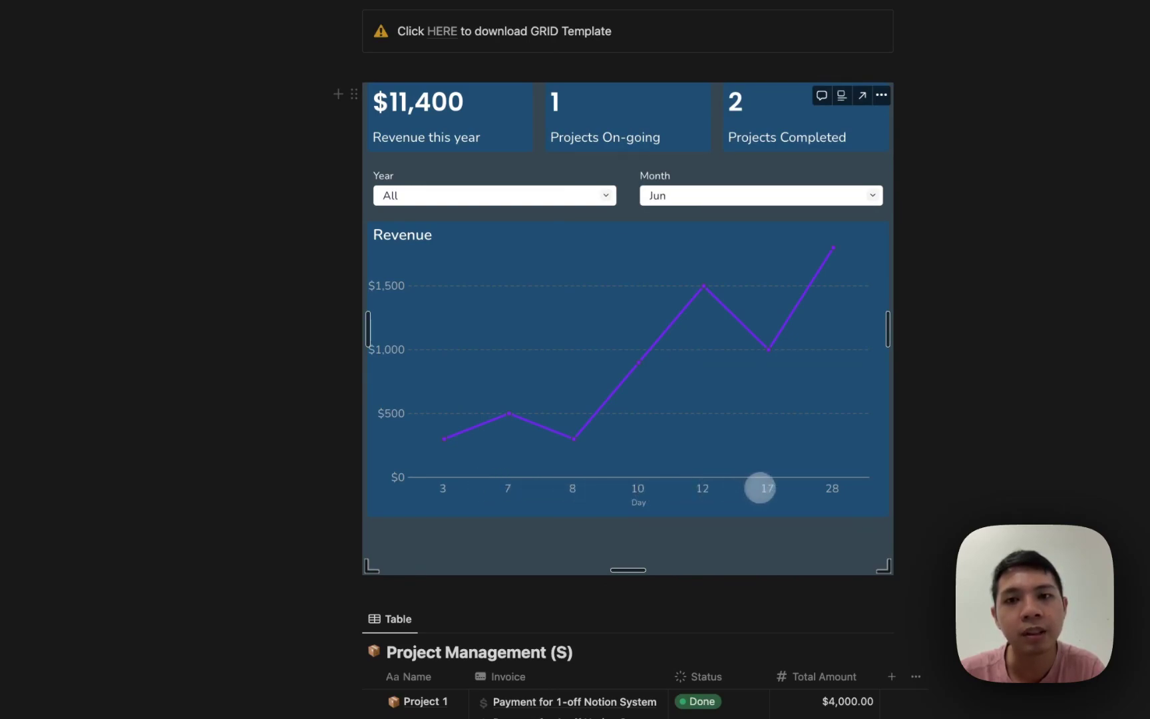
{"action": "left_click", "coordinate": [654, 196]}
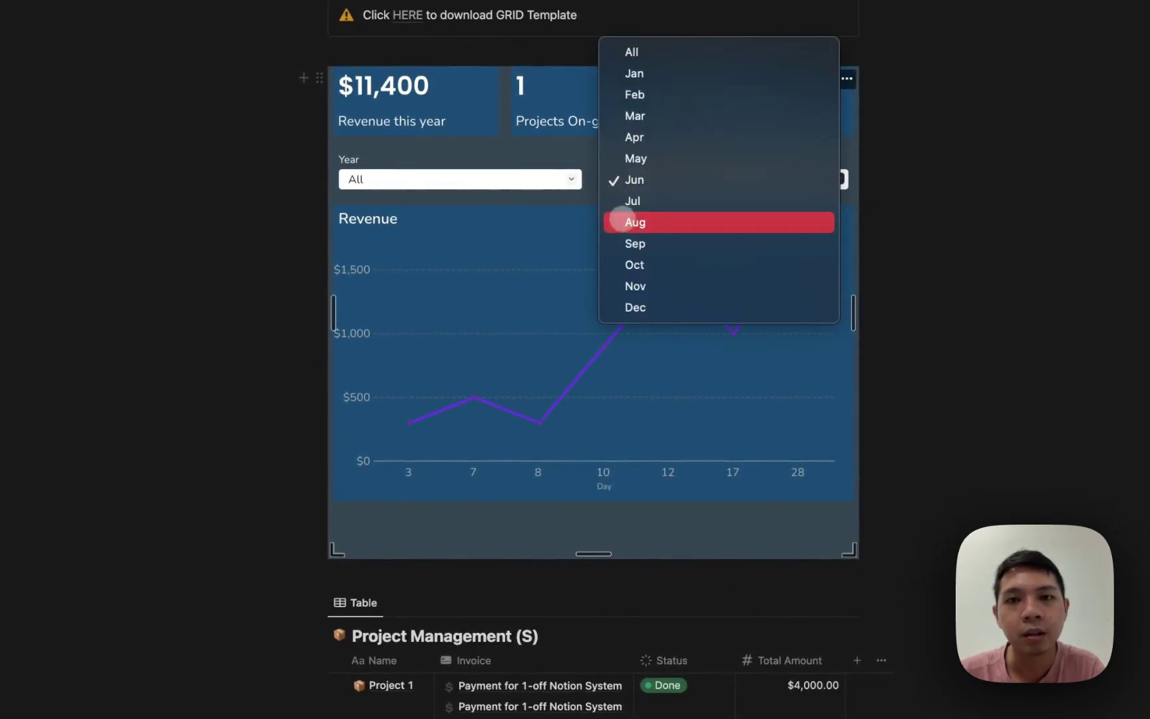
{"action": "left_click", "coordinate": [622, 221]}
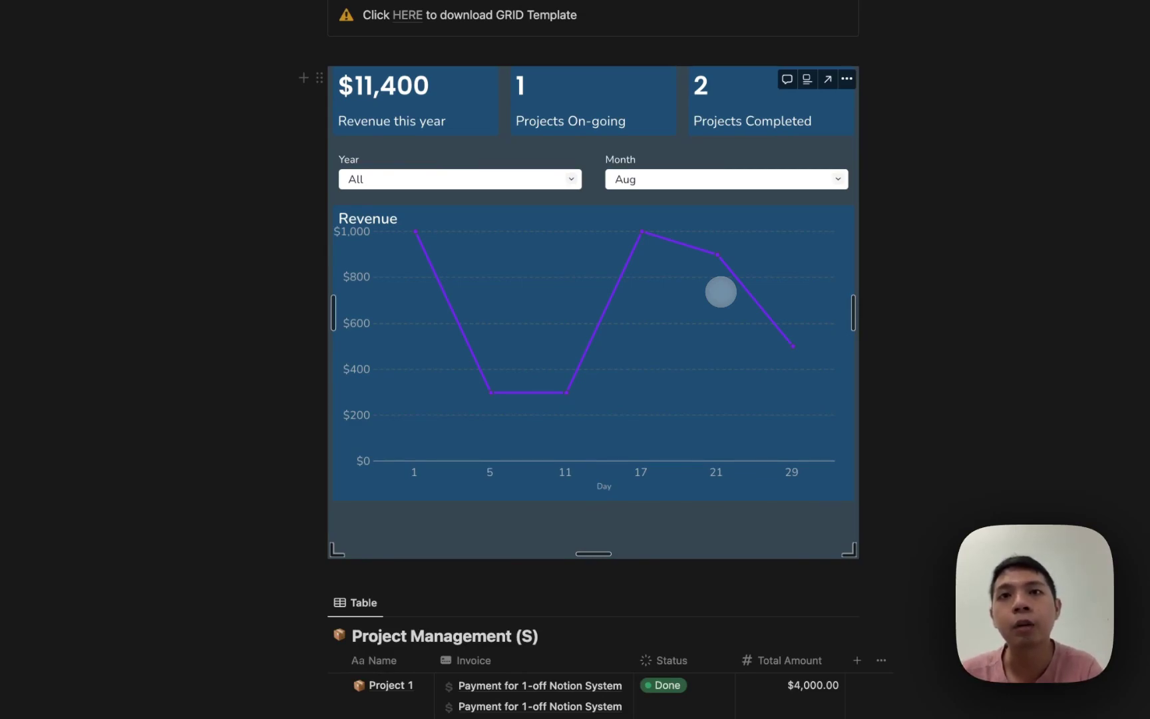
{"action": "left_click", "coordinate": [243, 228]}
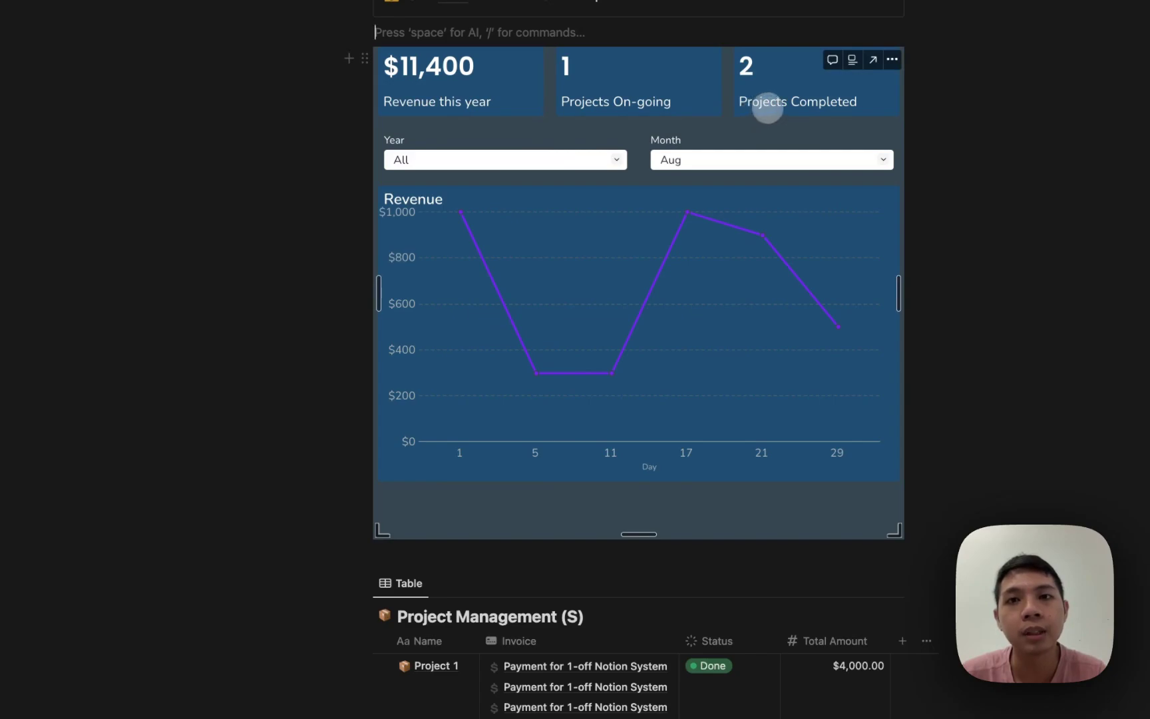
- Set Project 3's status to Done in the Project Management (S) table, keeping Project 1 as Done
{"action": "scroll", "coordinate": [690, 445], "scroll_direction": "down", "scroll_amount": 1}
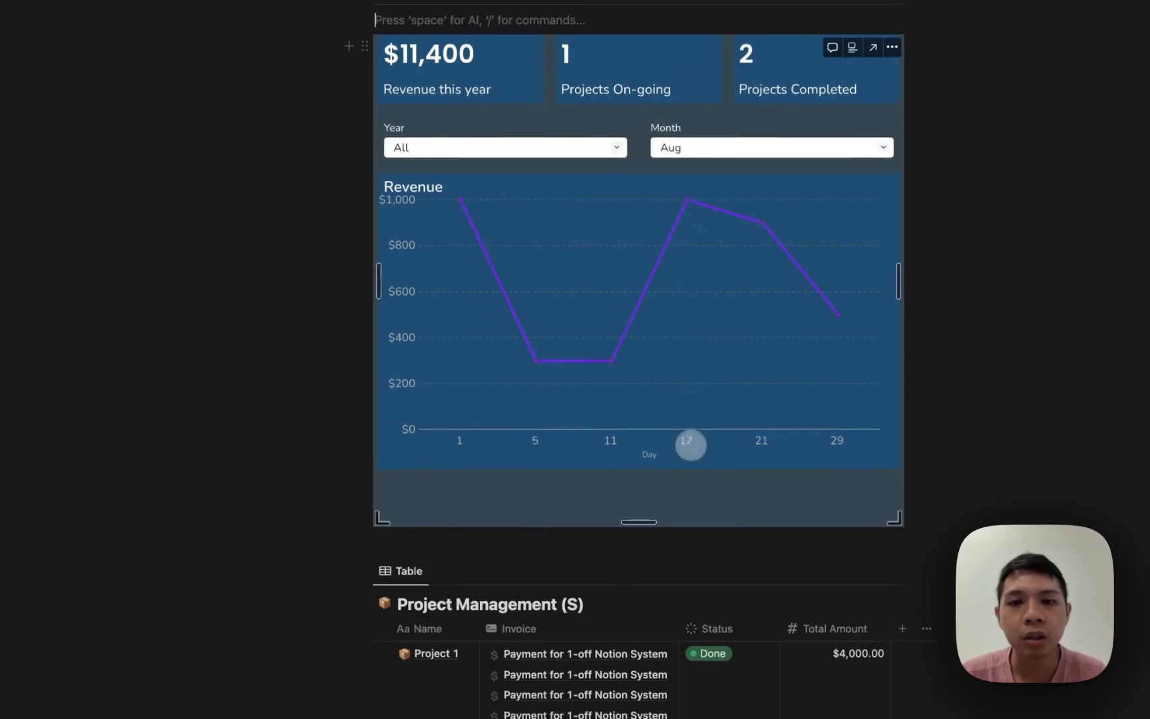
{"action": "scroll", "coordinate": [690, 445], "scroll_direction": "down", "scroll_amount": 5}
{"action": "left_click", "coordinate": [724, 533]}
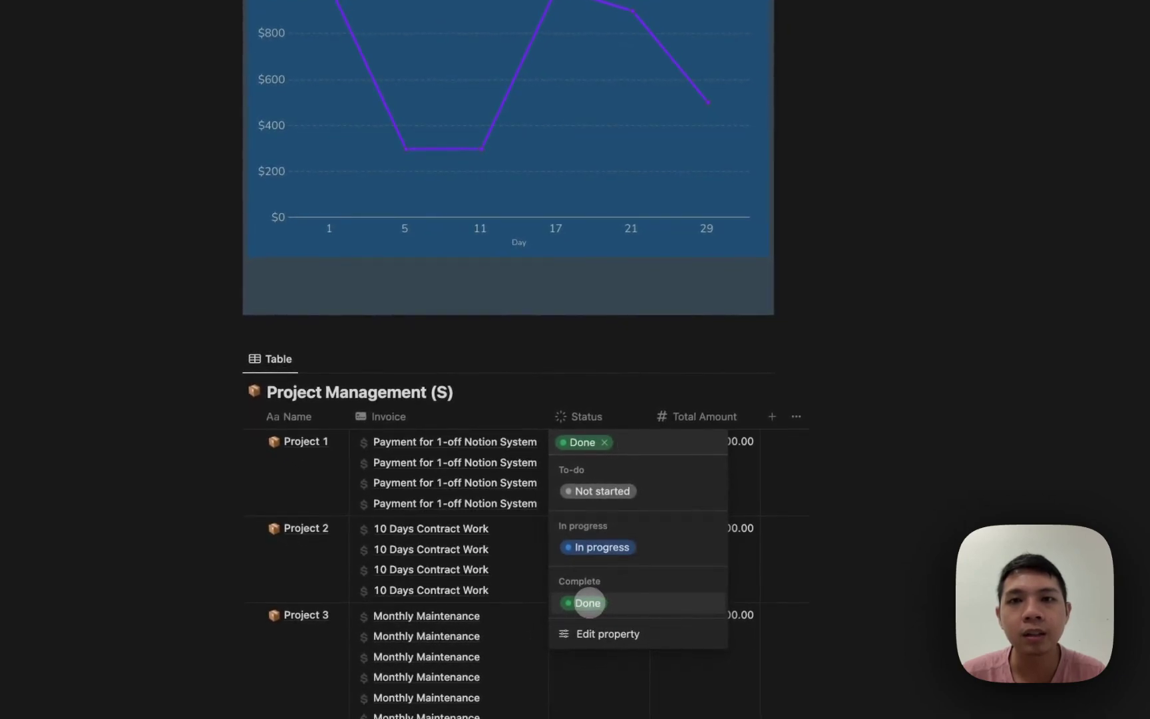
{"action": "left_click", "coordinate": [570, 602]}
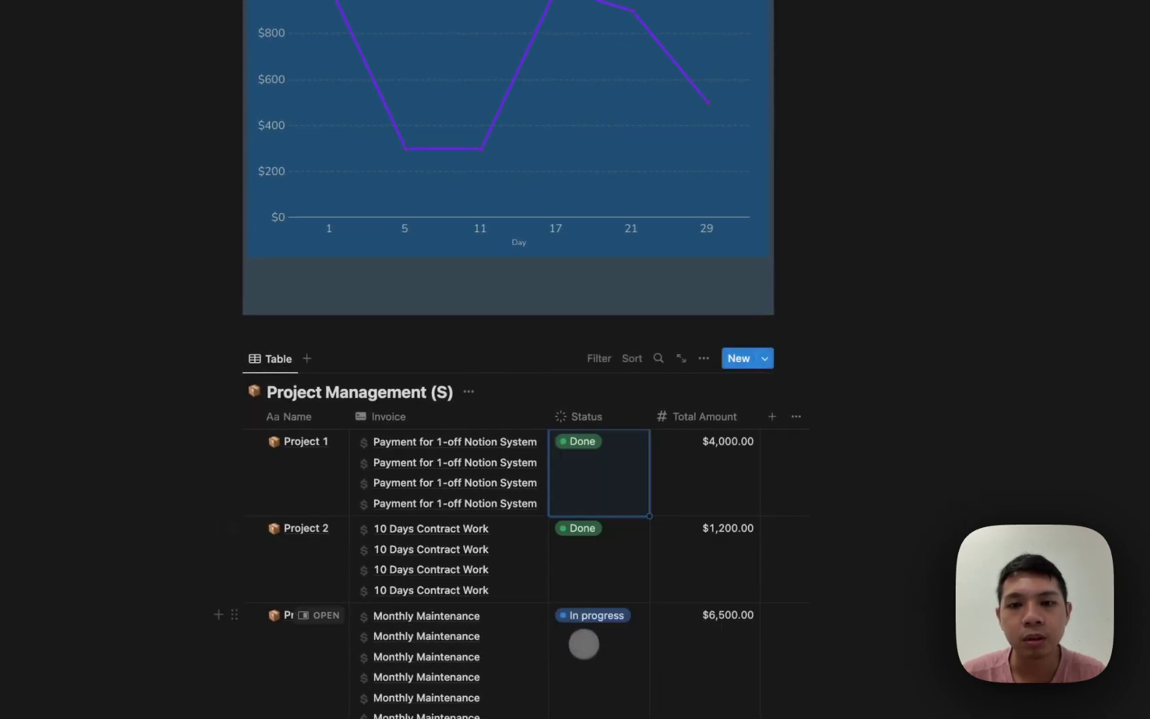
{"action": "left_click", "coordinate": [583, 649]}
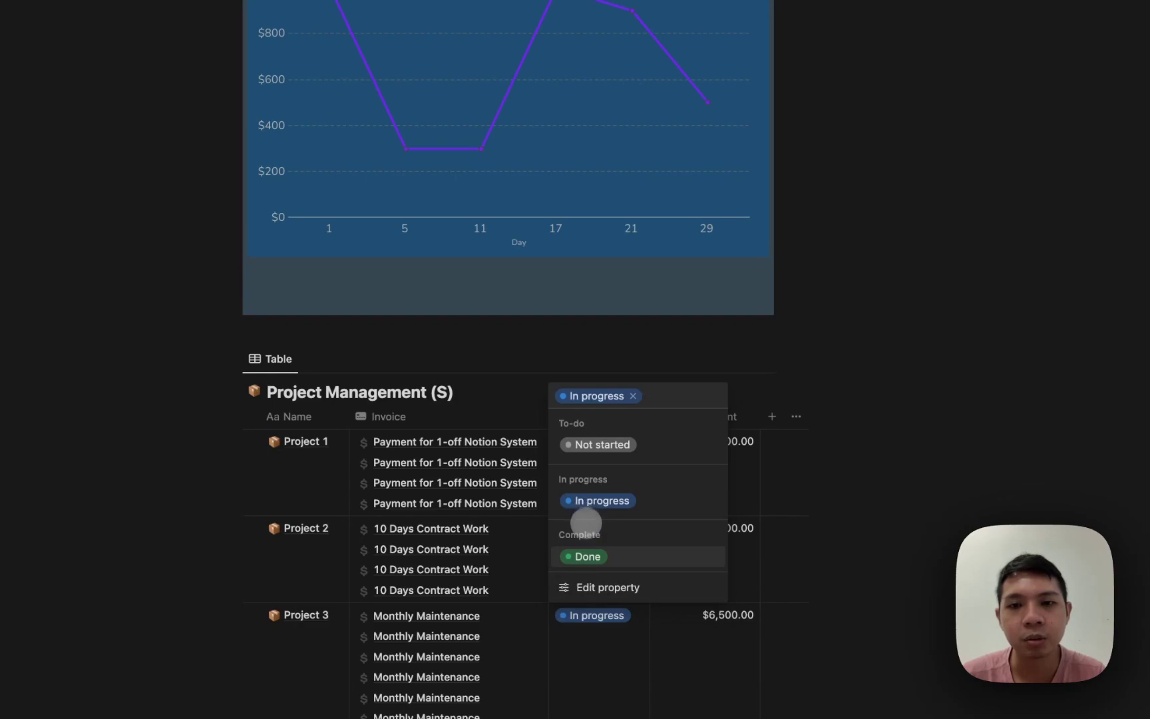
{"action": "left_click", "coordinate": [585, 546]}
- Reload the Company Revenue Dashboard page and check the ongoing and completed project cards
{"action": "scroll", "coordinate": [585, 544], "scroll_direction": "up", "scroll_amount": 2}
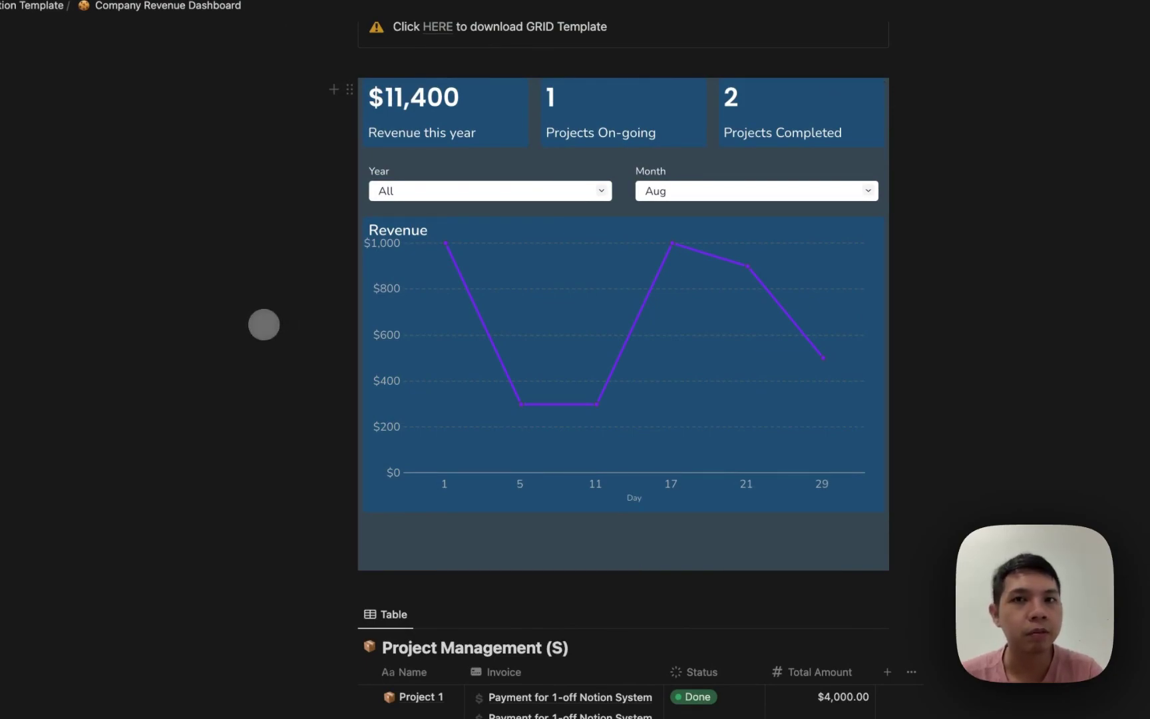
{"action": "key", "text": "super+r"}
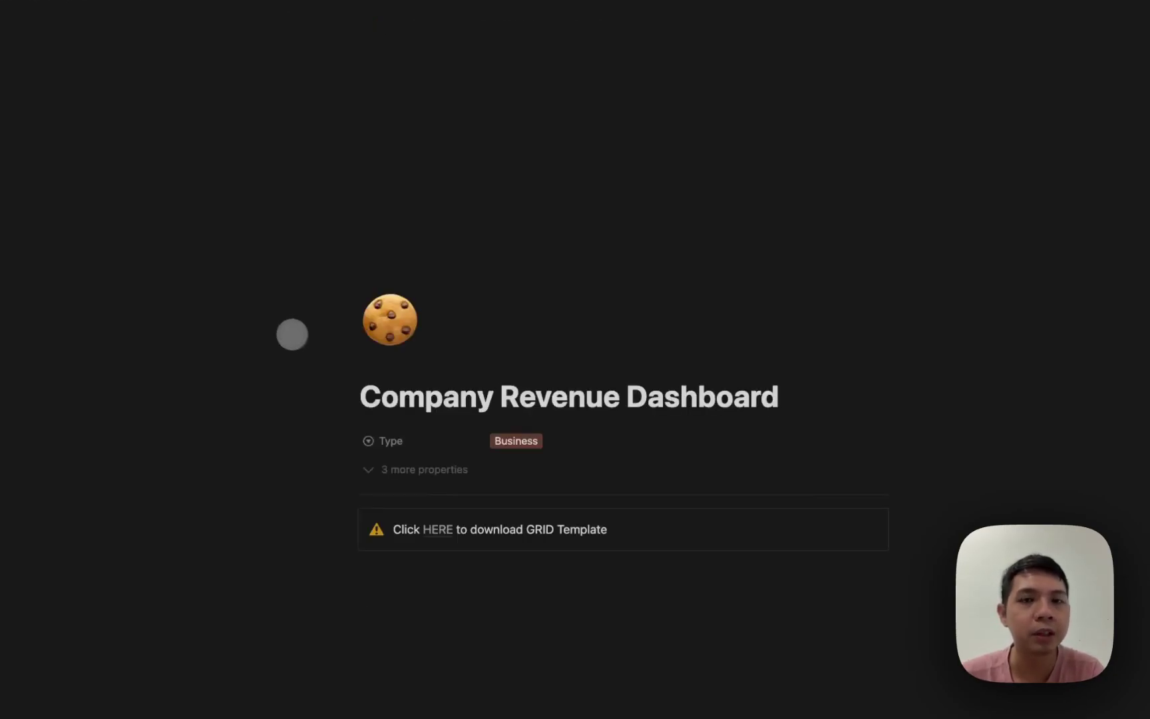
{"action": "scroll", "coordinate": [295, 406], "scroll_direction": "down", "scroll_amount": 5}
{"action": "scroll", "coordinate": [295, 405], "scroll_direction": "down", "scroll_amount": 2}
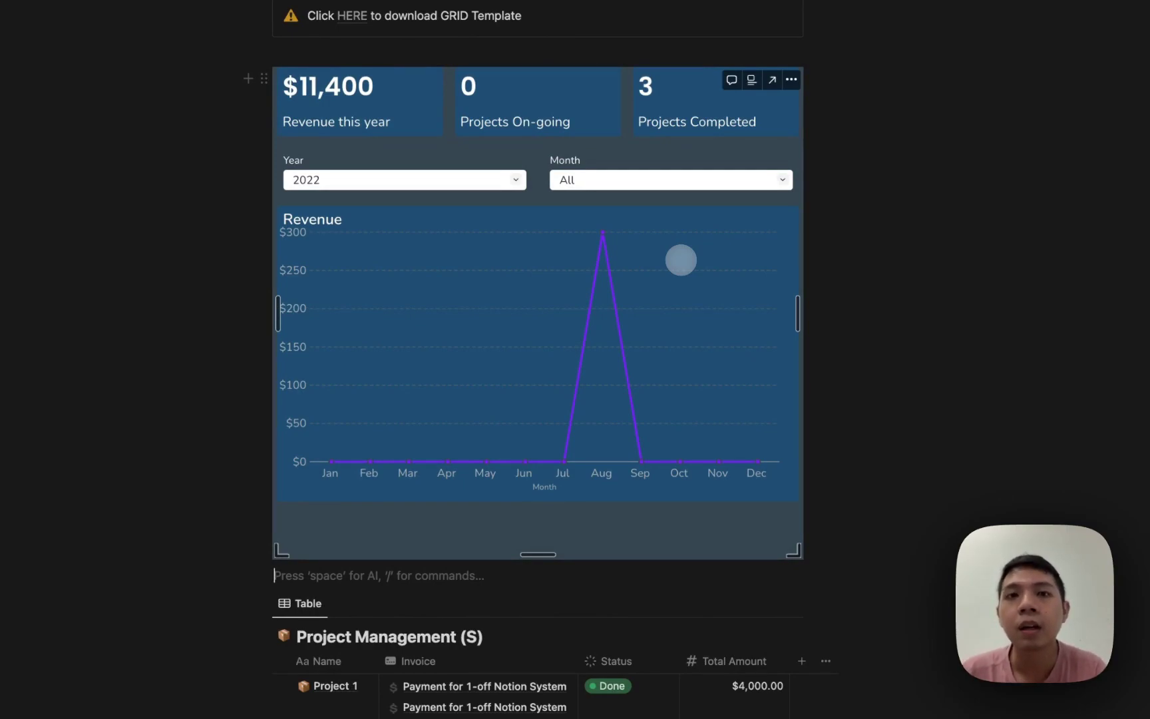
- Review the project totals in Project Management (S) and the entries in Invoice Management (S)
{"action": "left_click", "coordinate": [680, 259]}
{"action": "scroll", "coordinate": [539, 353], "scroll_direction": "down", "scroll_amount": 7}
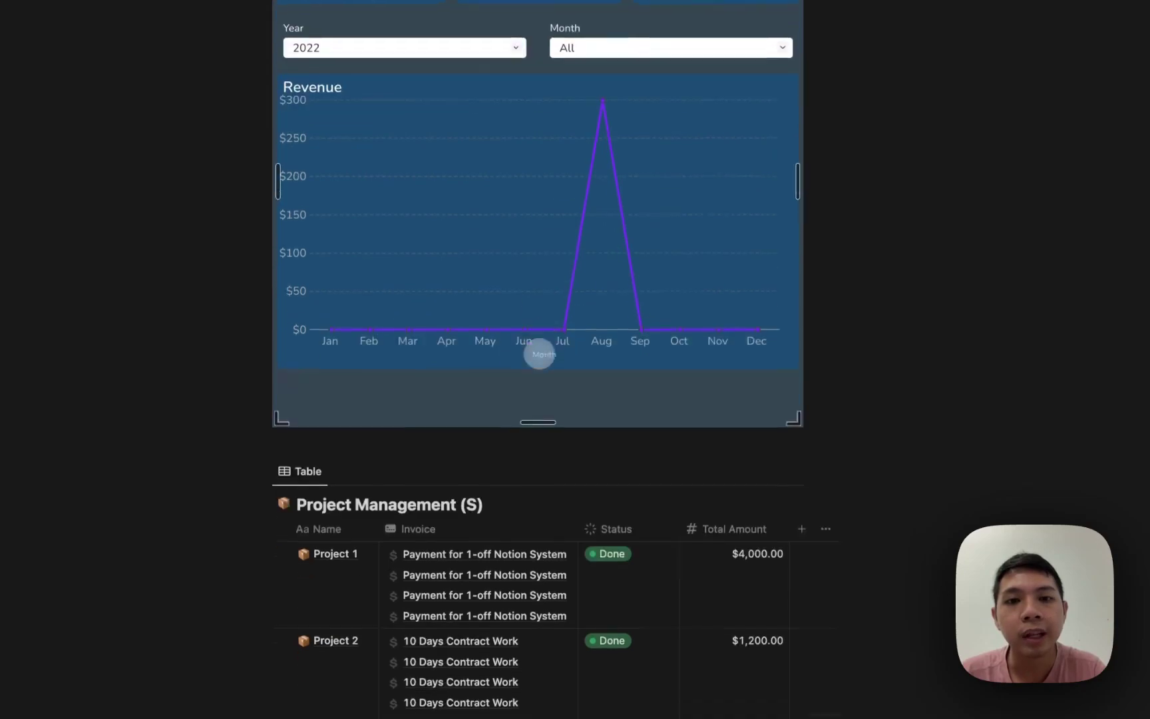
{"action": "scroll", "coordinate": [539, 354], "scroll_direction": "down", "scroll_amount": 2}
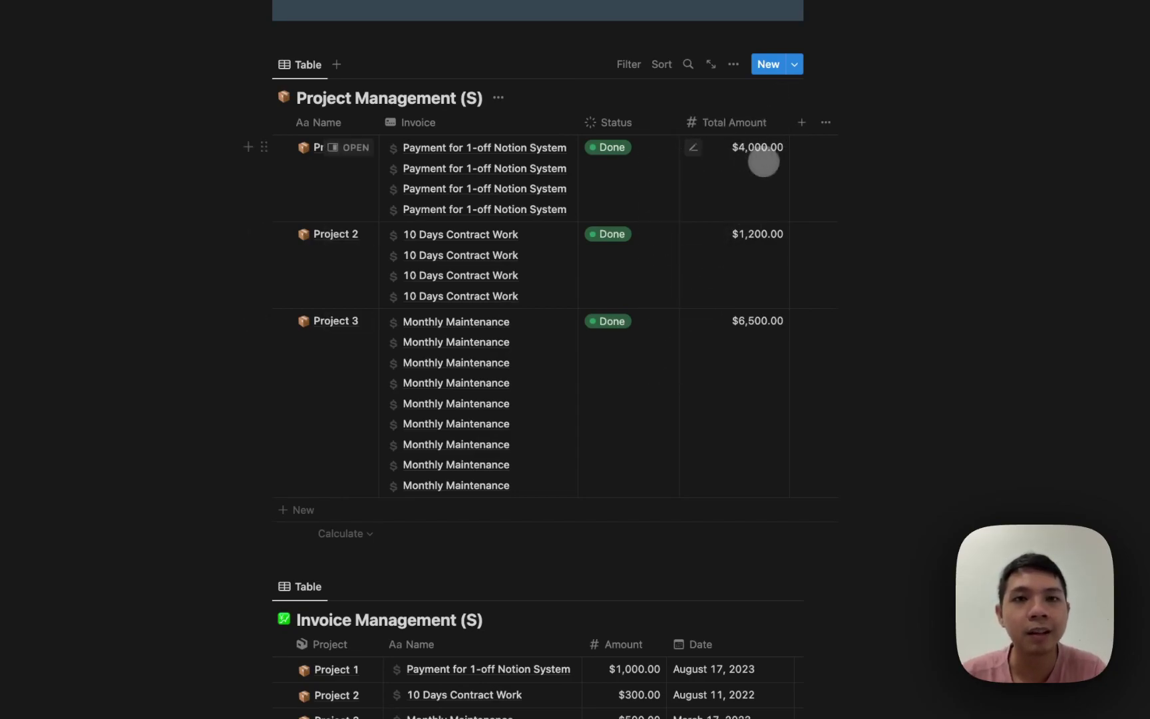
{"action": "scroll", "coordinate": [656, 291], "scroll_direction": "down", "scroll_amount": 5}
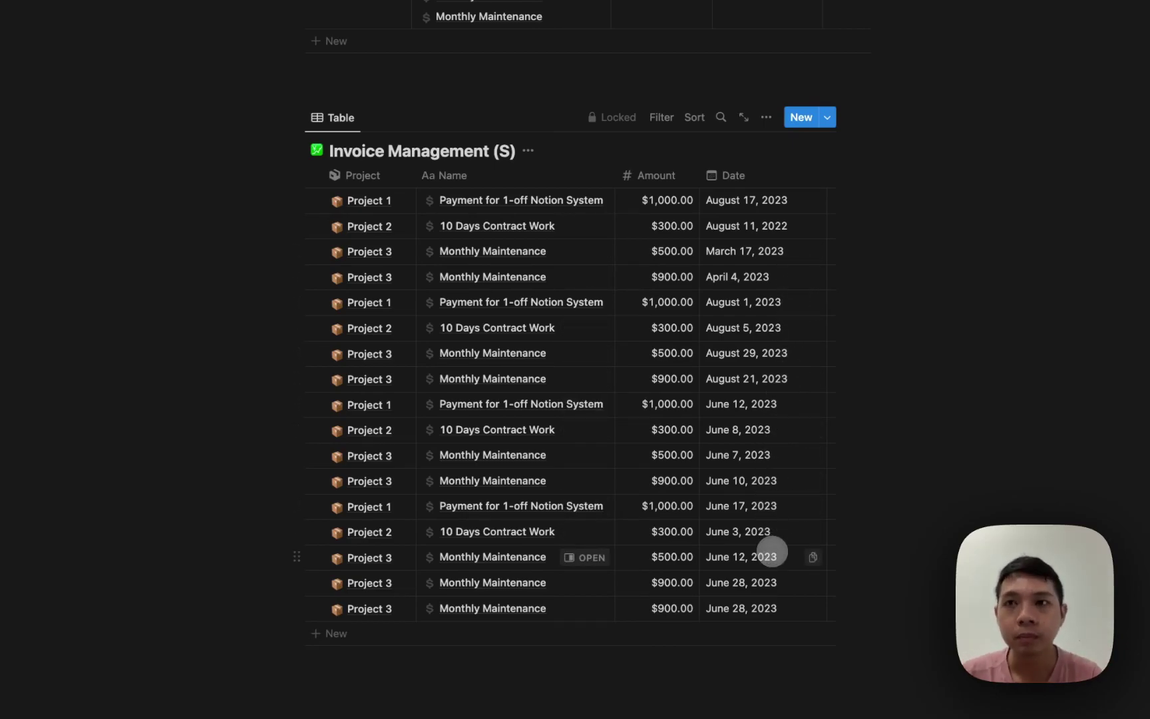
- Open the GRID template download link in the callout above the dashboard
{"action": "scroll", "coordinate": [772, 551], "scroll_direction": "up", "scroll_amount": 10}
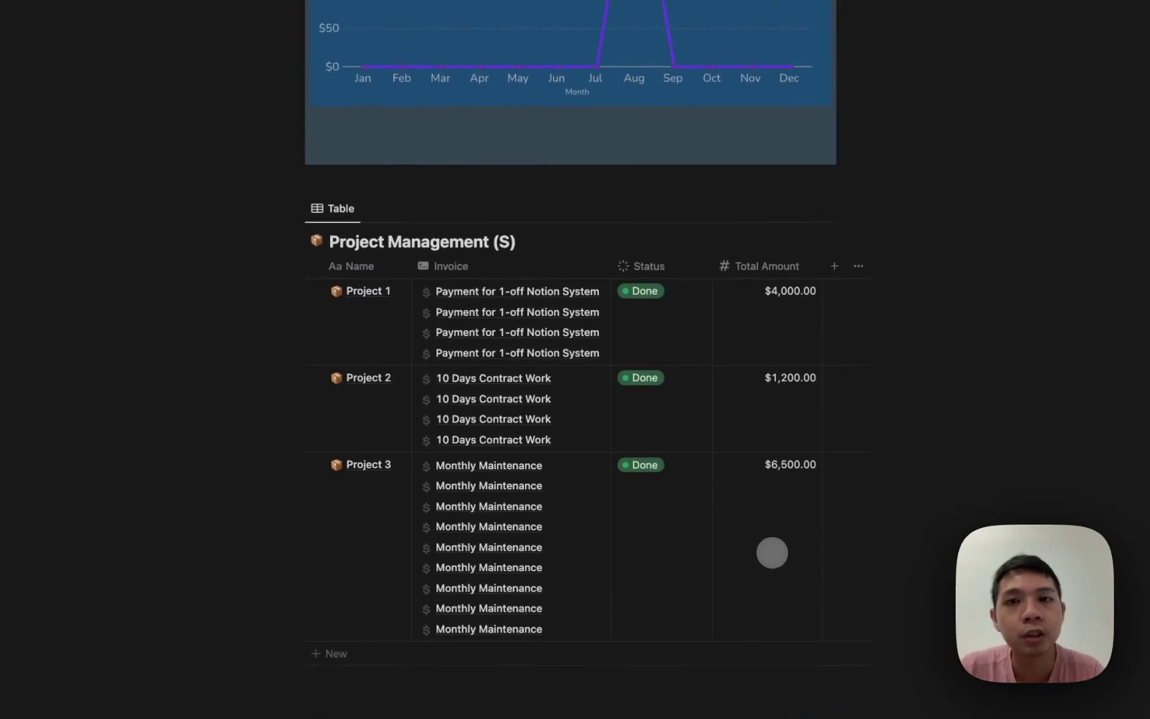
{"action": "scroll", "coordinate": [772, 552], "scroll_direction": "up", "scroll_amount": 7}
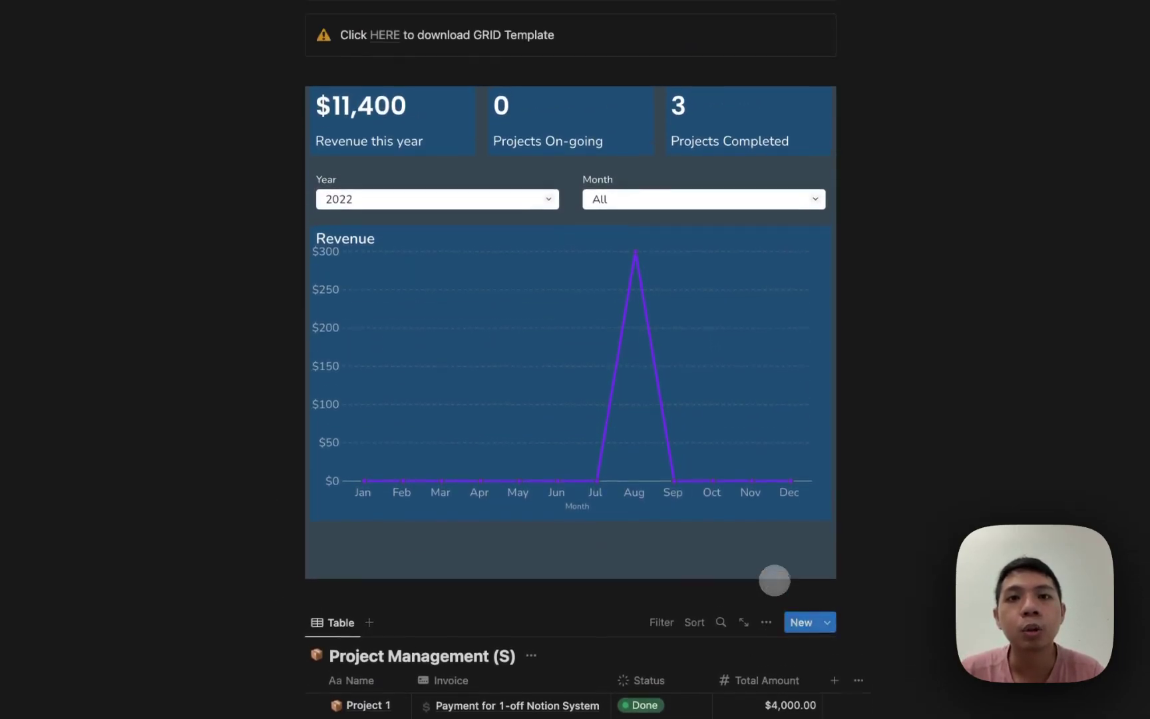
{"action": "scroll", "coordinate": [774, 580], "scroll_direction": "up", "scroll_amount": 1}
{"action": "scroll", "coordinate": [774, 581], "scroll_direction": "up", "scroll_amount": 1}
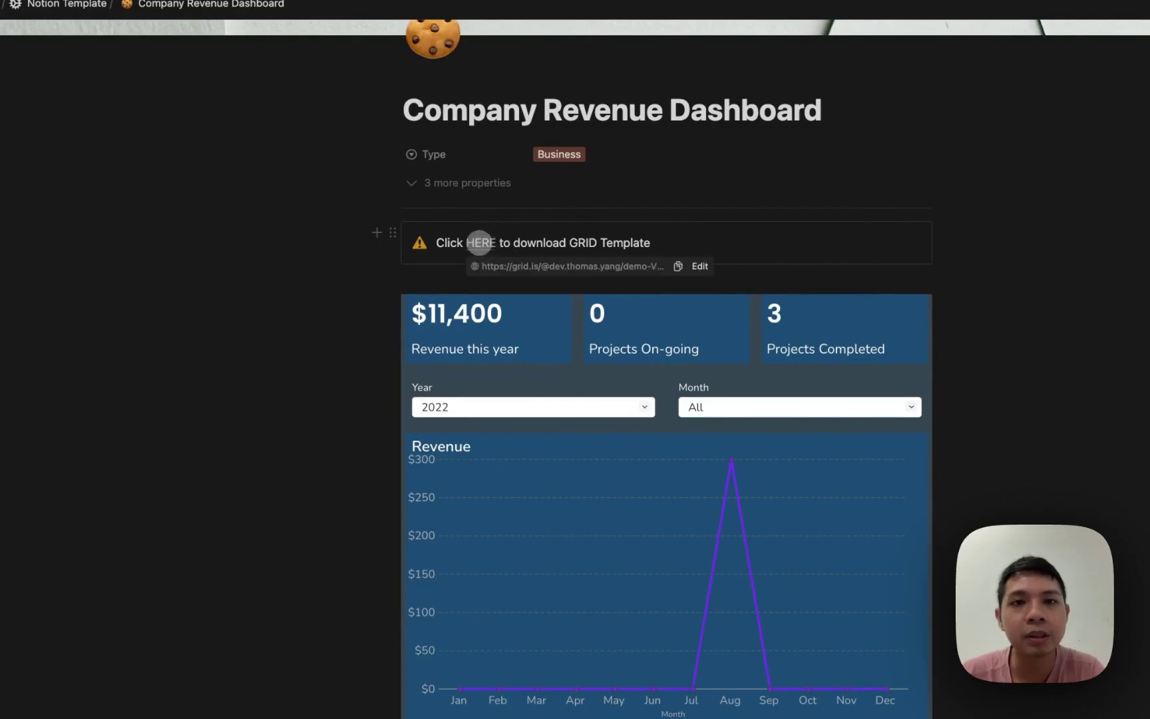
{"action": "left_click", "coordinate": [479, 243]}
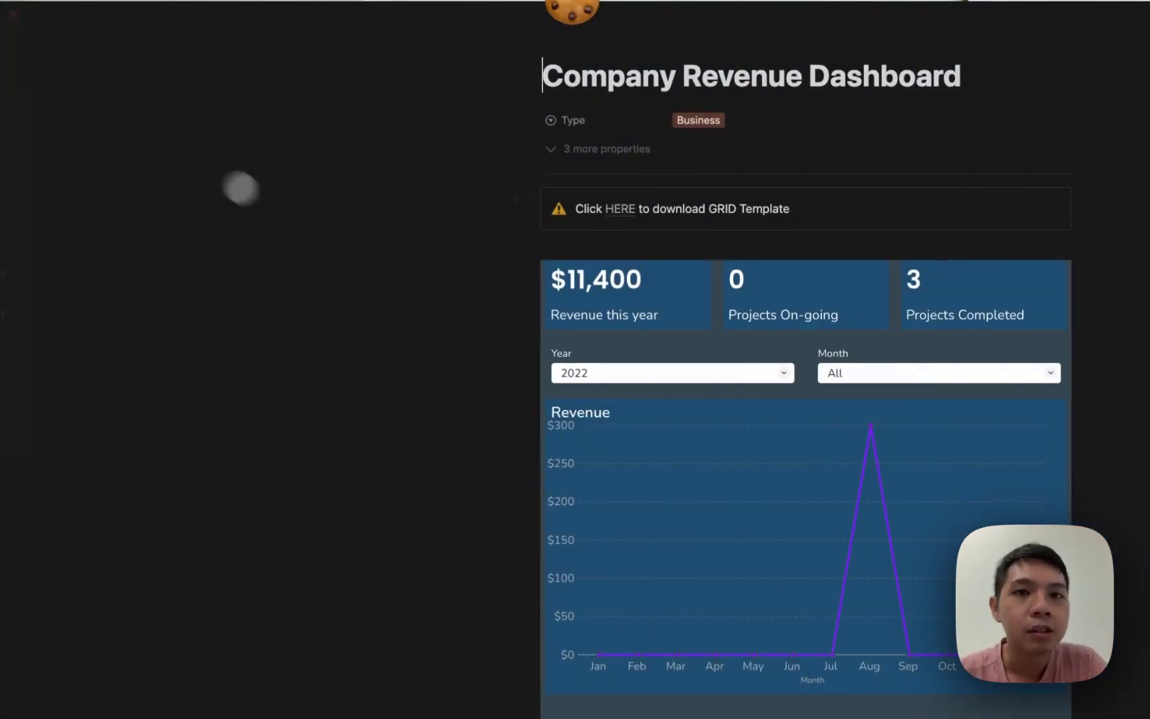
- Switch to the Demo – GRID document and look over its filters and Revenue chart
{"action": "scroll", "coordinate": [304, 229], "scroll_direction": "up", "scroll_amount": 5}
{"action": "mouse_move", "coordinate": [51, 236]}
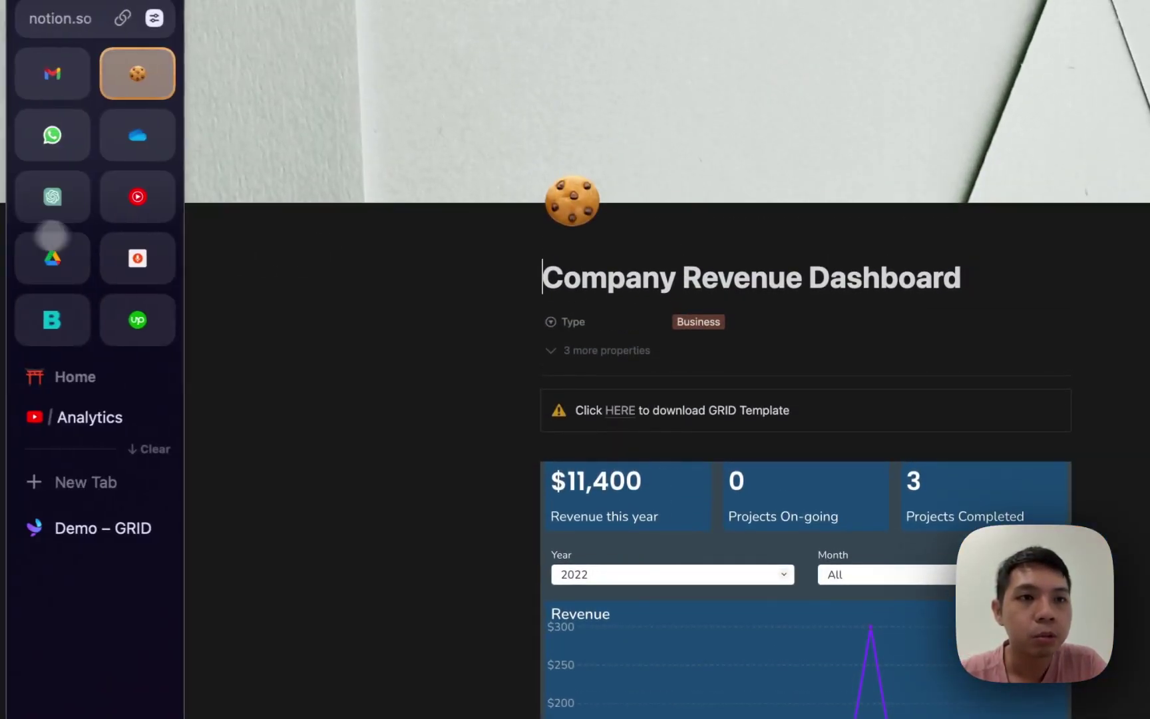
{"action": "left_click", "coordinate": [80, 524]}
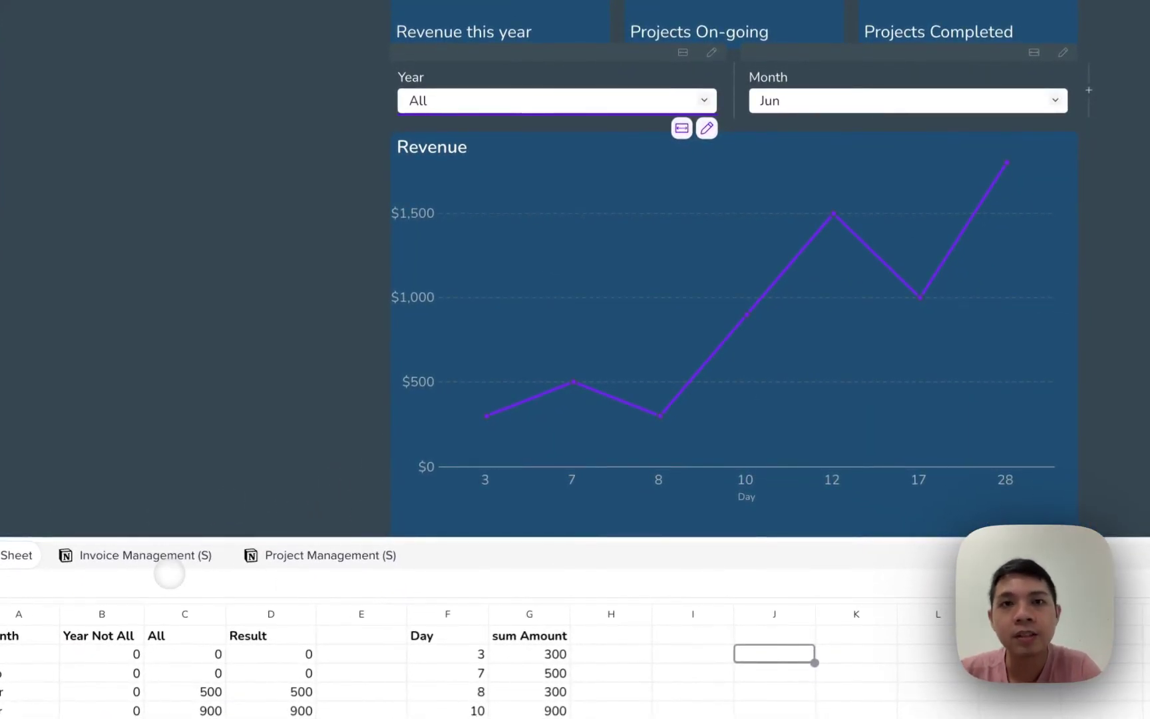
{"action": "scroll", "coordinate": [336, 349], "scroll_direction": "down", "scroll_amount": 1}
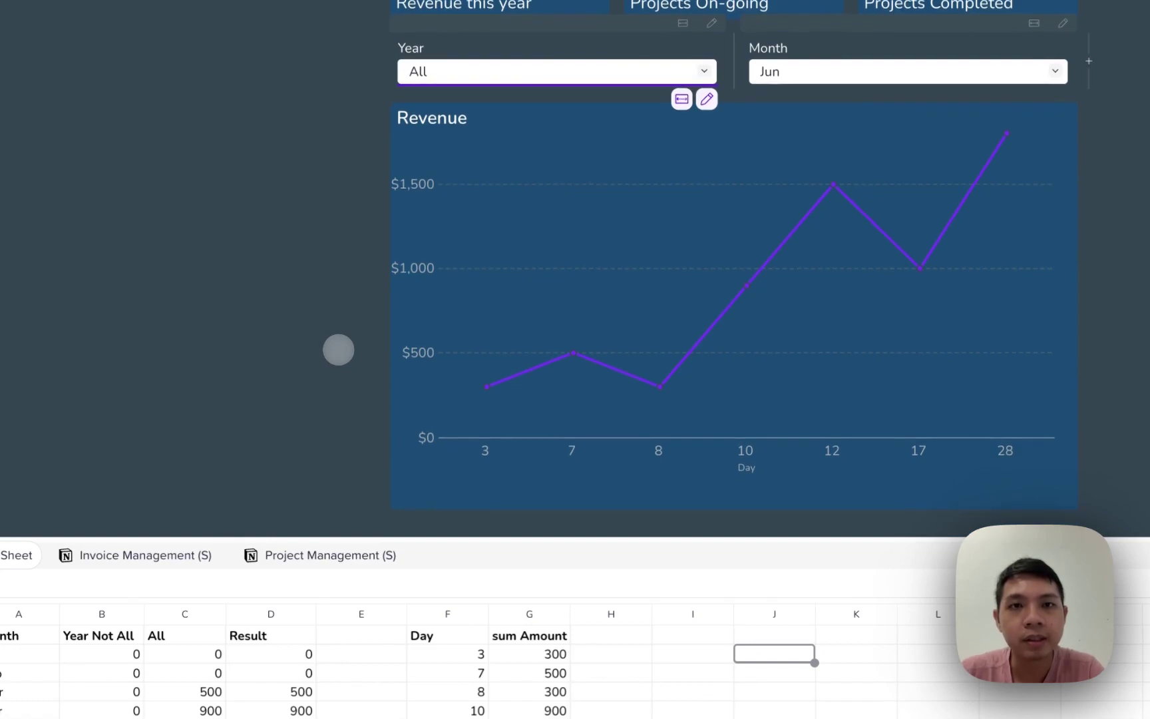
{"action": "scroll", "coordinate": [475, 226], "scroll_direction": "down", "scroll_amount": 2}
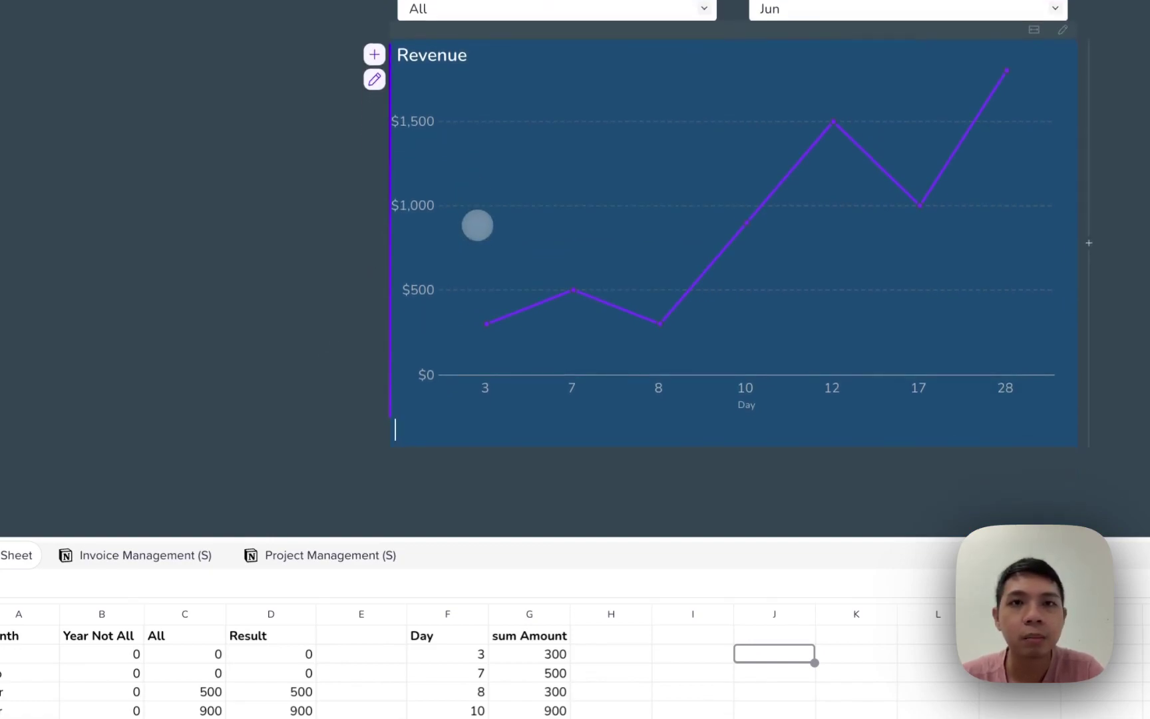
{"action": "scroll", "coordinate": [477, 225], "scroll_direction": "up", "scroll_amount": 1}
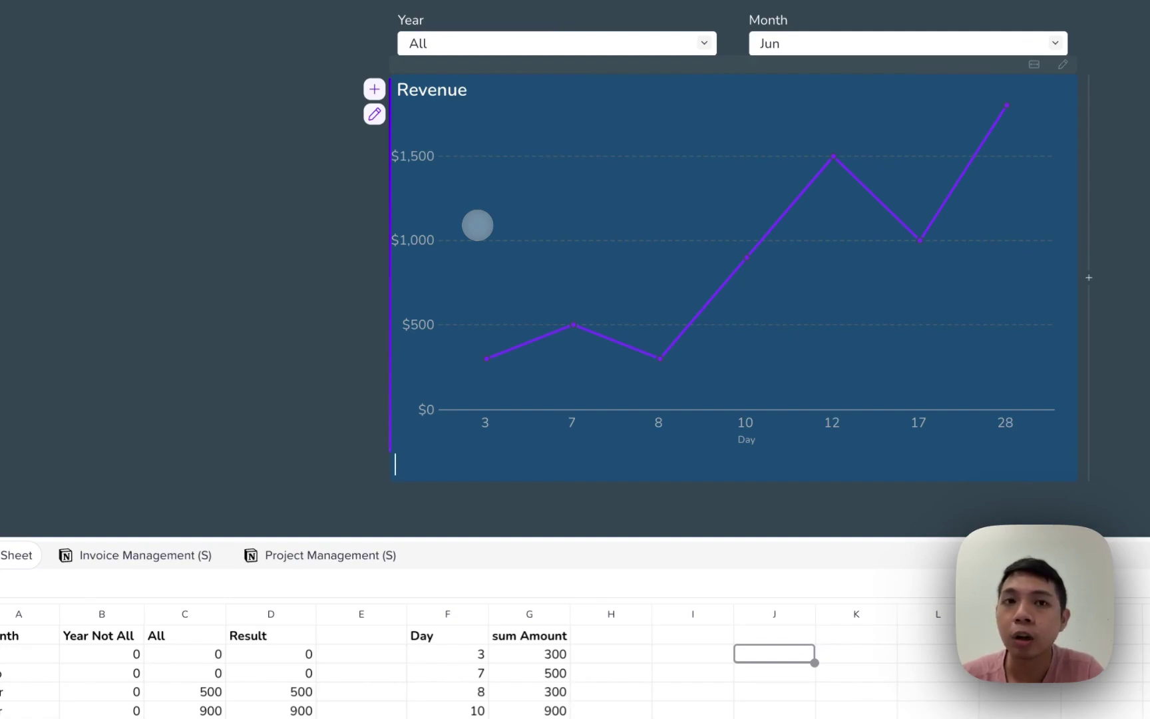
- Add two lines of sample text, "sdfkksdfksd" and "sdkfdksfs", below the Revenue chart
{"action": "scroll", "coordinate": [477, 225], "scroll_direction": "down", "scroll_amount": 2}
{"action": "key", "text": "Return"}
{"action": "key", "text": "Return"}
{"action": "type", "text": "sd"}
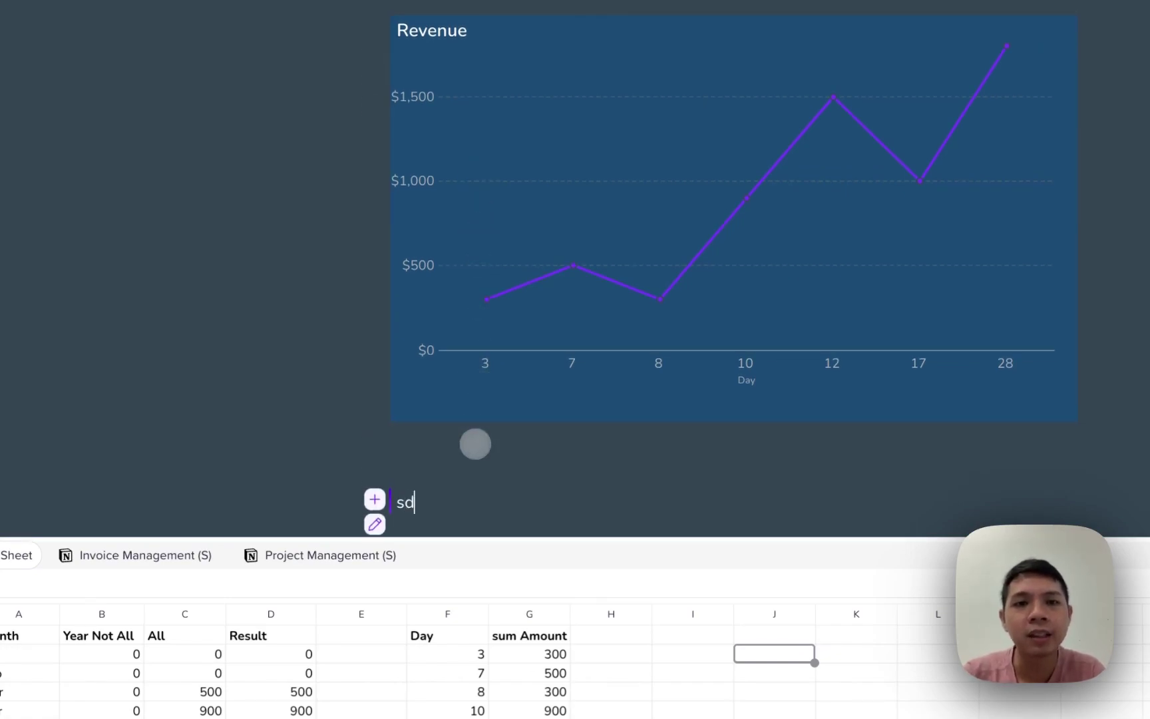
{"action": "type", "text": "fkksdfksd"}
{"action": "key", "text": "Return"}
{"action": "type", "text": "sdkfdksfs"}
{"action": "key", "text": "Return"}
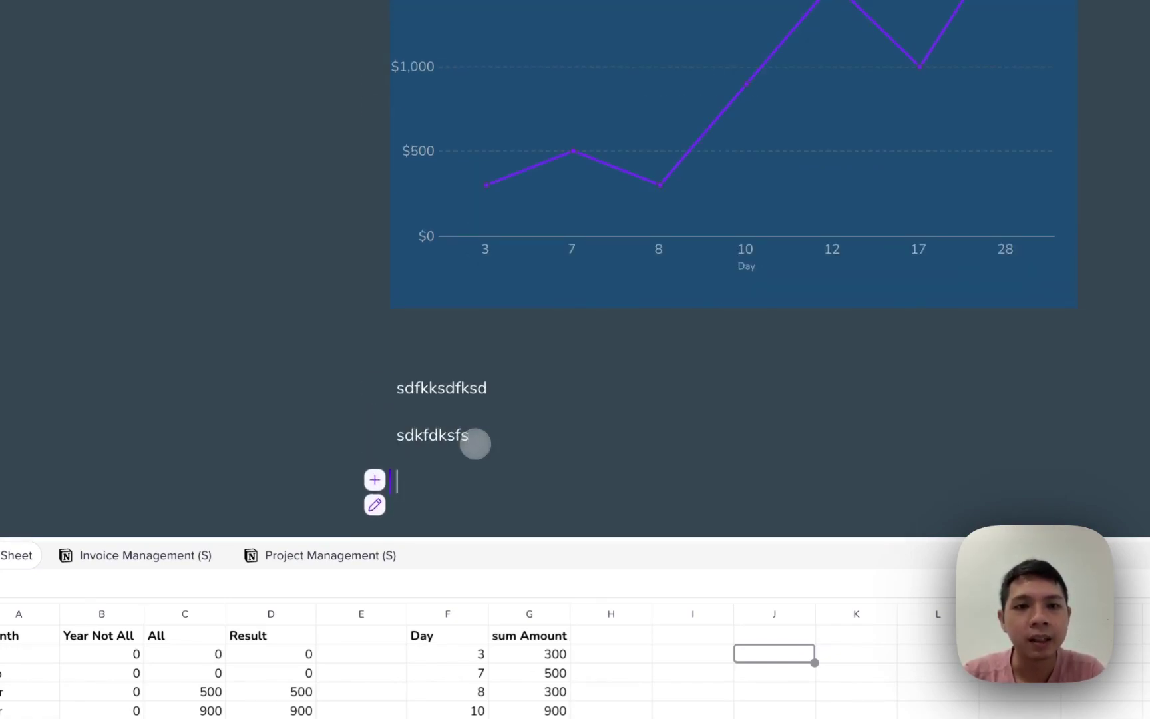
- Look through the chart types that can be inserted below the Revenue chart, from Column chart to Waterfall chart, without adding one
{"action": "type", "text": "/"}
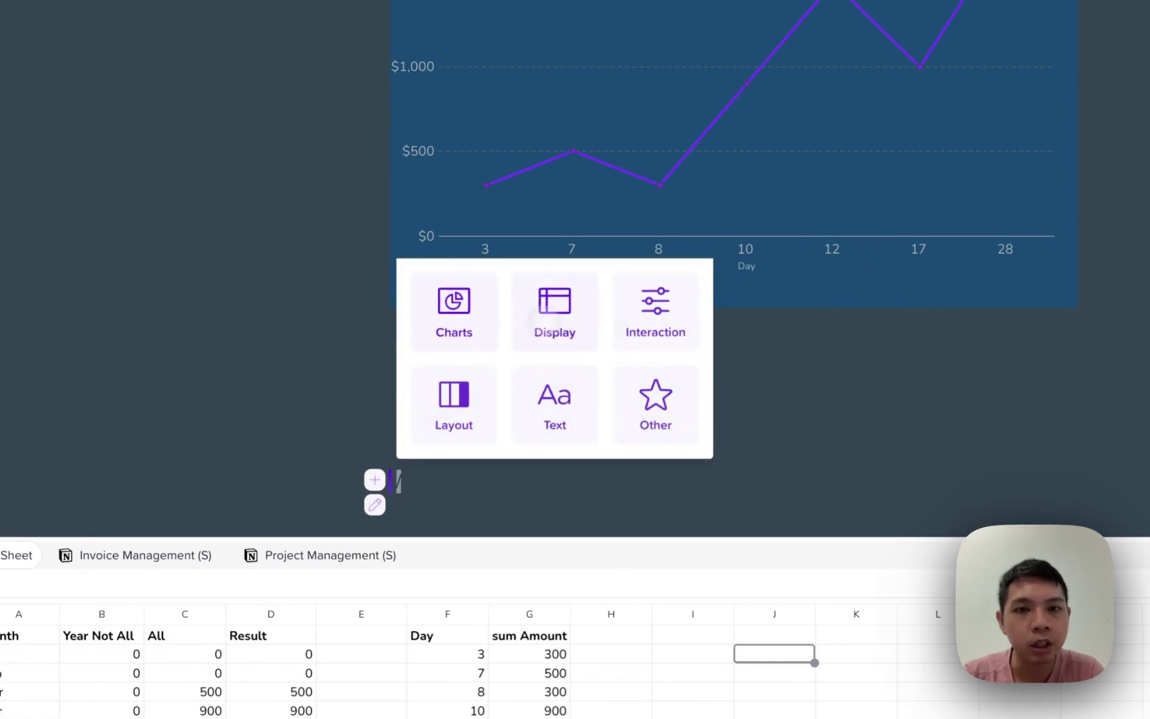
{"action": "left_click", "coordinate": [452, 333]}
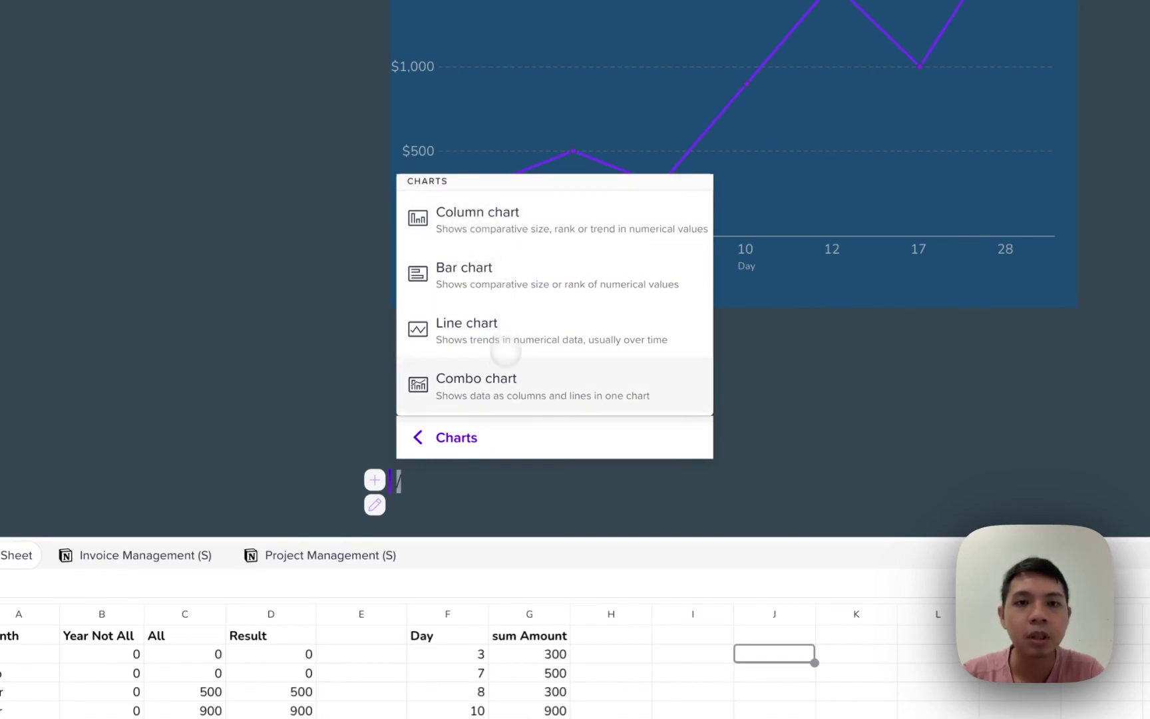
{"action": "scroll", "coordinate": [496, 408], "scroll_direction": "down", "scroll_amount": 2}
{"action": "scroll", "coordinate": [492, 399], "scroll_direction": "down", "scroll_amount": 2}
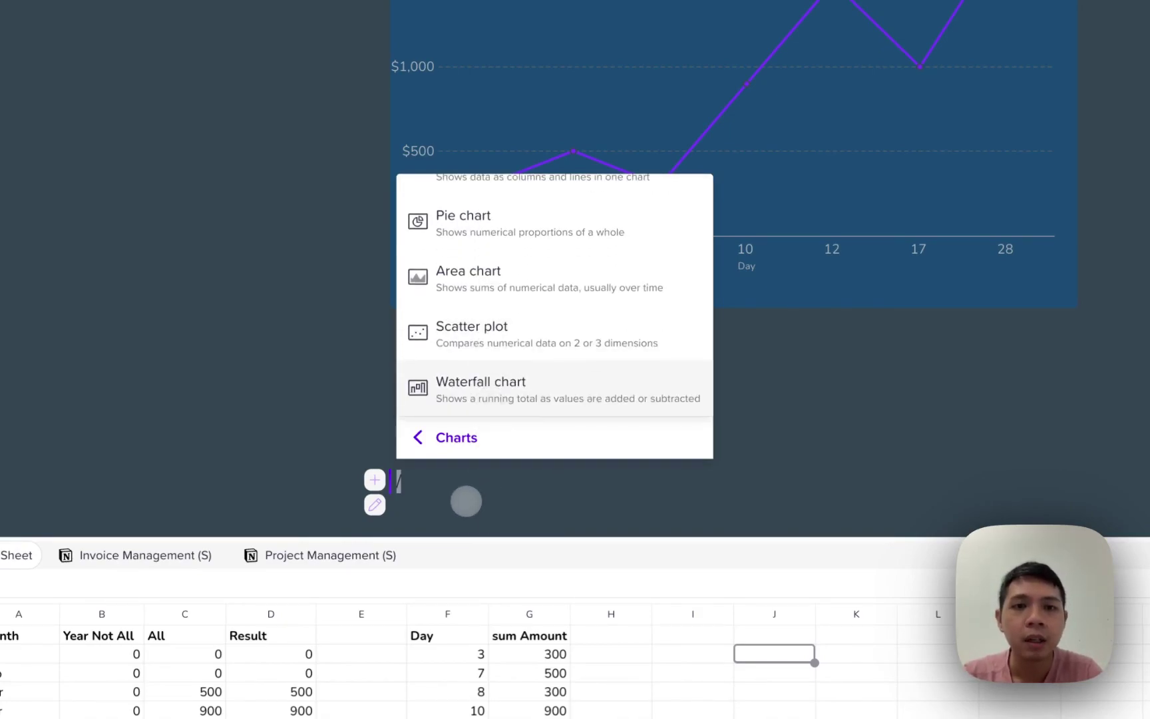
{"action": "key", "text": "Left"}
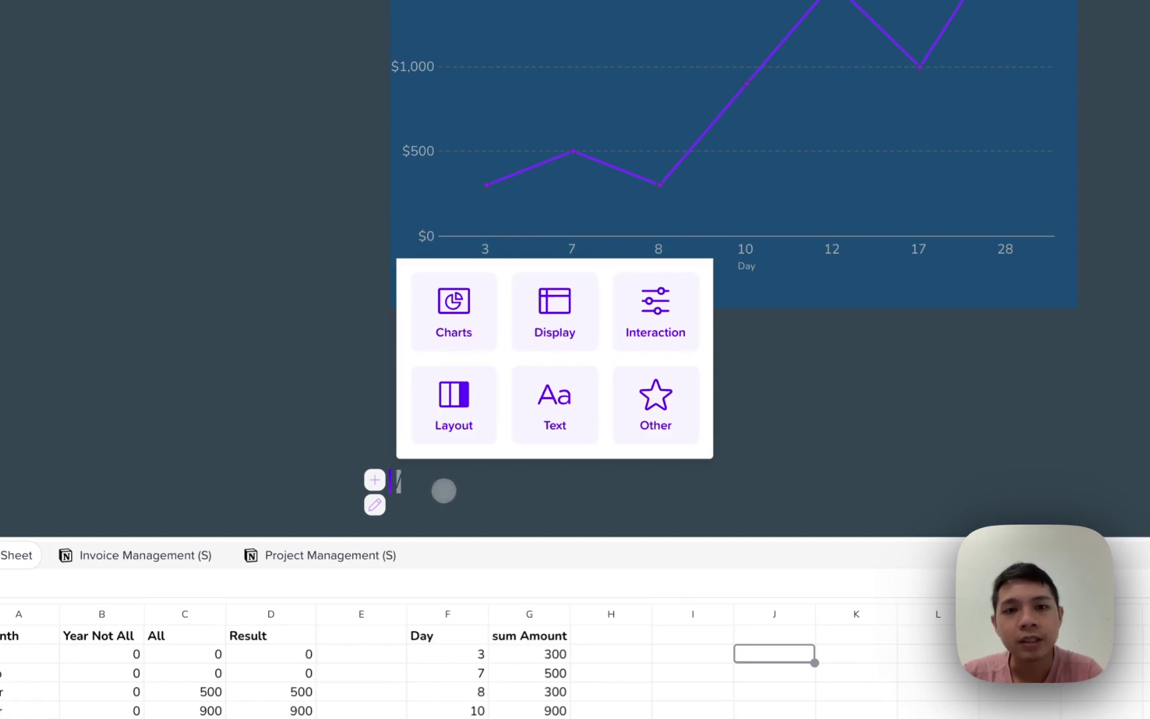
{"action": "key", "text": "Escape"}
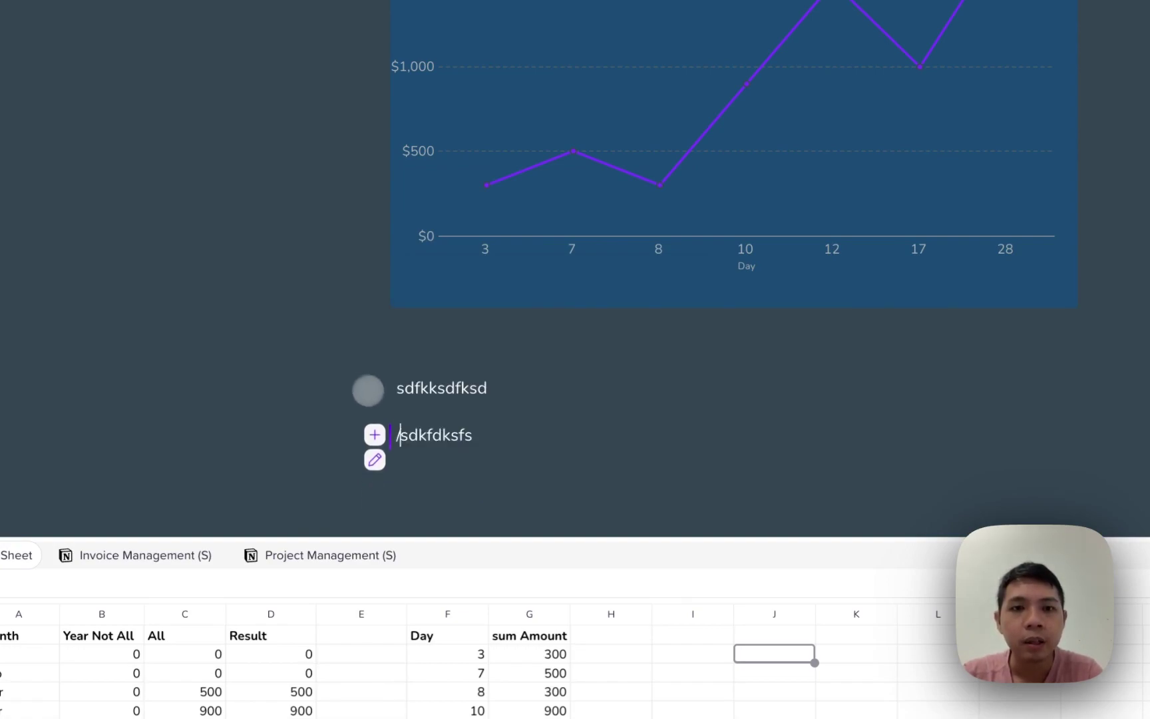
- Delete the two lines of sample text below the Revenue chart
{"action": "triple_click", "coordinate": [534, 434]}
{"action": "key", "text": "BackSpace"}
{"action": "key", "text": "BackSpace"}
{"action": "key", "text": "BackSpace"}
{"action": "key", "text": "BackSpace"}
{"action": "key", "text": "BackSpace"}
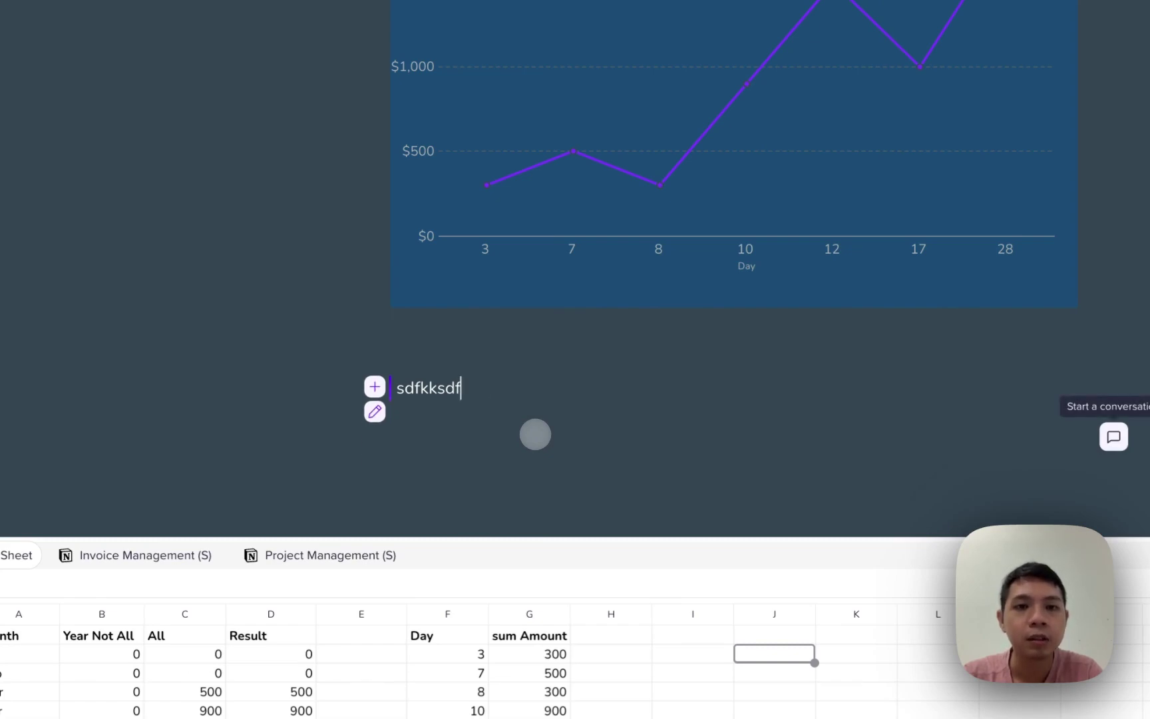
{"action": "key", "text": "BackSpace"}
{"action": "key", "text": "BackSpace"}
- Review the connected accounts and cloud sources offered for adding existing data, and close the dialog without adding any
{"action": "scroll", "coordinate": [535, 434], "scroll_direction": "up", "scroll_amount": 3}
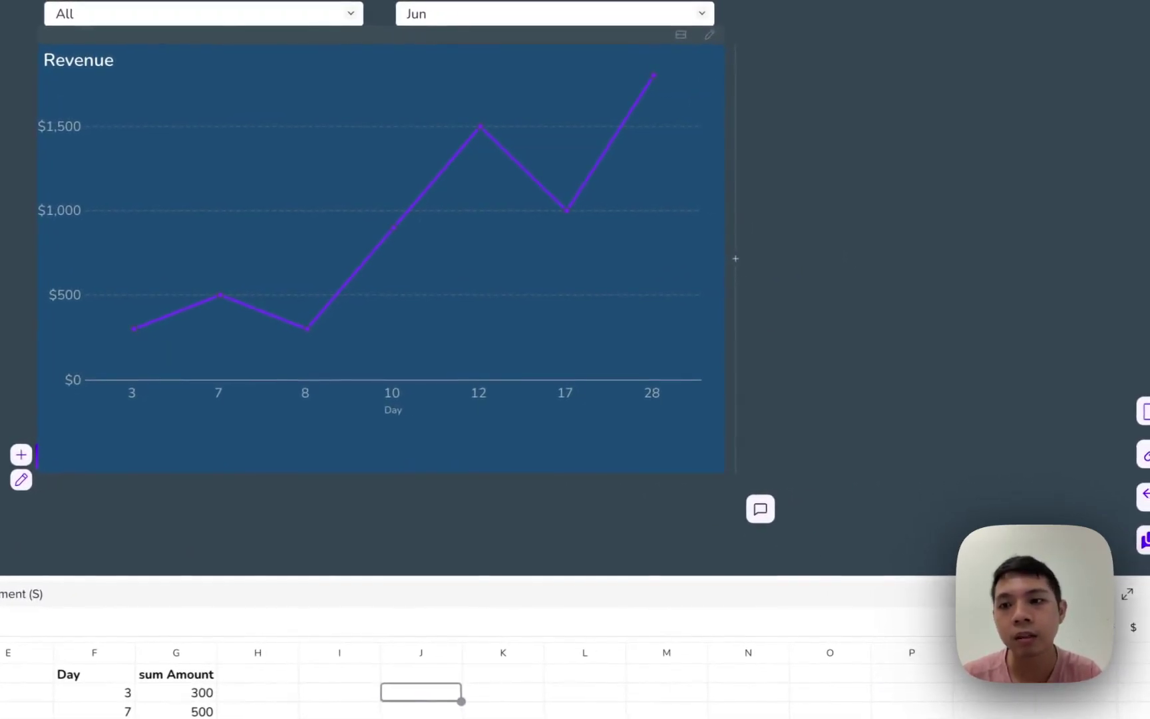
{"action": "left_click", "coordinate": [1142, 410]}
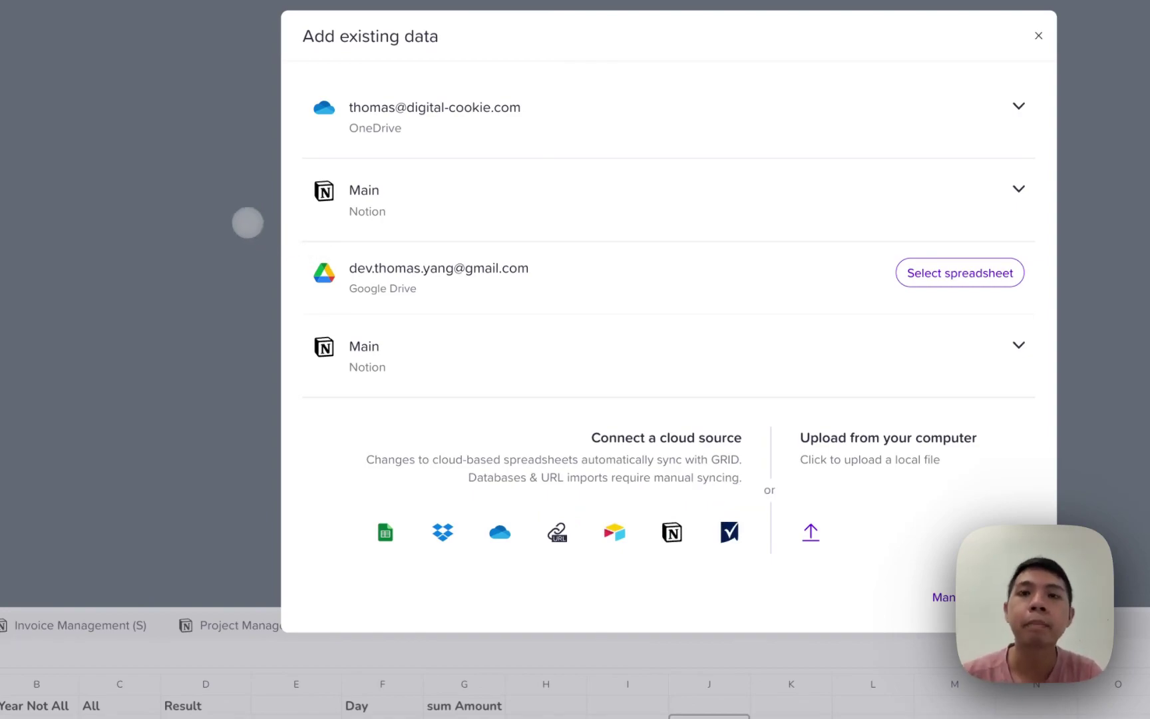
{"action": "left_click", "coordinate": [248, 223]}
{"action": "scroll", "coordinate": [503, 294], "scroll_direction": "up", "scroll_amount": 3}
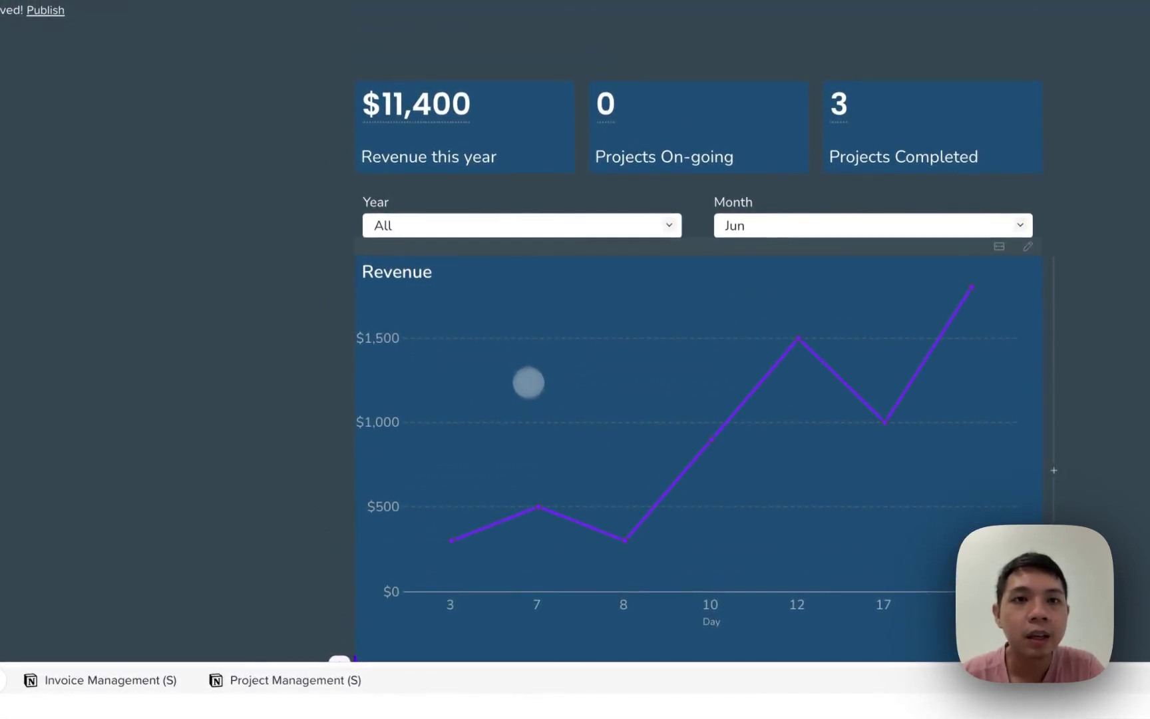
- Inspect the Feb formula under Year Not All in Revenue and look through the GRID Sheet worksheets from Project (Ref) to Revenue
{"action": "scroll", "coordinate": [528, 383], "scroll_direction": "down", "scroll_amount": 1}
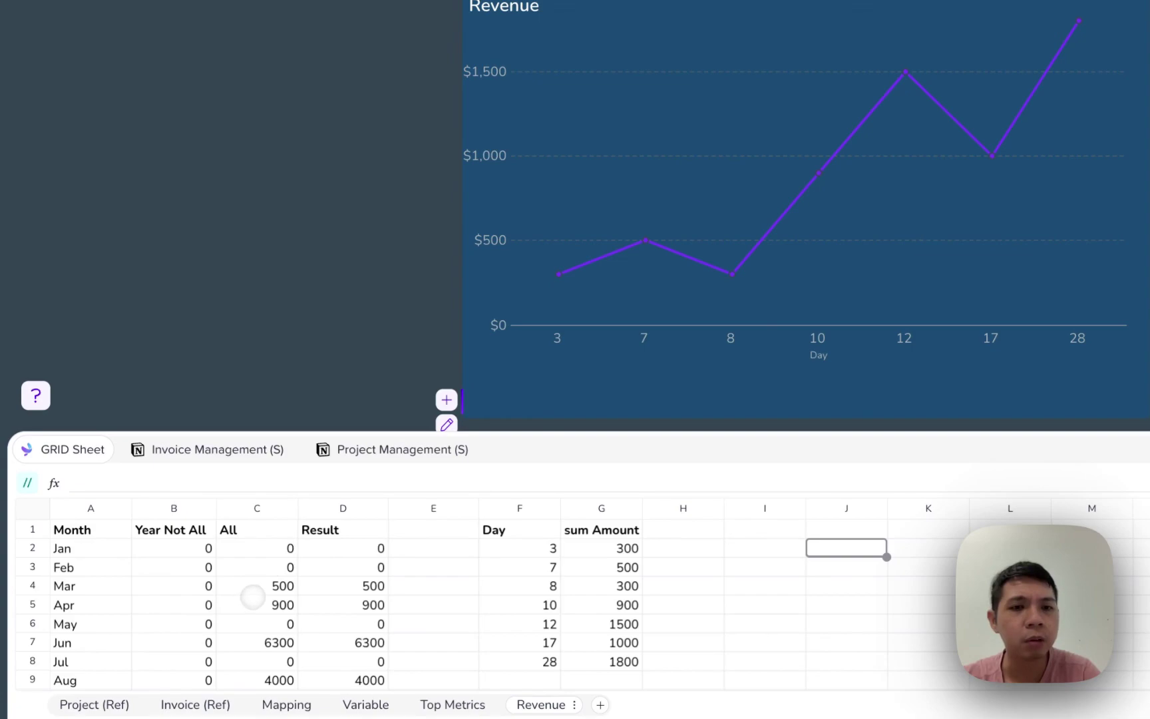
{"action": "left_click", "coordinate": [203, 569]}
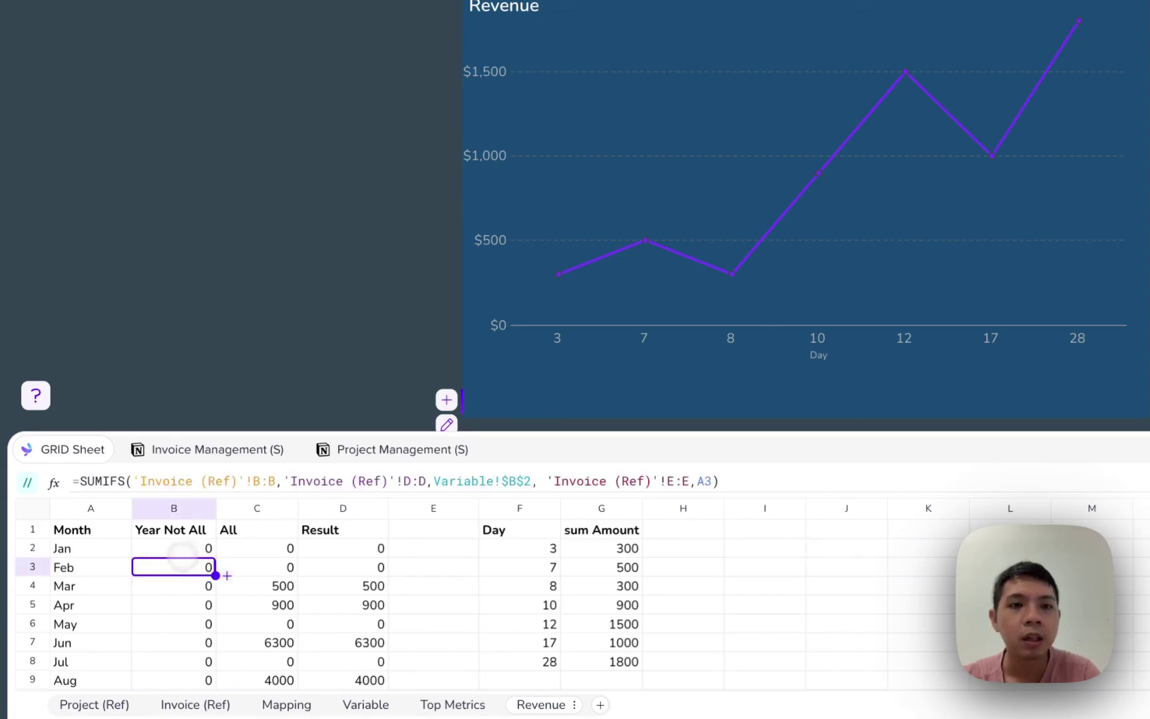
{"action": "left_click", "coordinate": [97, 705]}
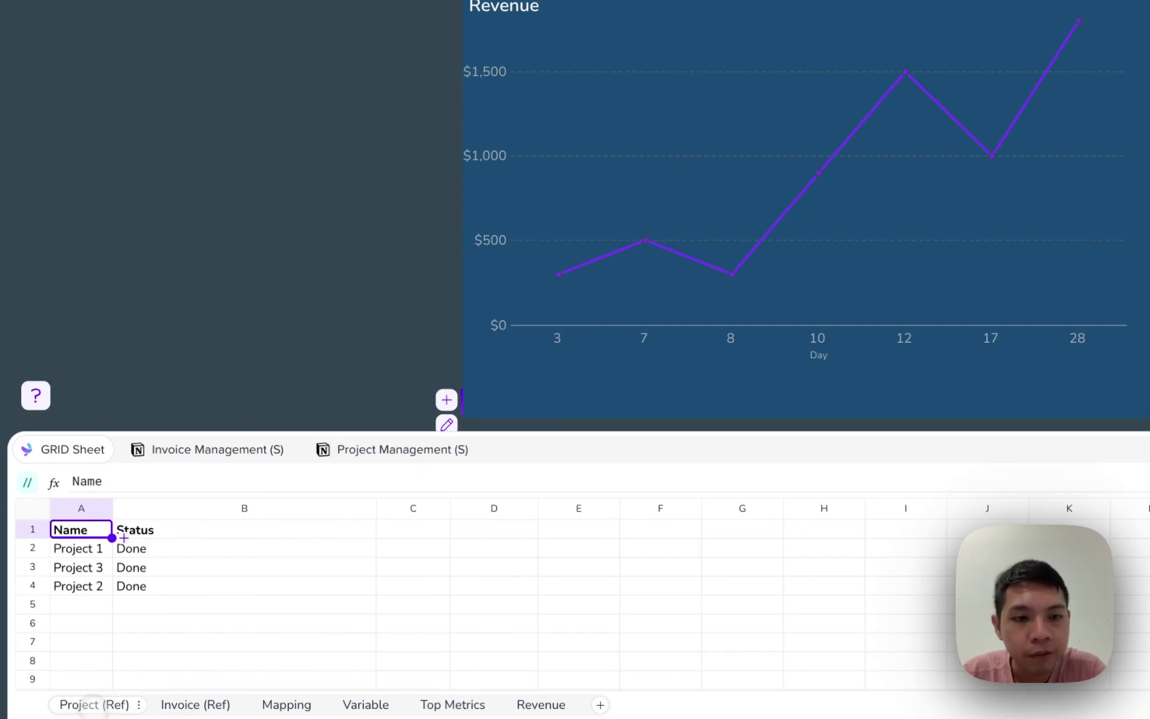
{"action": "left_click", "coordinate": [193, 705]}
{"action": "left_click", "coordinate": [286, 704]}
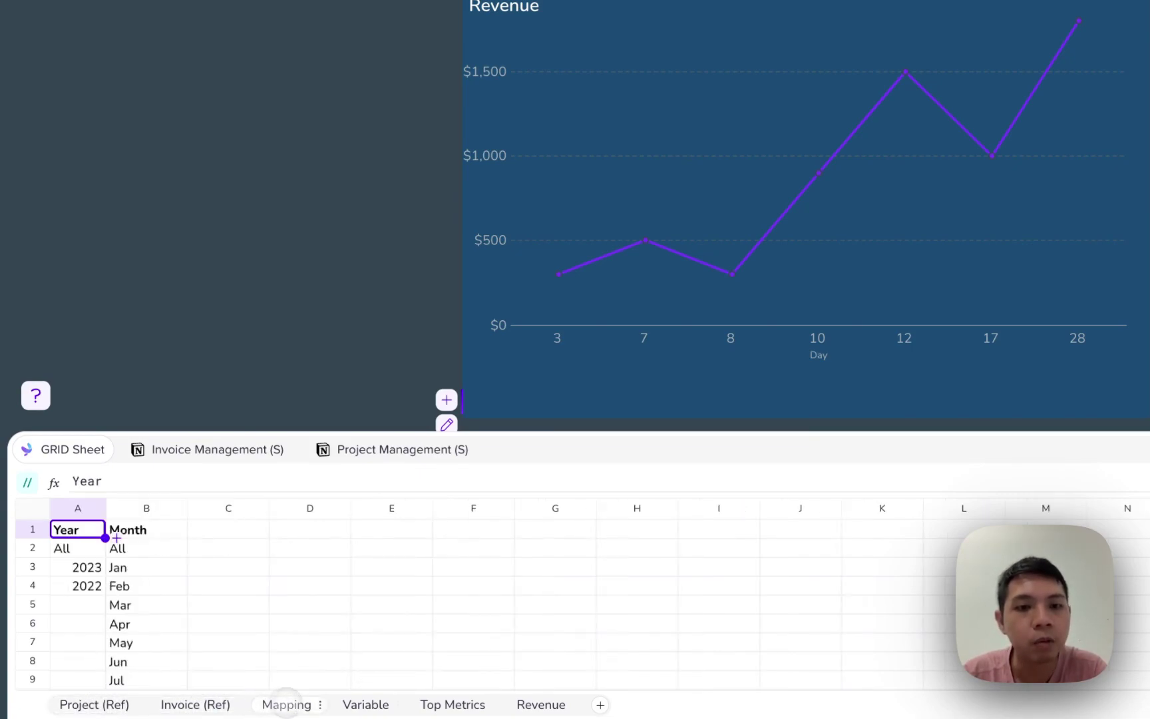
{"action": "left_click", "coordinate": [349, 704]}
{"action": "left_click", "coordinate": [453, 704]}
{"action": "left_click", "coordinate": [526, 705]}
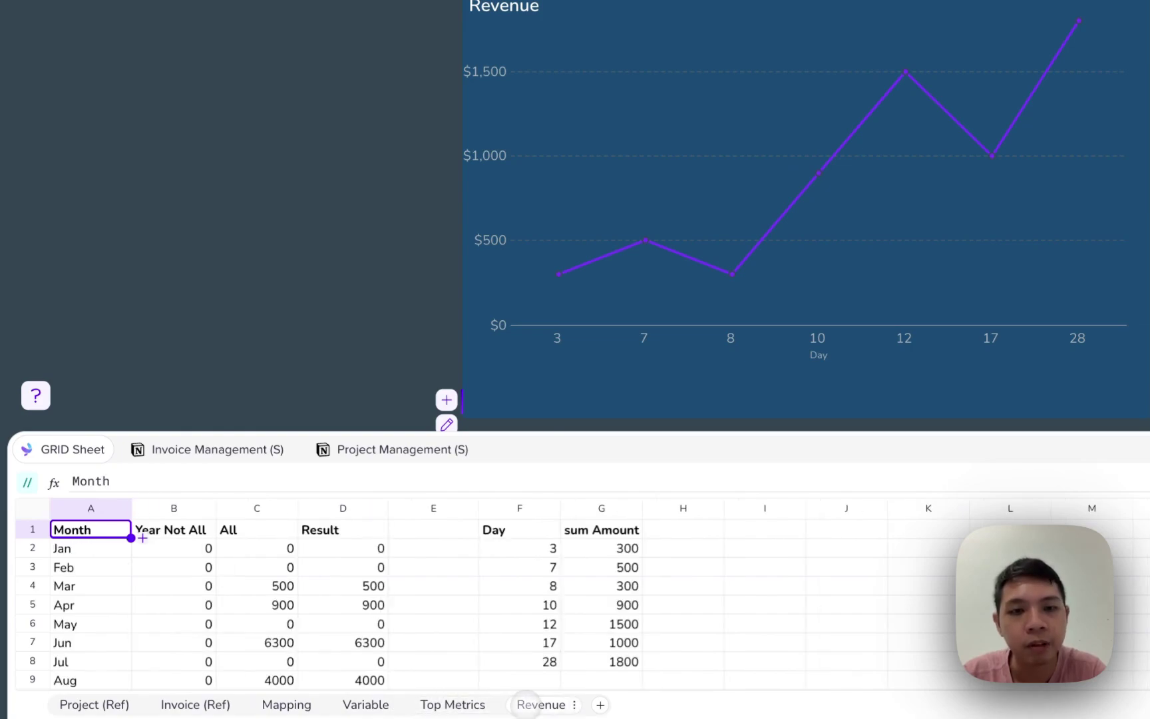
{"action": "left_click", "coordinate": [453, 705]}
{"action": "left_click", "coordinate": [365, 704]}
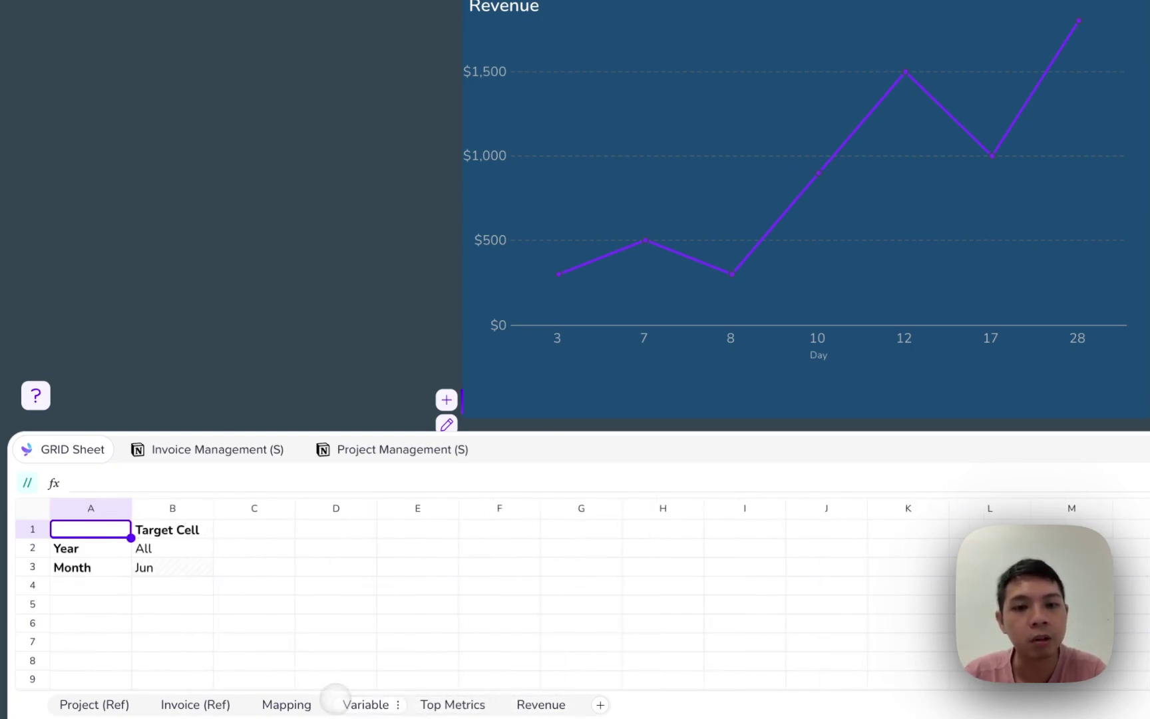
{"action": "left_click", "coordinate": [286, 704]}
{"action": "left_click", "coordinate": [193, 704]}
{"action": "left_click", "coordinate": [100, 704]}
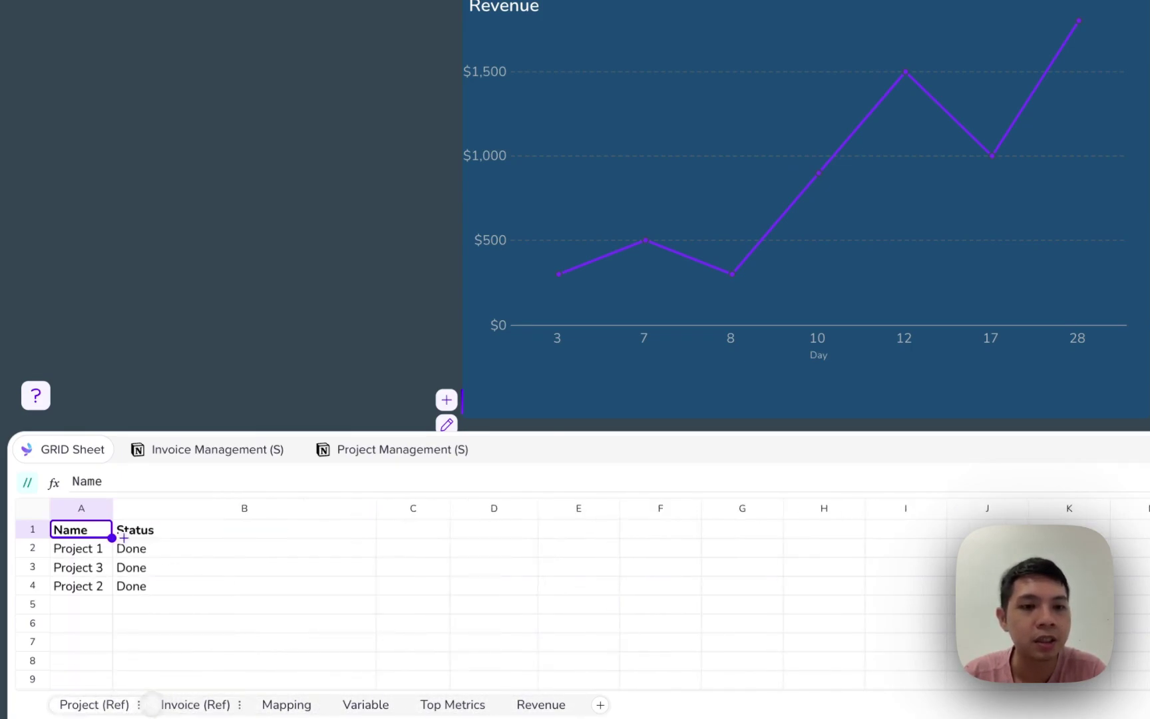
{"action": "left_click", "coordinate": [193, 704]}
{"action": "left_click", "coordinate": [286, 704]}
{"action": "left_click", "coordinate": [366, 704]}
{"action": "left_click", "coordinate": [452, 704]}
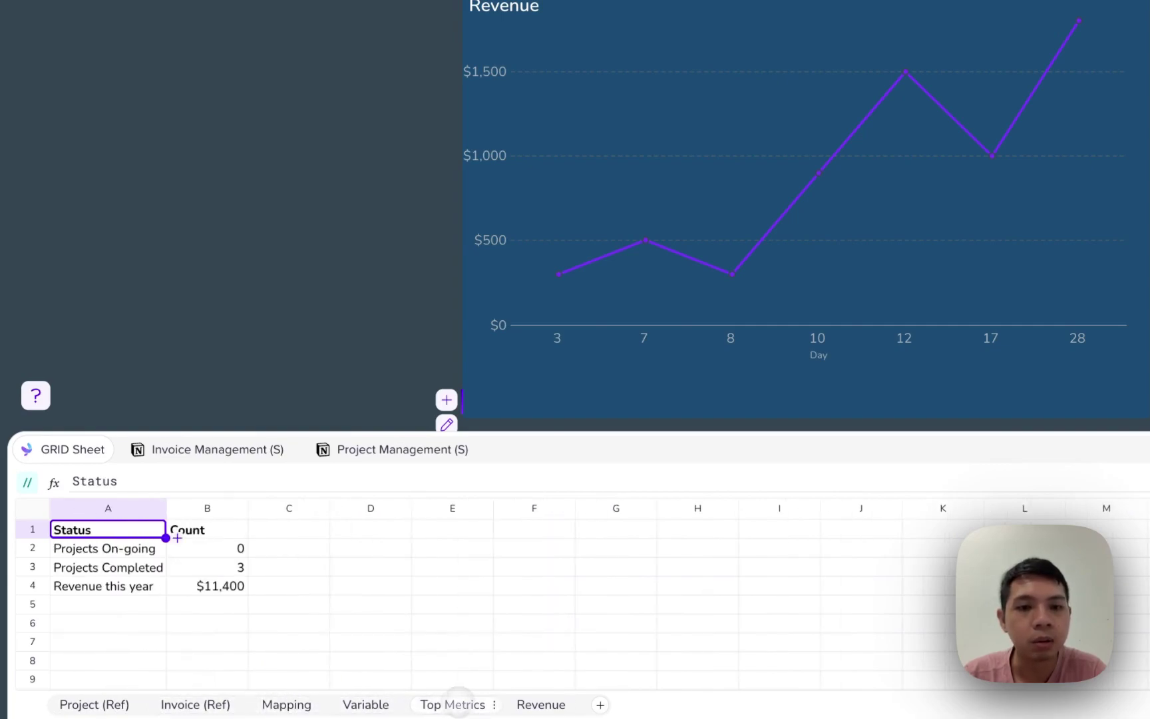
{"action": "left_click", "coordinate": [540, 704]}
- View the Project (Ref) worksheet and the linked Notion sources Invoice Management (S) and Project Management (S)
{"action": "left_click", "coordinate": [106, 704]}
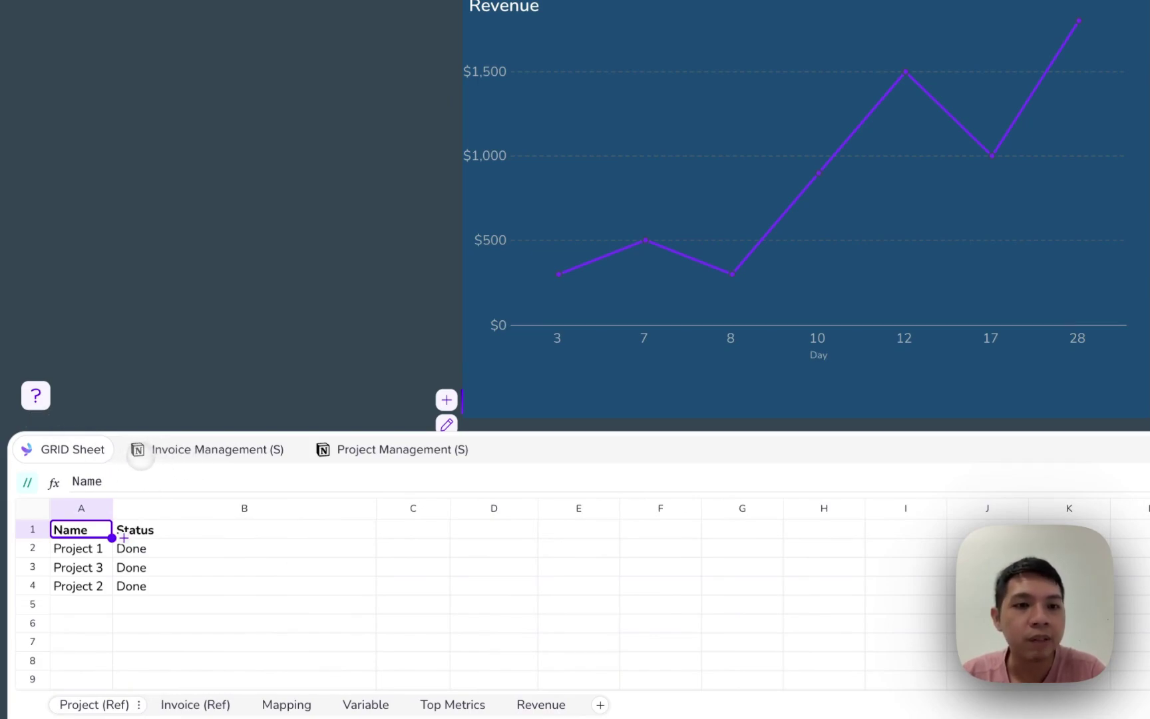
{"action": "left_click", "coordinate": [139, 458]}
{"action": "left_click", "coordinate": [329, 458]}
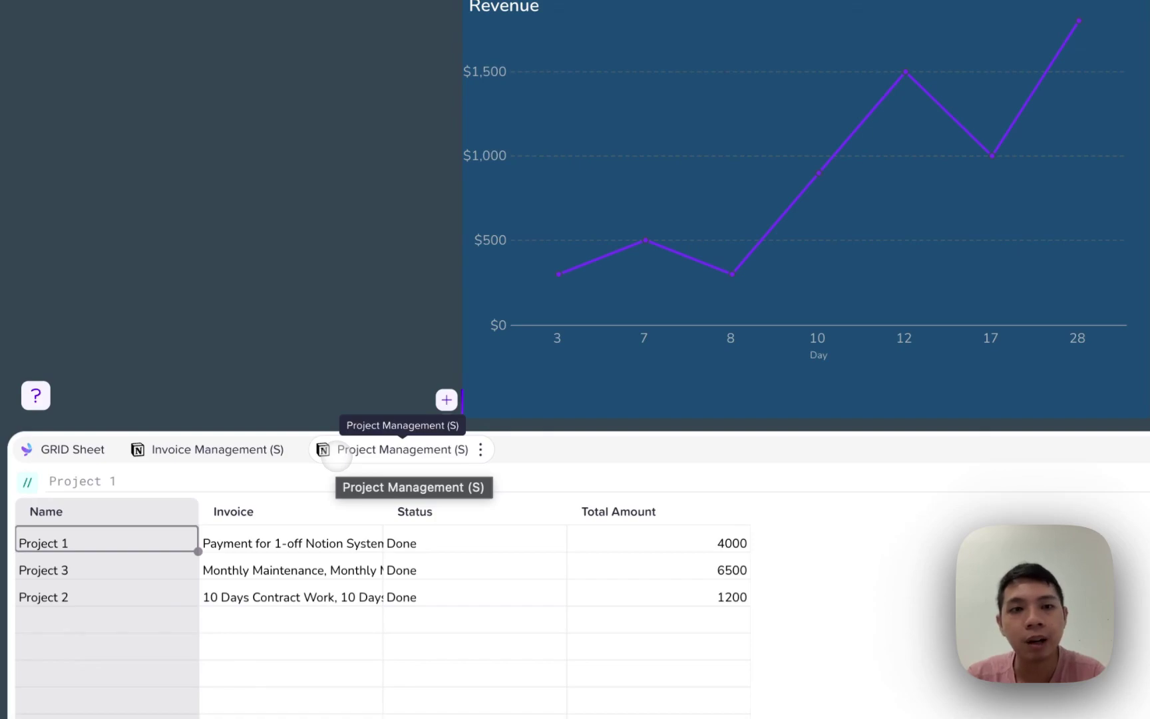
- Switch to the Notion dashboard, open Project Management (S) as a full page and check its GRID Data Connector connection
{"action": "mouse_move", "coordinate": [30, 411]}
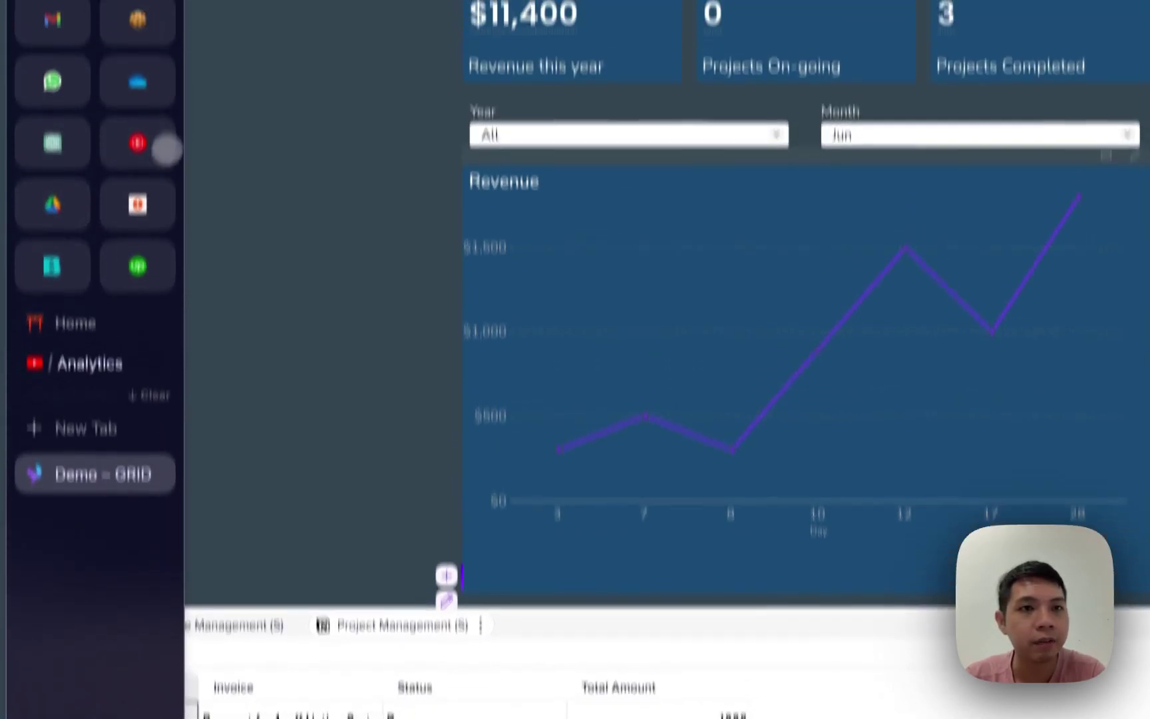
{"action": "left_click", "coordinate": [139, 23]}
{"action": "scroll", "coordinate": [765, 400], "scroll_direction": "down", "scroll_amount": 10}
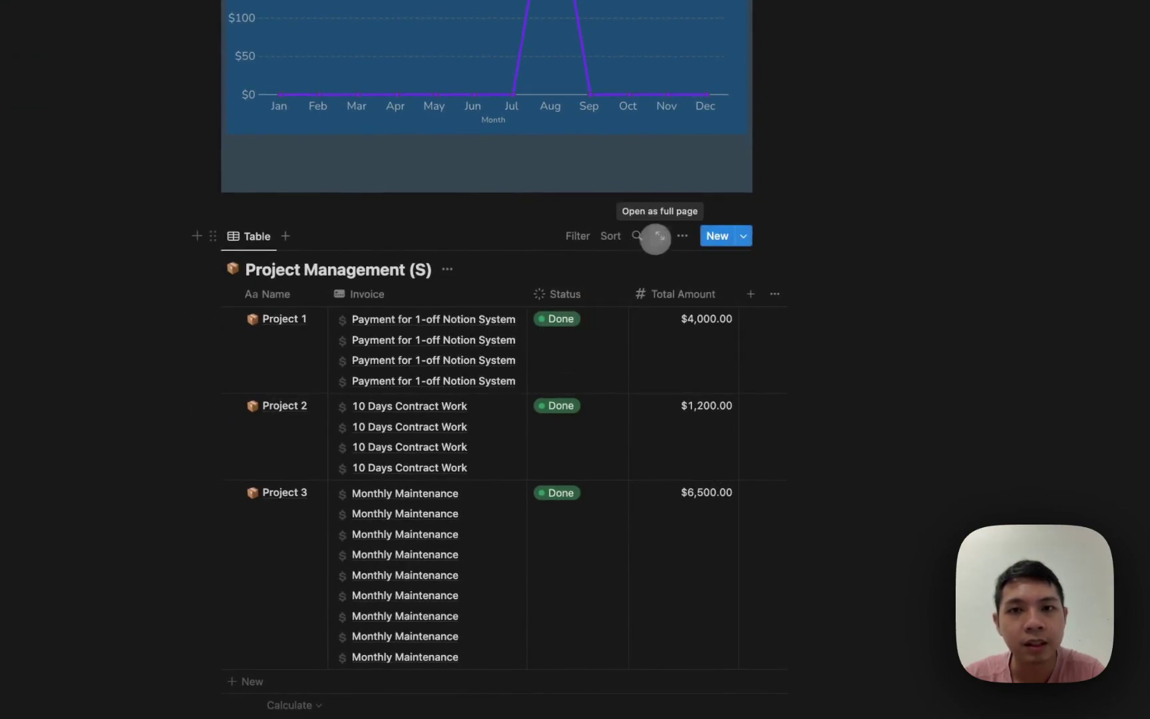
{"action": "left_click", "coordinate": [656, 237]}
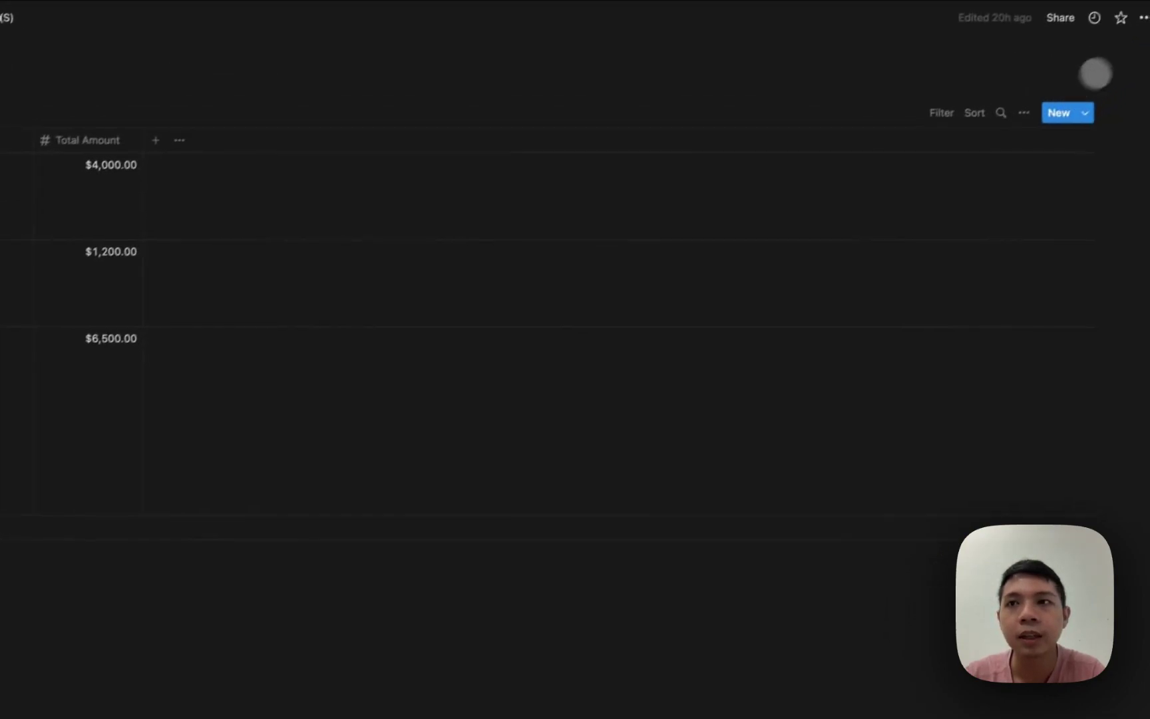
{"action": "left_click", "coordinate": [1142, 17]}
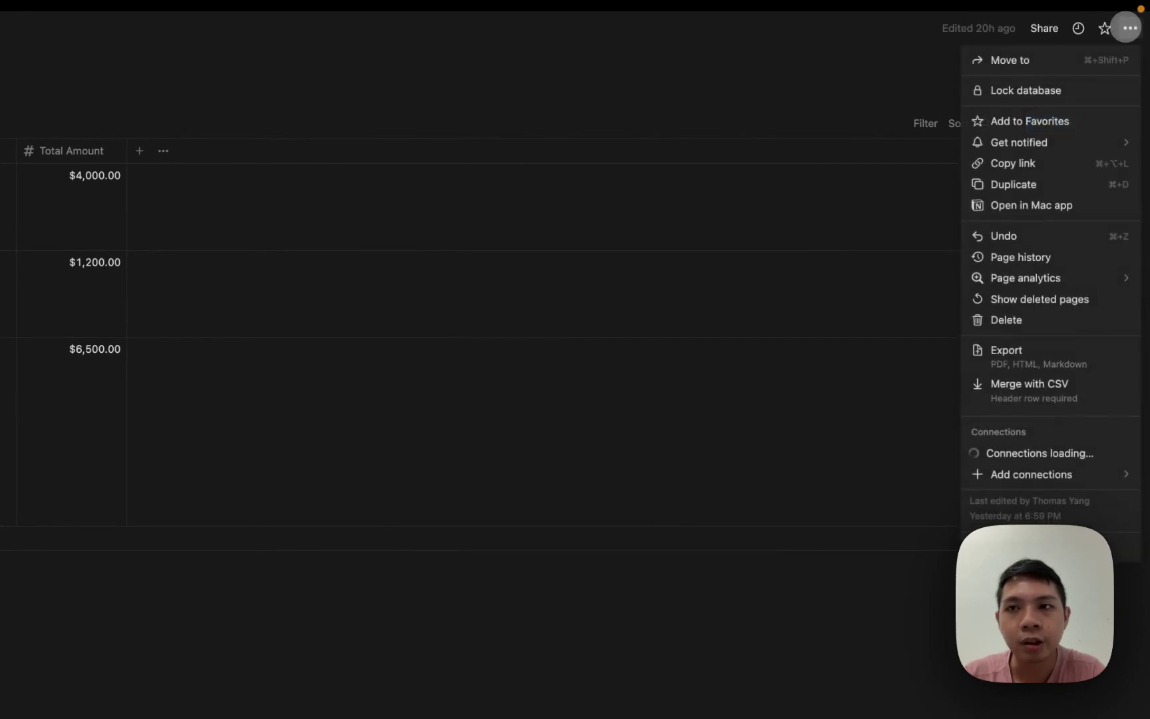
{"action": "mouse_move", "coordinate": [1017, 457]}
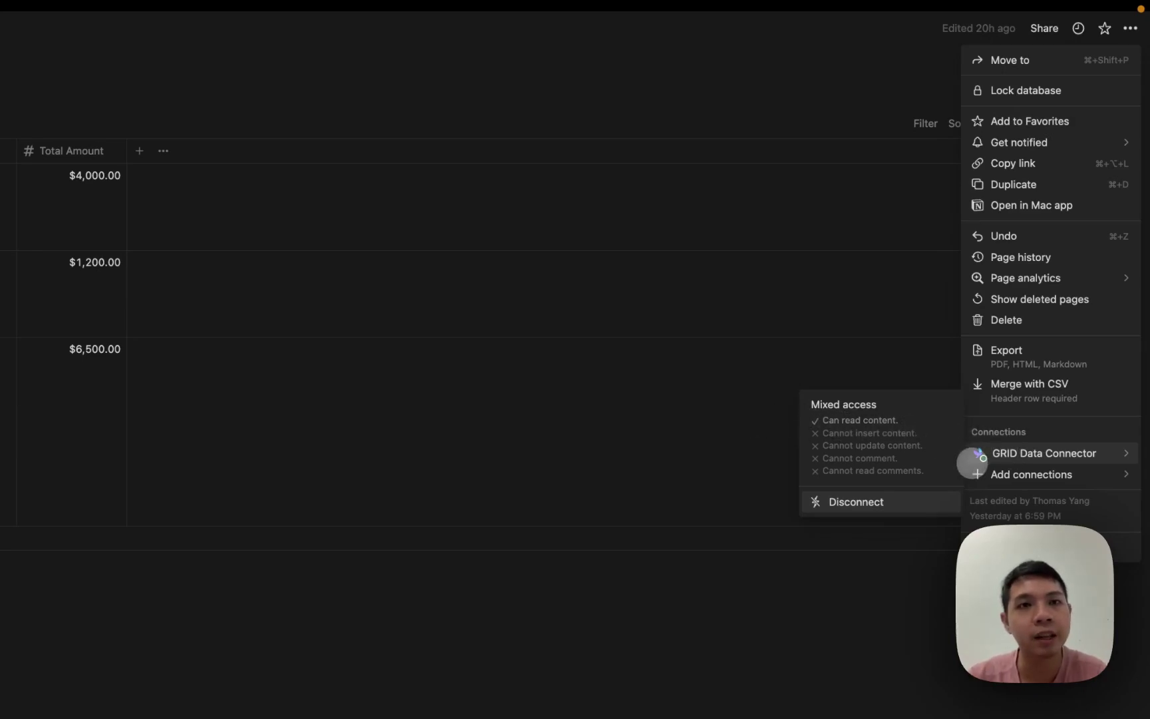
- Return to the Demo – GRID document and review the Amount, Date and Project columns of Invoice Management (S)
{"action": "left_click", "coordinate": [64, 359]}
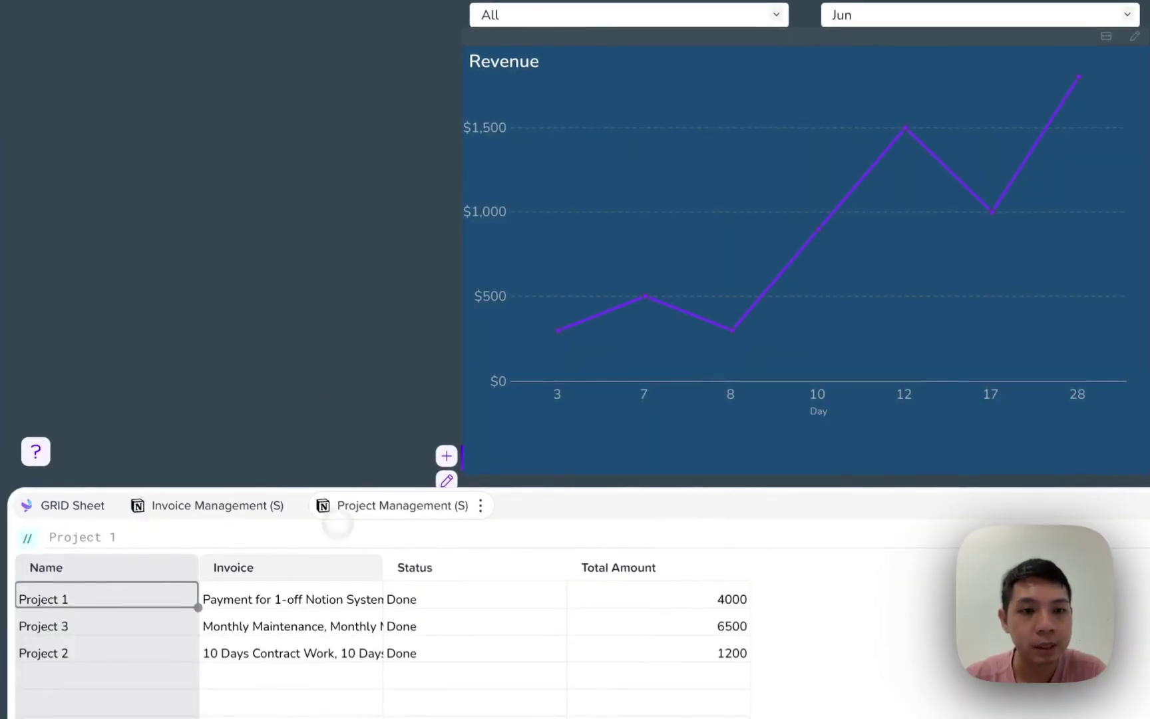
{"action": "left_click", "coordinate": [290, 598]}
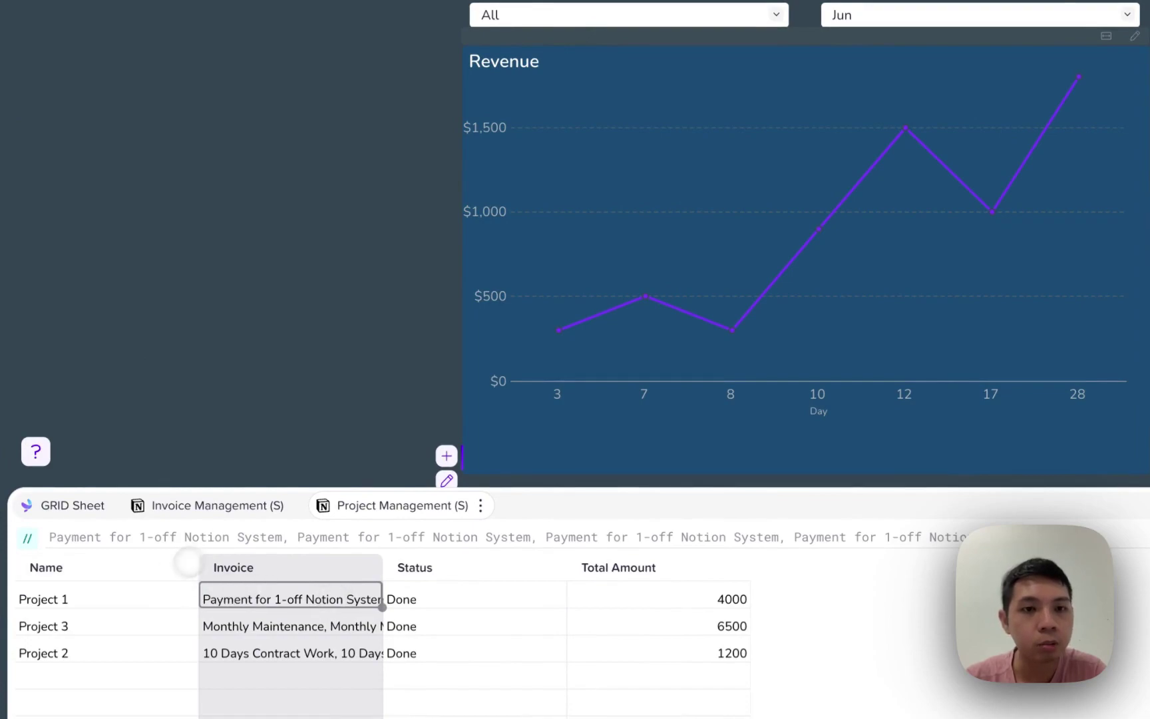
{"action": "left_click", "coordinate": [63, 507]}
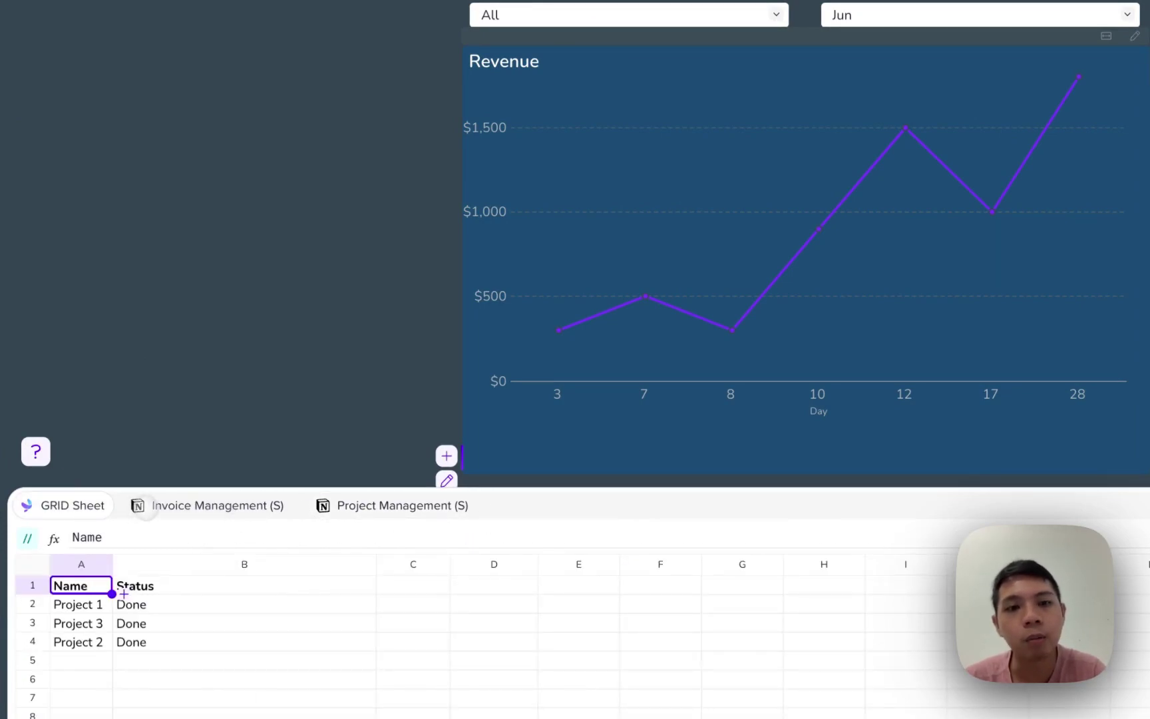
{"action": "left_click", "coordinate": [148, 507]}
{"action": "left_click", "coordinate": [309, 599]}
{"action": "left_click", "coordinate": [513, 599]}
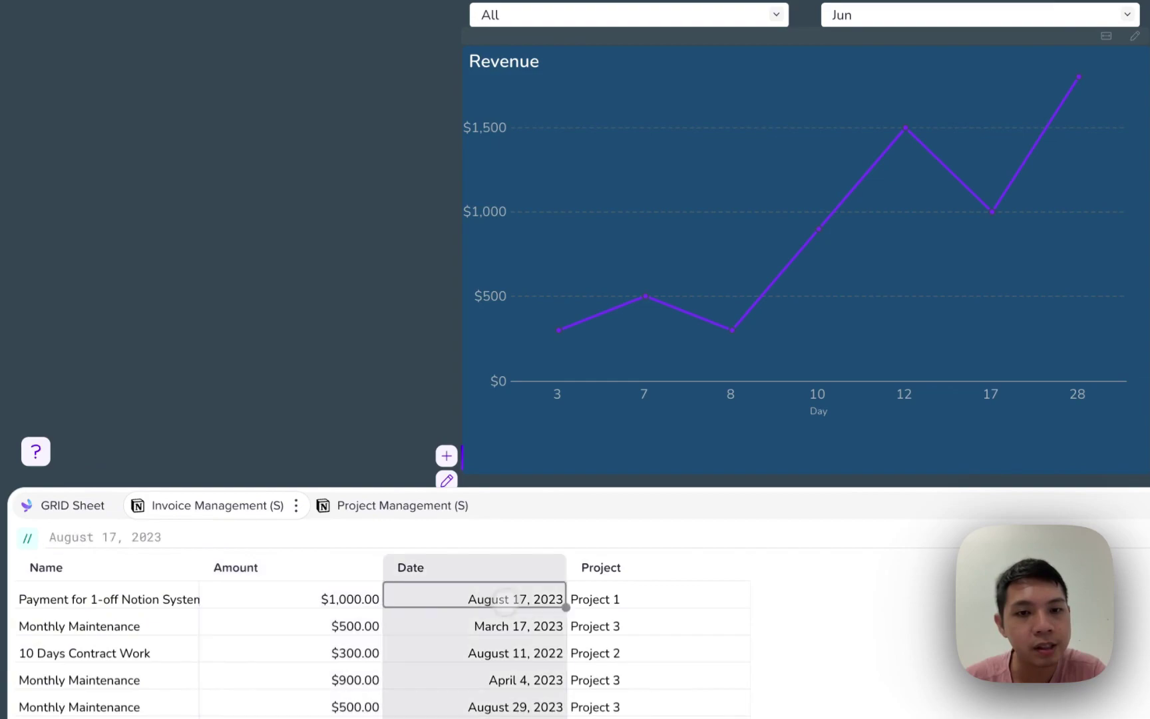
{"action": "scroll", "coordinate": [520, 585], "scroll_direction": "down", "scroll_amount": 1}
{"action": "left_click", "coordinate": [599, 579]}
- Review the Invoice, Status and Total Amount columns of the Project Management (S) source
{"action": "left_click", "coordinate": [416, 458]}
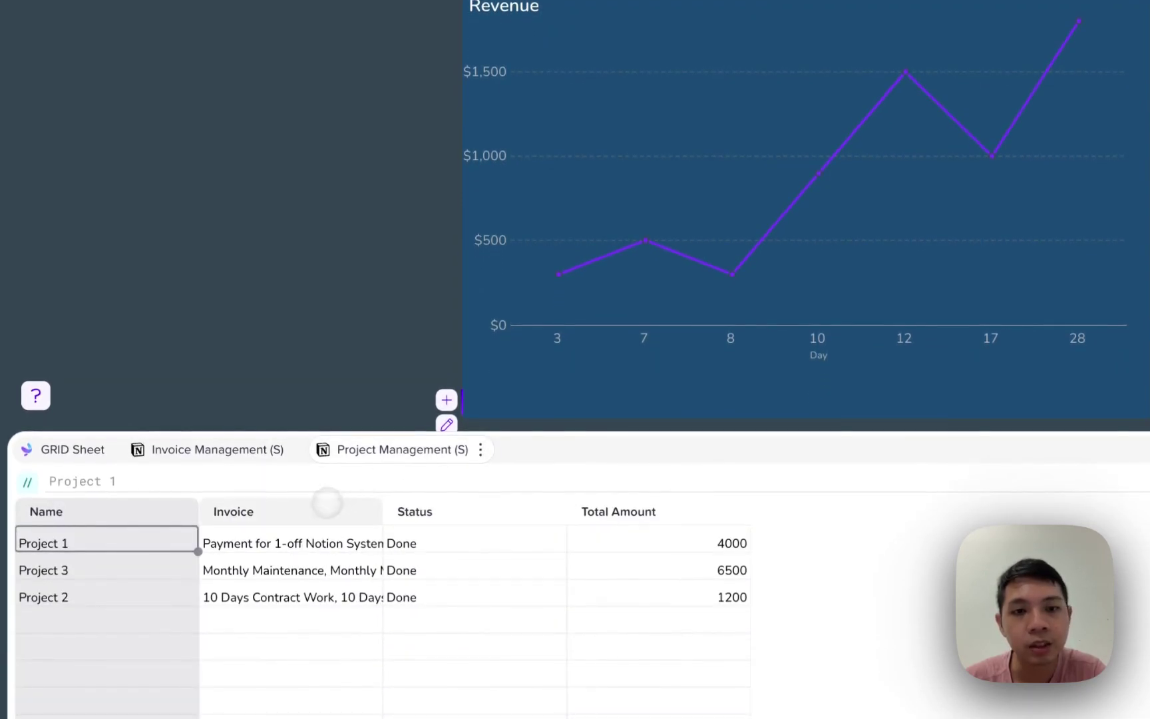
{"action": "left_click", "coordinate": [286, 539]}
{"action": "left_click", "coordinate": [426, 567]}
{"action": "left_click", "coordinate": [612, 538]}
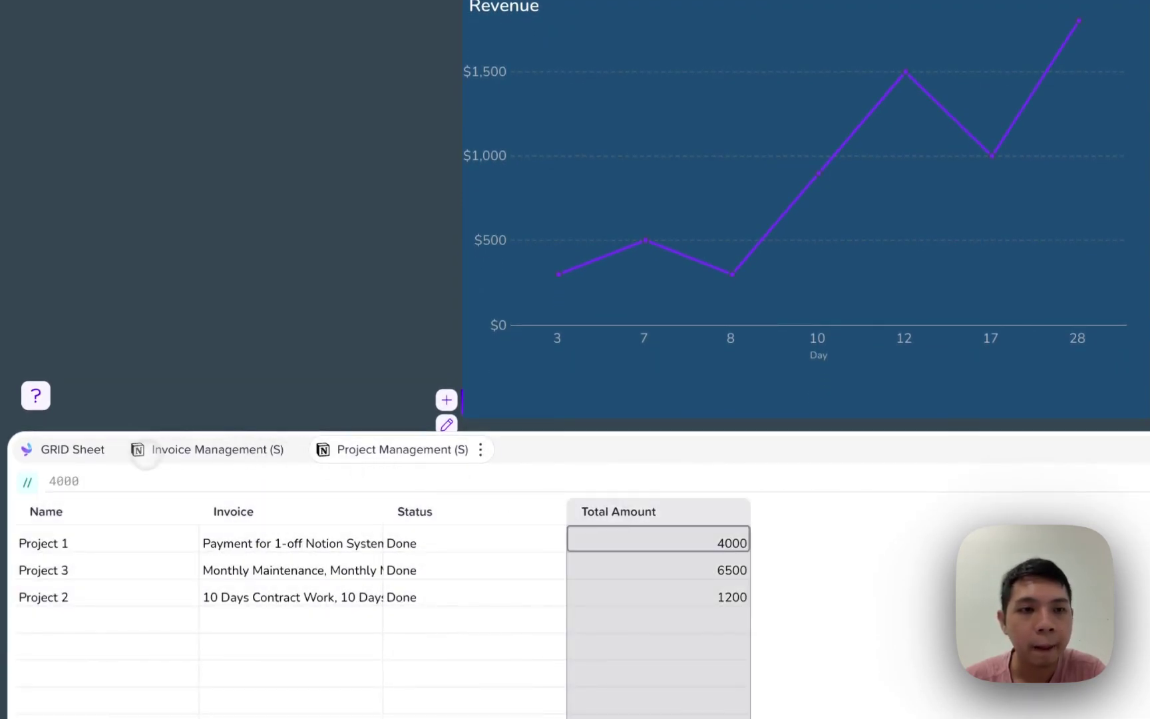
- Go back to the GRID Sheet and compare the Project (Ref) and Invoice (Ref) worksheets
{"action": "left_click", "coordinate": [72, 449]}
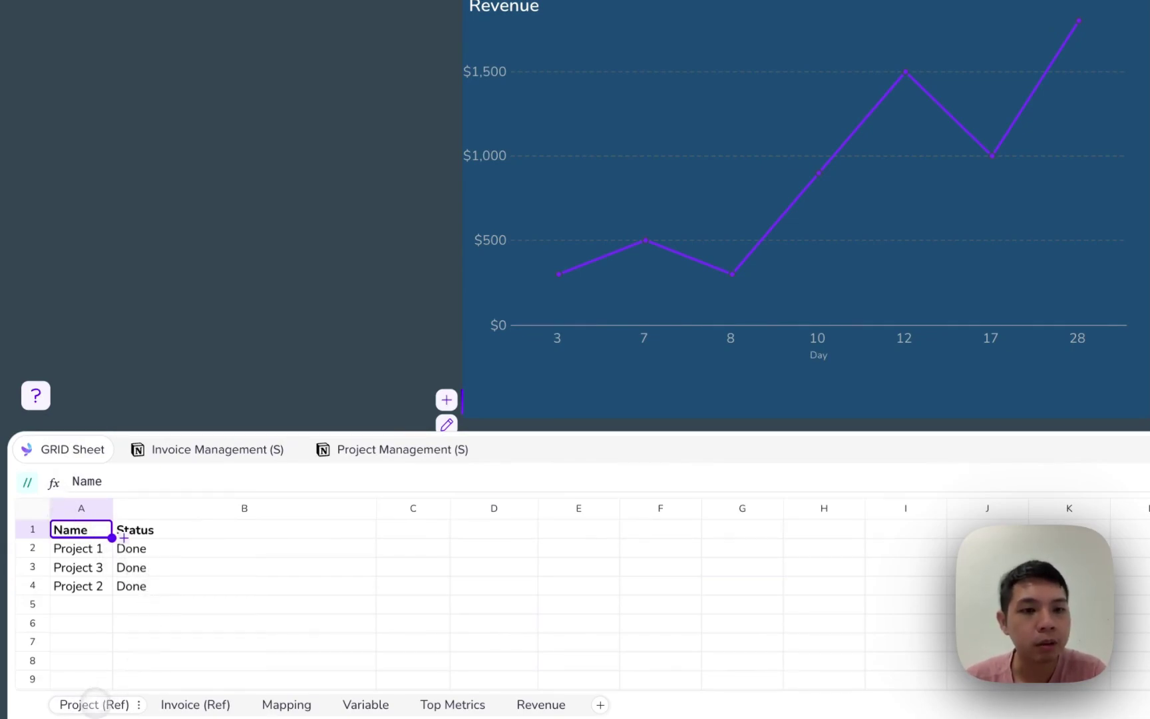
{"action": "left_click", "coordinate": [203, 705]}
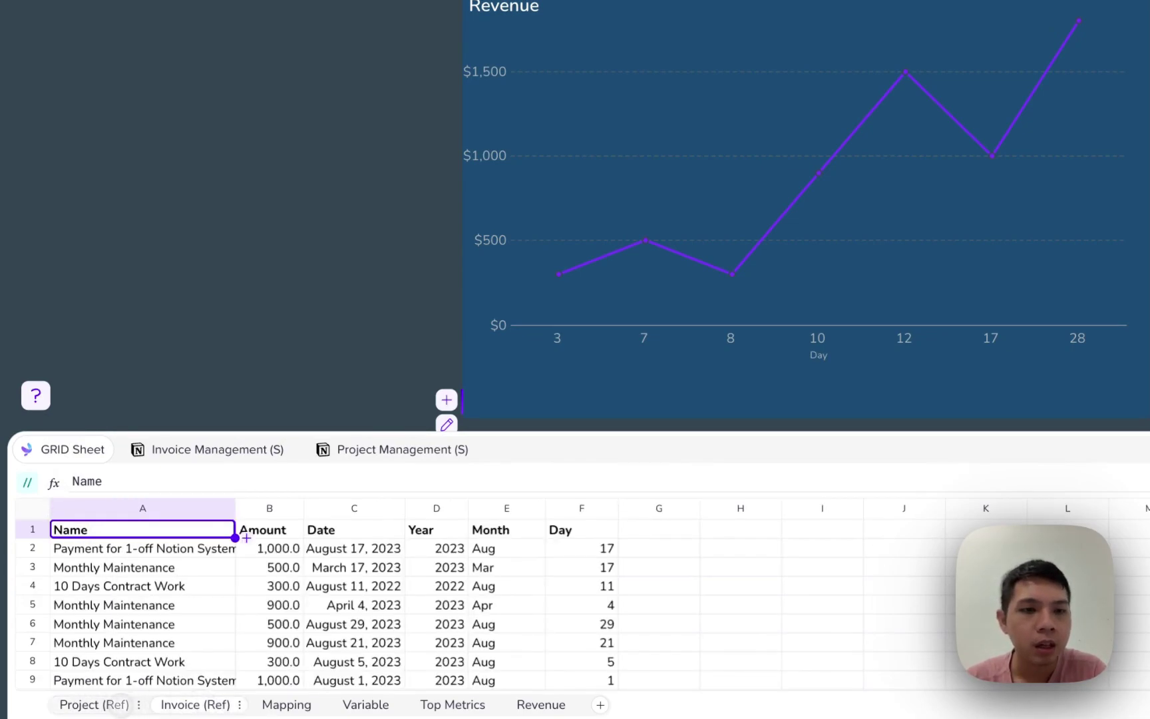
{"action": "left_click", "coordinate": [120, 705]}
{"action": "left_click", "coordinate": [168, 705]}
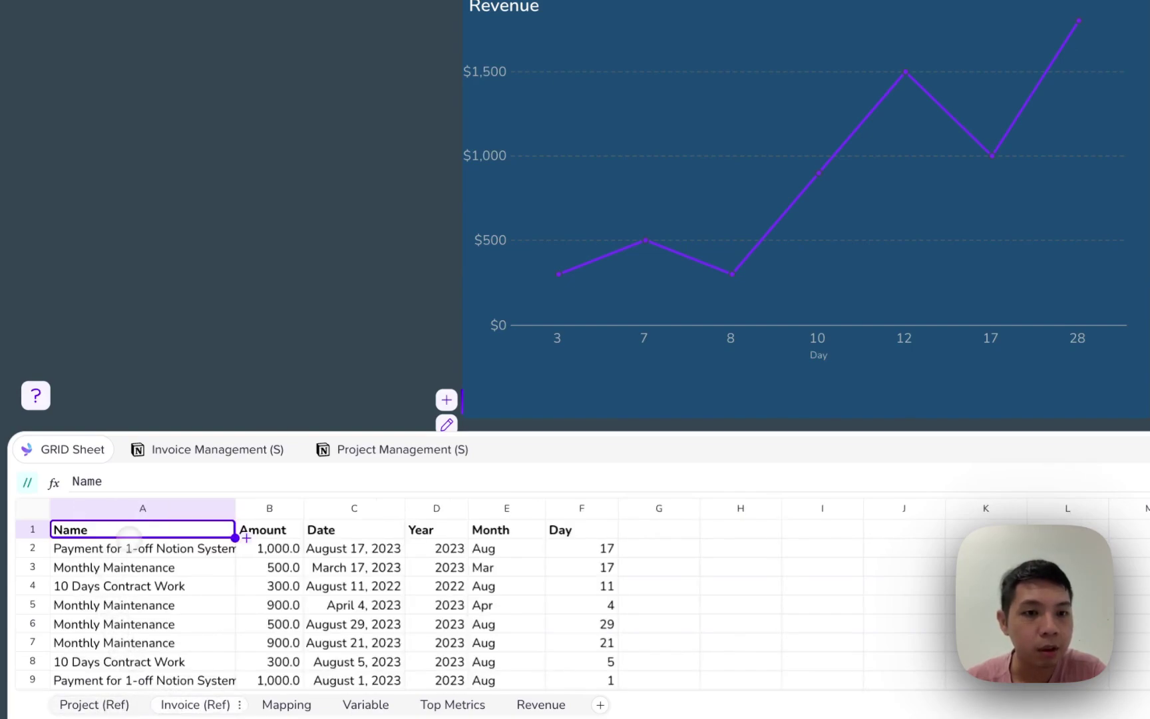
- Examine the formulas in row 2 of Invoice (Ref) that pull columns from Invoice Management (S), including Date and Year
{"action": "left_click", "coordinate": [140, 565]}
{"action": "key", "text": "Up"}
{"action": "key", "text": "Right"}
{"action": "key", "text": "Right"}
{"action": "key", "text": "Right"}
{"action": "key", "text": "Right"}
{"action": "key", "text": "Right"}
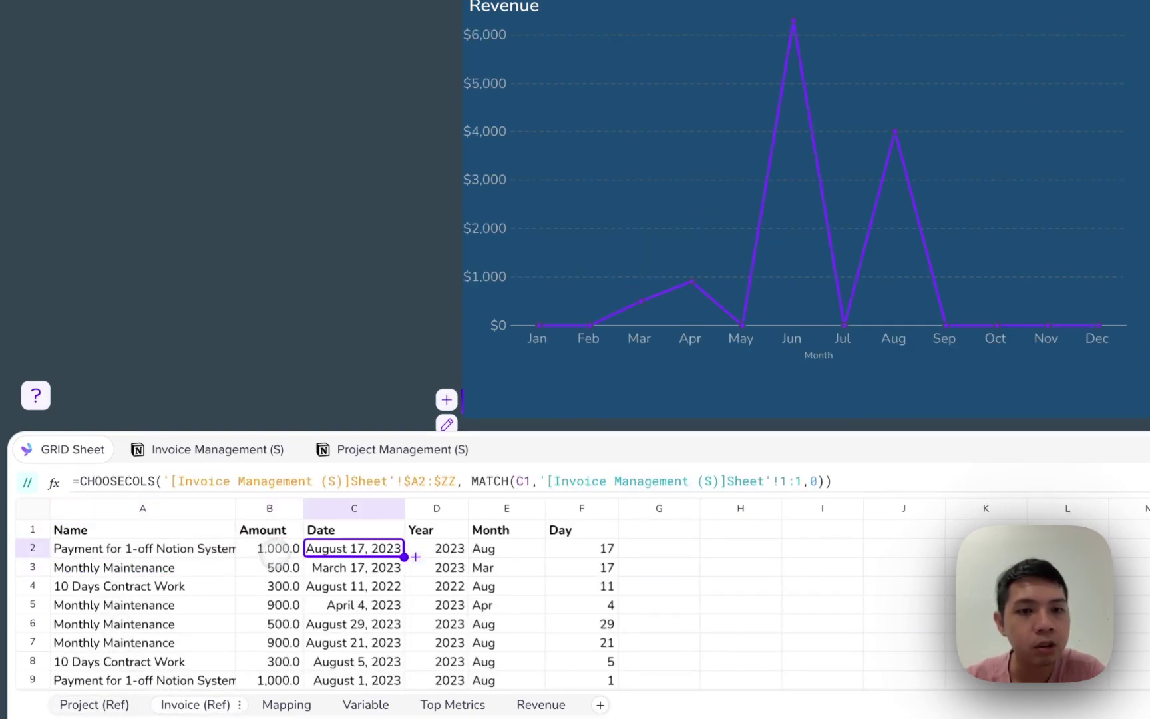
{"action": "key", "text": "Left"}
{"action": "key", "text": "Left"}
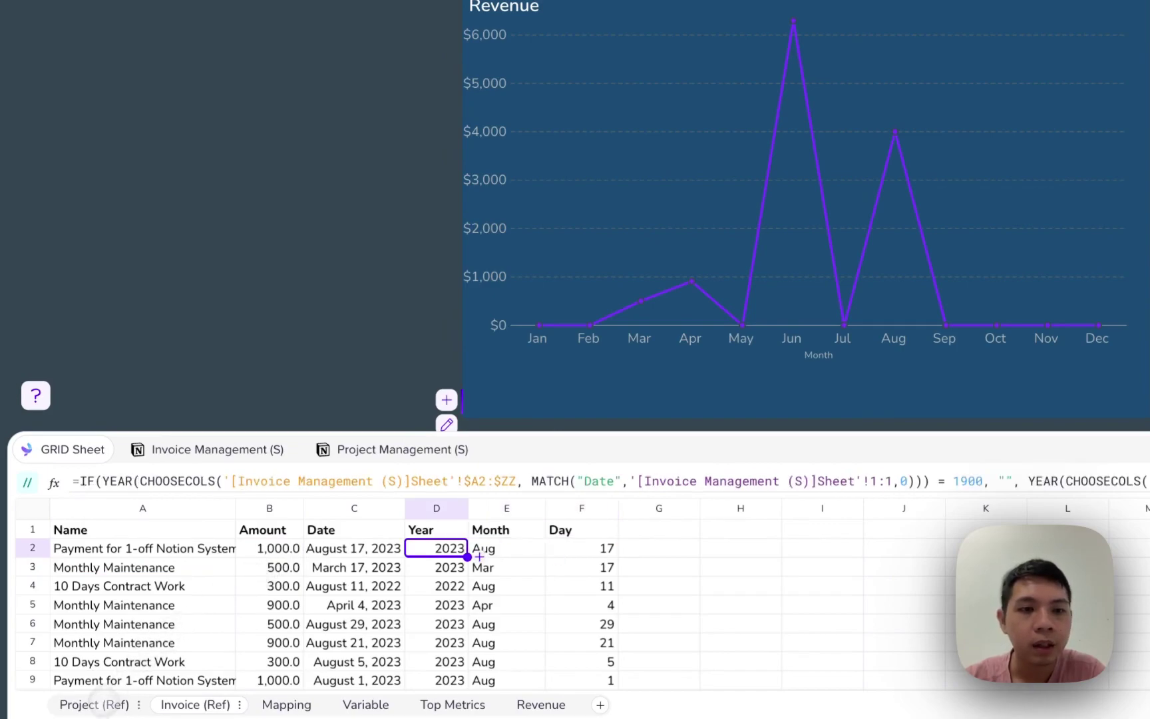
- Examine the CHOOSECOLS and MATCH formulas below the Name and Status headers of the Project (Ref) worksheet
{"action": "left_click", "coordinate": [93, 704]}
{"action": "key", "text": "Down"}
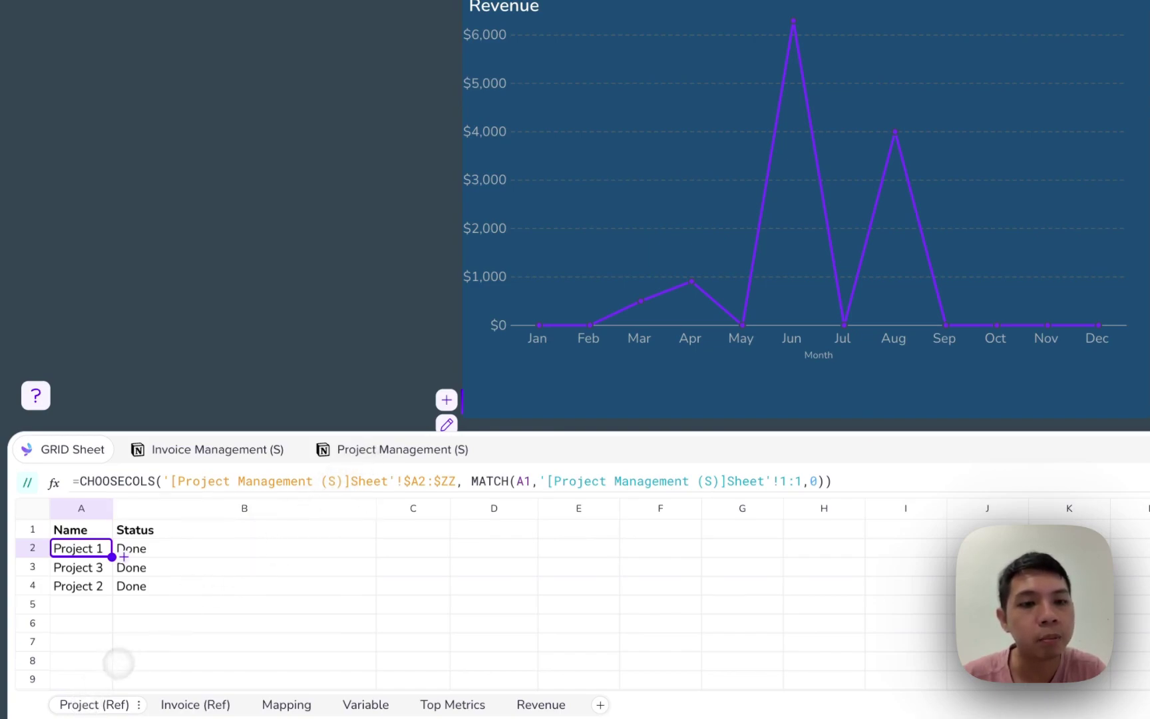
{"action": "mouse_move", "coordinate": [88, 712]}
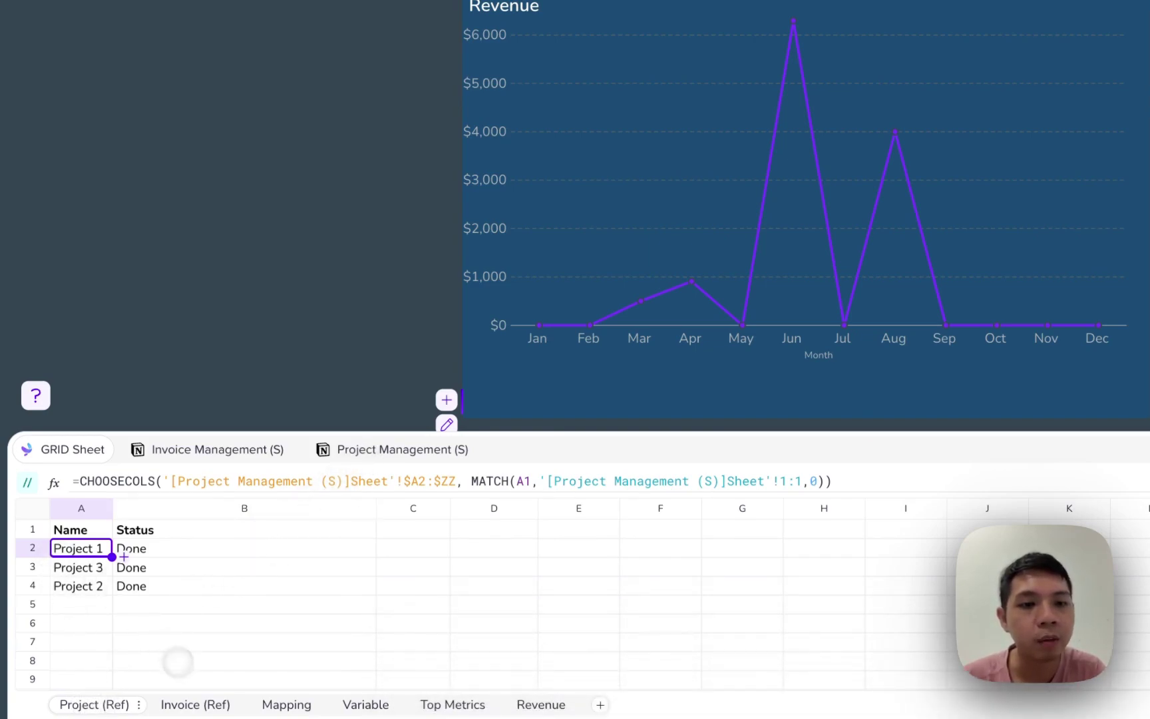
{"action": "left_click", "coordinate": [132, 529]}
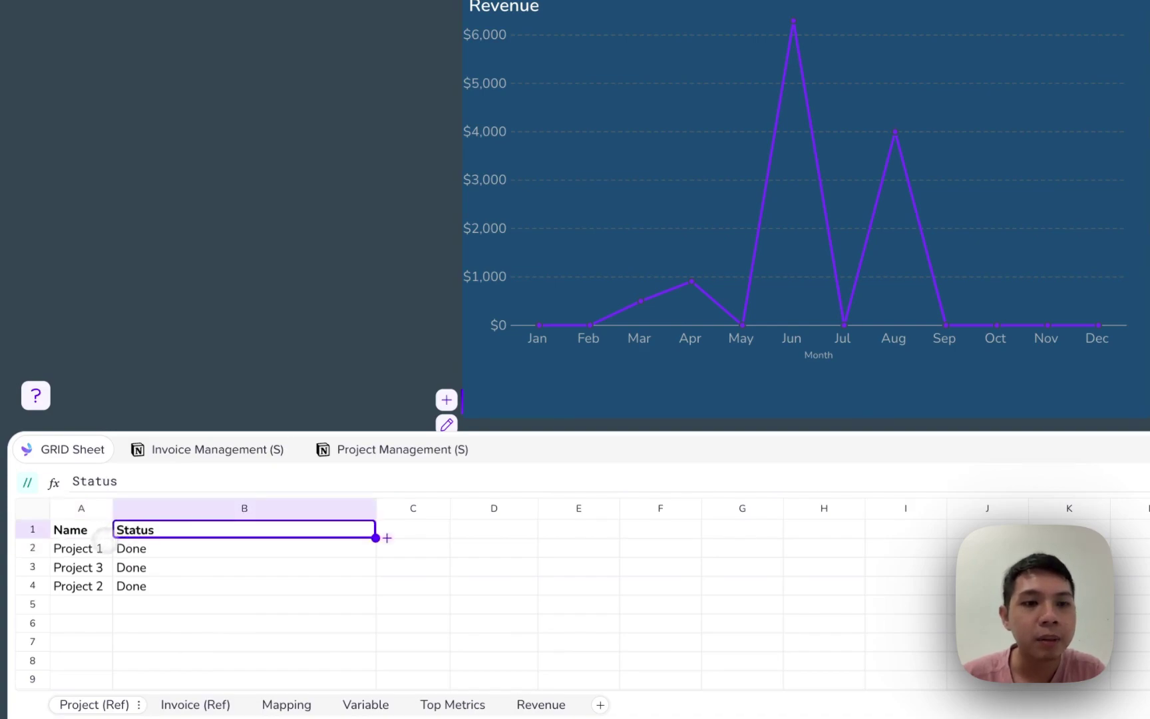
{"action": "left_click", "coordinate": [97, 540]}
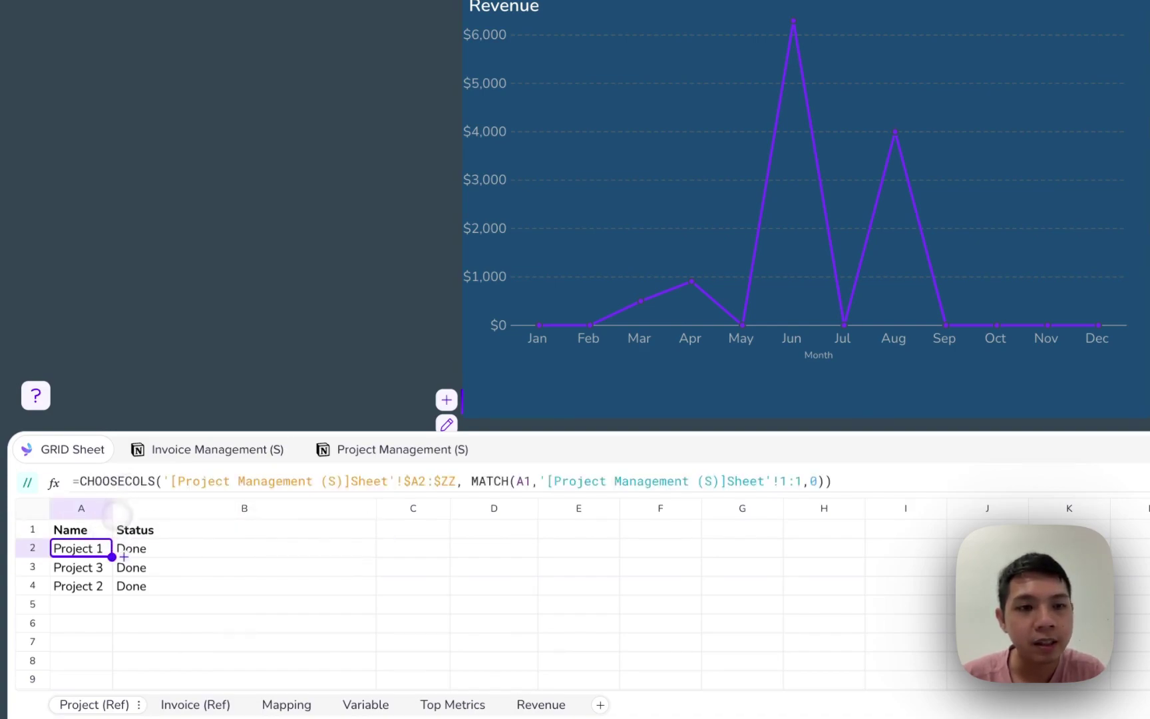
{"action": "left_click", "coordinate": [124, 551]}
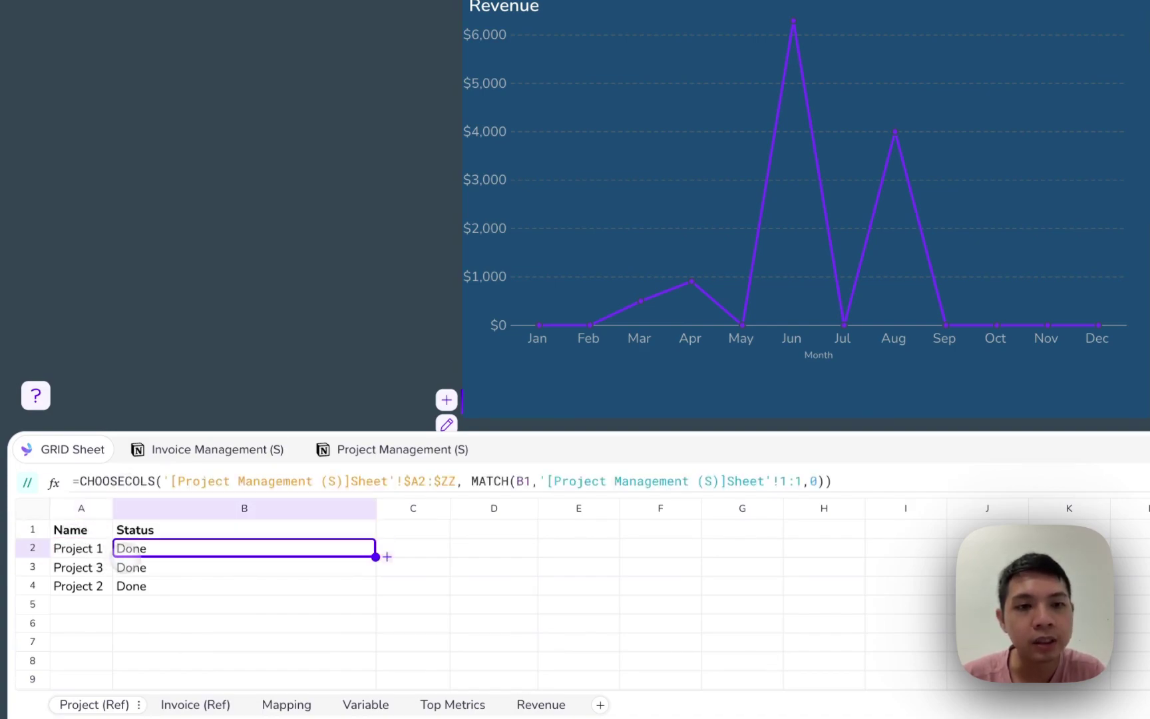
{"action": "key", "text": "Left"}
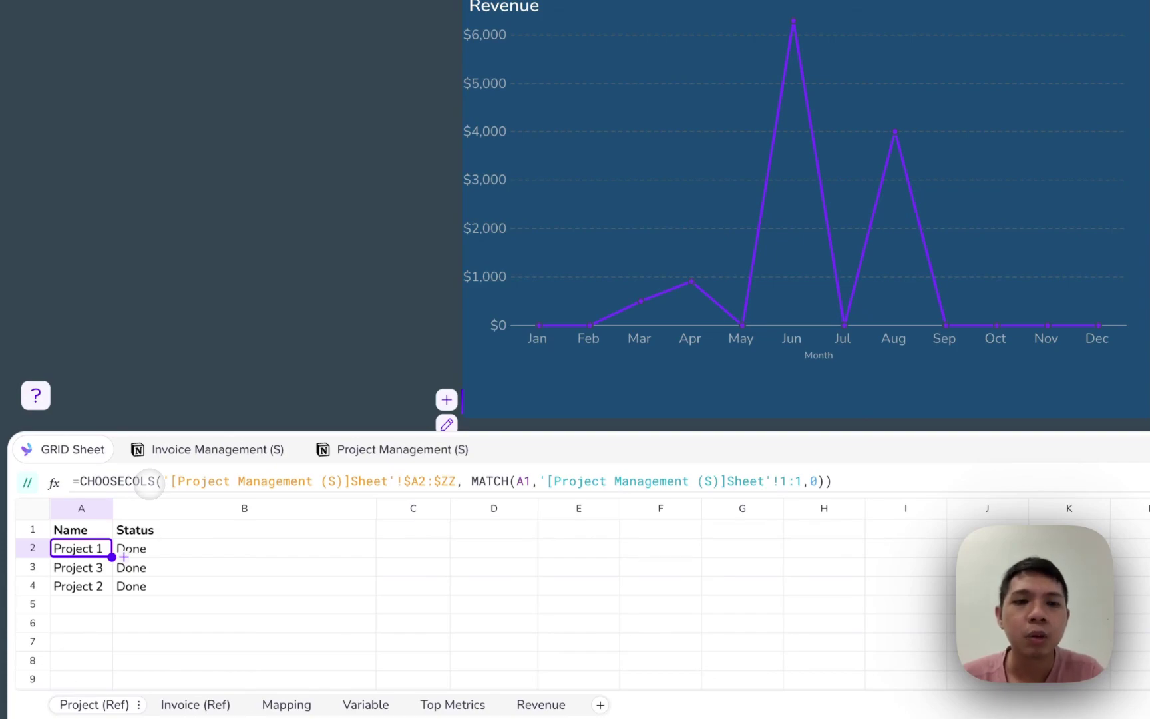
- Check the Project Management (S) source and compare it with the Name column entries in Project (Ref)
{"action": "left_click", "coordinate": [326, 445]}
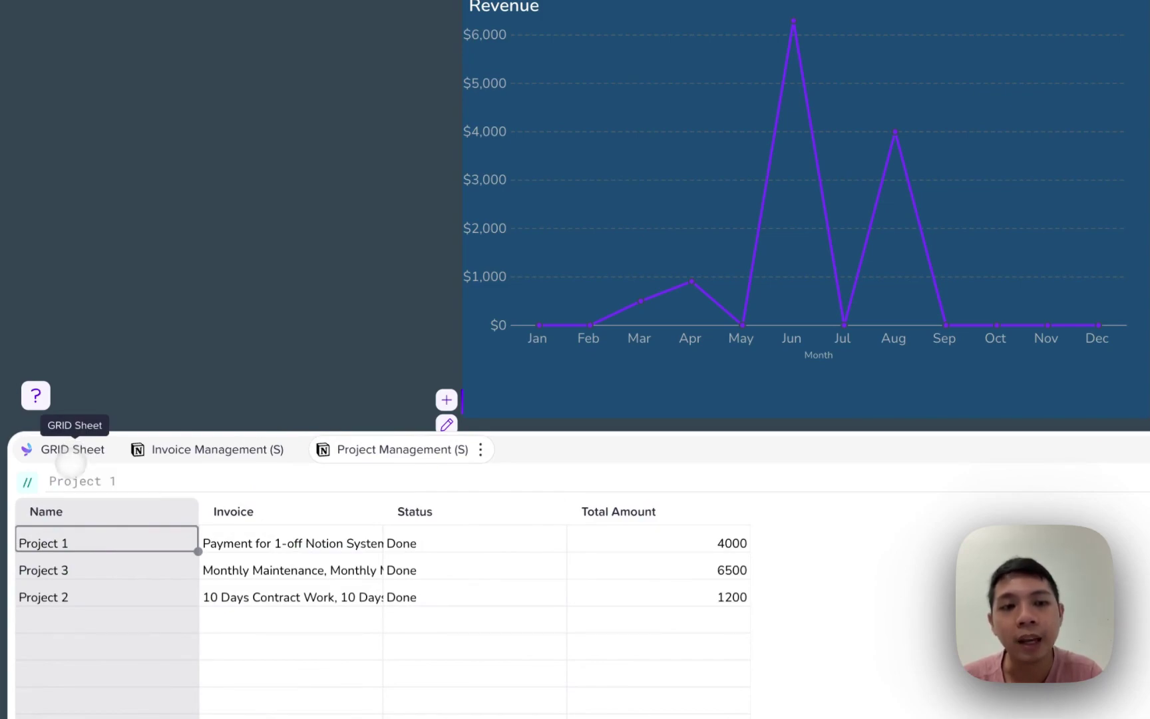
{"action": "left_click", "coordinate": [67, 450]}
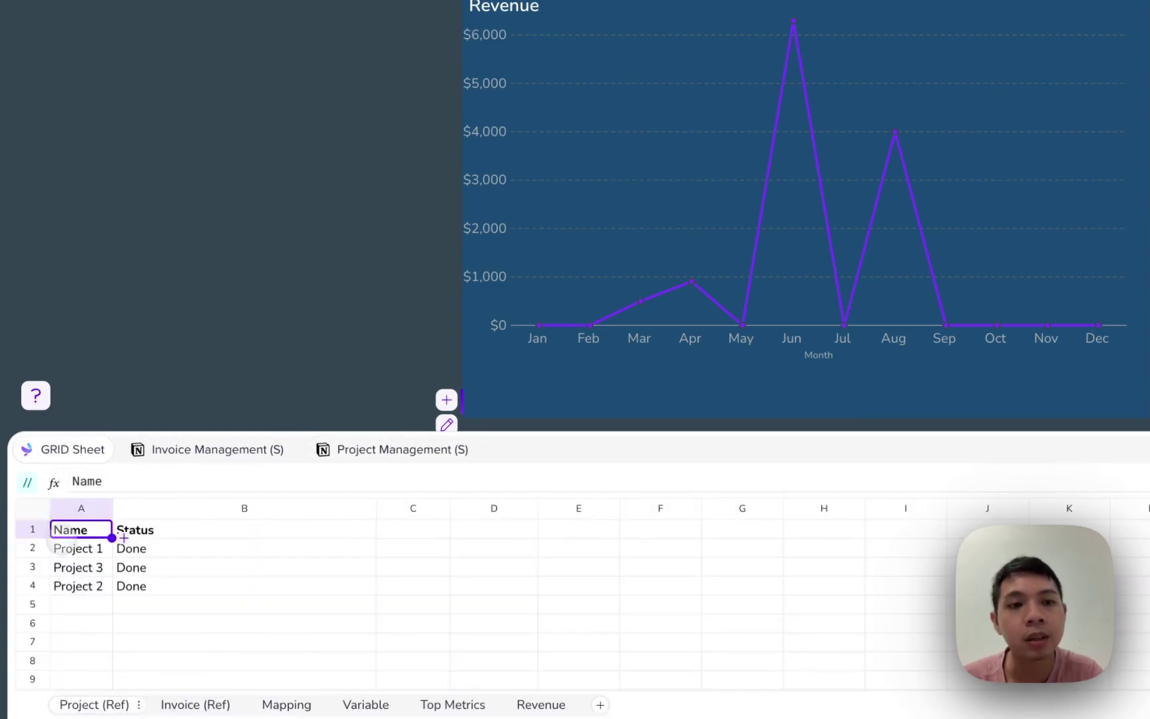
{"action": "left_click", "coordinate": [107, 550]}
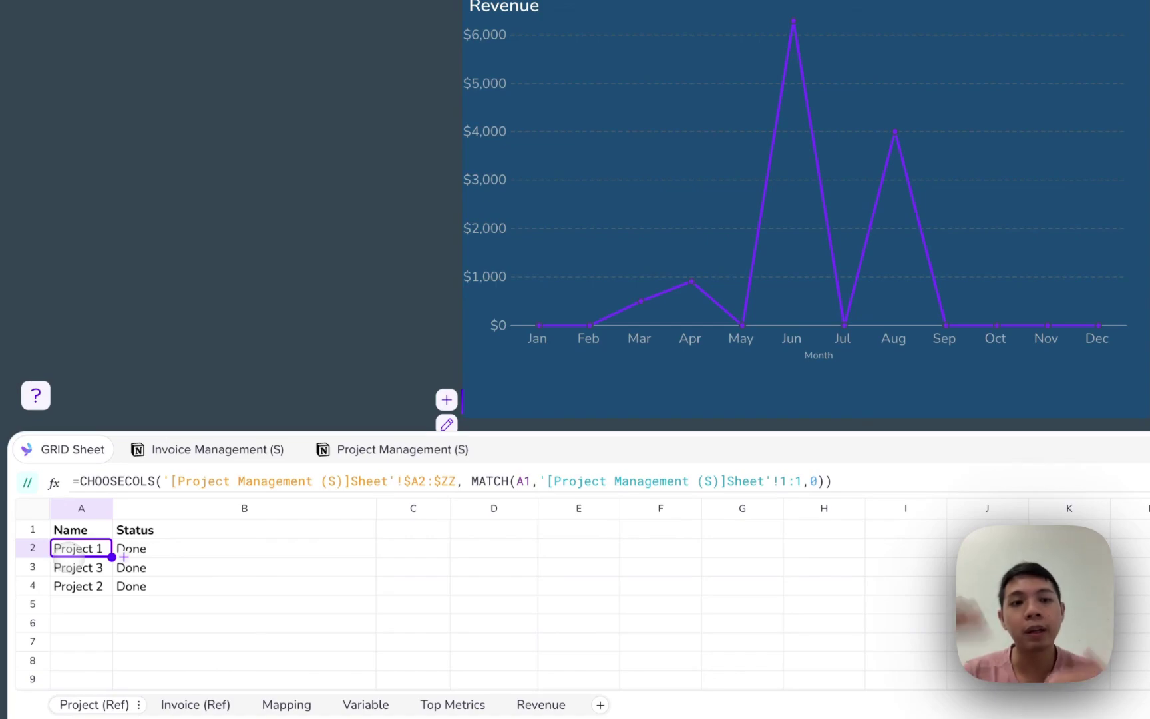
{"action": "key", "text": "Down"}
{"action": "key", "text": "Down"}
{"action": "key", "text": "Down"}
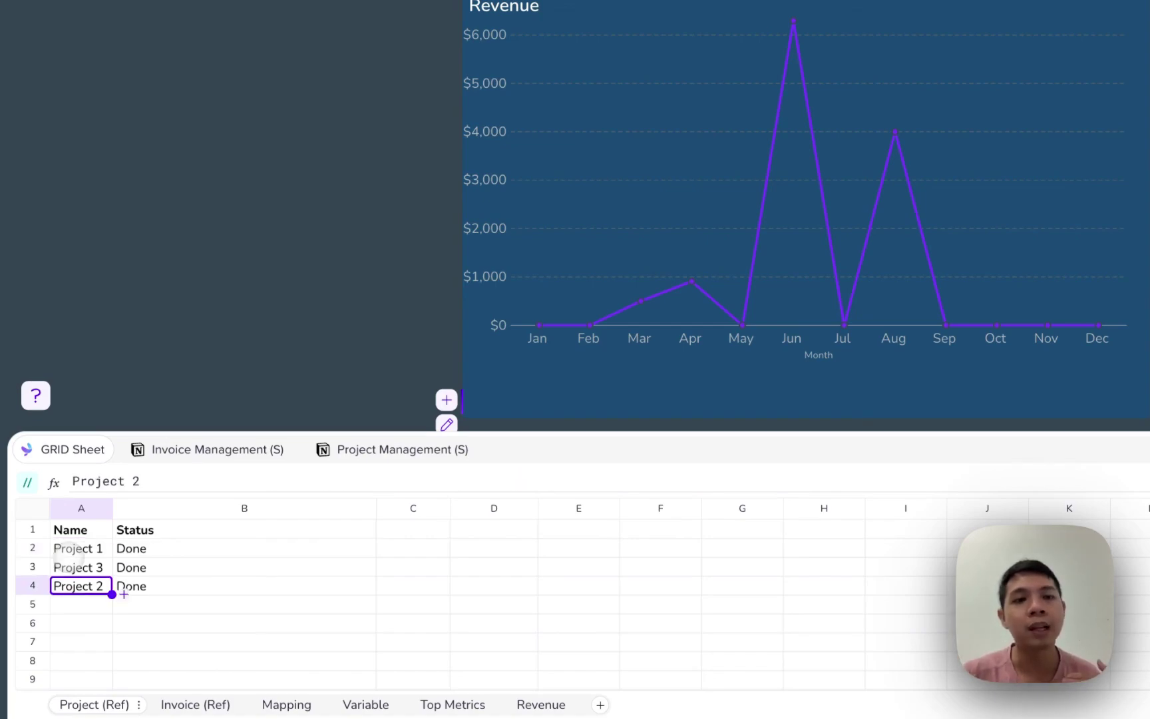
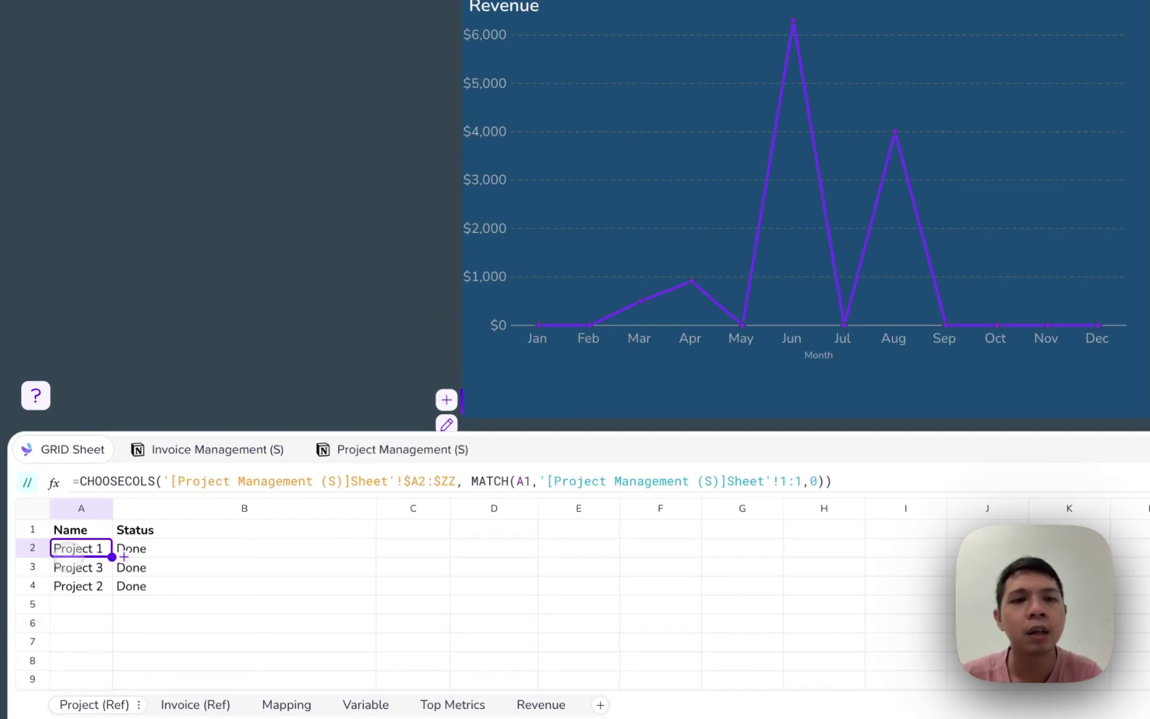
- Try Status as the header in cell A1 of Project (Ref), and set it back to Name
{"action": "key", "text": "Up"}
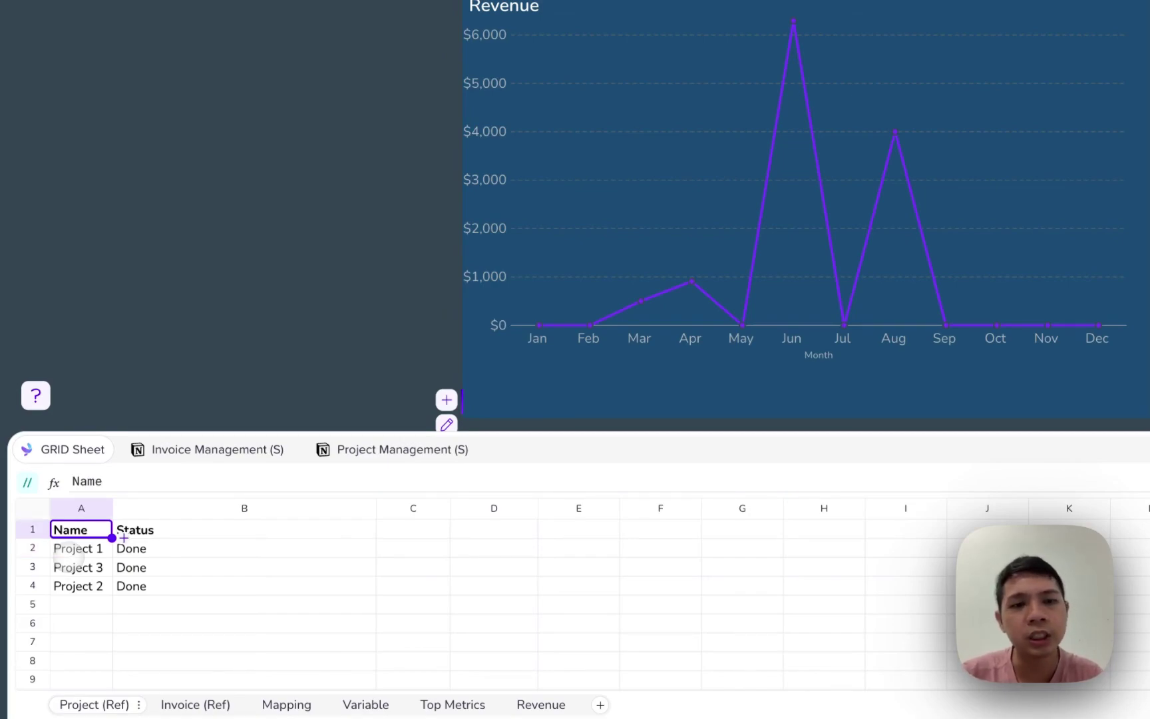
{"action": "type", "text": "Status"}
{"action": "key", "text": "Return"}
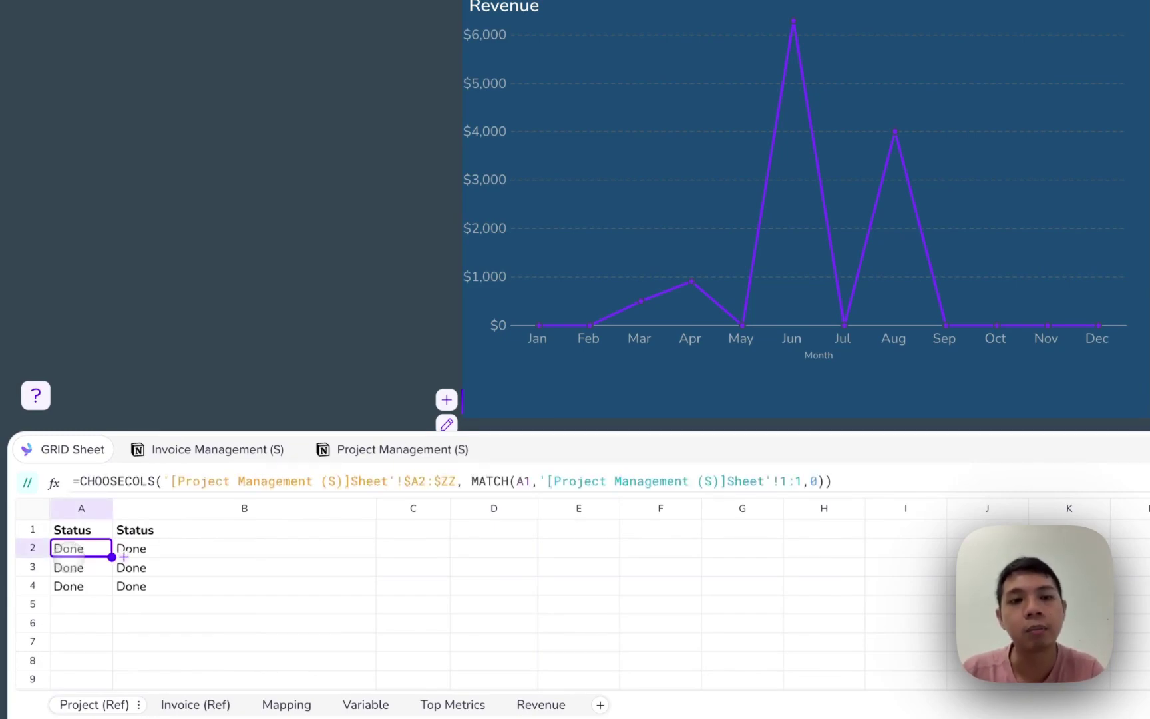
{"action": "key", "text": "Up"}
{"action": "type", "text": "Name"}
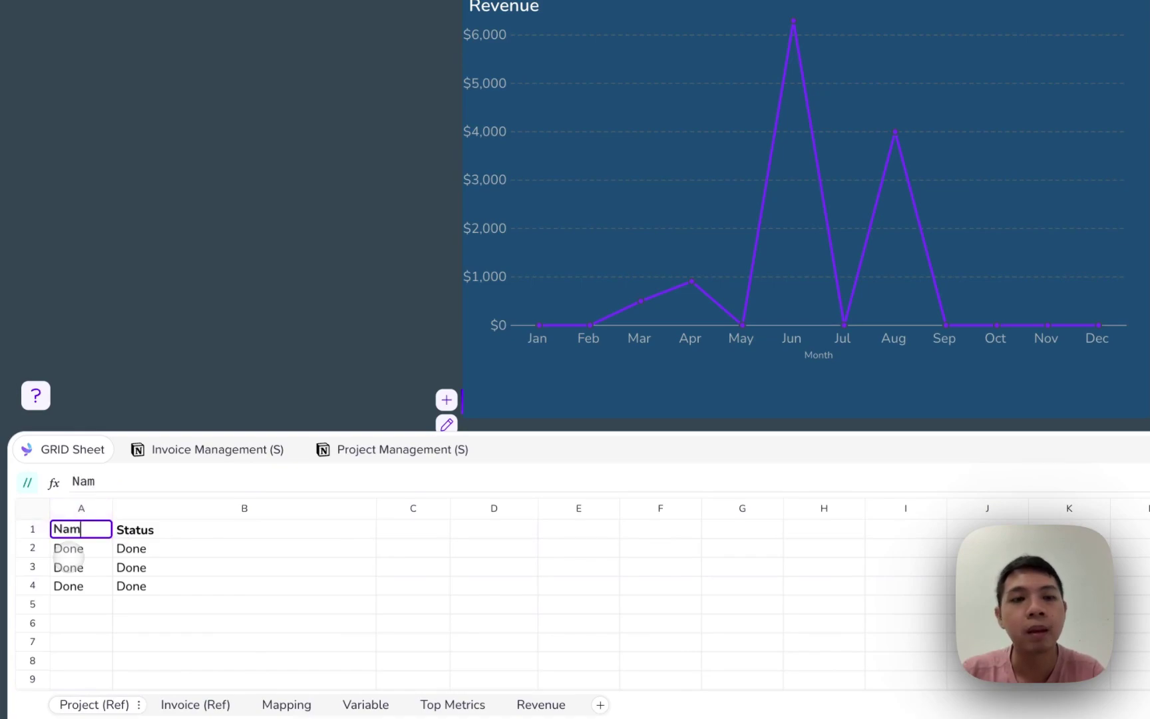
{"action": "key", "text": "Return"}
- Extend the Status formula from B2 into C2 and enter Name as the header in C1
{"action": "key", "text": "Up"}
{"action": "key", "text": "Right"}
{"action": "key", "text": "Down"}
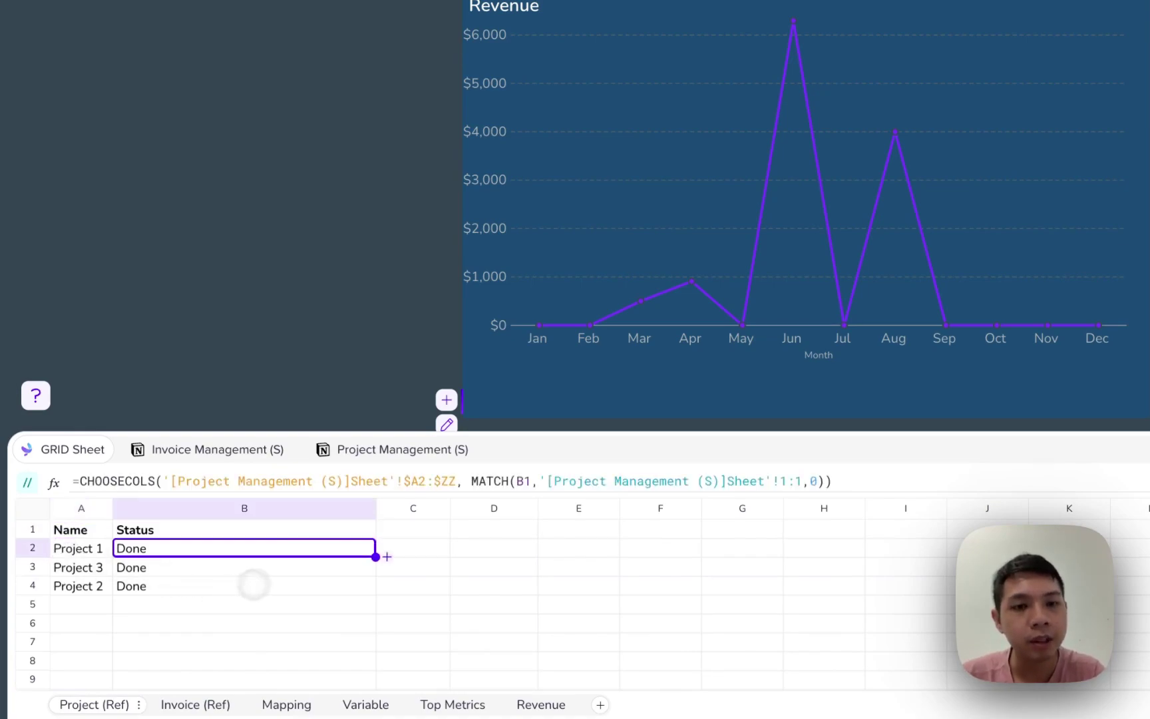
{"action": "left_click_drag", "start_coordinate": [376, 556], "coordinate": [415, 556]}
{"action": "key", "text": "Up"}
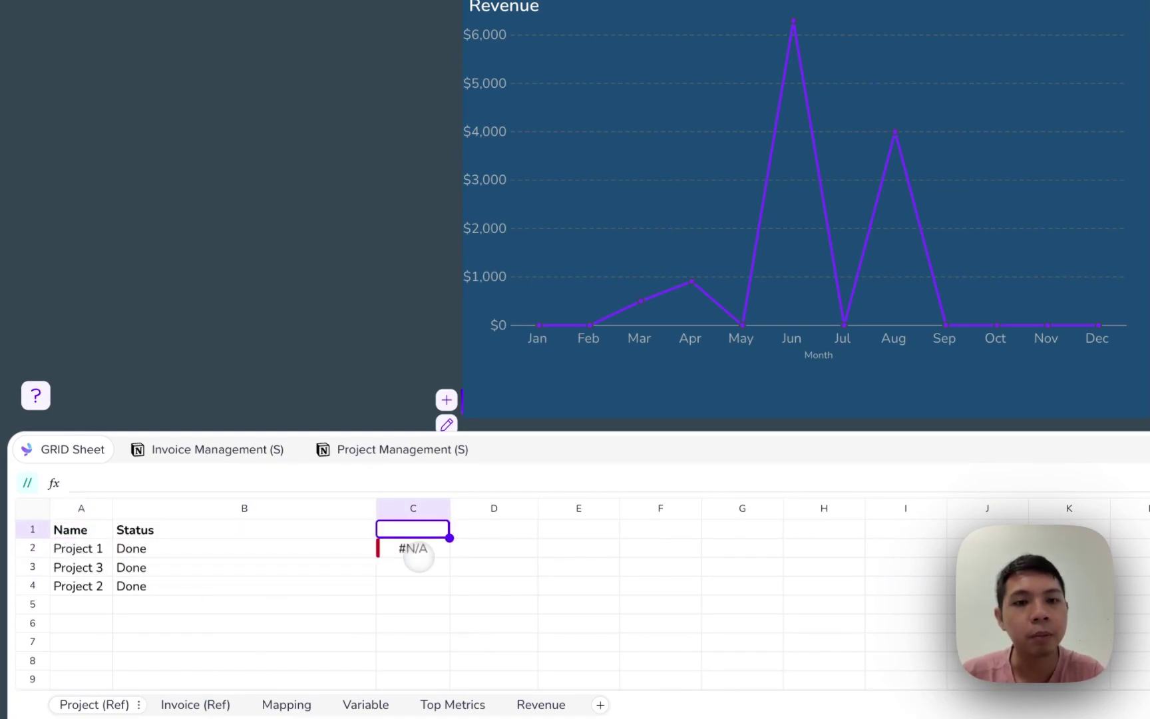
{"action": "type", "text": "Name"}
{"action": "key", "text": "Return"}
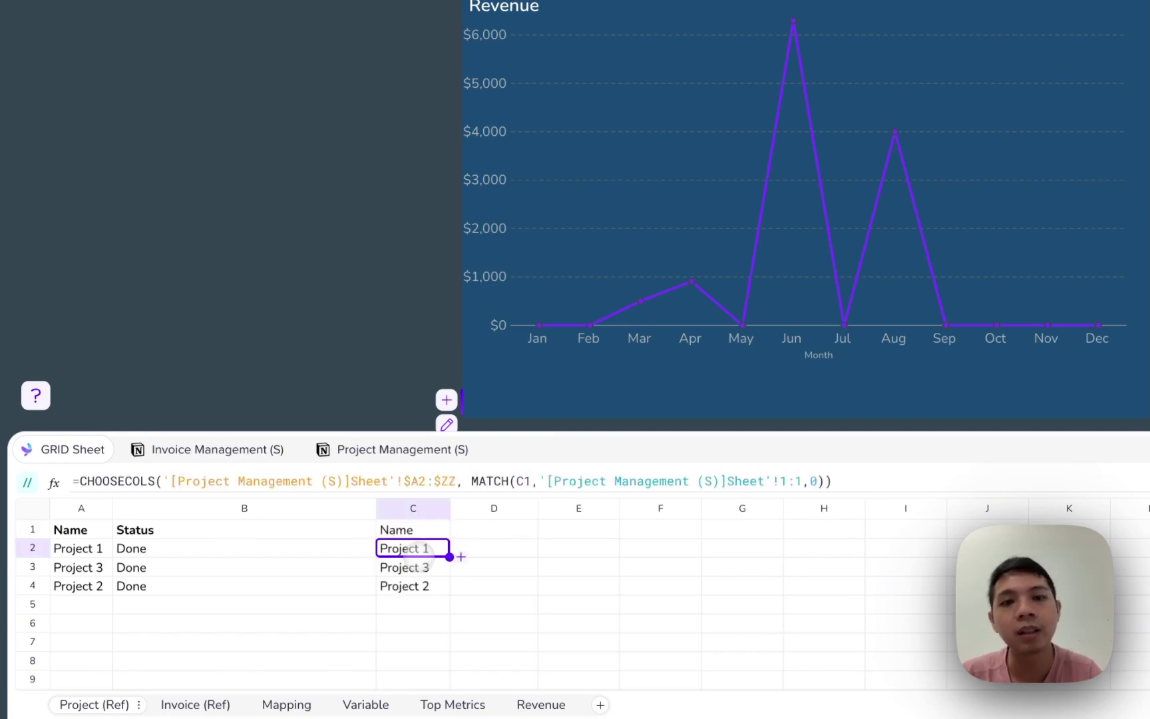
- Clear the test header in C1 and the copied formula in C2 of Project (Ref)
{"action": "key", "text": "Up"}
{"action": "key", "text": "Delete"}
{"action": "key", "text": "Down"}
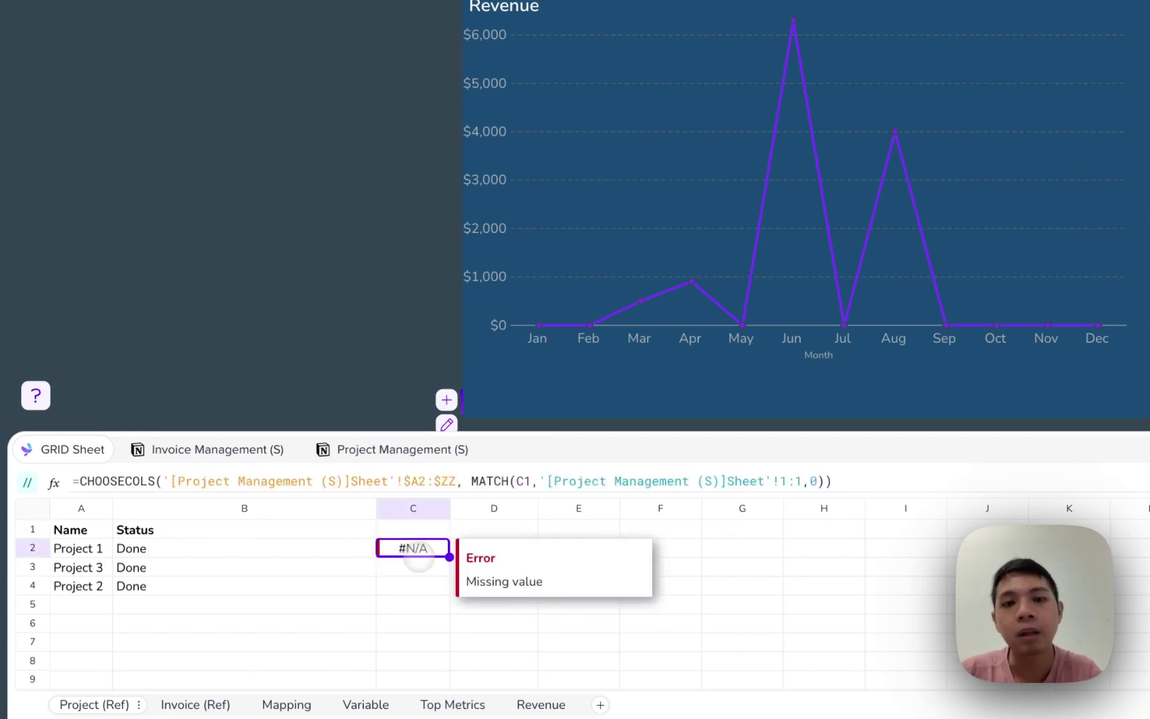
{"action": "key", "text": "Delete"}
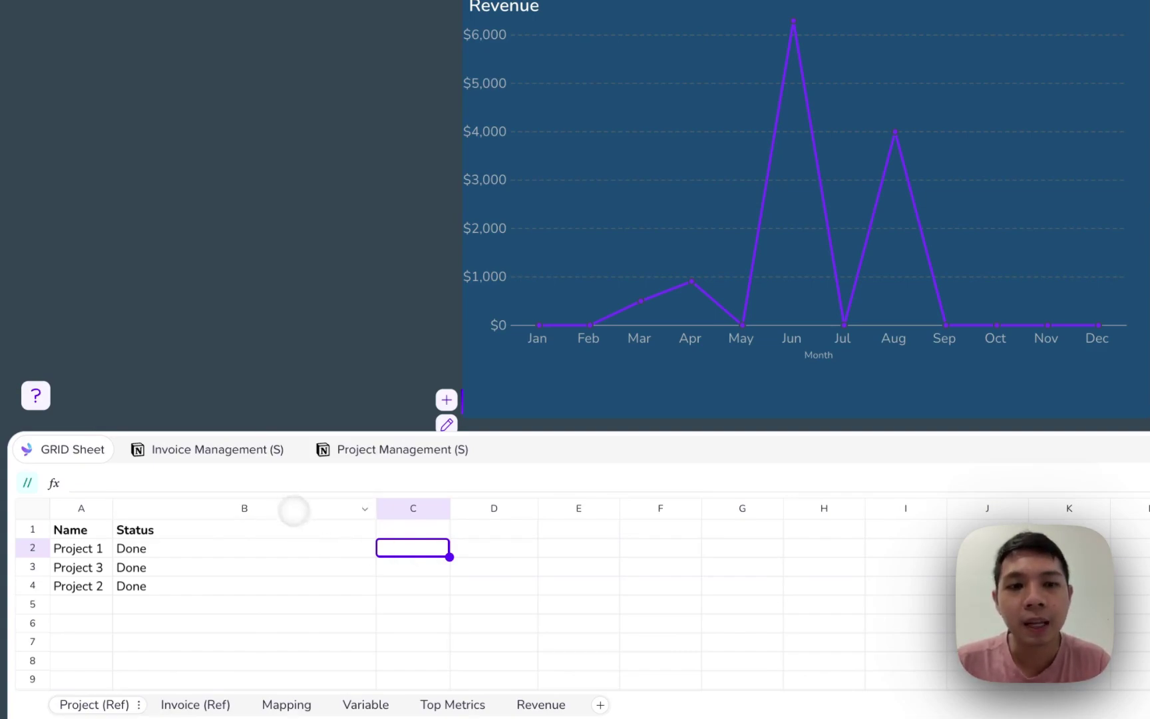
- Review the Project Management (S) source columns against the Name and Status headers and formulas of Project (Ref)
{"action": "left_click", "coordinate": [357, 455]}
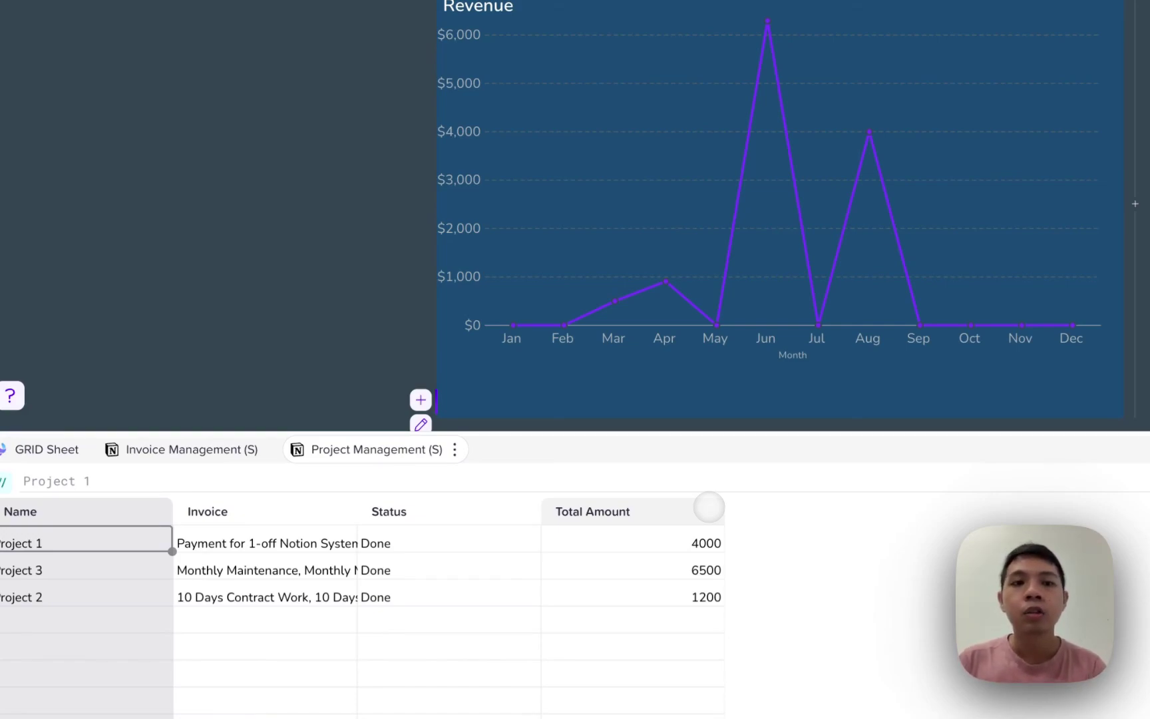
{"action": "left_click", "coordinate": [46, 450]}
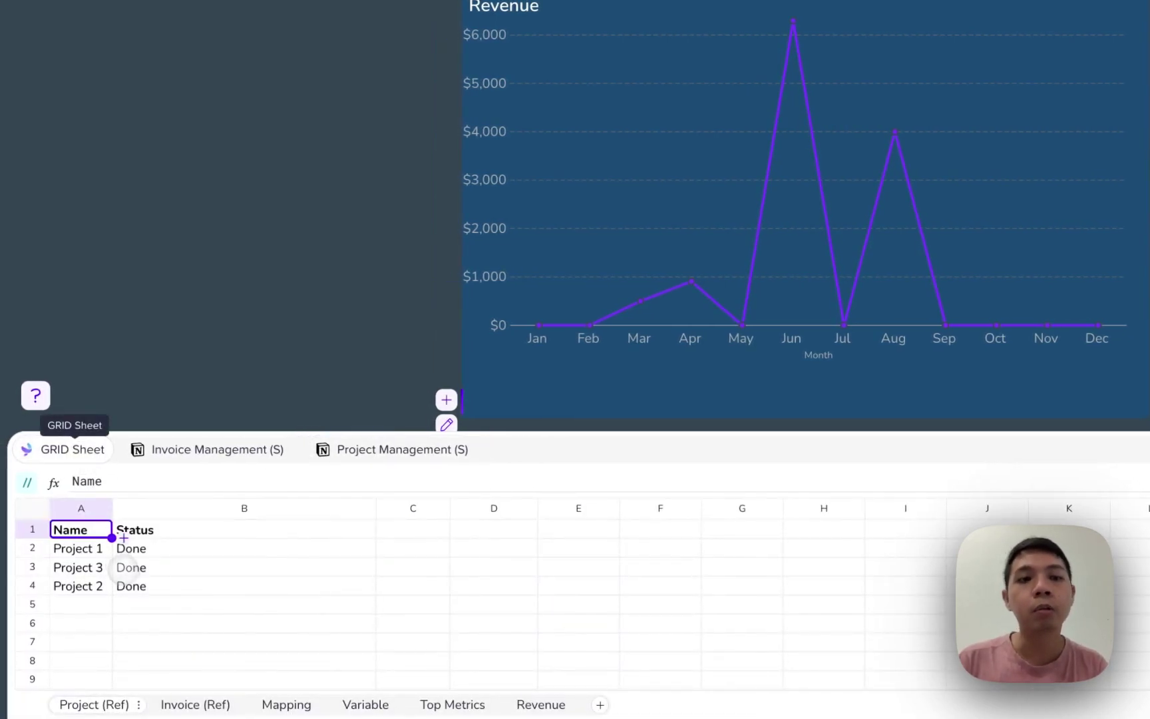
{"action": "left_click", "coordinate": [99, 548]}
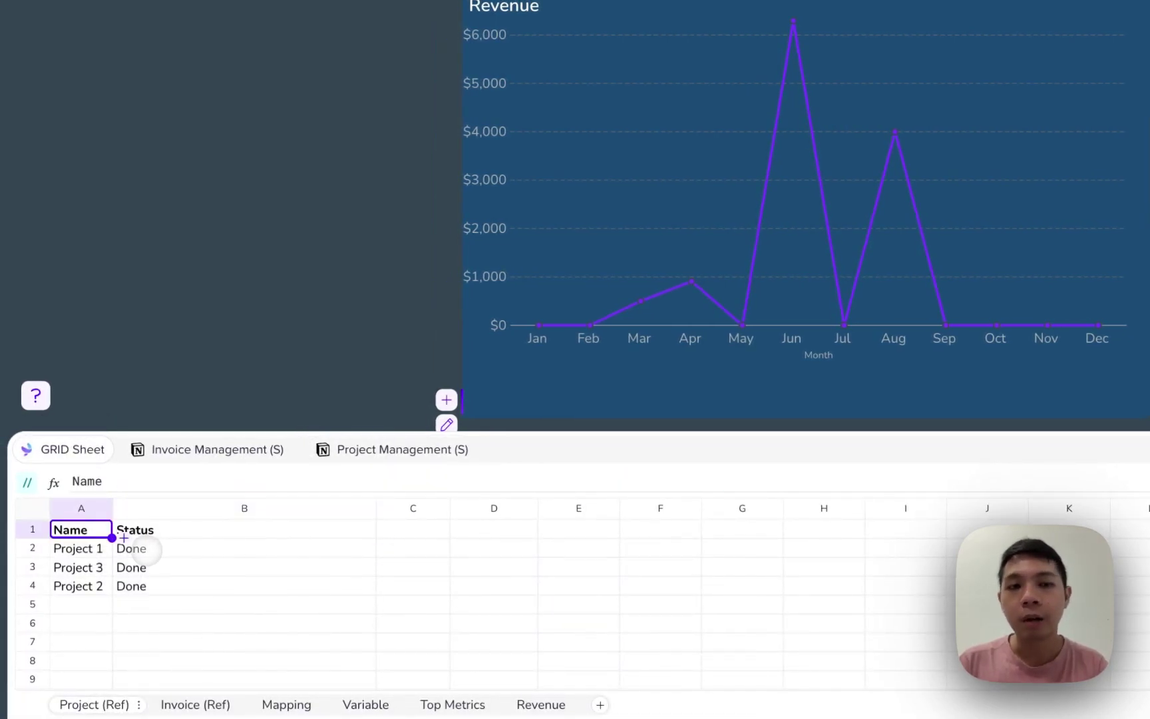
{"action": "key", "text": "Right"}
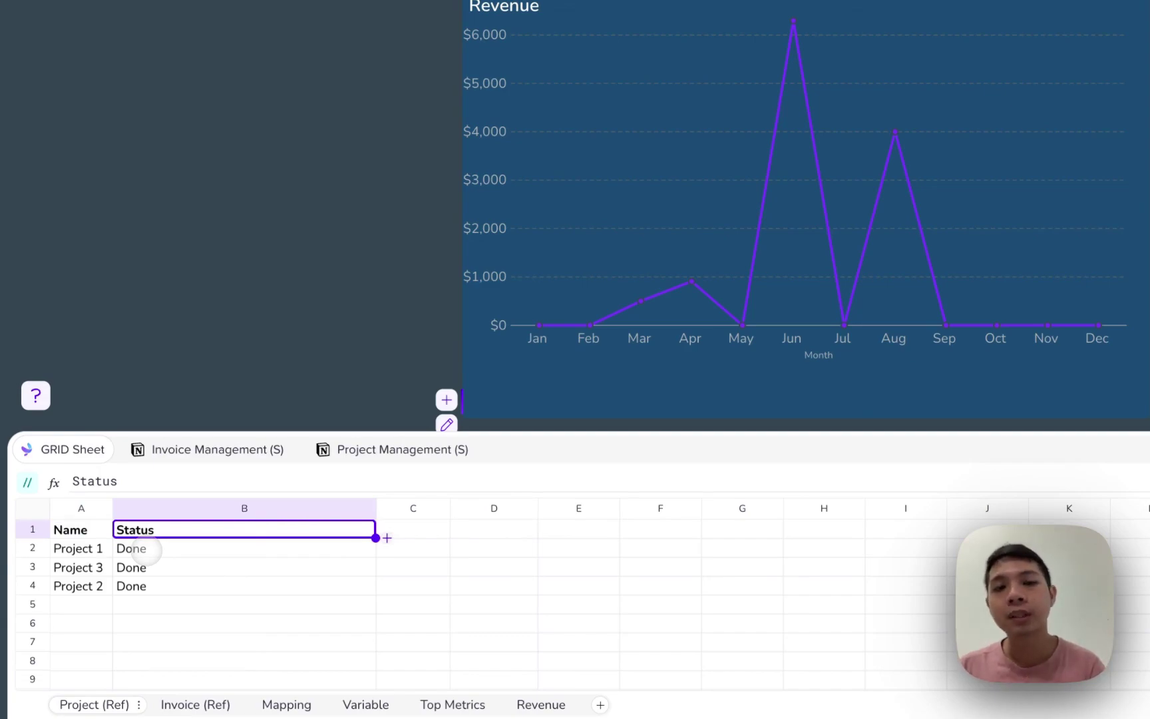
{"action": "key", "text": "Left"}
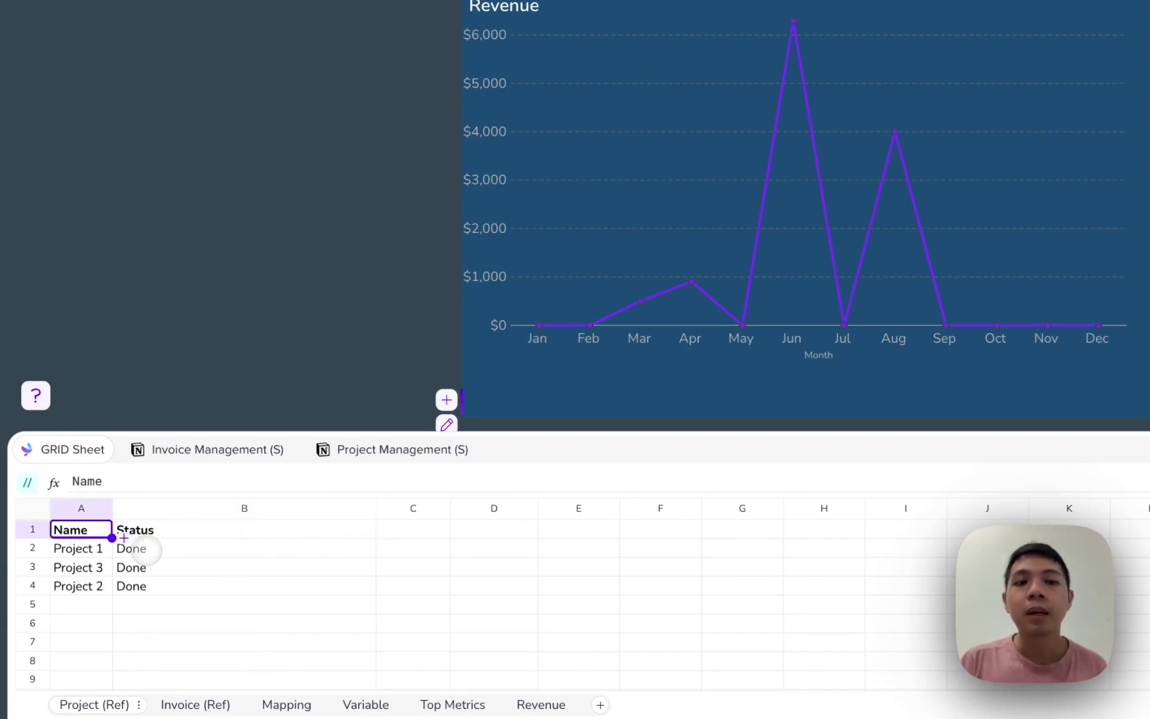
{"action": "key", "text": "Down"}
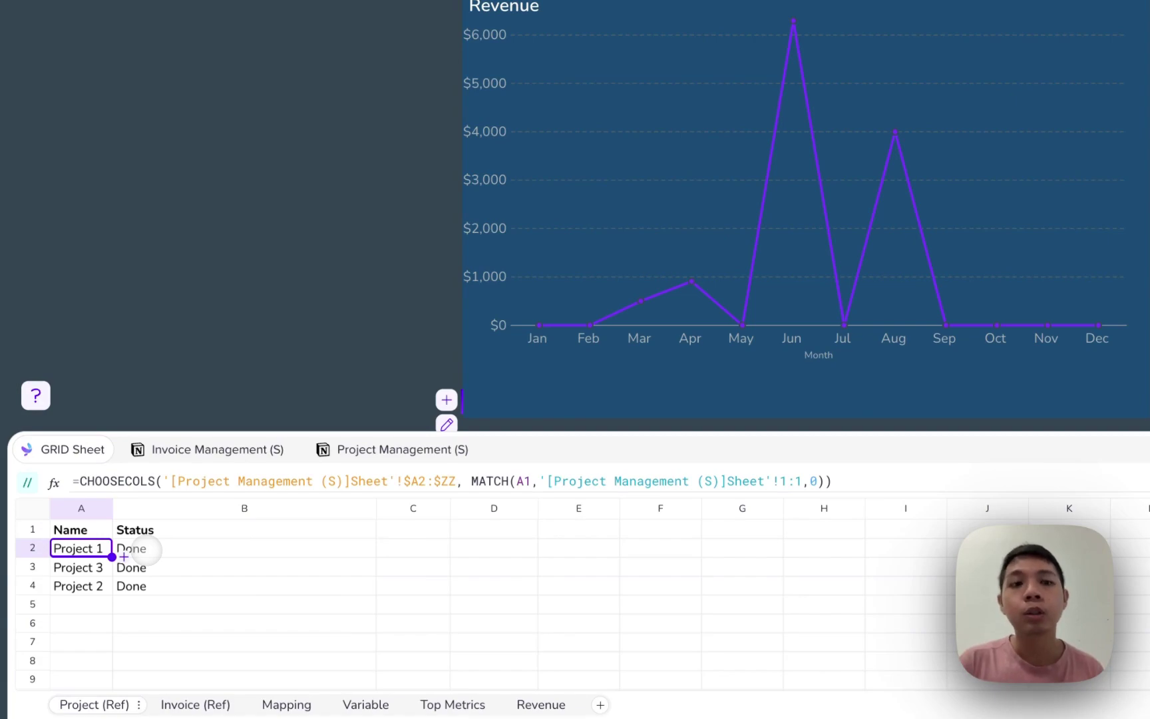
{"action": "key", "text": "Up"}
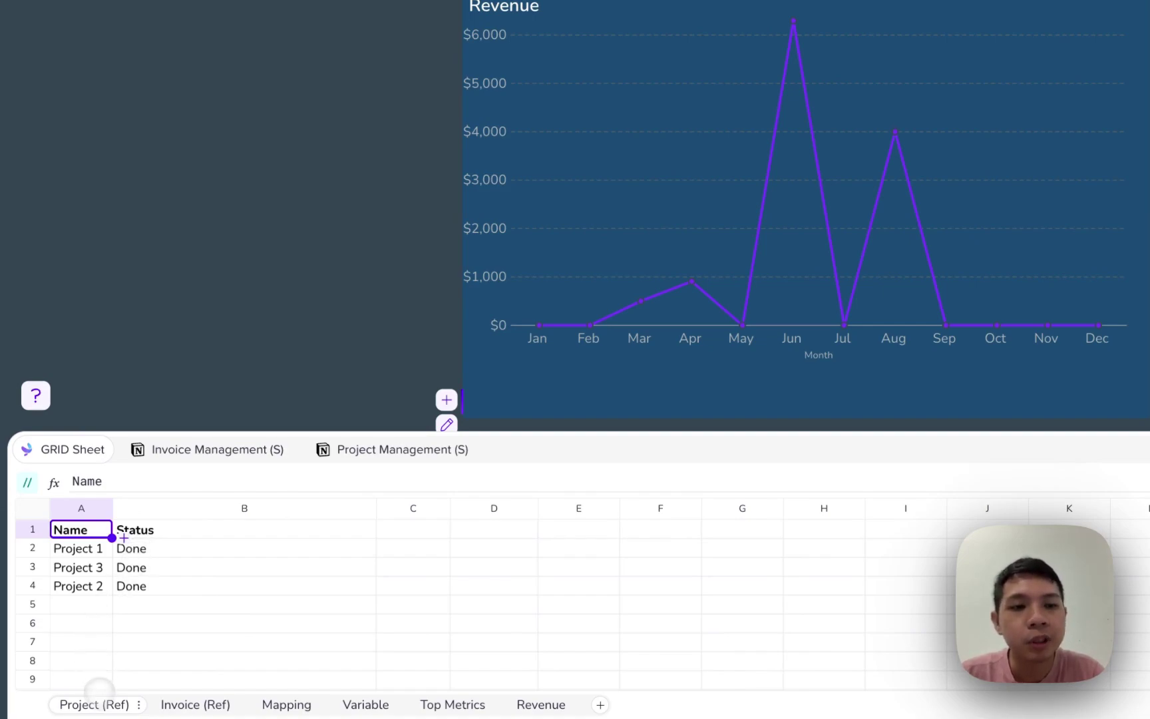
{"action": "left_click", "coordinate": [149, 546]}
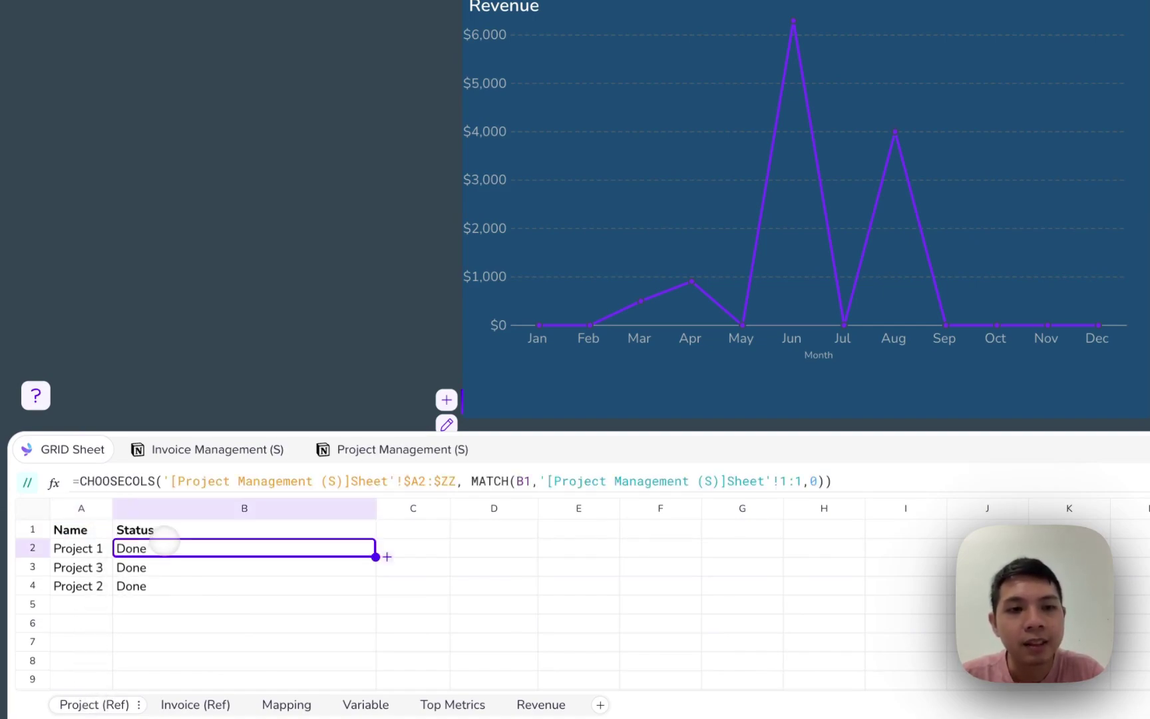
{"action": "left_click", "coordinate": [163, 531]}
- Open the Invoice (Ref) worksheet and review its Date, Year, Month and Day column headers
{"action": "left_click", "coordinate": [187, 704]}
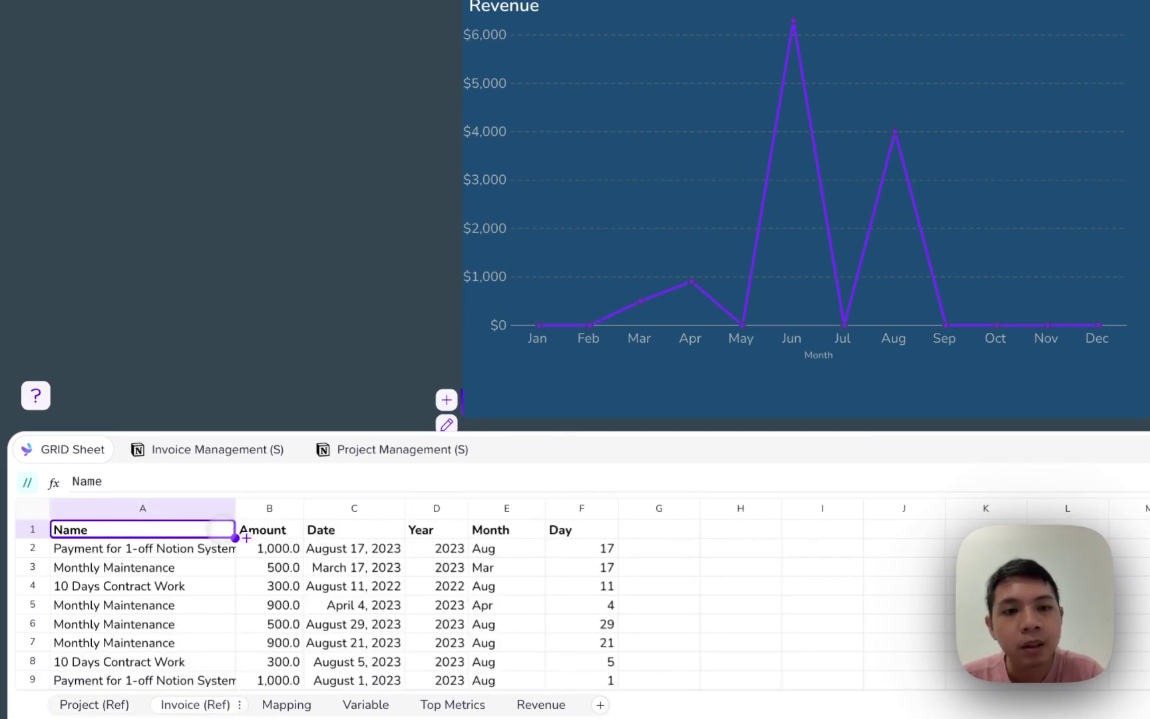
{"action": "left_click", "coordinate": [318, 529]}
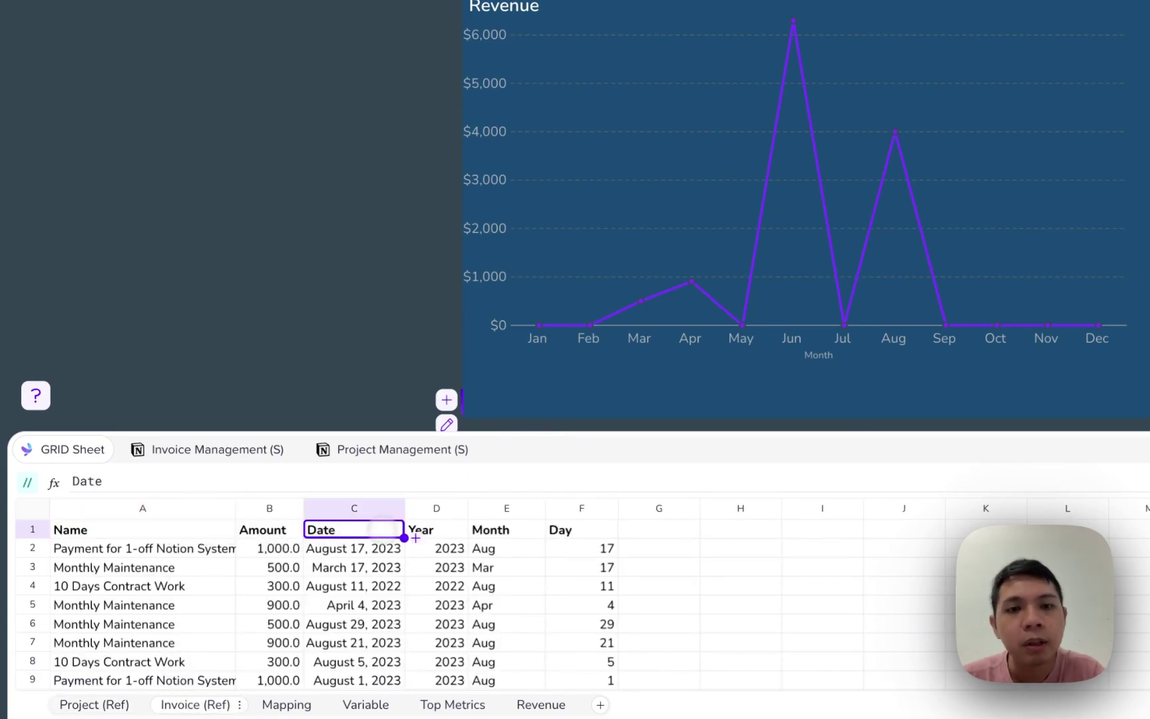
{"action": "key", "text": "Right"}
{"action": "key", "text": "Right"}
{"action": "key", "text": "Right"}
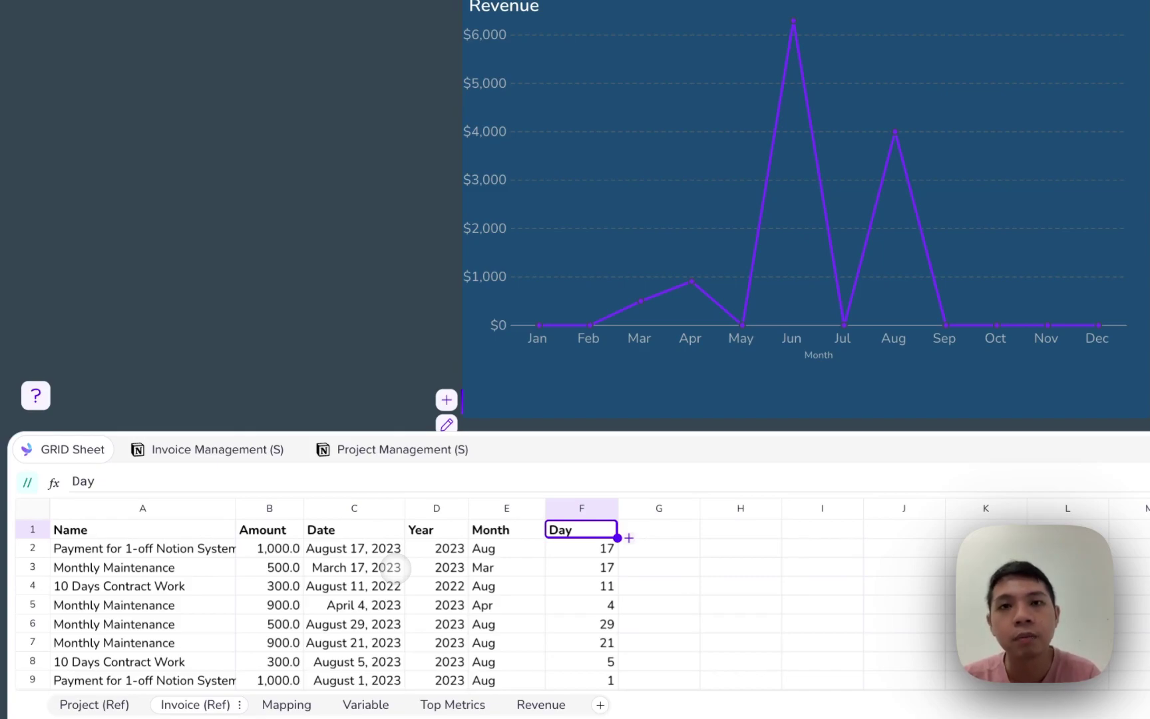
{"action": "key", "text": "Left"}
{"action": "key", "text": "Left"}
- Compare the row 2 formulas for Year, Month and Date in Invoice (Ref)
{"action": "key", "text": "Down"}
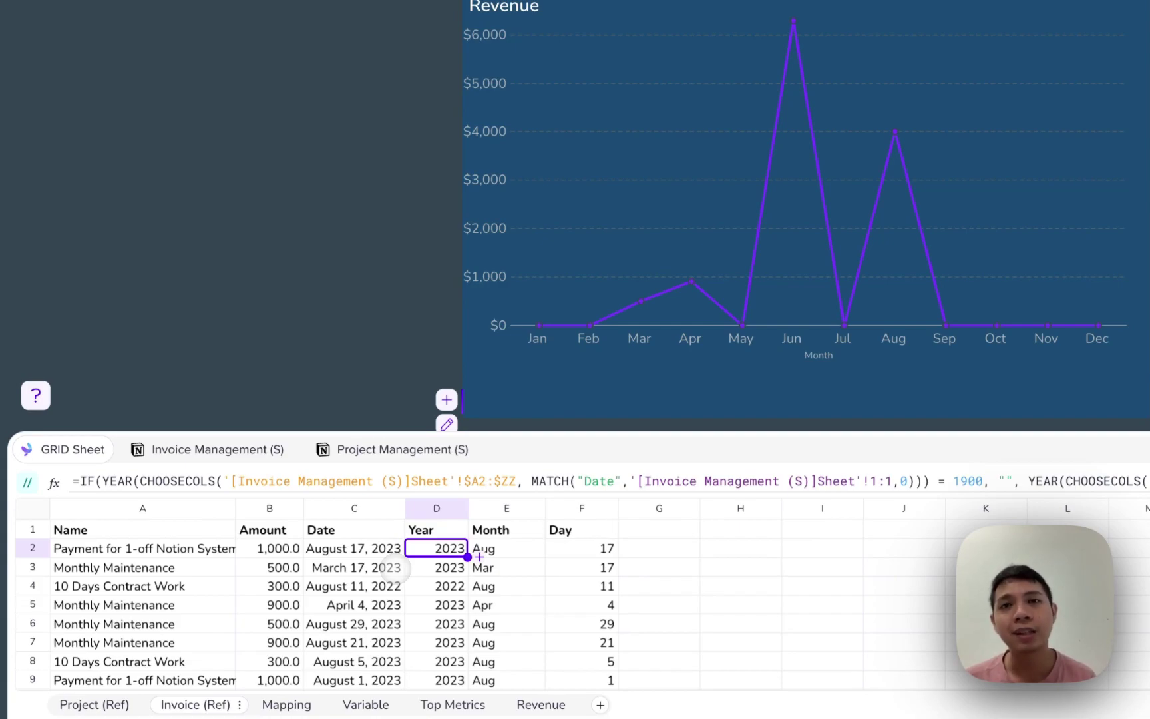
{"action": "left_click", "coordinate": [478, 555]}
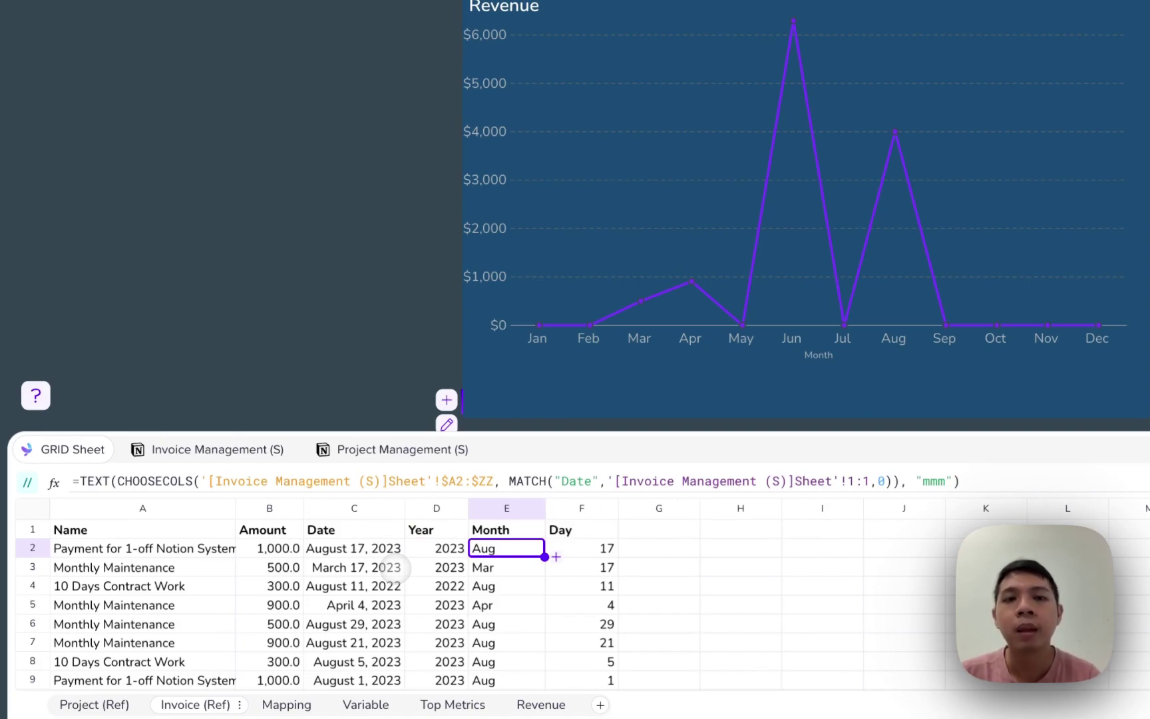
{"action": "left_click", "coordinate": [392, 567]}
{"action": "left_click", "coordinate": [386, 545]}
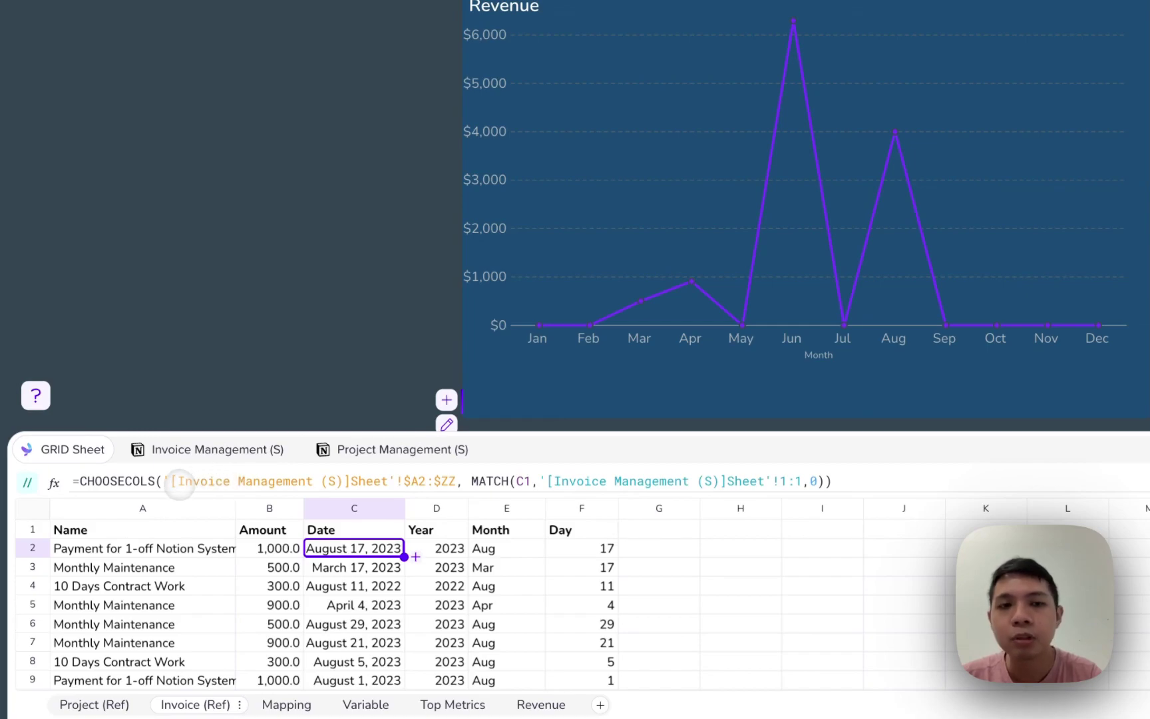
{"action": "left_click", "coordinate": [418, 546]}
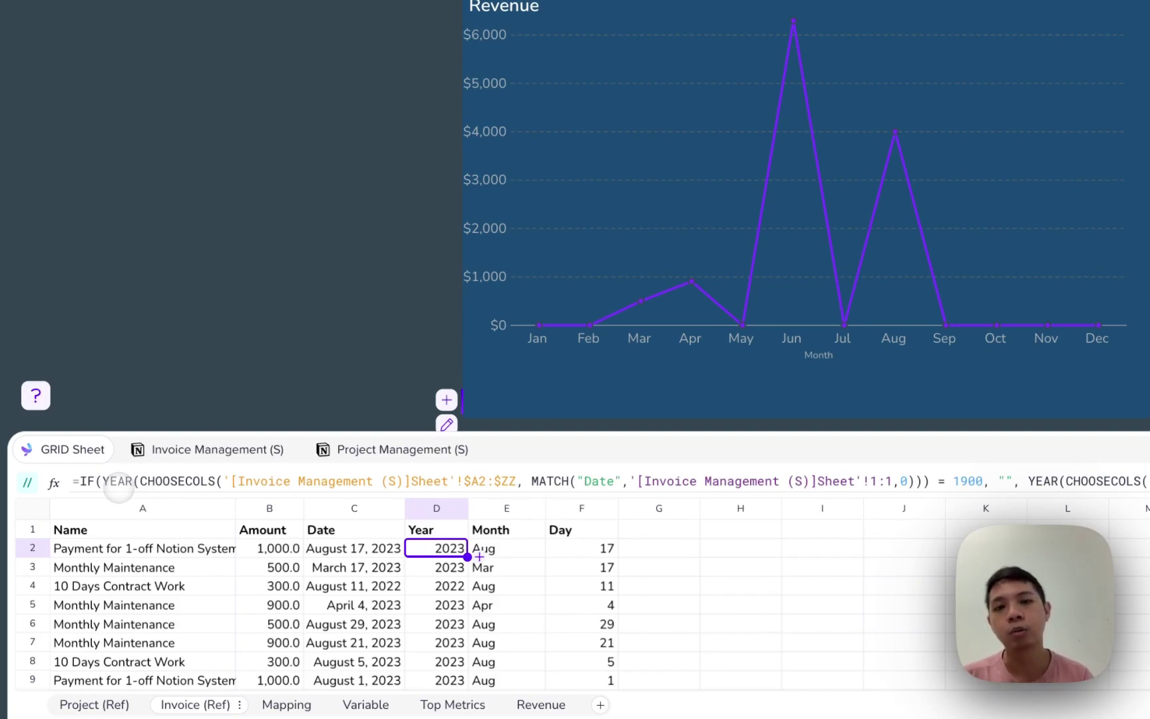
{"action": "key", "text": "Down"}
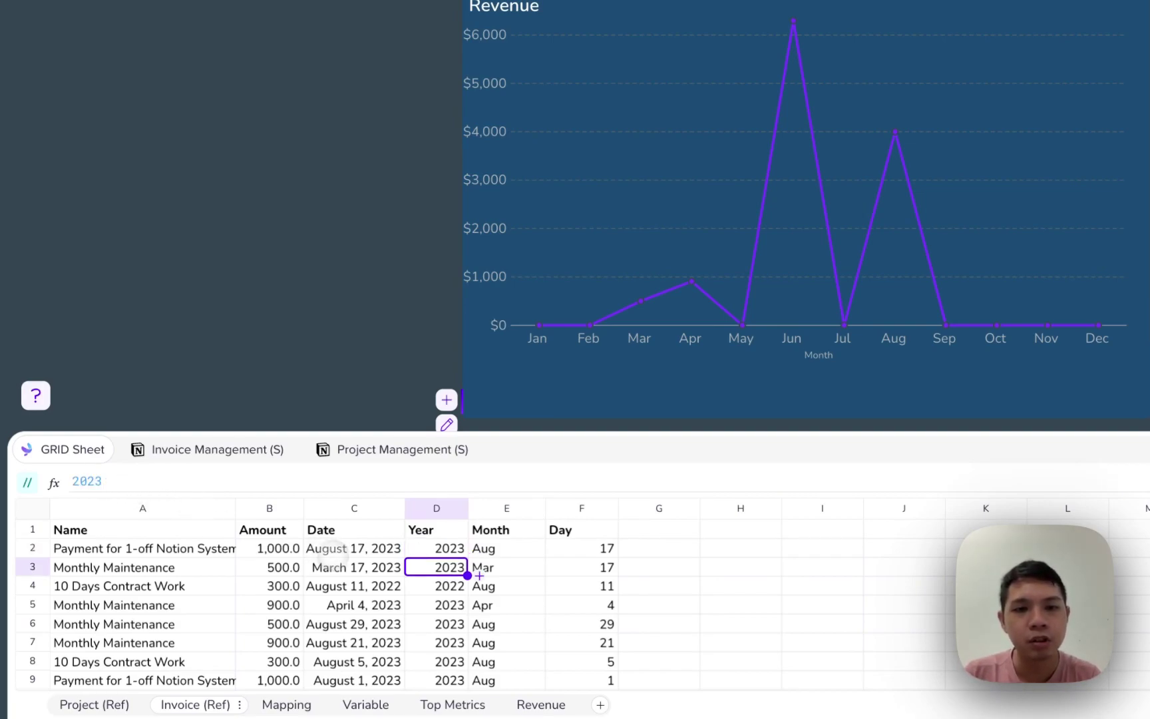
- Copy the Date column's CHOOSECOLS formula from C2 into G2 of Invoice (Ref)
{"action": "left_click", "coordinate": [351, 548]}
{"action": "triple_click", "coordinate": [305, 481]}
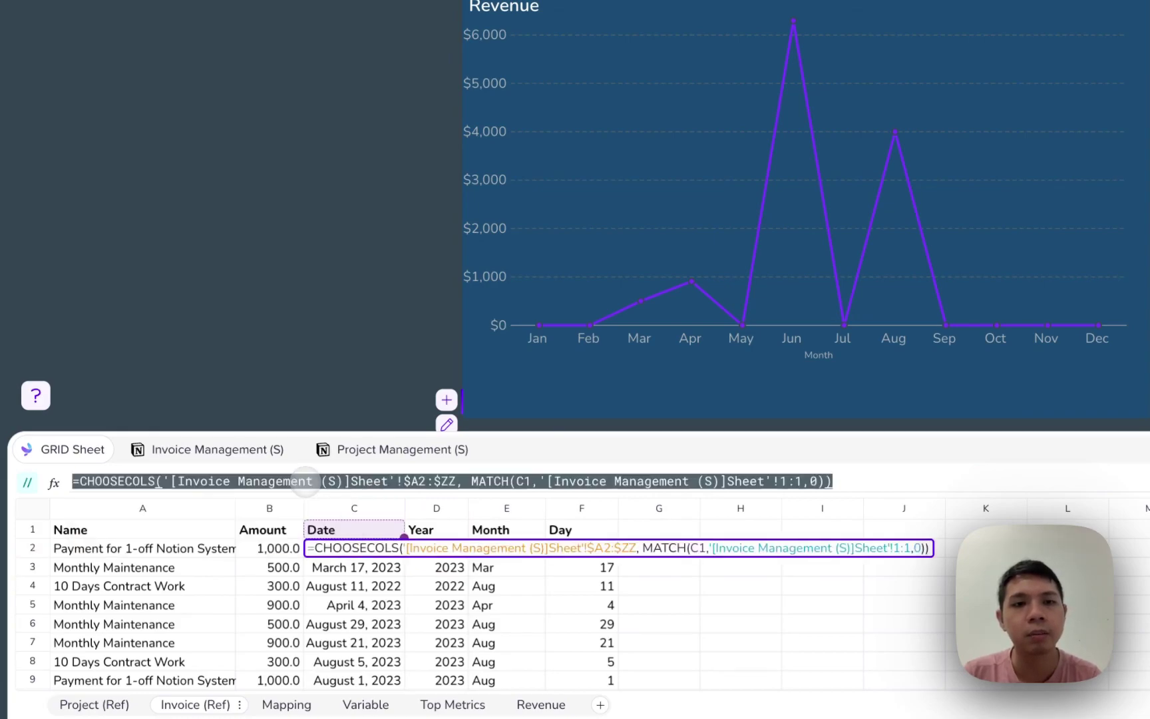
{"action": "key", "text": "Escape"}
{"action": "key", "text": "Right"}
{"action": "key", "text": "Right"}
{"action": "key", "text": "Right"}
{"action": "key", "text": "Right"}
{"action": "key", "text": "Up"}
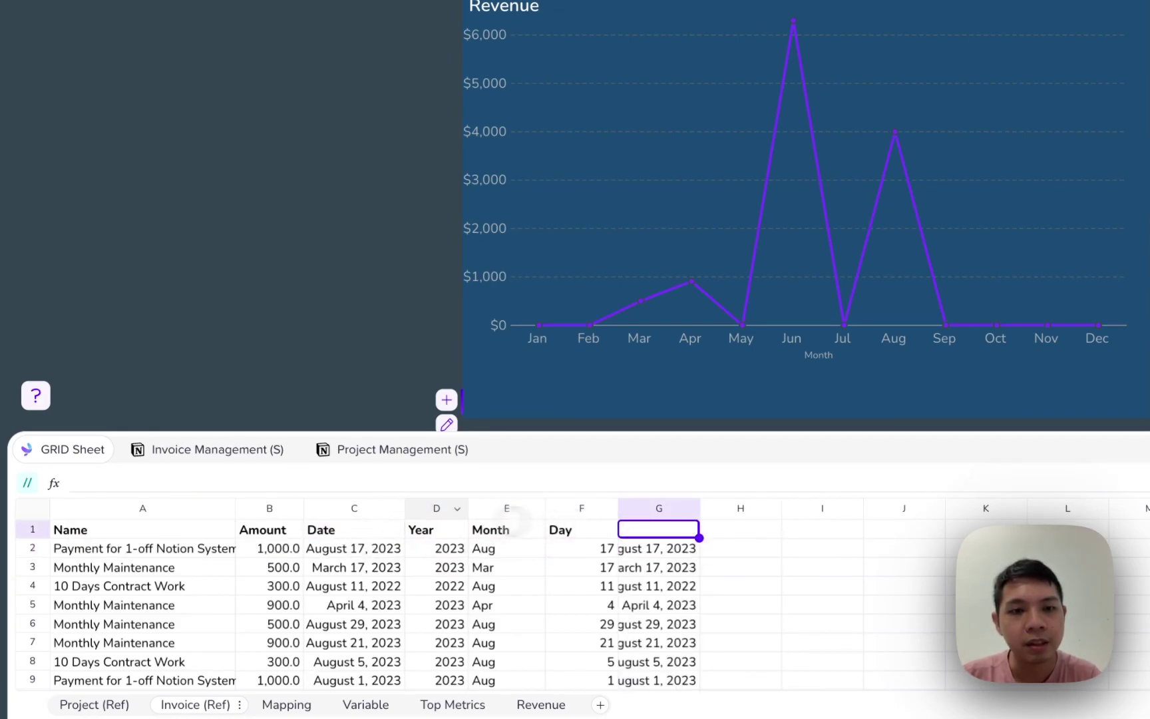
- Wrap the copied CHOOSECOLS formula in G2 in a YEAR function
{"action": "key", "text": "Down"}
{"action": "left_click", "coordinate": [76, 481]}
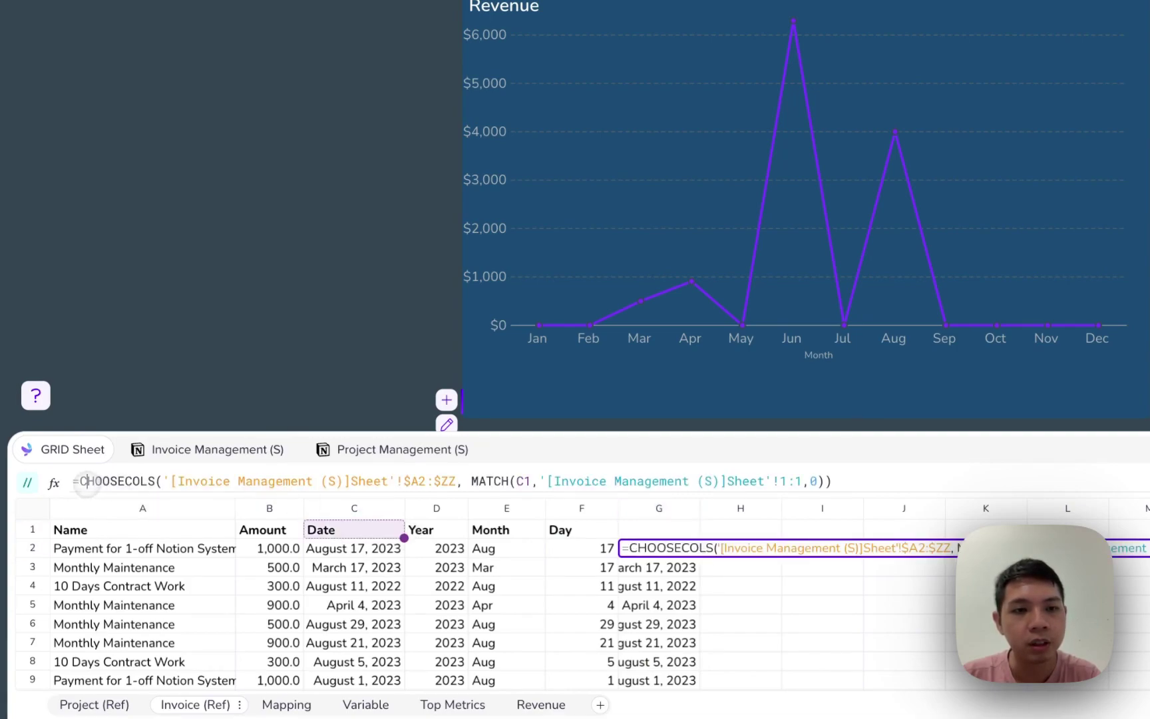
{"action": "type", "text": "YEAR("}
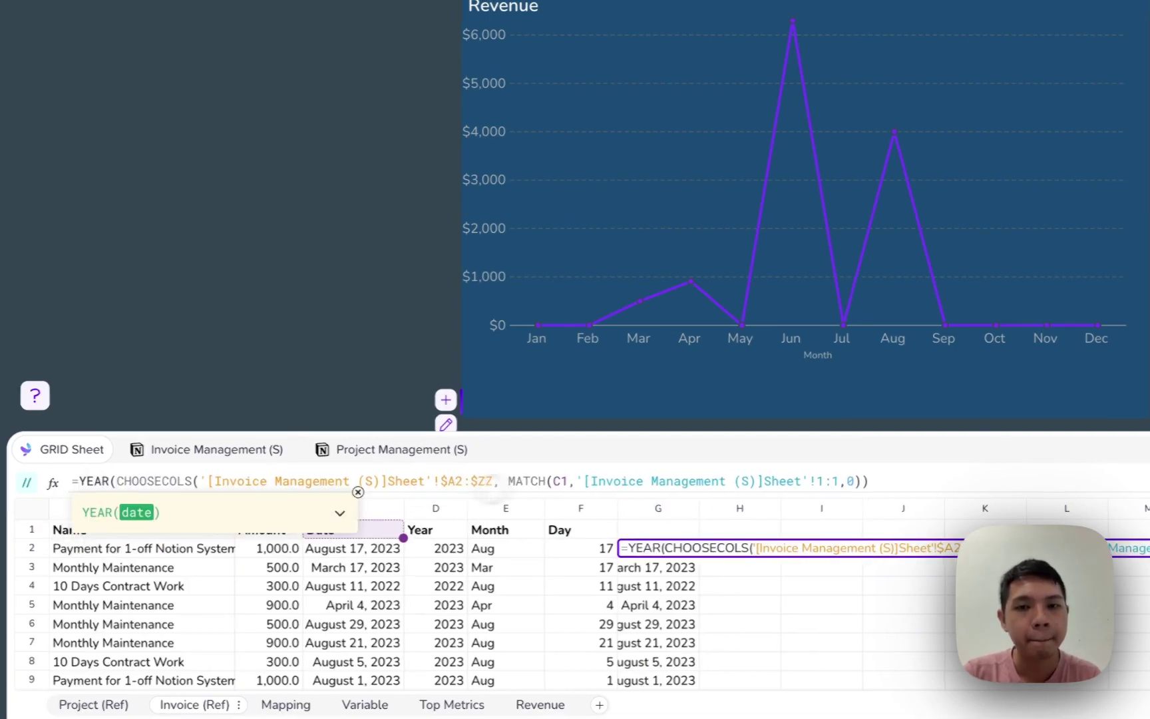
{"action": "scroll", "coordinate": [732, 498], "scroll_direction": "right", "scroll_amount": 3}
{"action": "key", "text": "Return"}
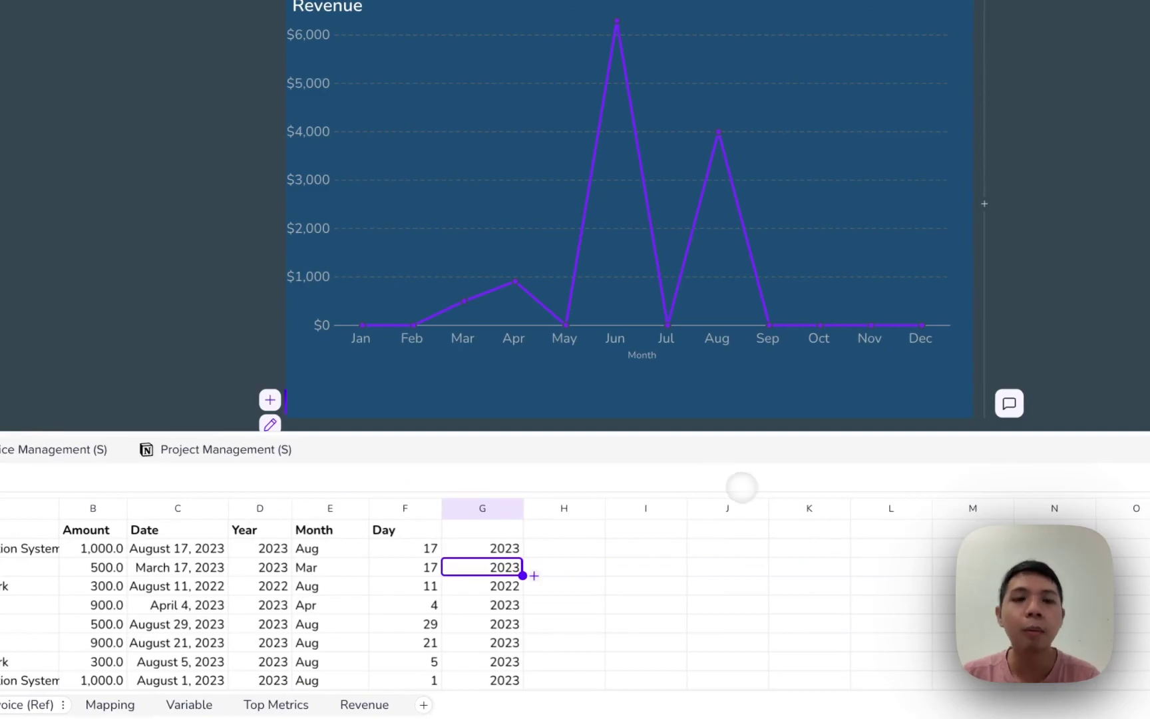
{"action": "key", "text": "Up"}
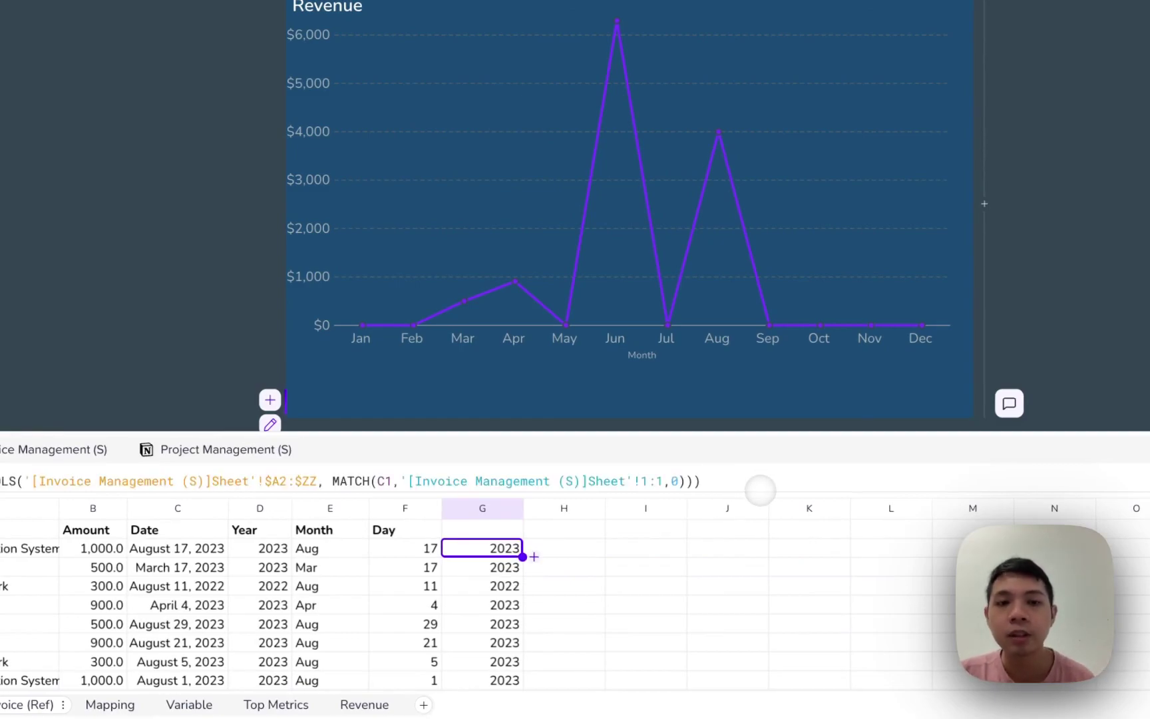
- Replace YEAR with MONTH in the G2 test formula and clear the cell after checking it
{"action": "scroll", "coordinate": [193, 410], "scroll_direction": "left", "scroll_amount": 5}
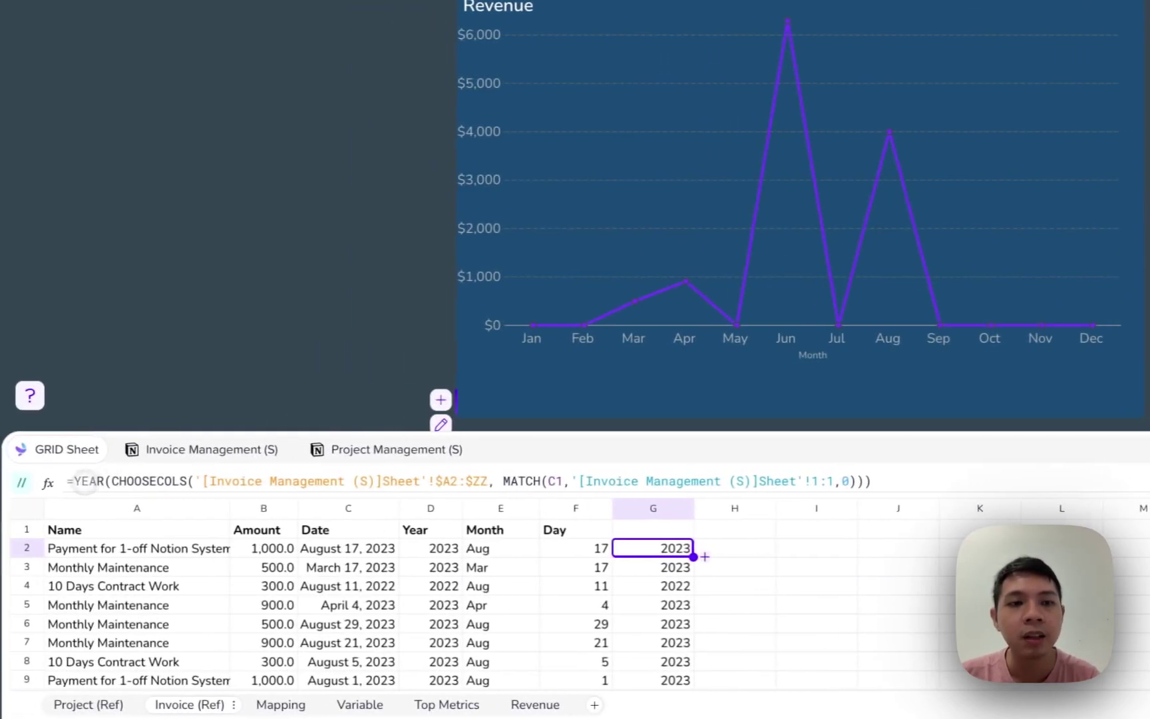
{"action": "double_click", "coordinate": [93, 480]}
{"action": "type", "text": "MONTH"}
{"action": "key", "text": "Return"}
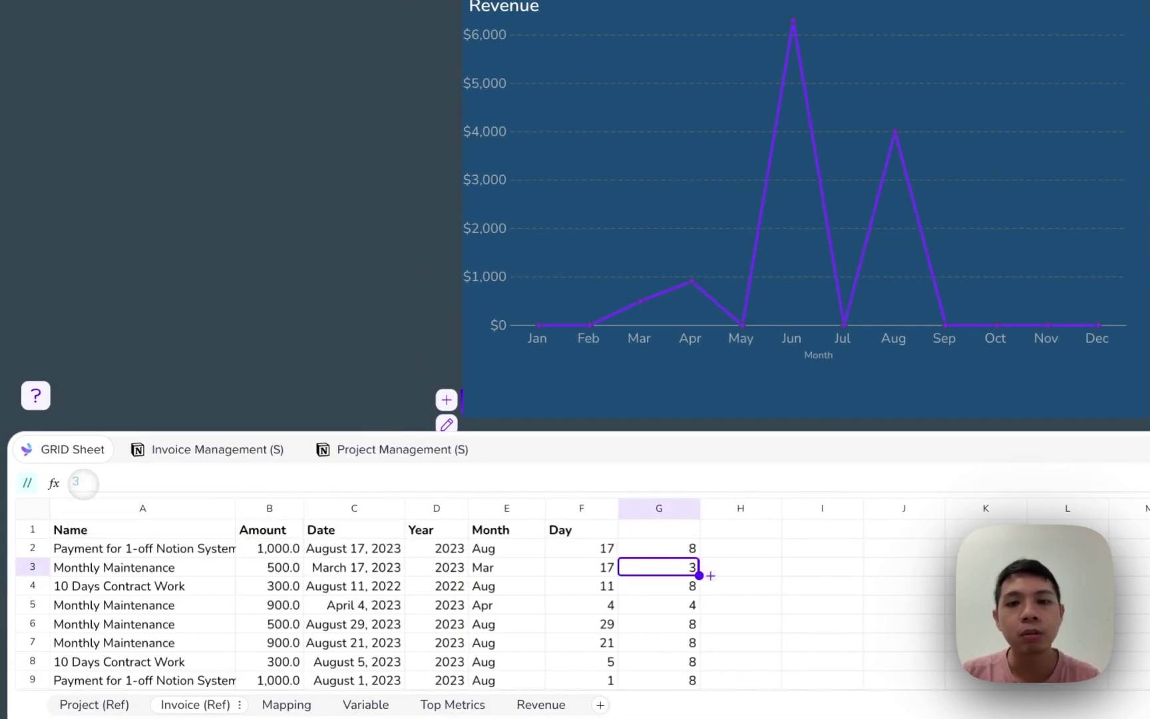
{"action": "key", "text": "Up"}
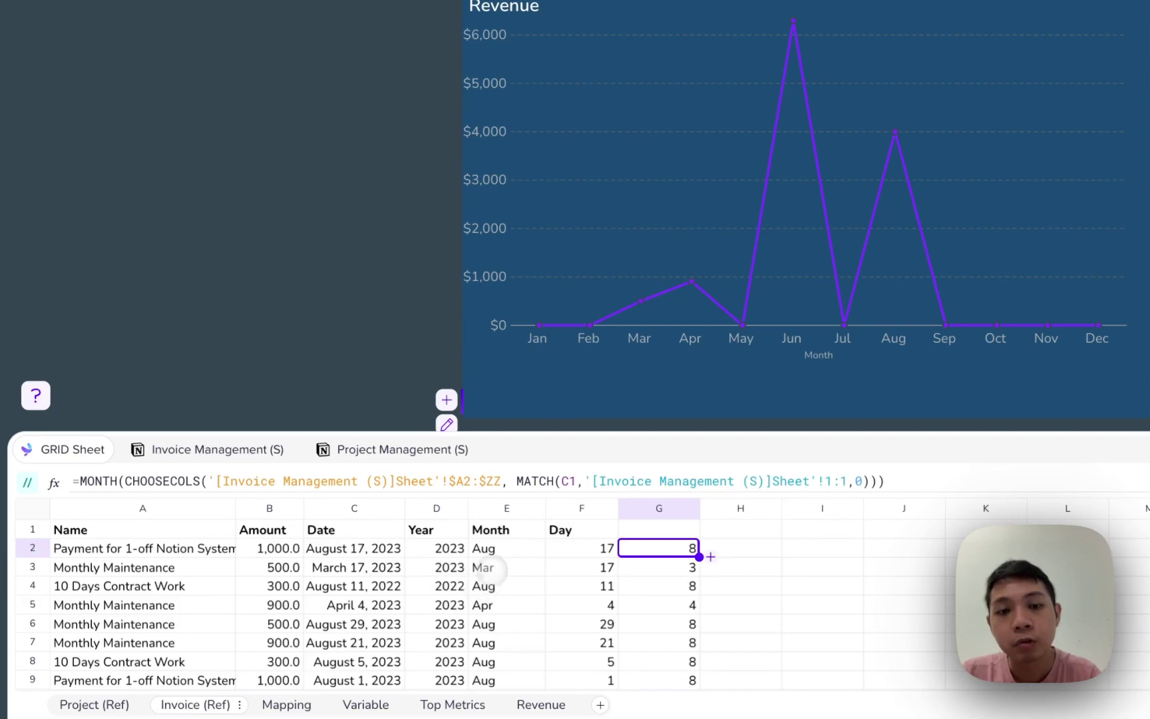
{"action": "key", "text": "Delete"}
- Examine the row 2 formulas of the Year, Month and Day columns and the rows they fill
{"action": "key", "text": "Left"}
{"action": "key", "text": "Left"}
{"action": "key", "text": "Left"}
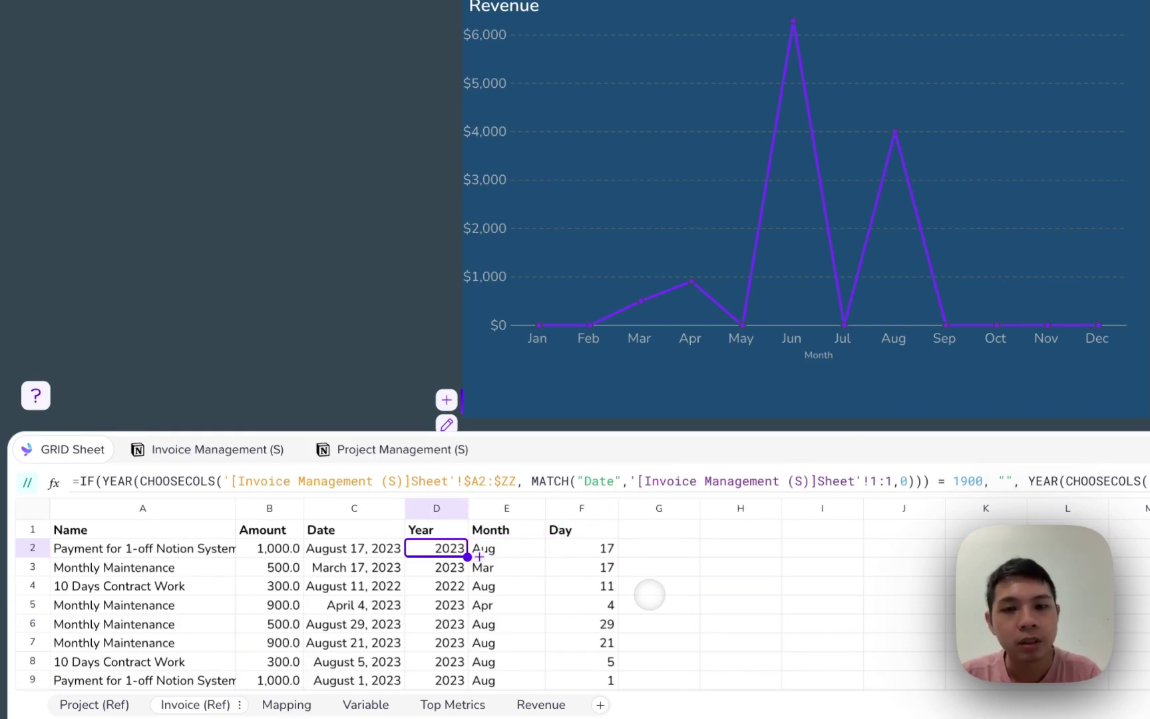
{"action": "key", "text": "Right"}
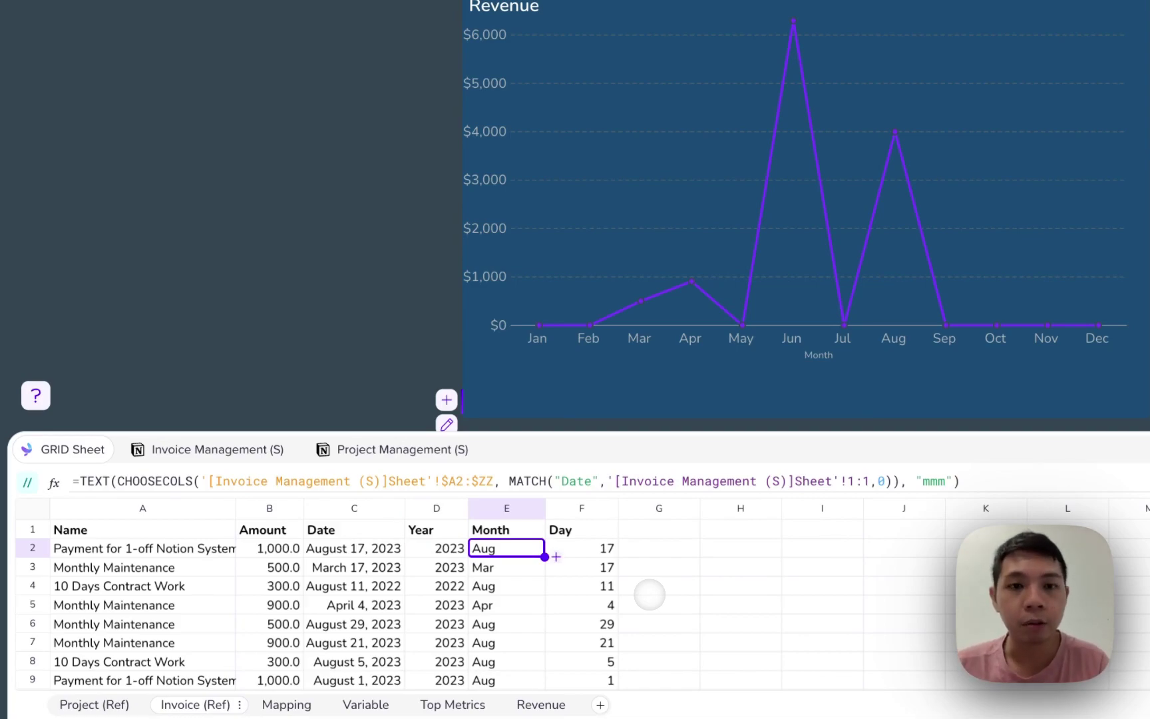
{"action": "key", "text": "Left"}
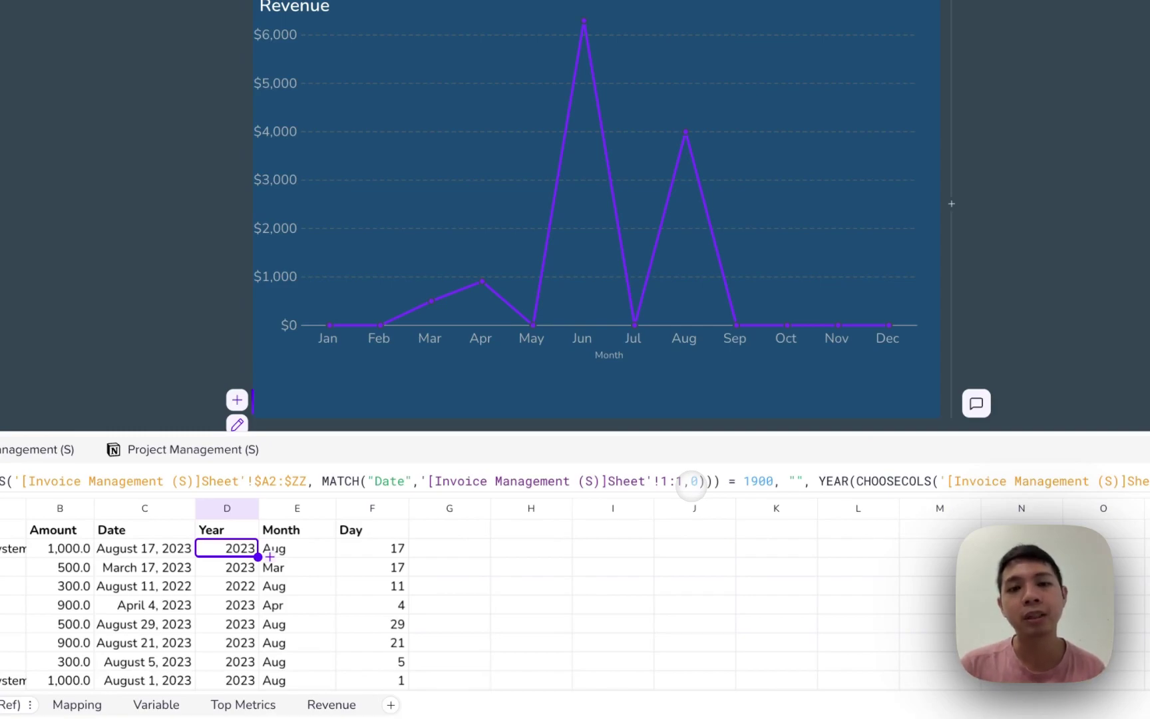
{"action": "key", "text": "Right"}
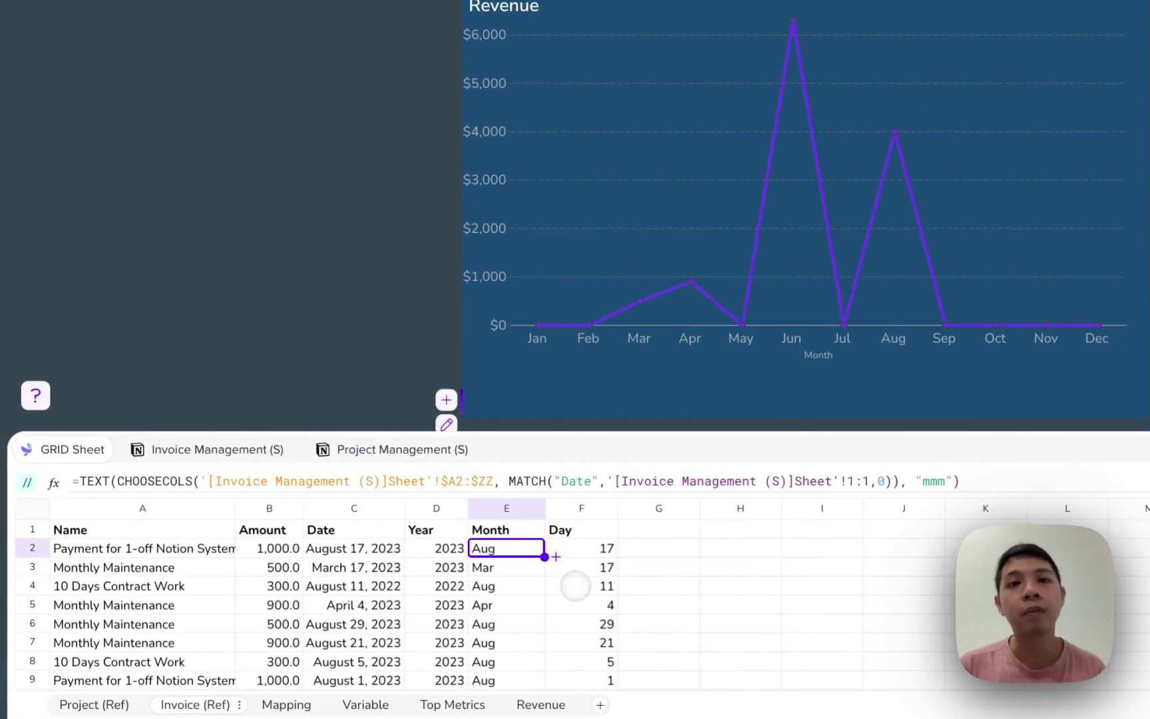
{"action": "left_click", "coordinate": [579, 564]}
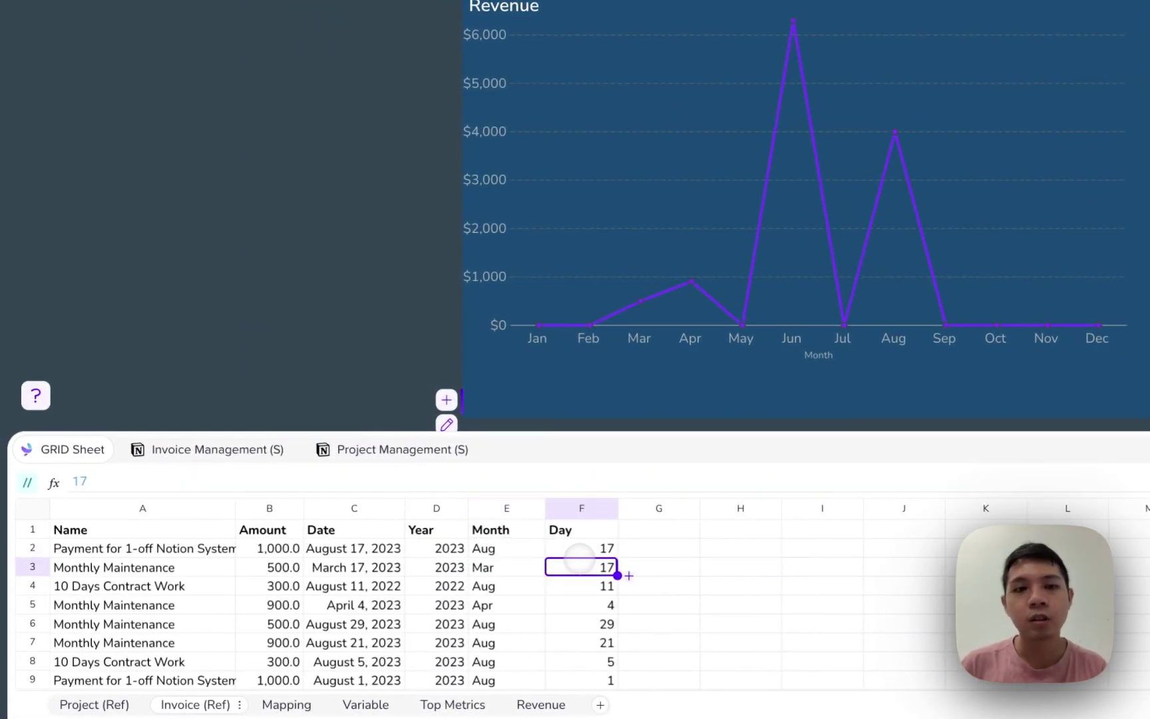
{"action": "left_click", "coordinate": [579, 544]}
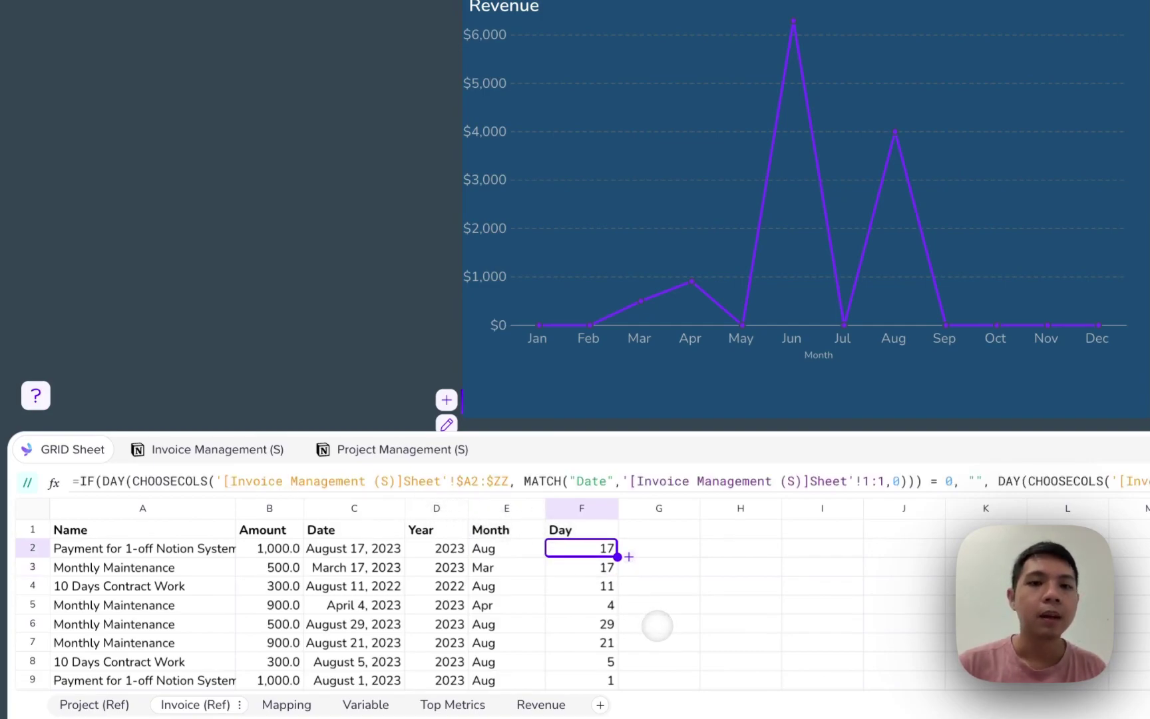
{"action": "scroll", "coordinate": [586, 602], "scroll_direction": "down", "scroll_amount": 5}
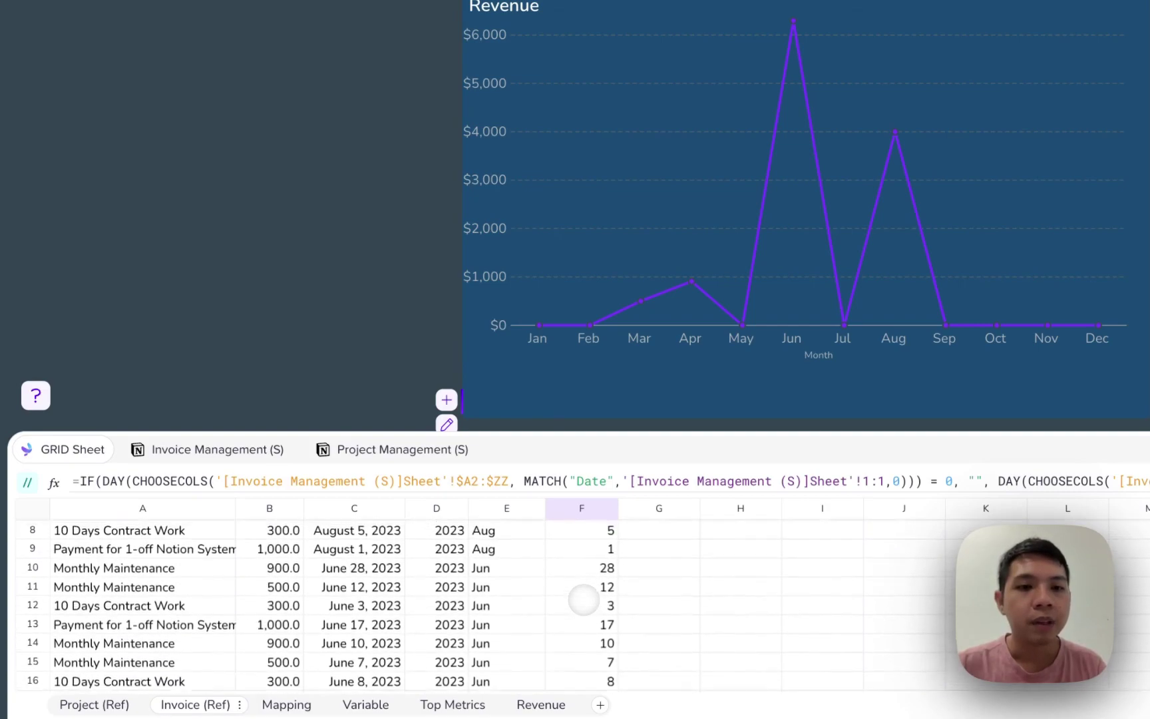
{"action": "scroll", "coordinate": [583, 600], "scroll_direction": "up", "scroll_amount": 5}
- Open the Mapping worksheet and examine its Year and Month headers and the formula behind the Year list
{"action": "left_click", "coordinate": [286, 705]}
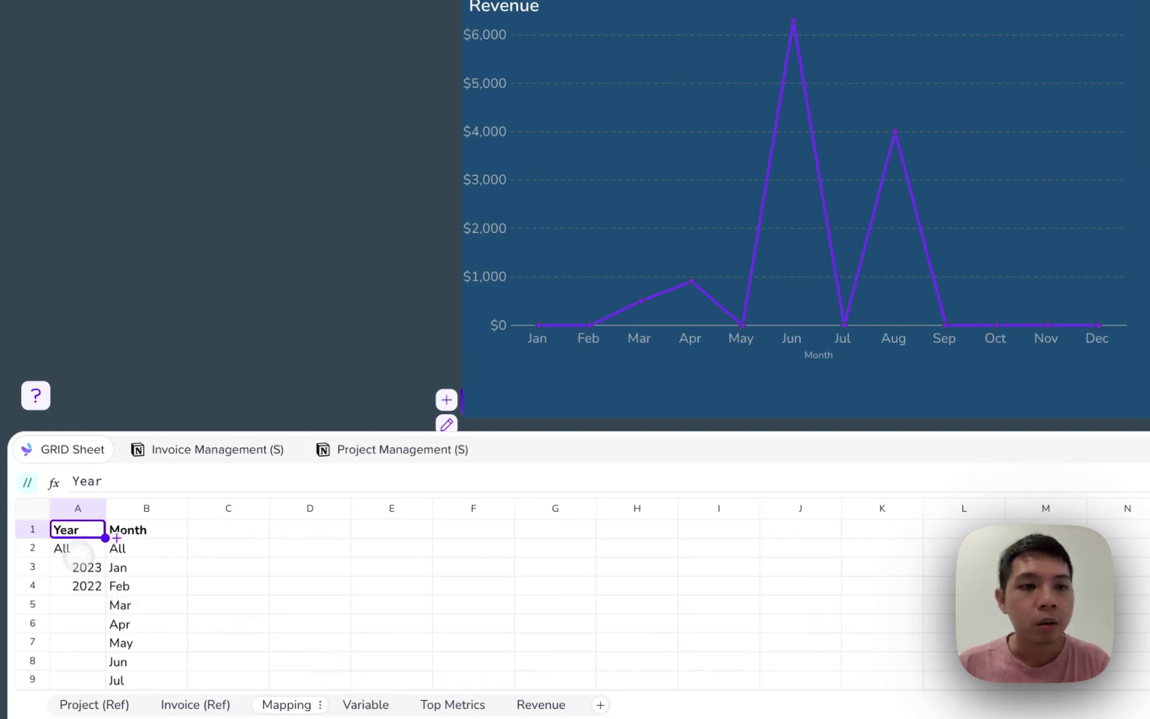
{"action": "left_click", "coordinate": [142, 534]}
{"action": "left_click", "coordinate": [86, 547]}
{"action": "left_click", "coordinate": [84, 564]}
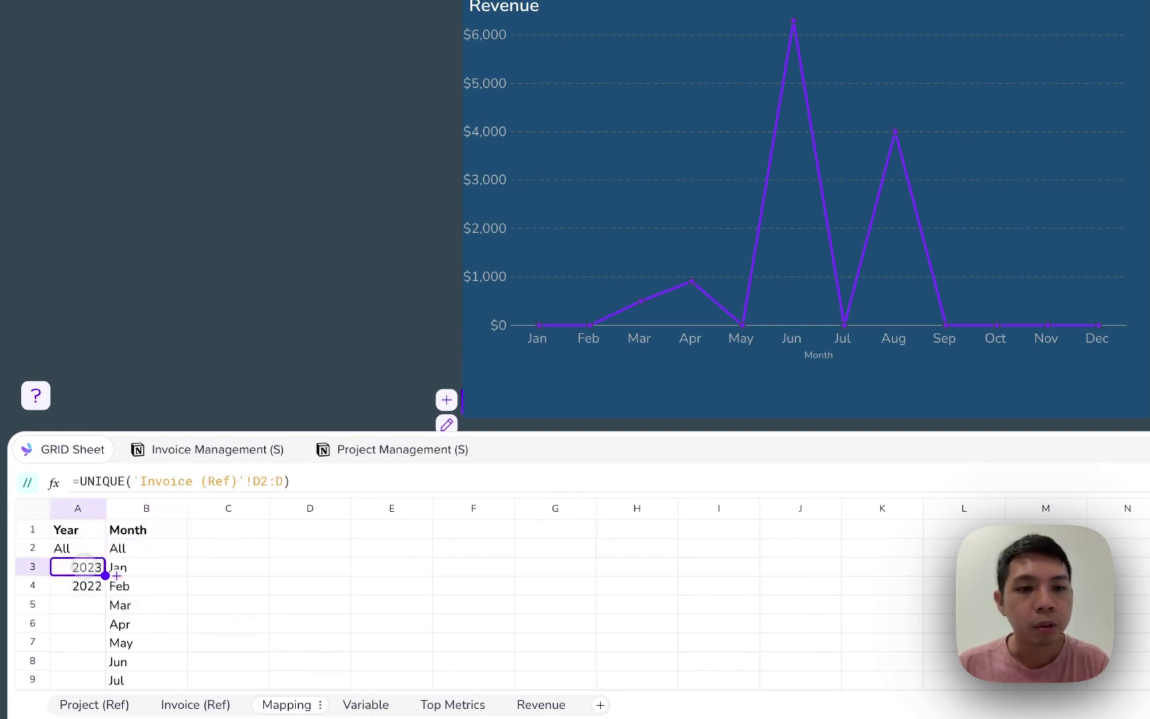
{"action": "left_click", "coordinate": [80, 586]}
- Set the dashboard's Year filter to 2023
{"action": "scroll", "coordinate": [450, 211], "scroll_direction": "up", "scroll_amount": 5}
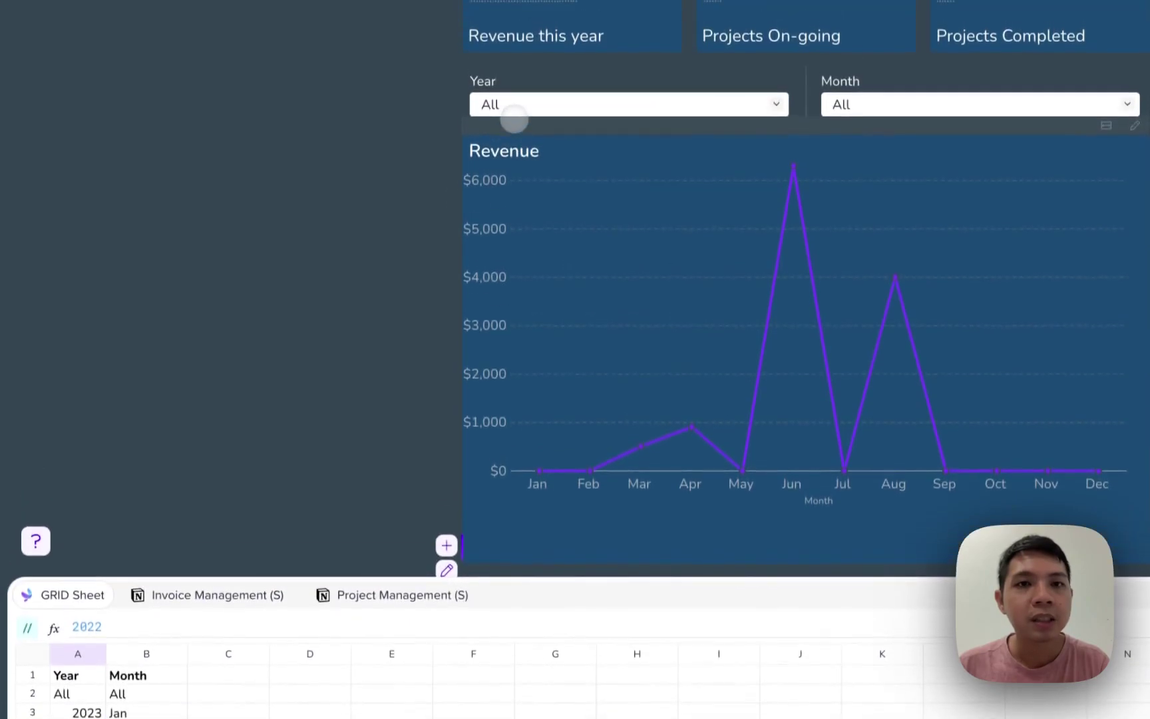
{"action": "left_click", "coordinate": [520, 117]}
{"action": "left_click", "coordinate": [521, 115]}
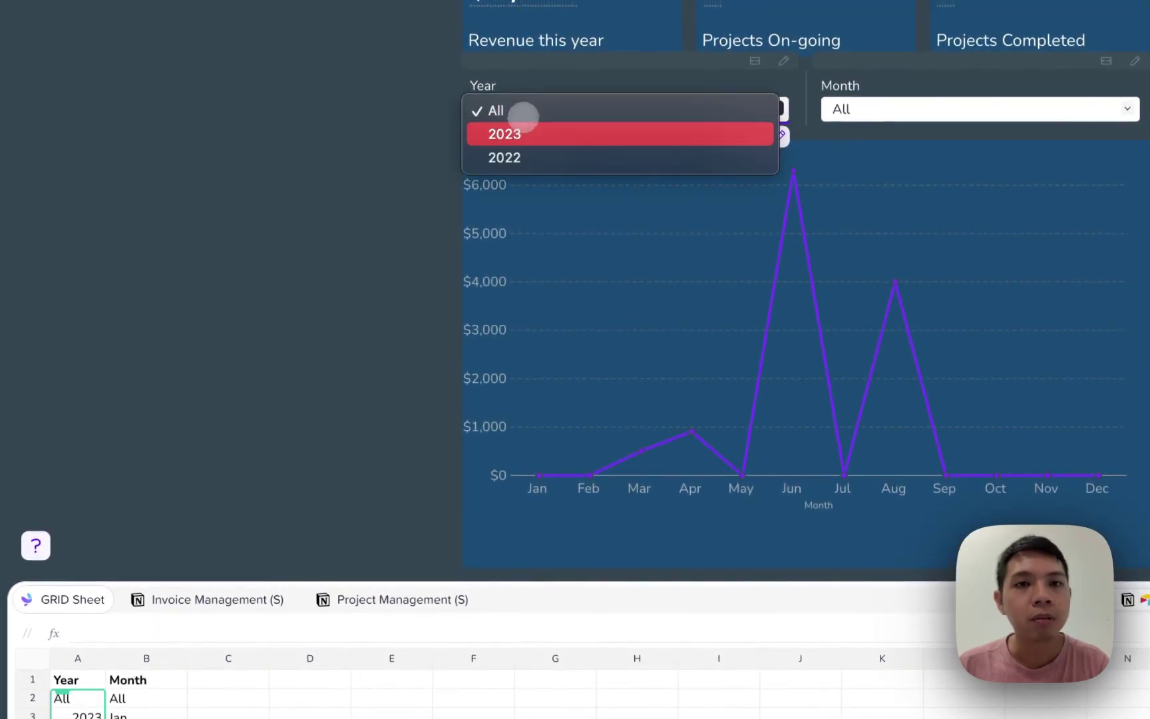
{"action": "left_click", "coordinate": [511, 133]}
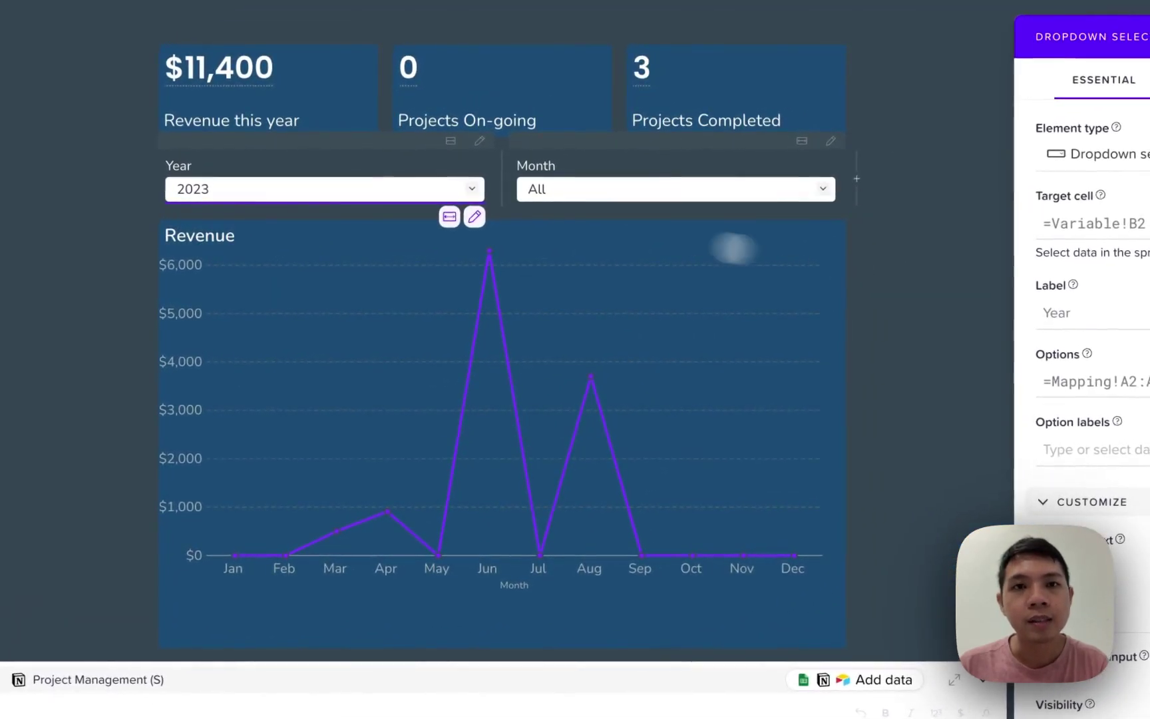
- Inspect the Options range in the Year dropdown's settings and select the neighbouring Month dropdown
{"action": "left_click", "coordinate": [384, 193]}
{"action": "left_click", "coordinate": [342, 213]}
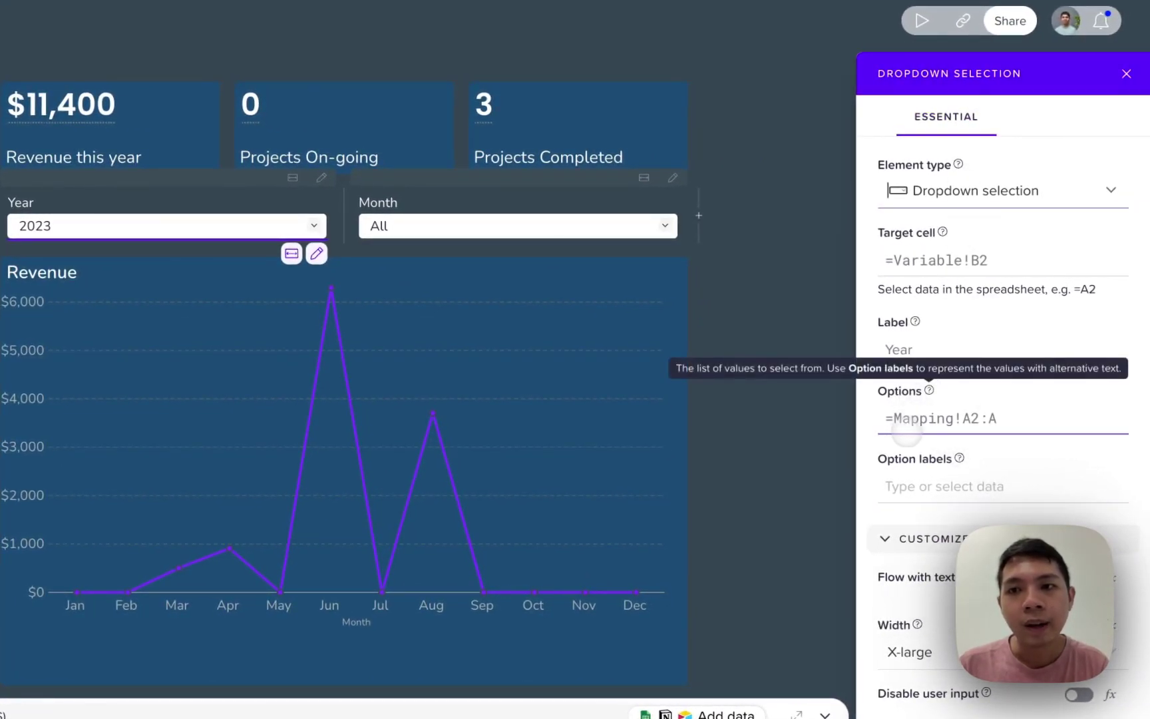
{"action": "left_click", "coordinate": [940, 418]}
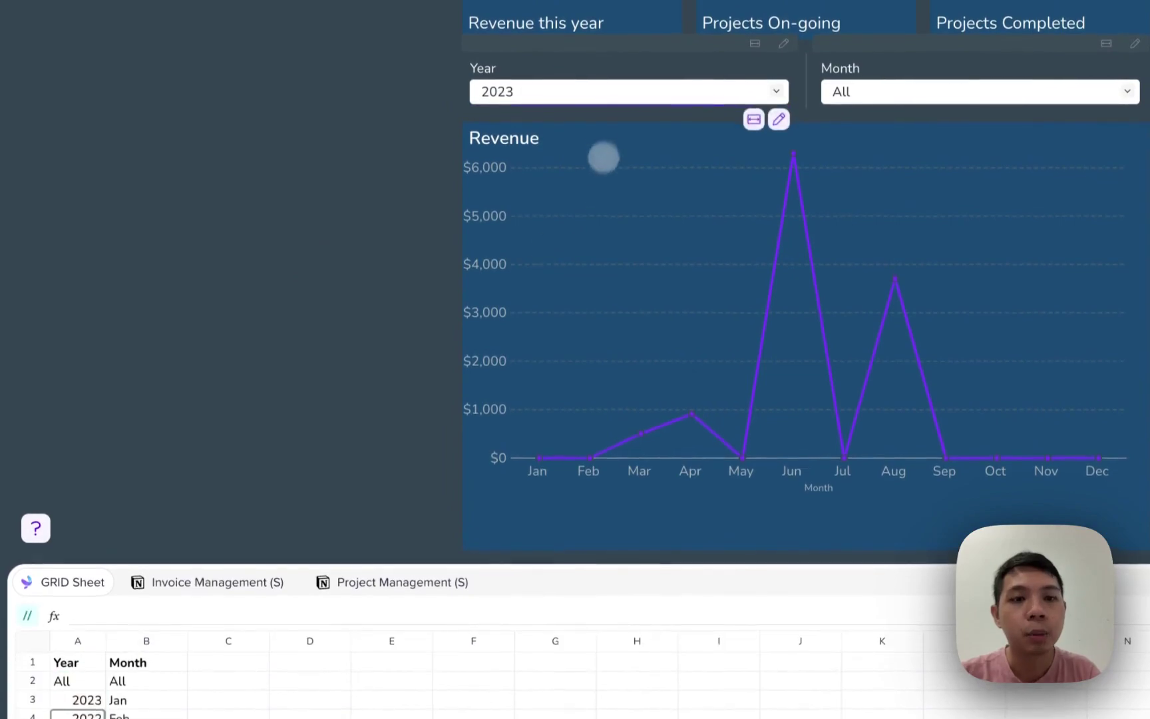
{"action": "left_click", "coordinate": [906, 76]}
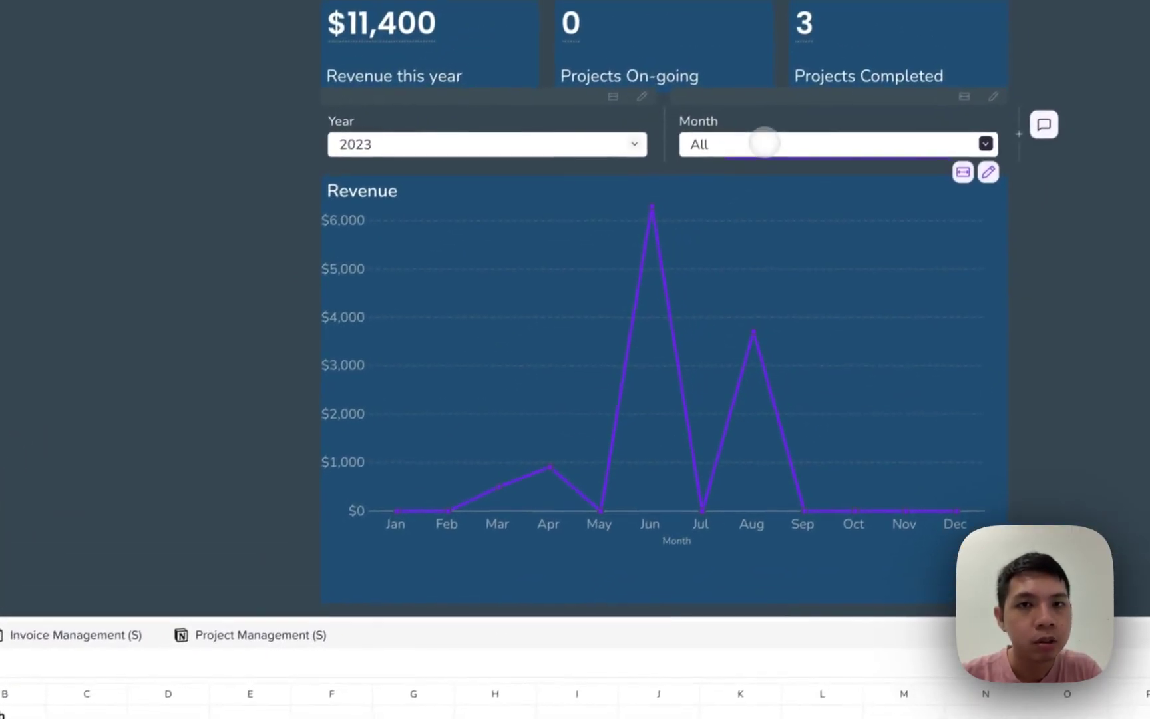
- Compare the Year list and its UNIQUE formula in Mapping with the Year column of Invoice (Ref)
{"action": "left_click", "coordinate": [73, 551]}
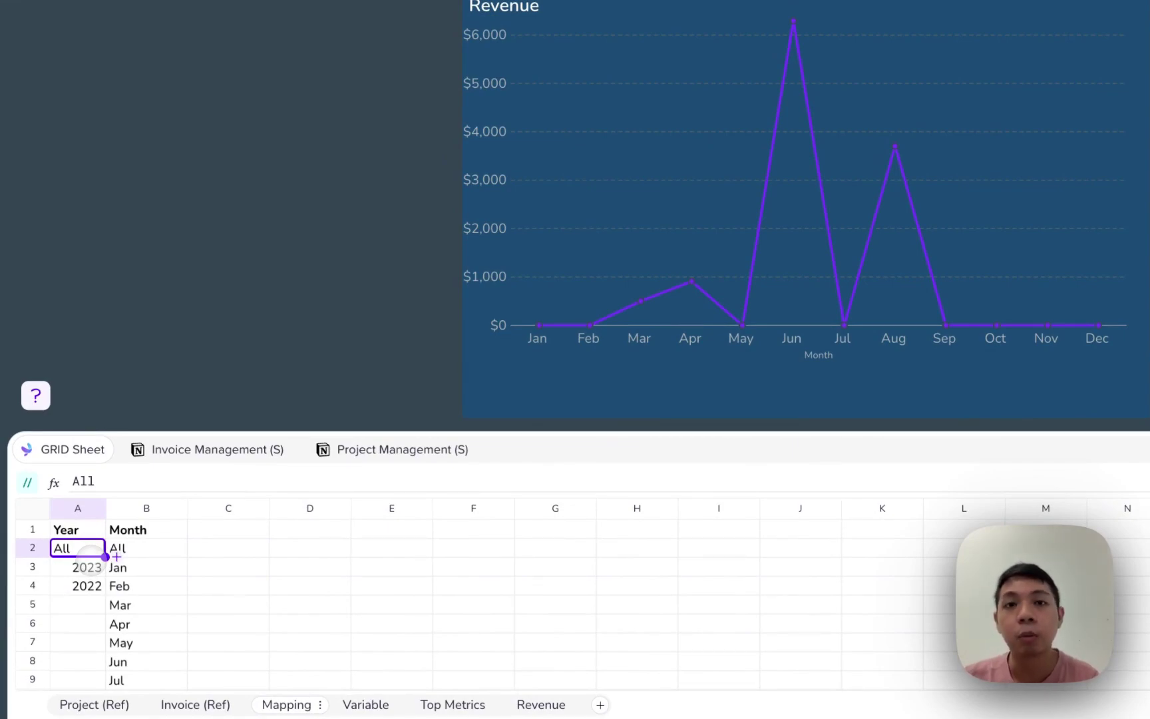
{"action": "left_click", "coordinate": [78, 586]}
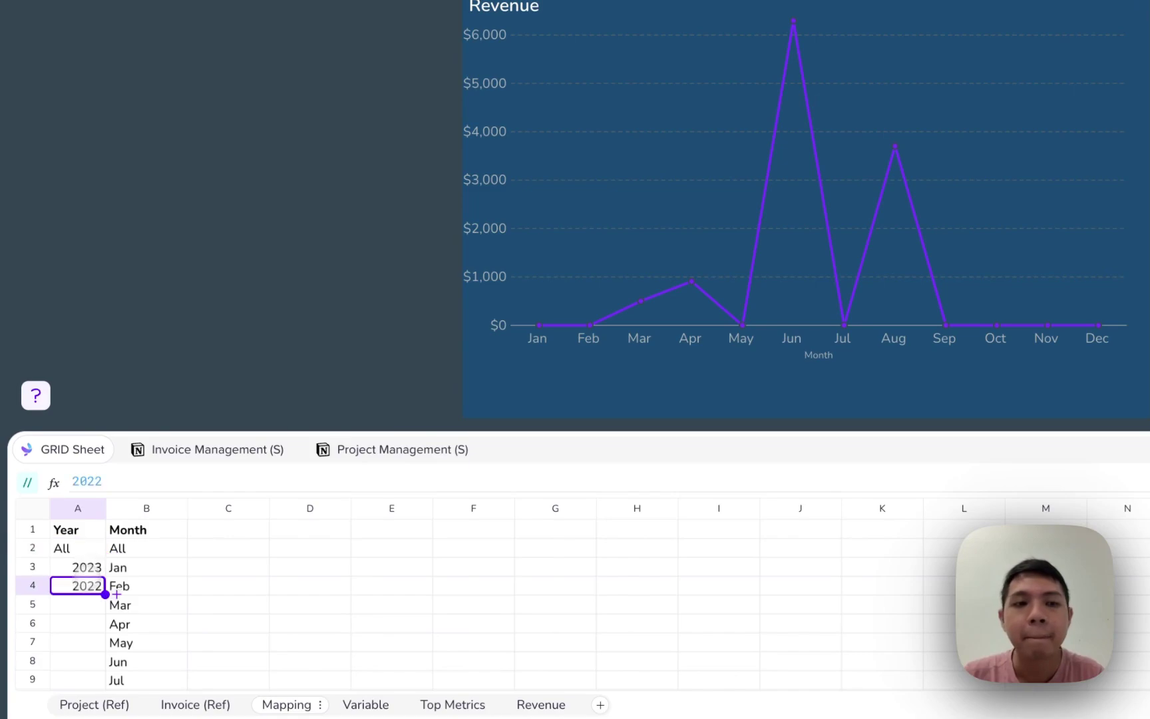
{"action": "key", "text": "Up"}
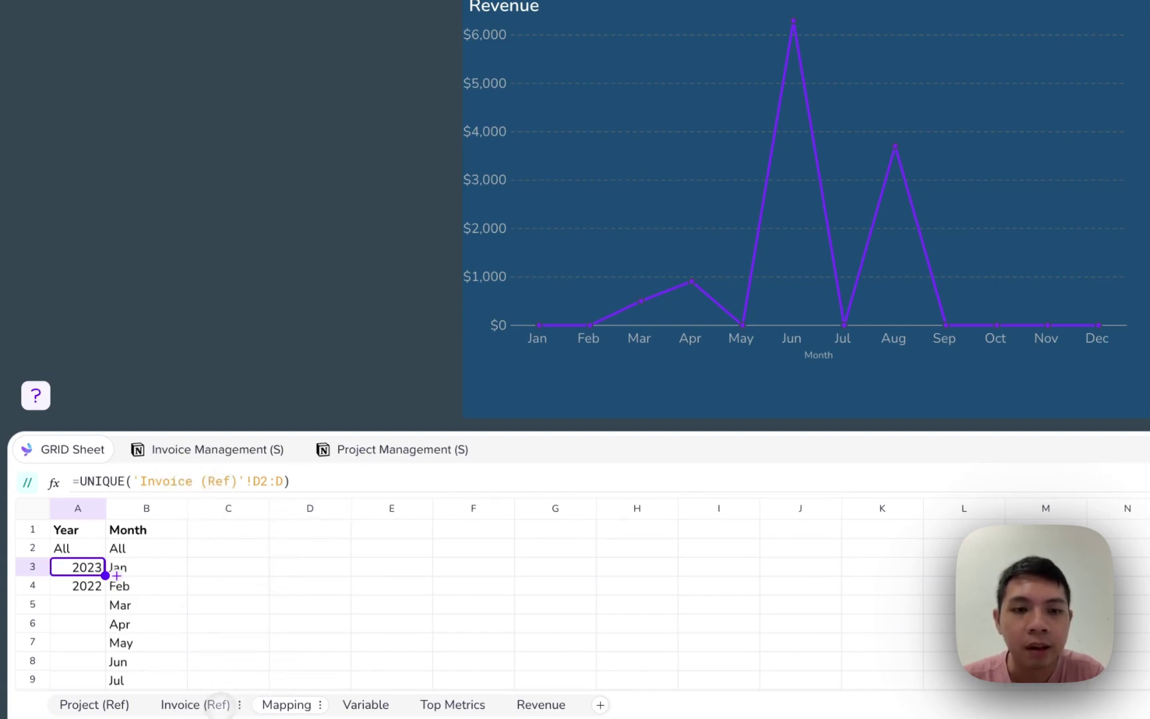
{"action": "left_click", "coordinate": [217, 704]}
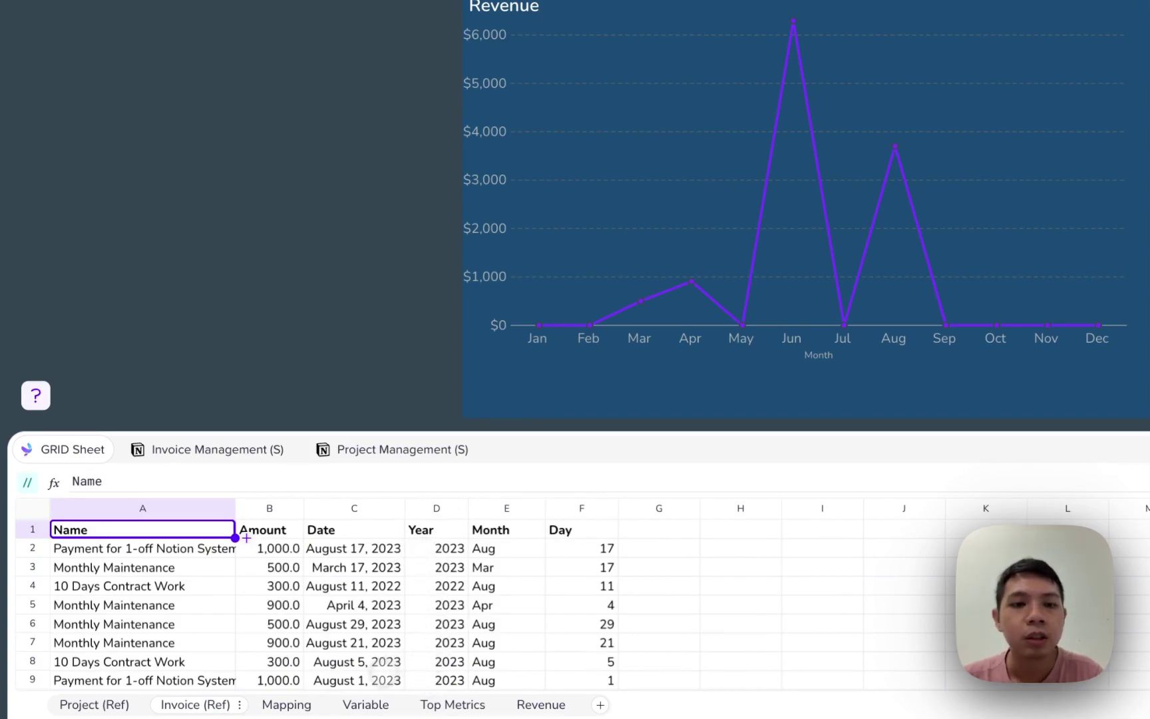
{"action": "left_click", "coordinate": [286, 704]}
{"action": "left_click", "coordinate": [77, 567]}
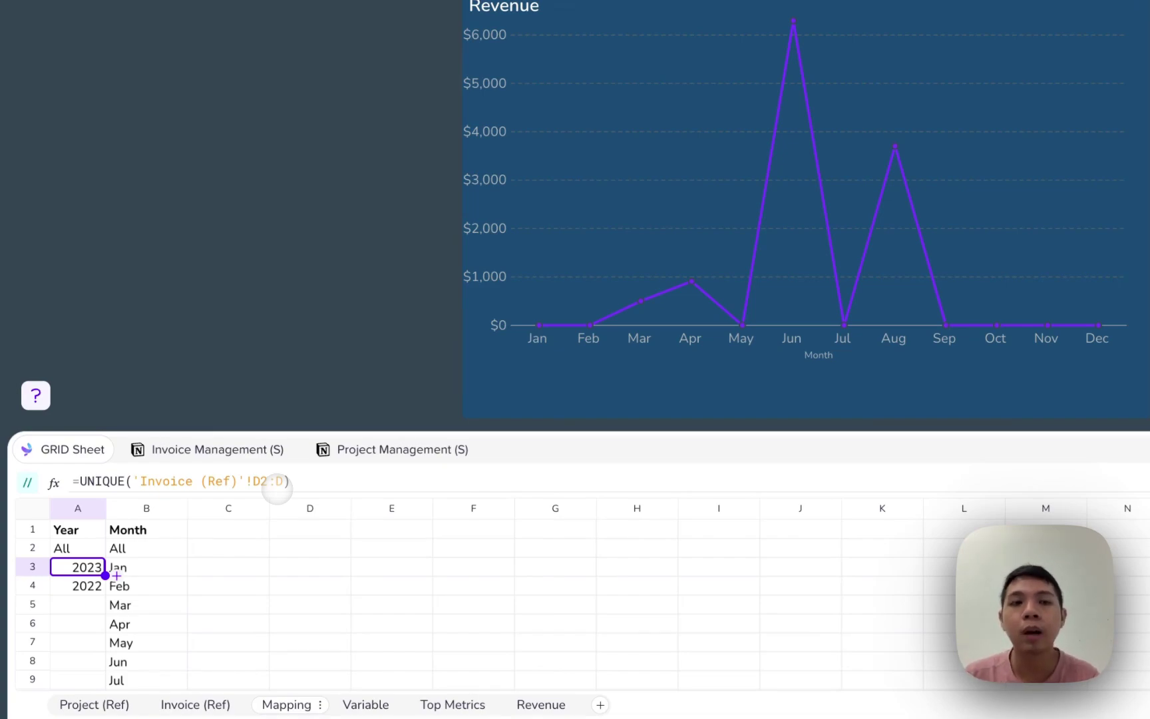
- Review the Year filter's list of options on the dashboard and keep 2023 selected
{"action": "scroll", "coordinate": [508, 136], "scroll_direction": "up", "scroll_amount": 3}
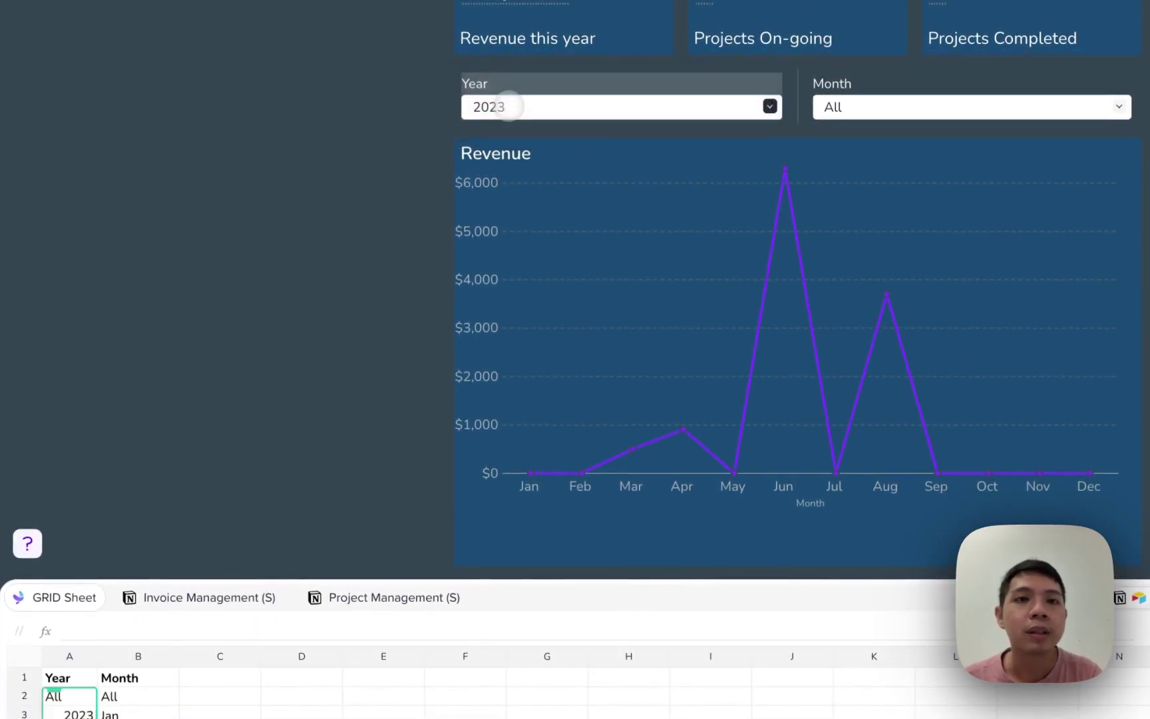
{"action": "left_click", "coordinate": [508, 106]}
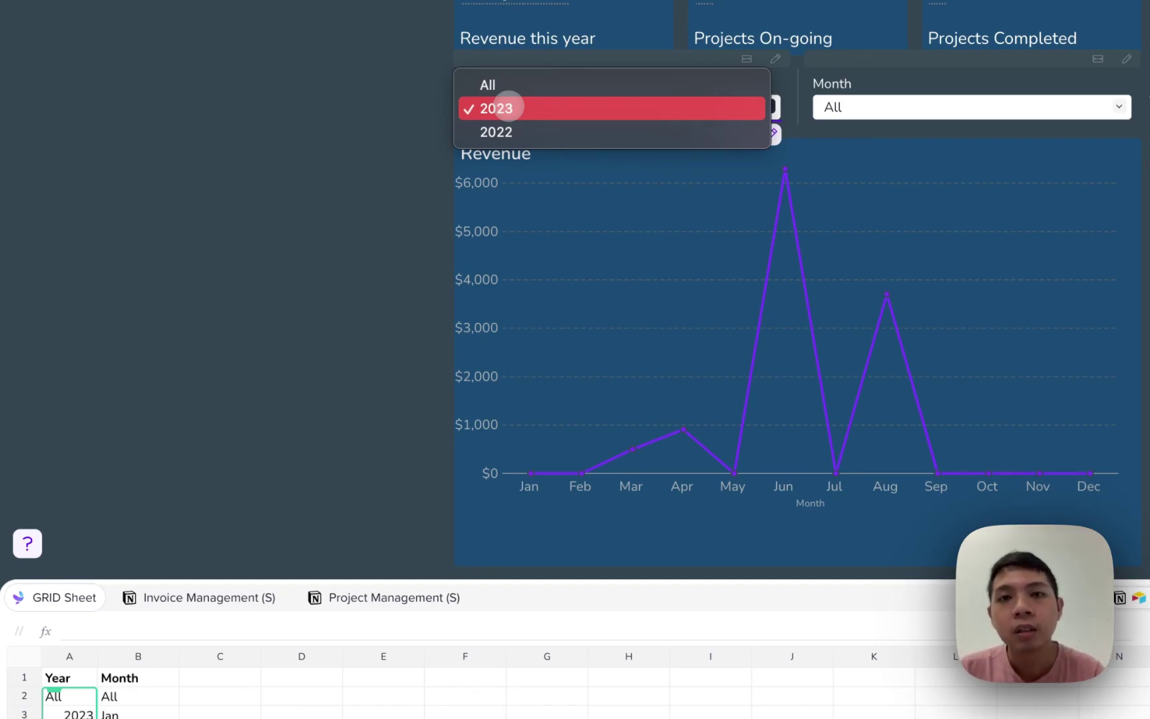
{"action": "left_click", "coordinate": [503, 108]}
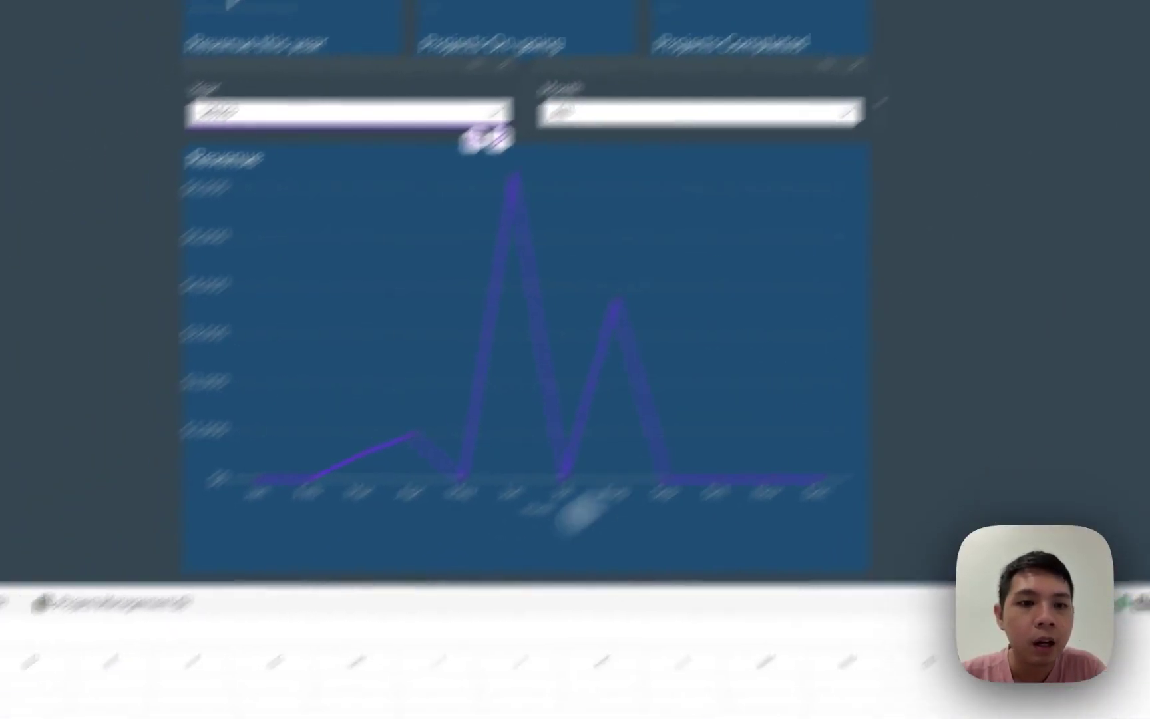
- Open the Variable worksheet and inspect the Year target cell B2
{"action": "left_click", "coordinate": [263, 706]}
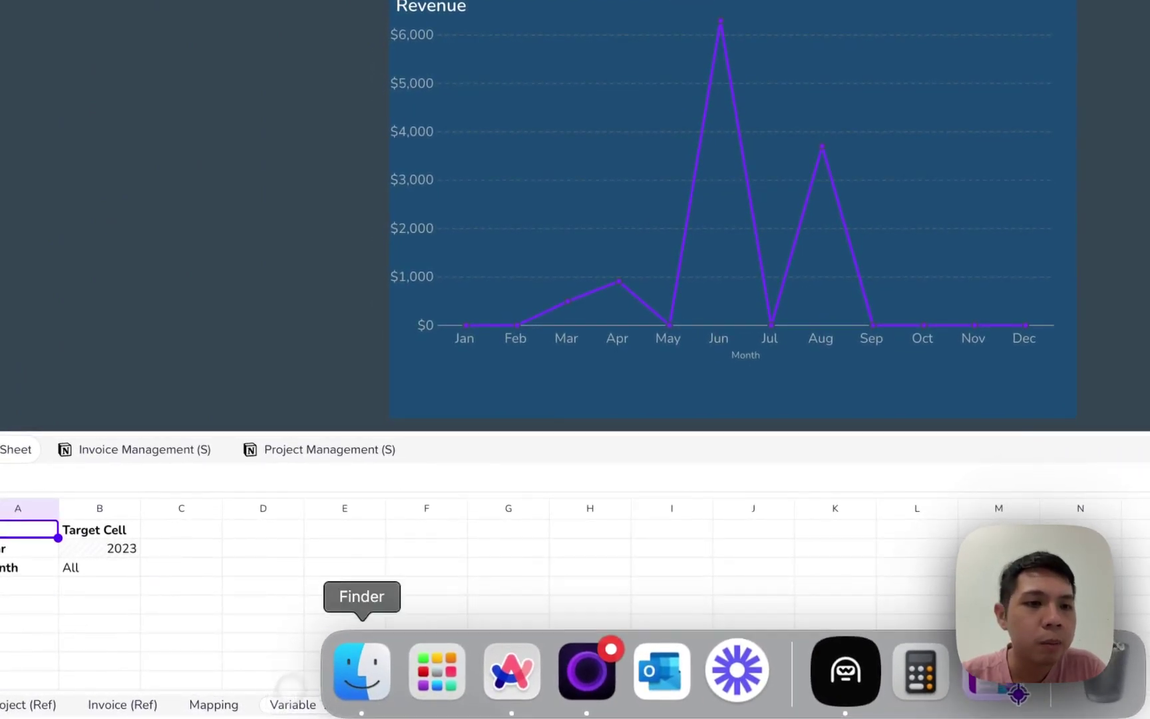
{"action": "left_click", "coordinate": [356, 589]}
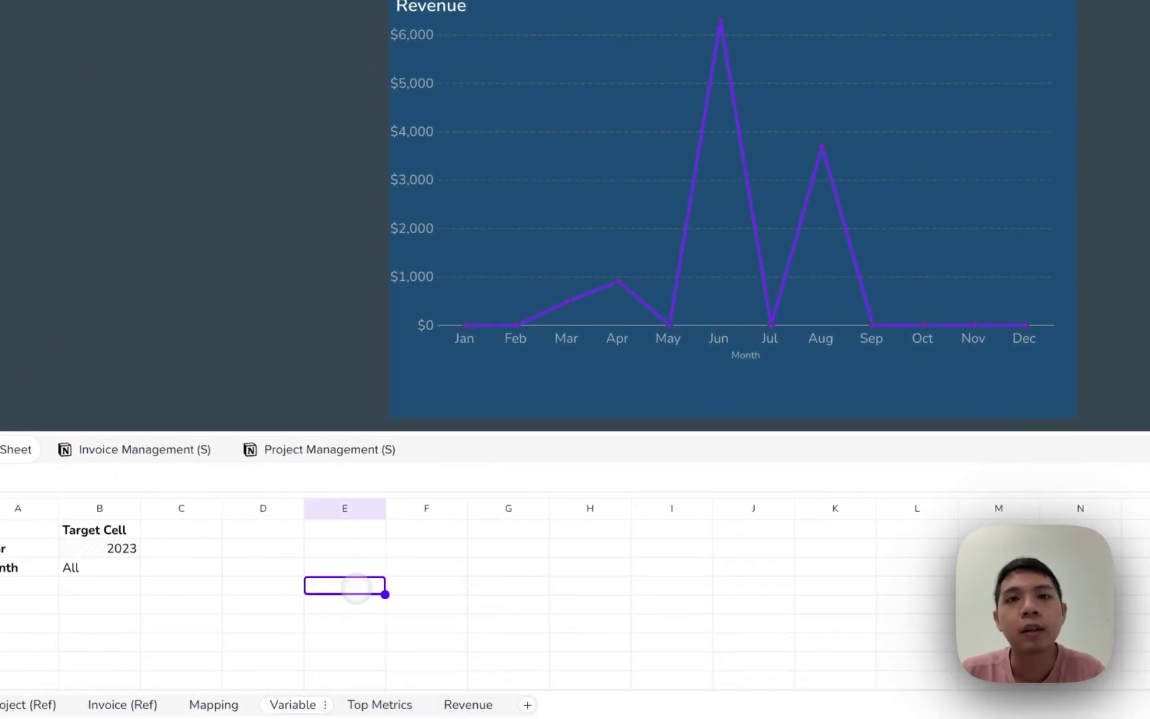
{"action": "left_click", "coordinate": [80, 549]}
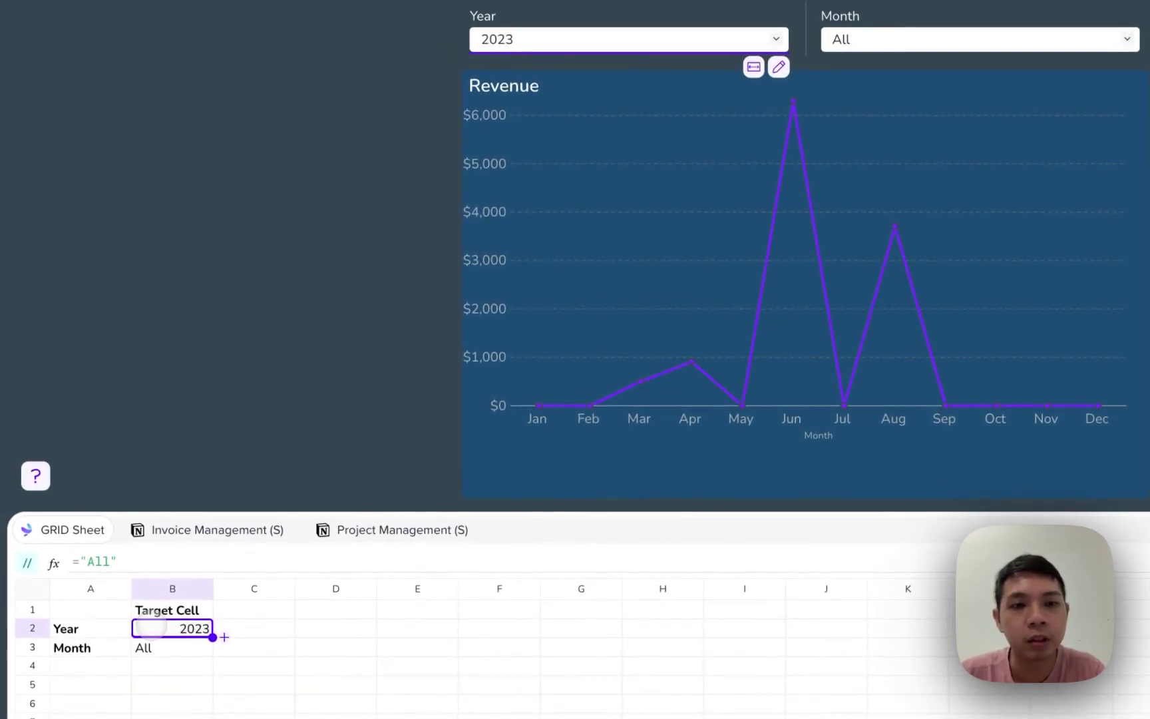
- Check the Month target cell B3 and the Year target cell B2 in the Variable worksheet
{"action": "left_click", "coordinate": [159, 647]}
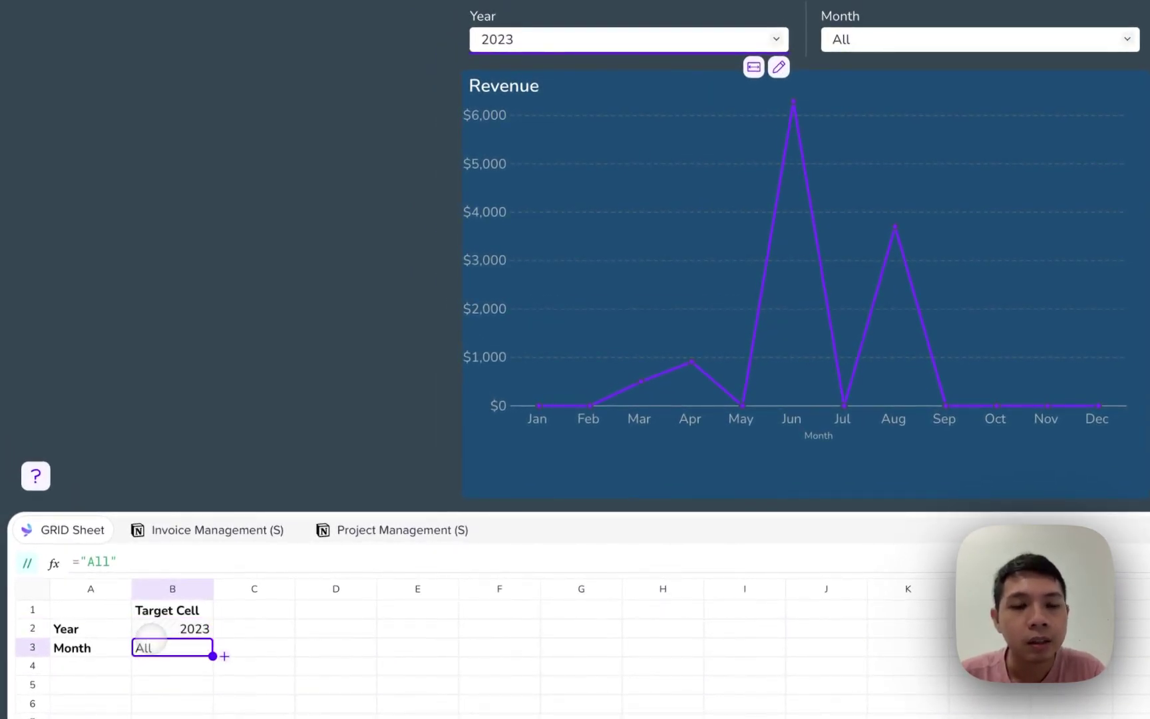
{"action": "left_click", "coordinate": [180, 628]}
{"action": "key", "text": "Down"}
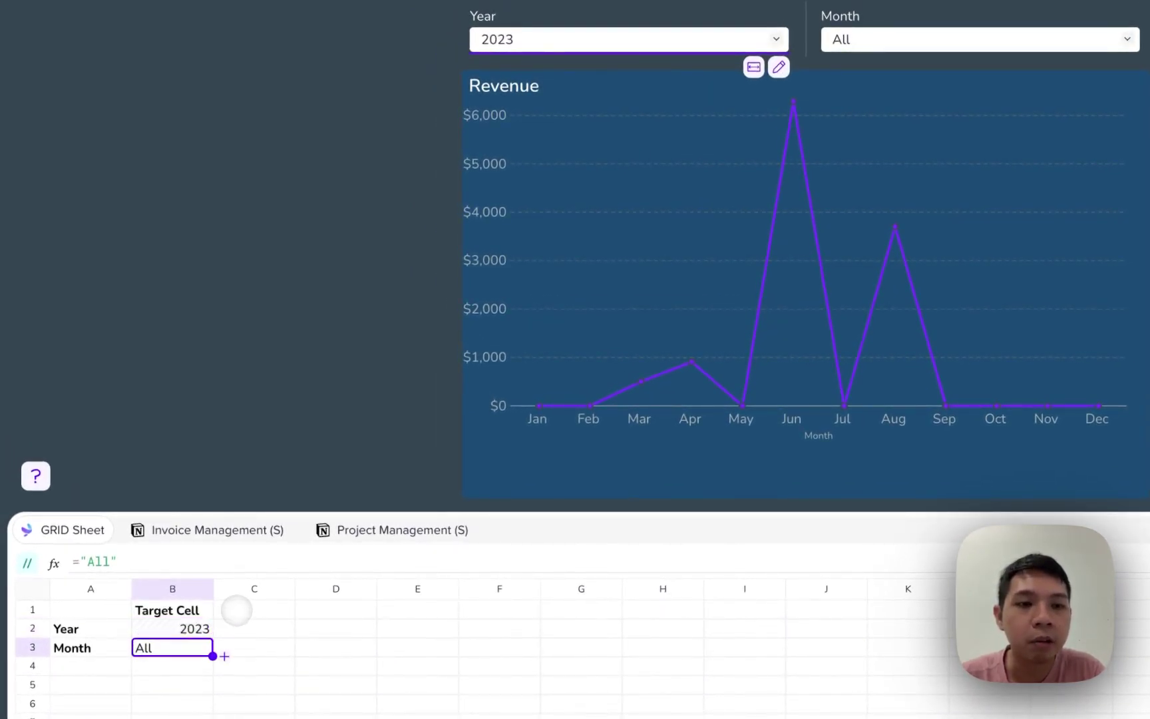
{"action": "key", "text": "Up"}
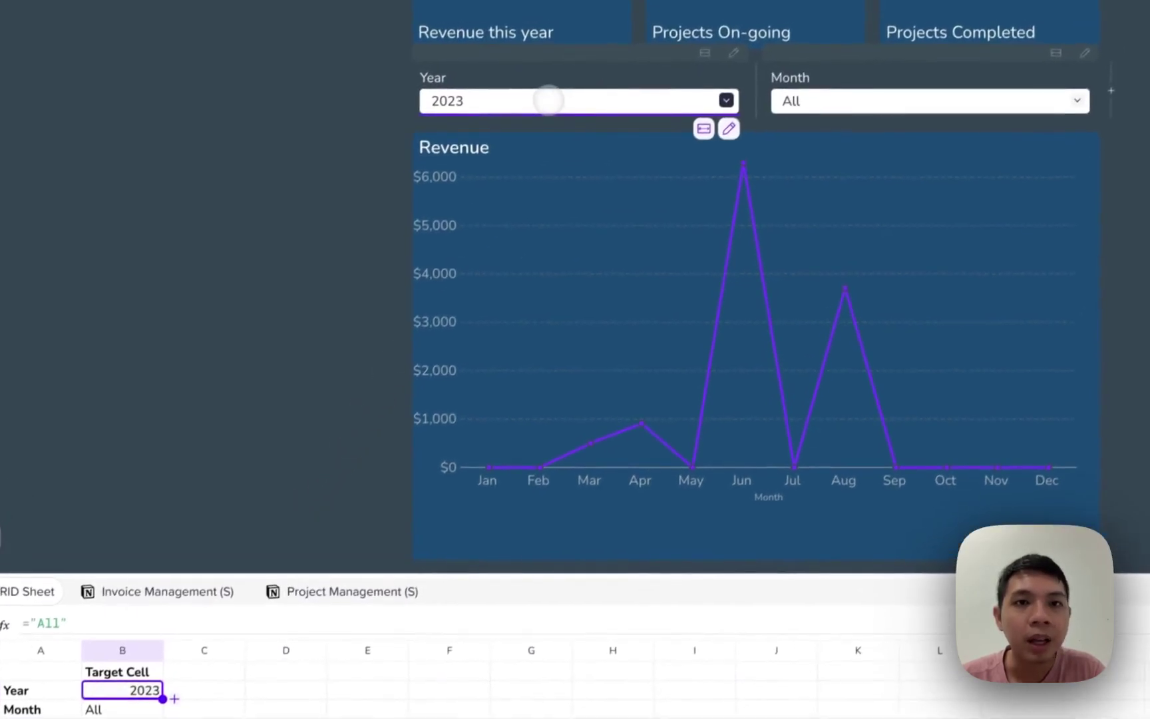
- Switch the dashboard's Year filter to 2022 and trace its Target cell setting to B2 in the Variable worksheet
{"action": "left_click", "coordinate": [602, 38]}
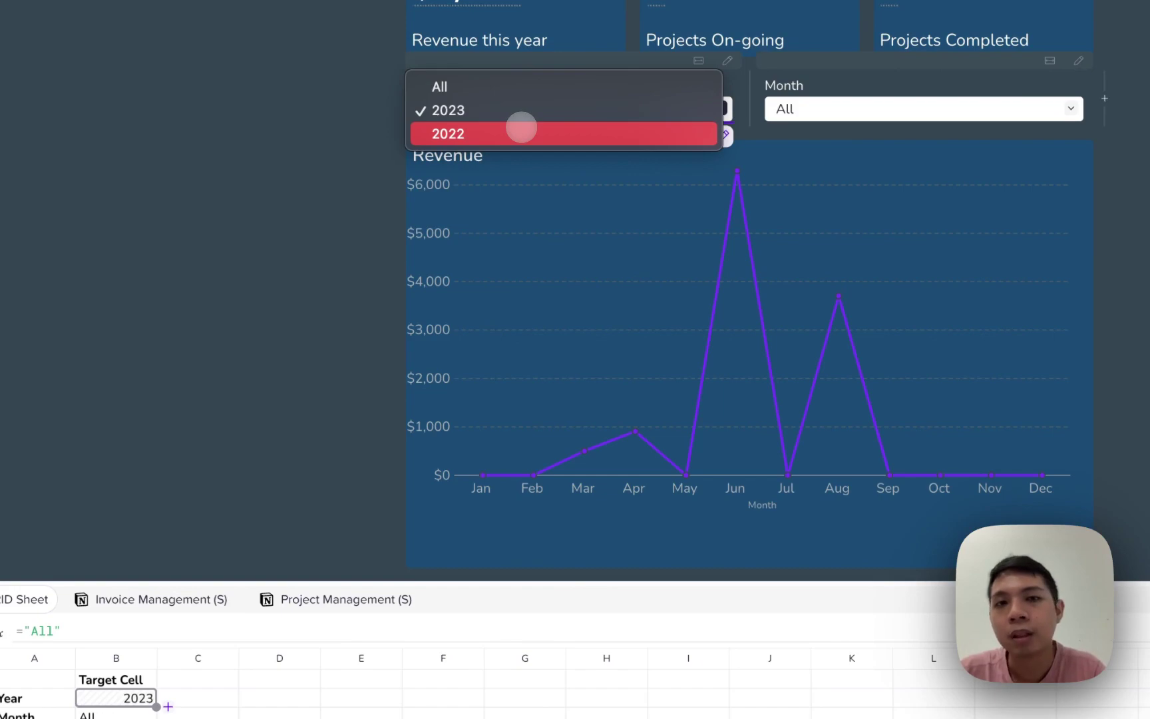
{"action": "left_click", "coordinate": [520, 127]}
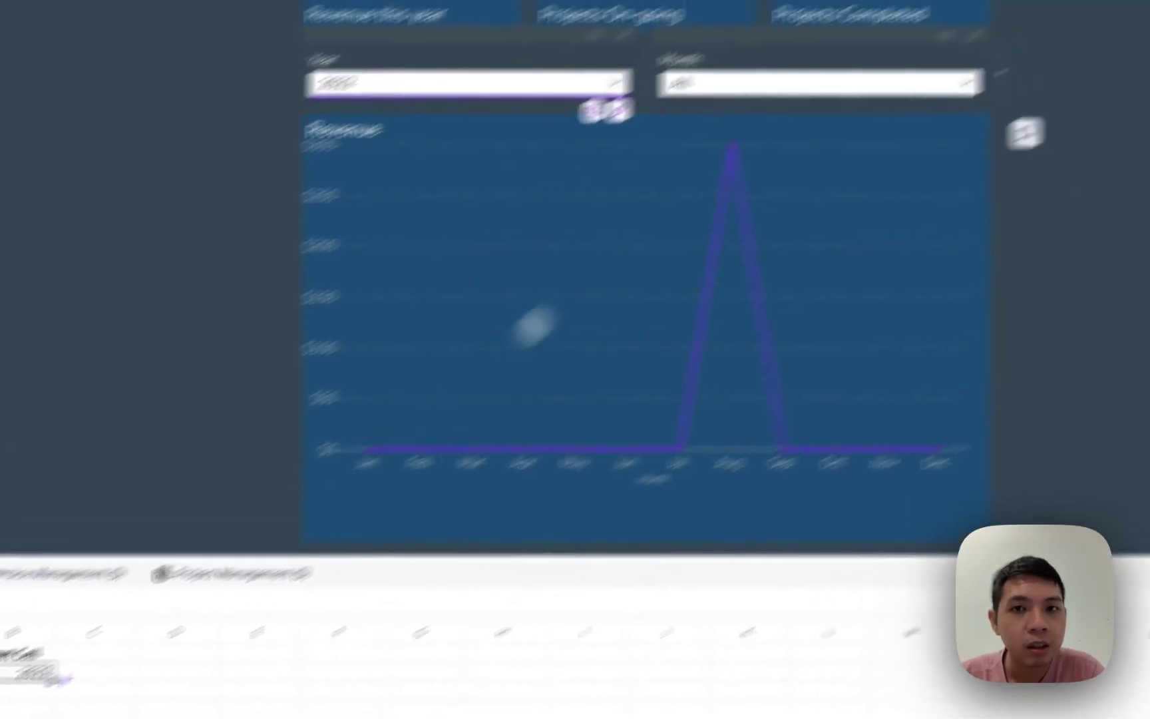
{"action": "left_click", "coordinate": [619, 110]}
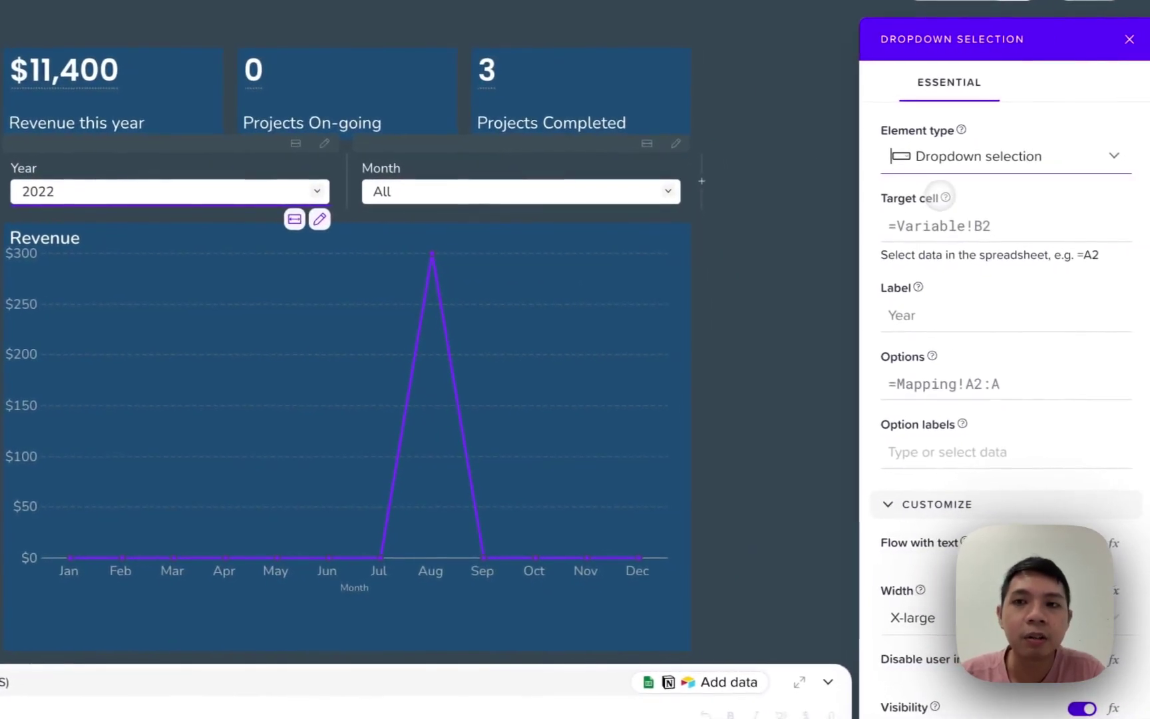
{"action": "left_click", "coordinate": [947, 235]}
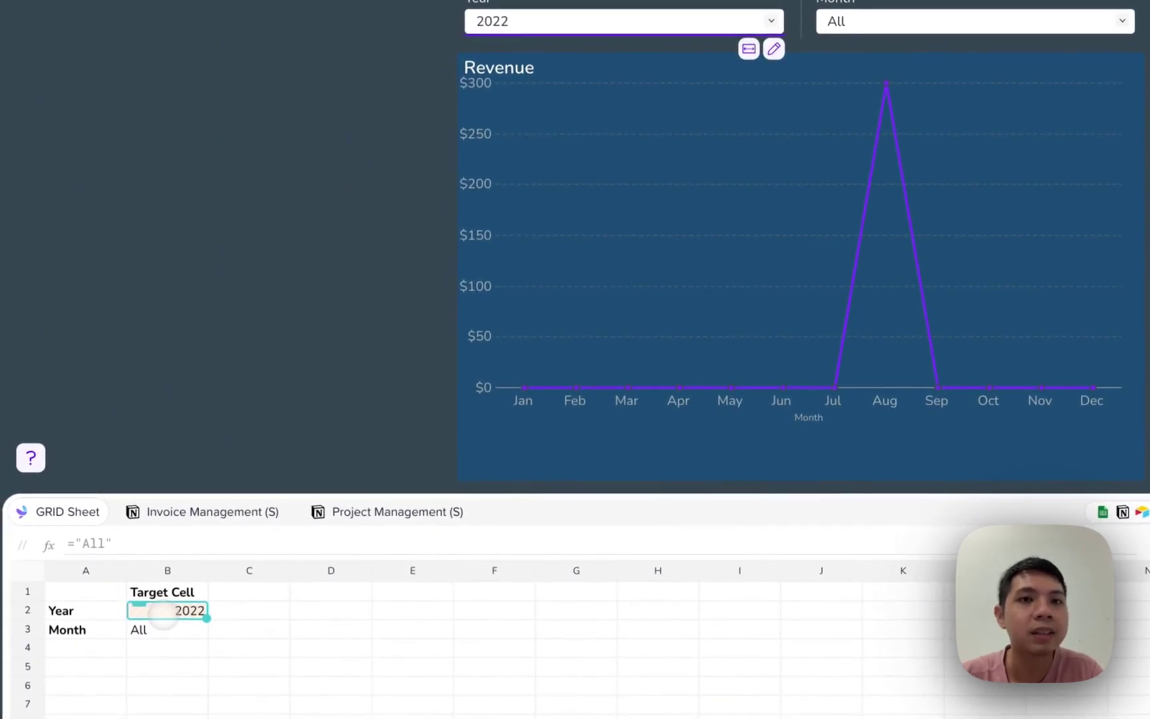
{"action": "left_click", "coordinate": [418, 302]}
- Return the Year filter to 2023, and try May in the Month filter before restoring All
{"action": "left_click", "coordinate": [585, 129]}
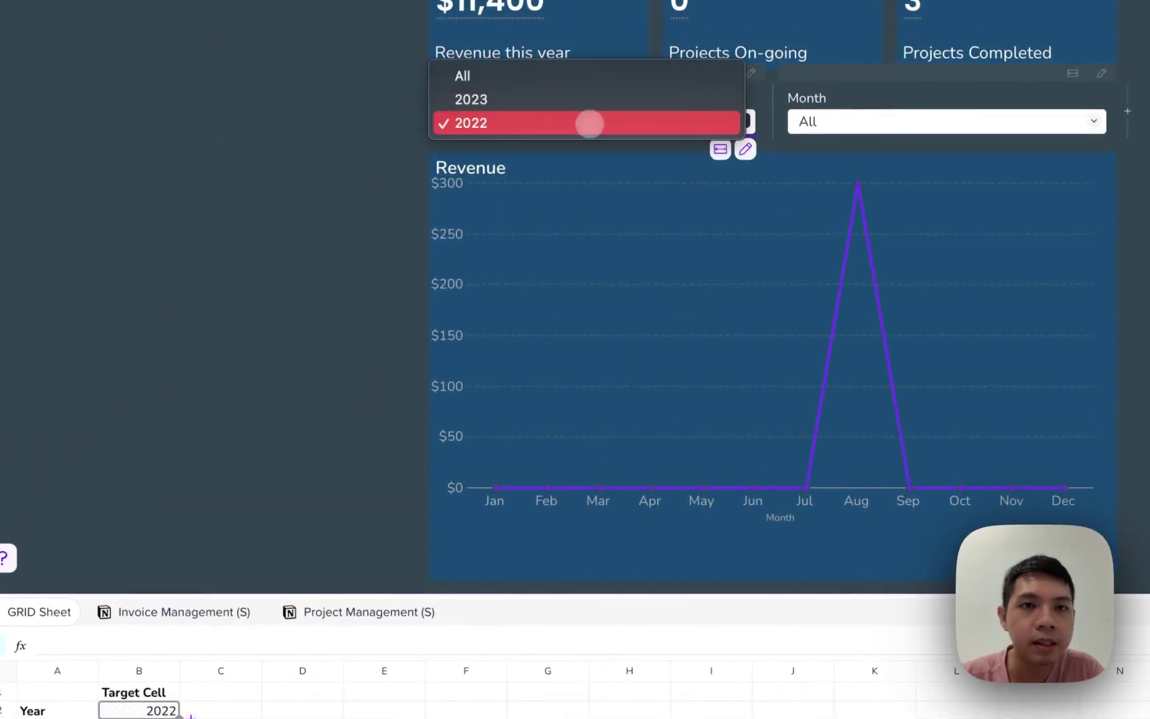
{"action": "left_click", "coordinate": [584, 100]}
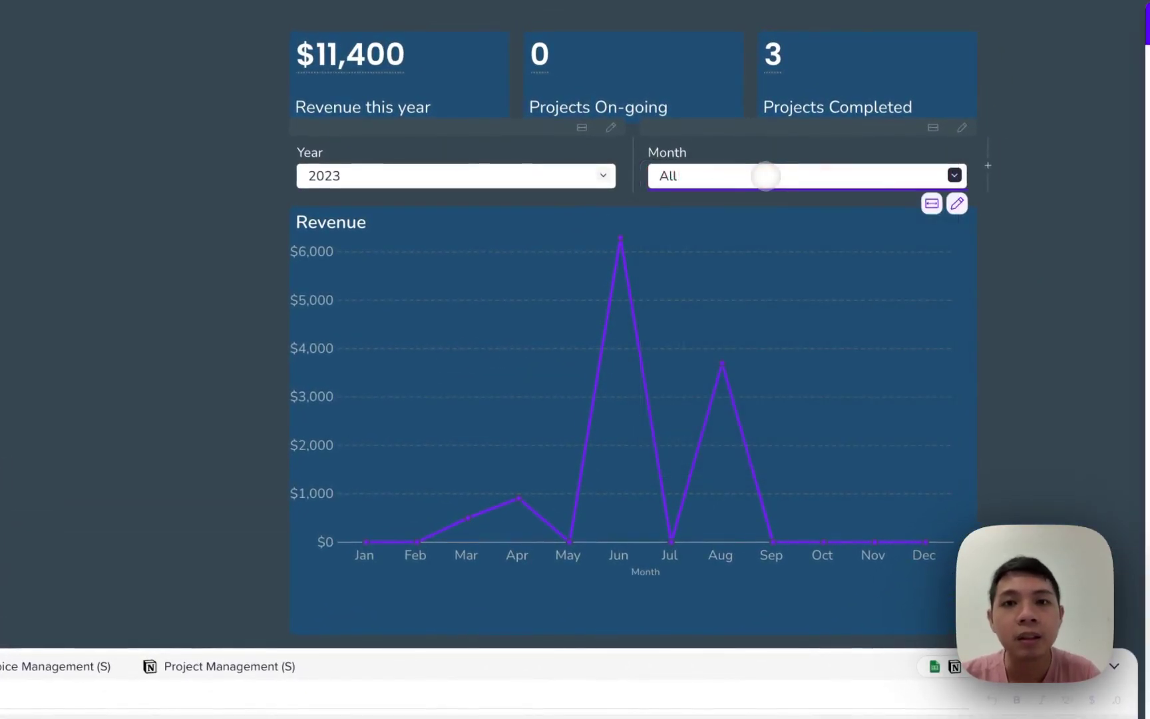
{"action": "left_click", "coordinate": [794, 184]}
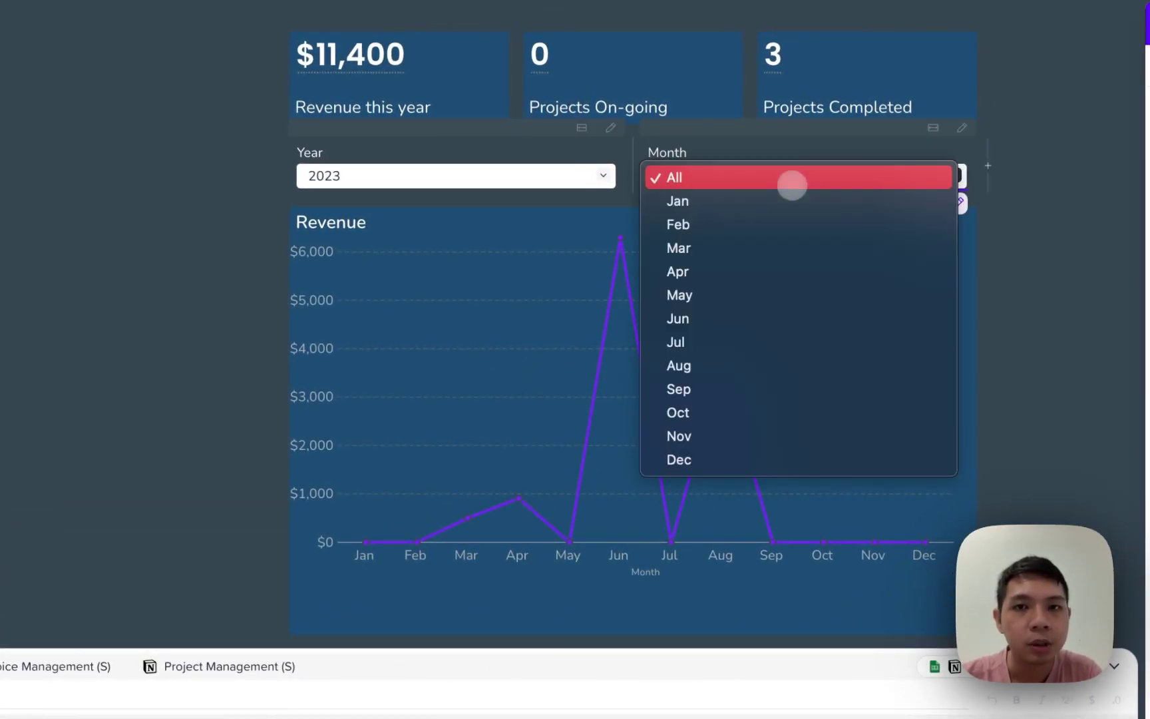
{"action": "left_click", "coordinate": [782, 286]}
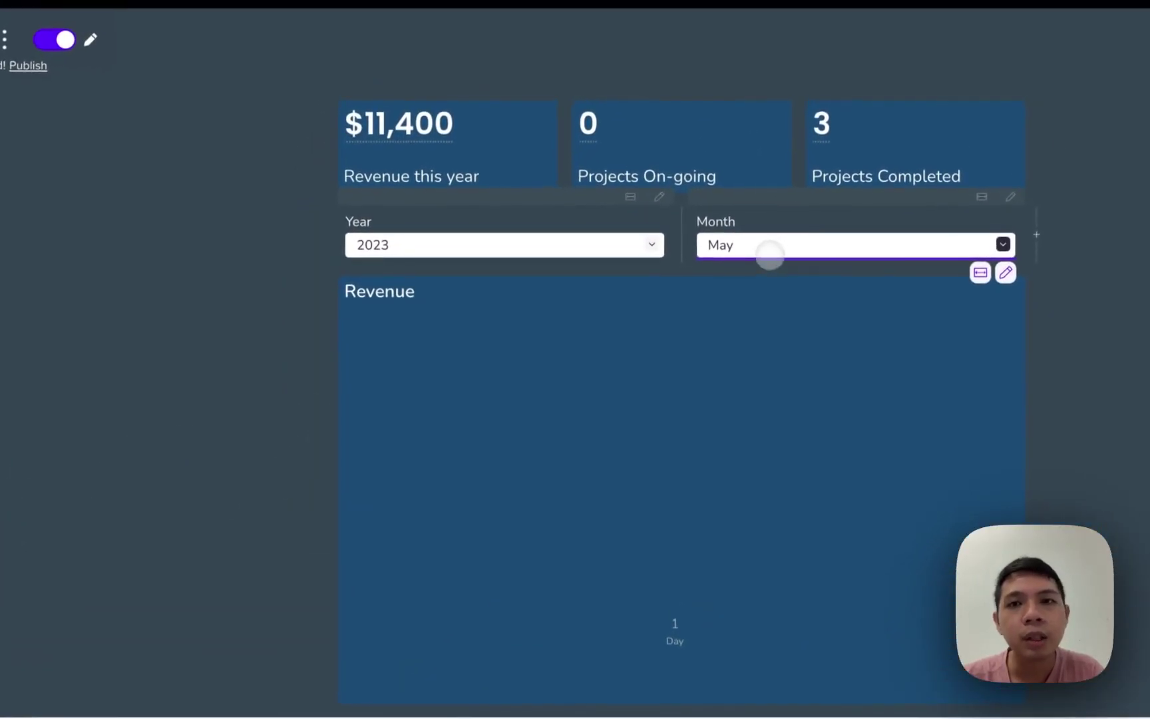
{"action": "left_click", "coordinate": [785, 225]}
{"action": "left_click", "coordinate": [706, 178]}
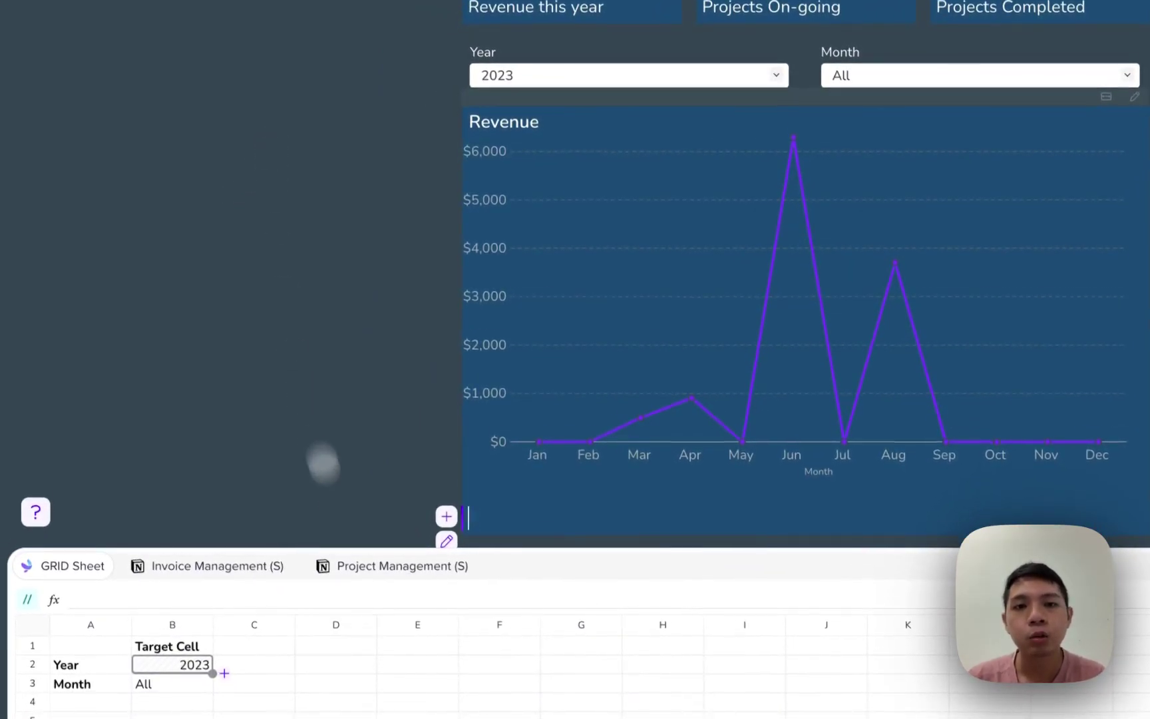
- Look through the Top Metrics and Revenue worksheets that follow Variable, ending on Top Metrics
{"action": "left_click", "coordinate": [356, 626]}
{"action": "mouse_move", "coordinate": [503, 708]}
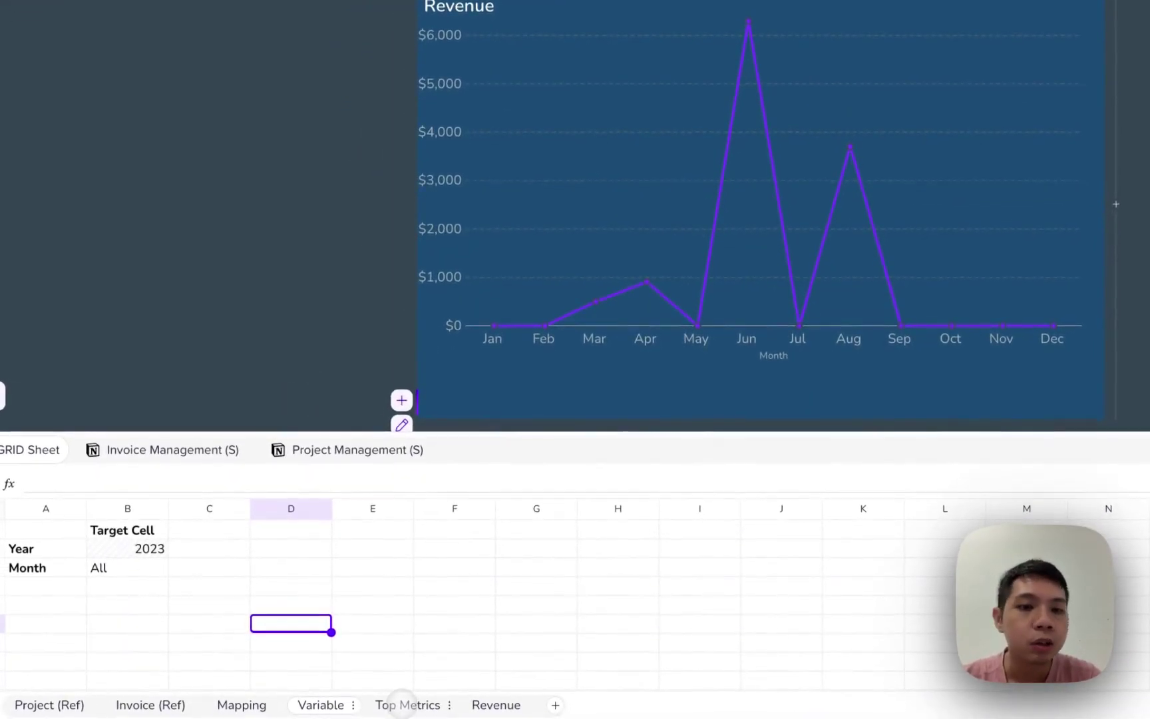
{"action": "left_click", "coordinate": [405, 706]}
{"action": "left_click", "coordinate": [470, 704]}
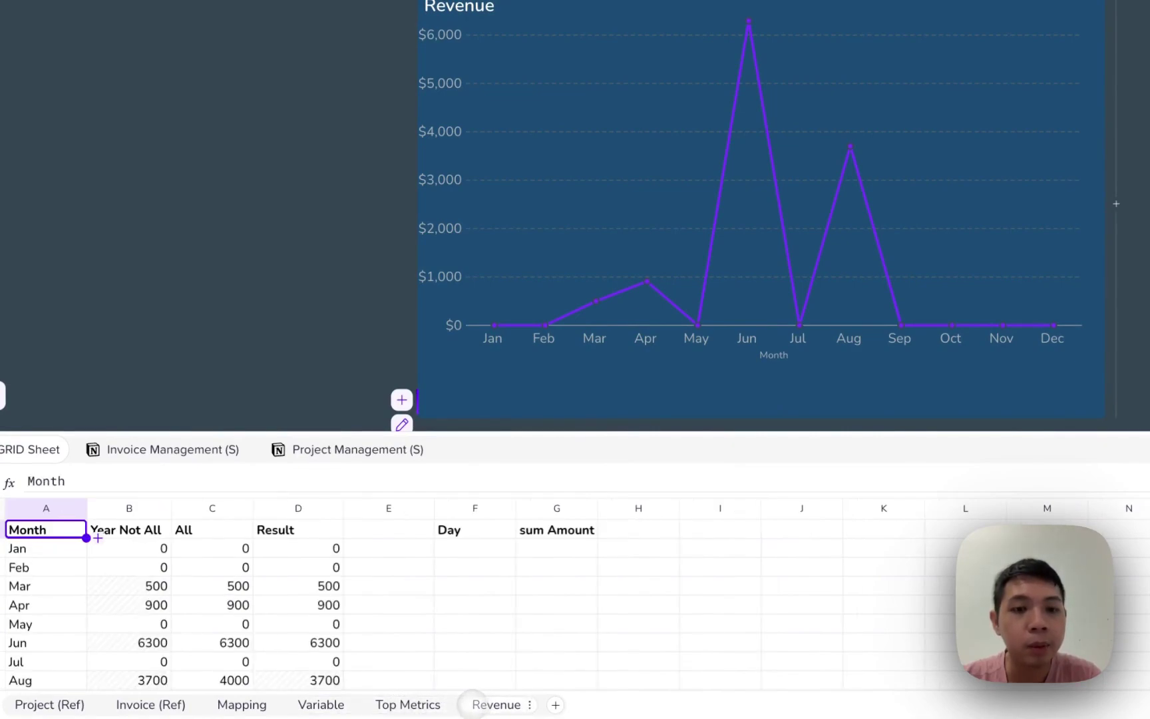
{"action": "left_click", "coordinate": [413, 705]}
{"action": "left_click", "coordinate": [489, 704]}
{"action": "left_click", "coordinate": [421, 704]}
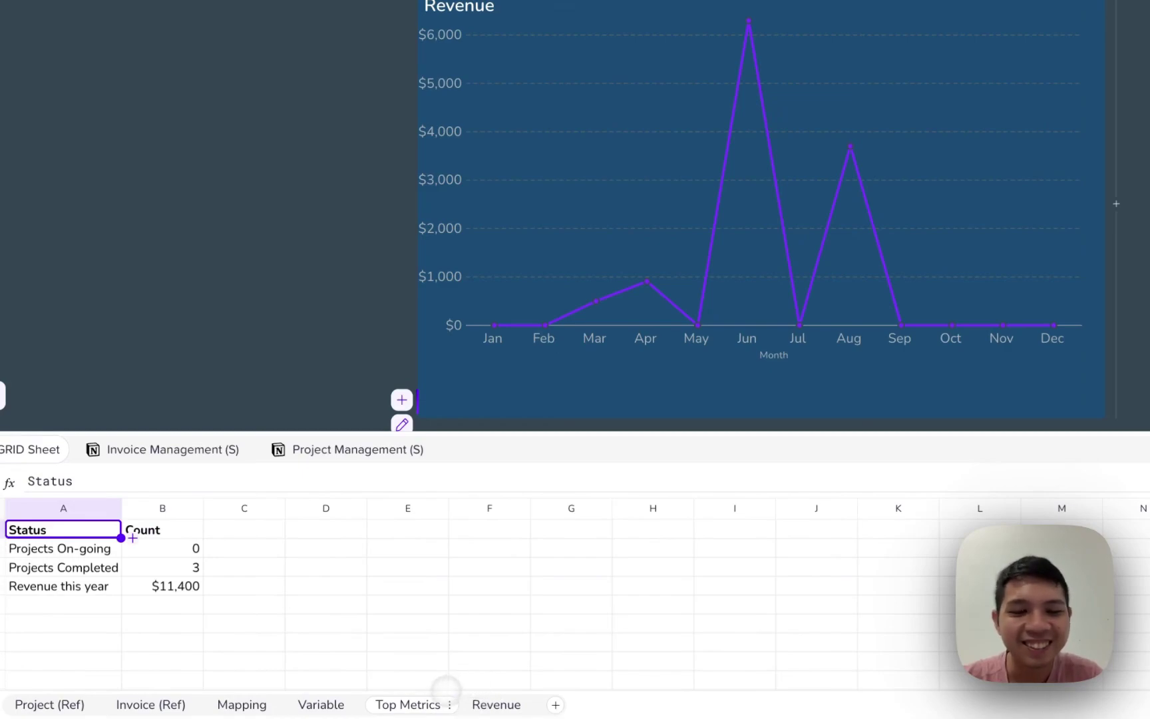
{"action": "left_click", "coordinate": [486, 703]}
{"action": "left_click", "coordinate": [437, 703]}
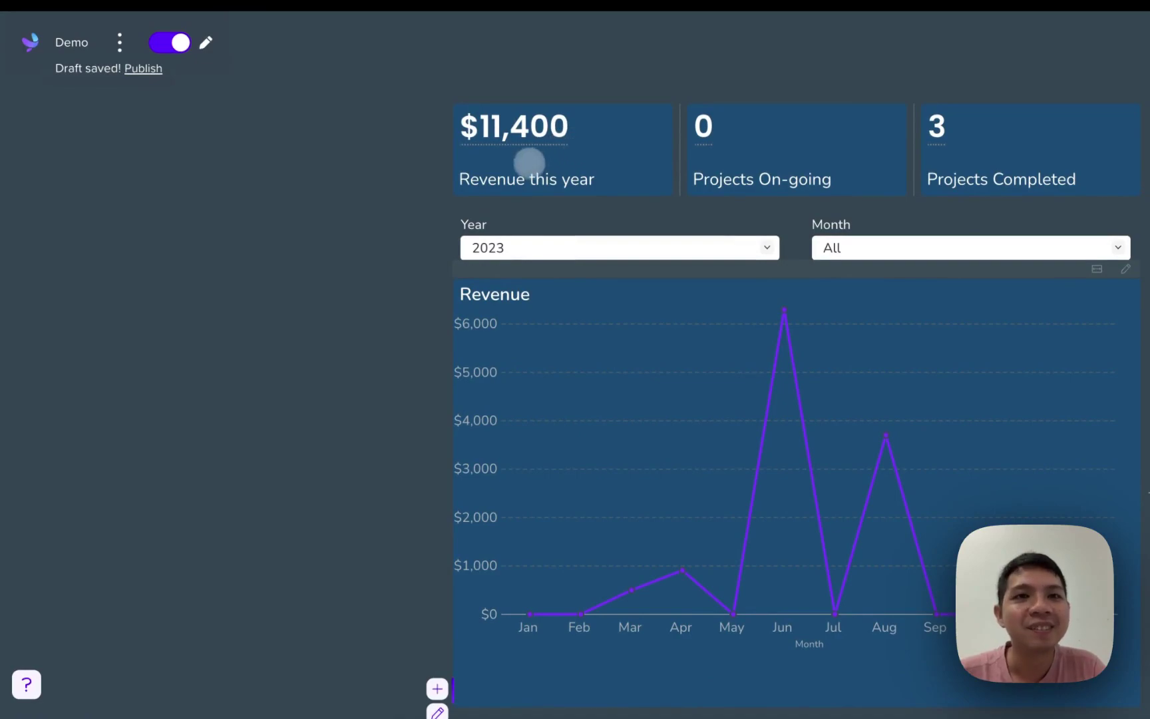
- Compare the SUMIFS formula for Revenue this year in Top Metrics with the Amount and Year columns of Invoice (Ref)
{"action": "left_click", "coordinate": [211, 589]}
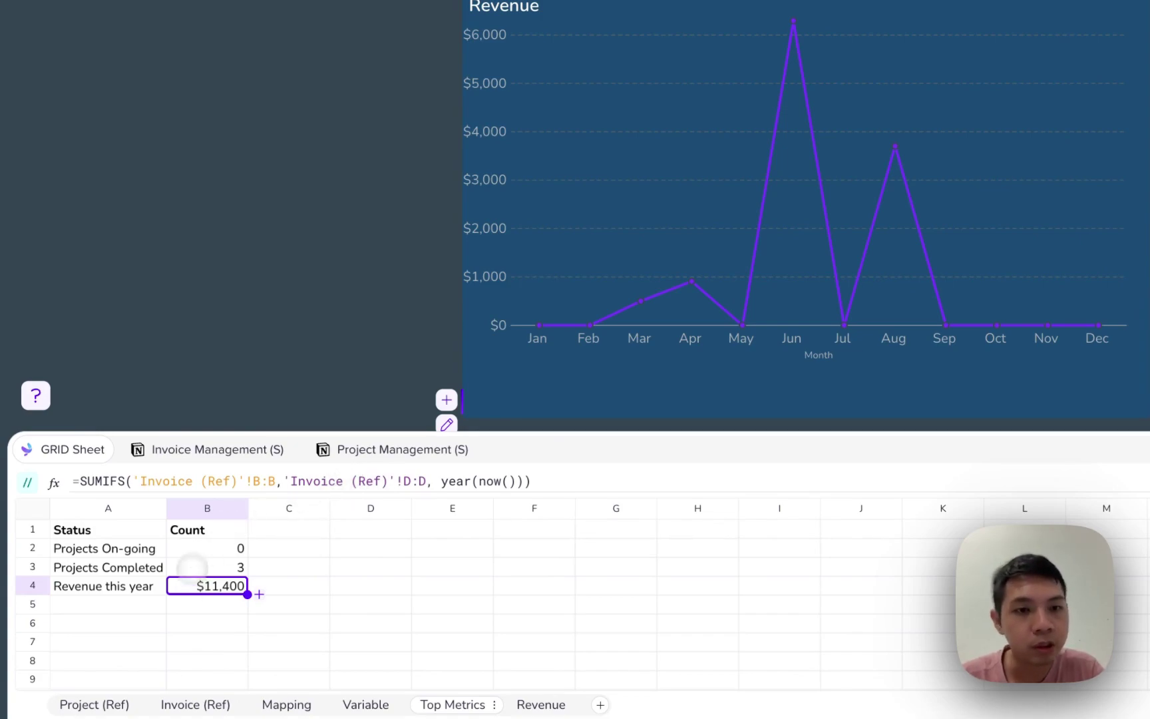
{"action": "left_click", "coordinate": [179, 701]}
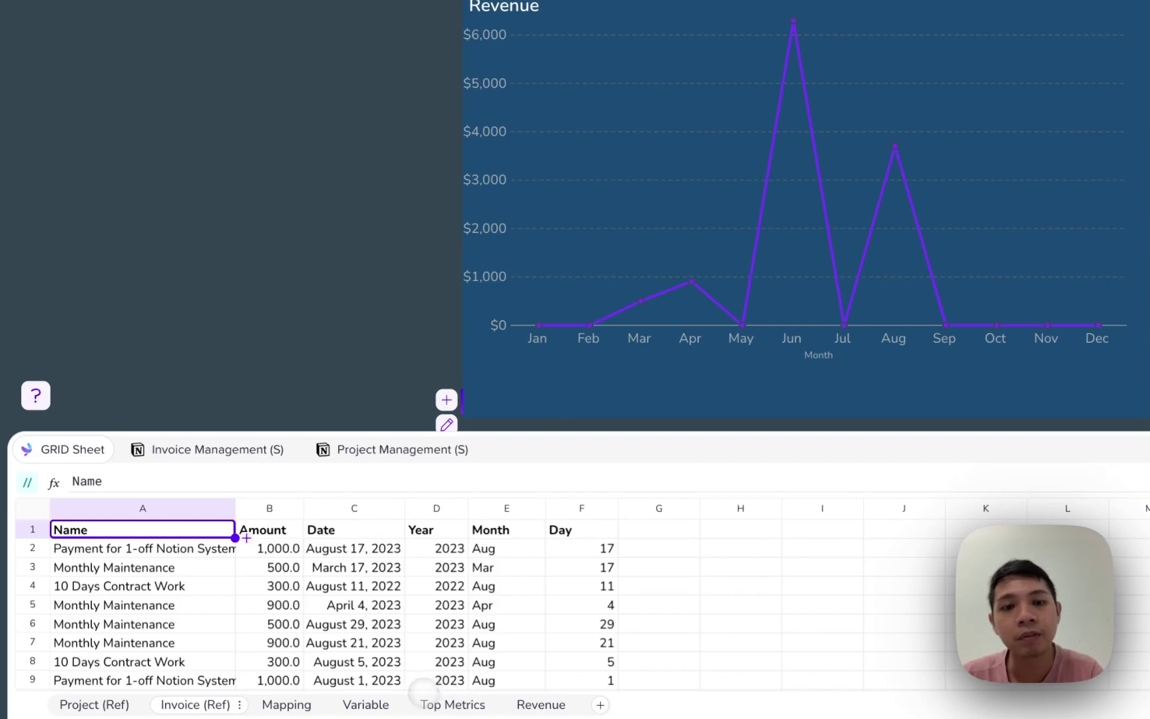
{"action": "left_click", "coordinate": [420, 696]}
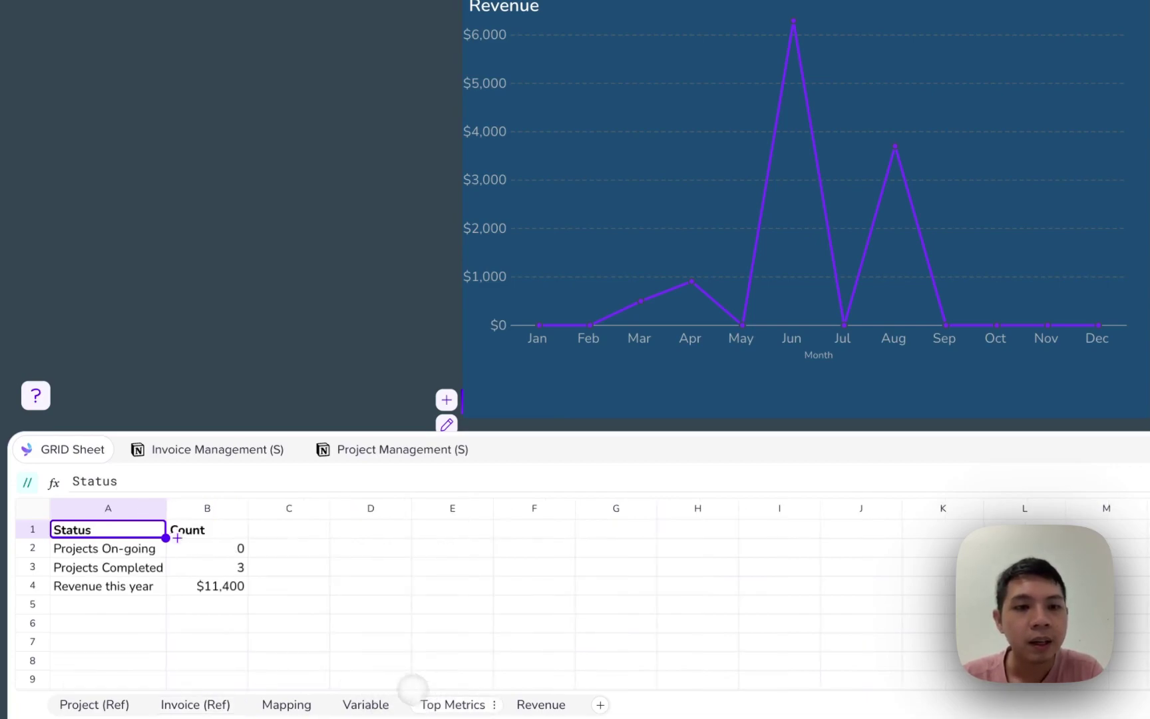
{"action": "left_click", "coordinate": [240, 585]}
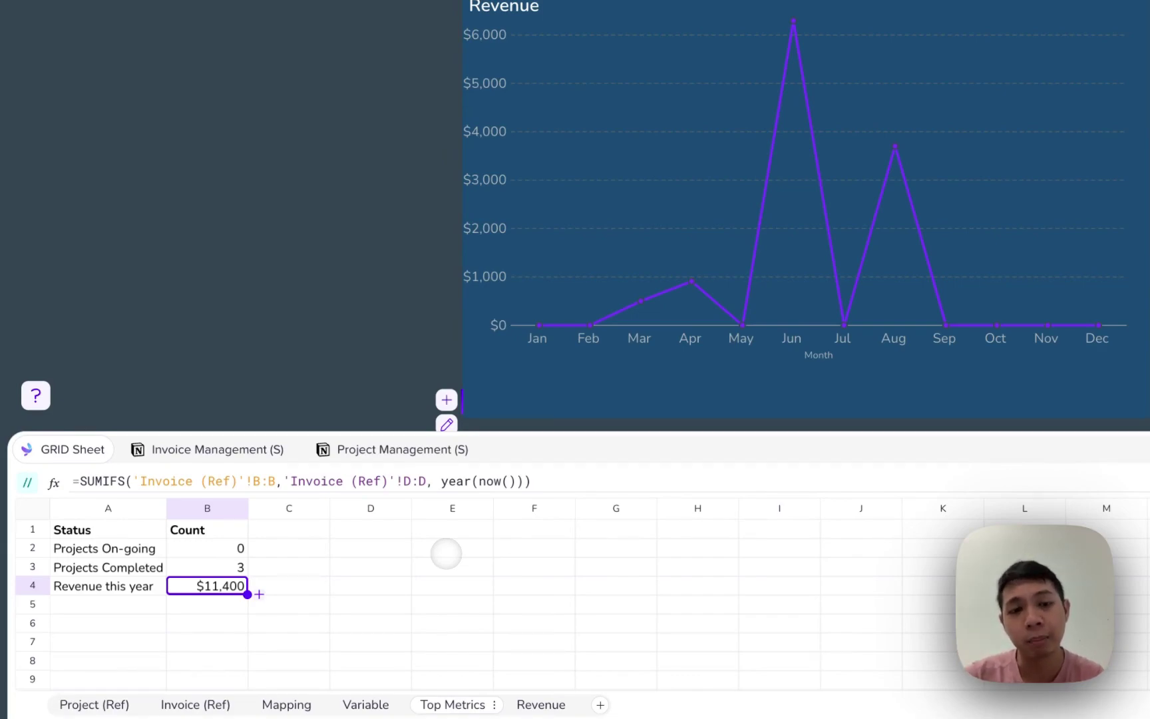
{"action": "left_click", "coordinate": [293, 566]}
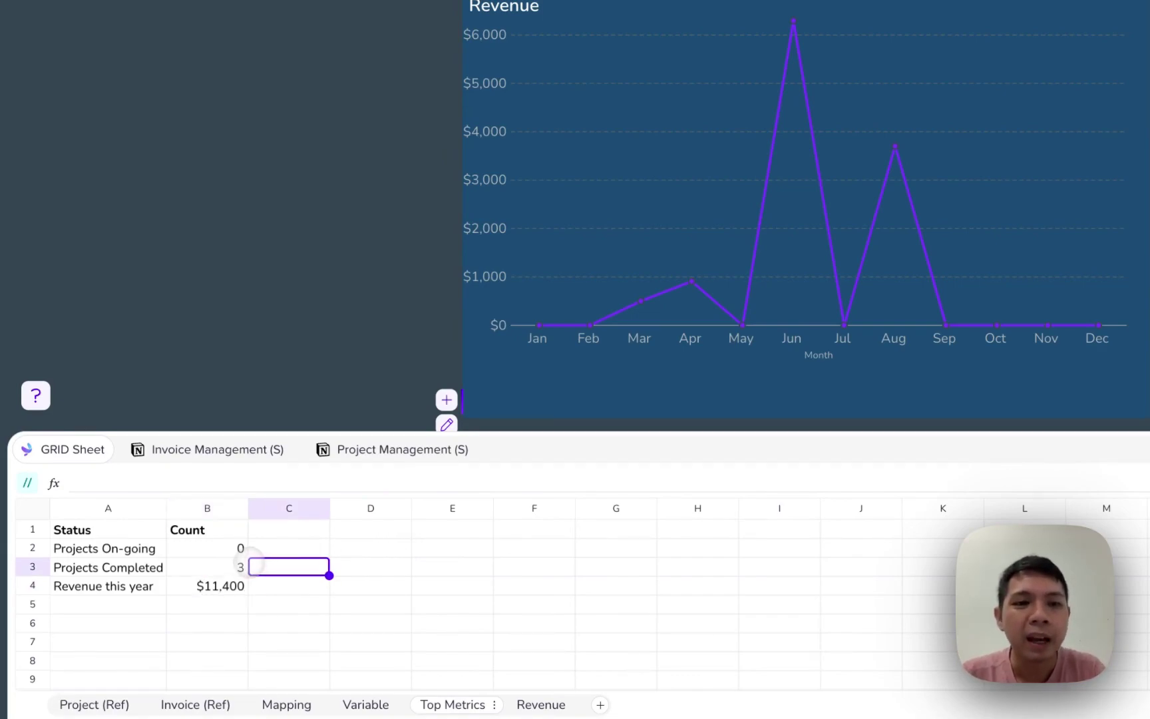
- Check the COUNTIF formulas for Projects On-going and Projects Completed against Project (Ref) and the dashboard's Projects Completed card
{"action": "left_click", "coordinate": [213, 549]}
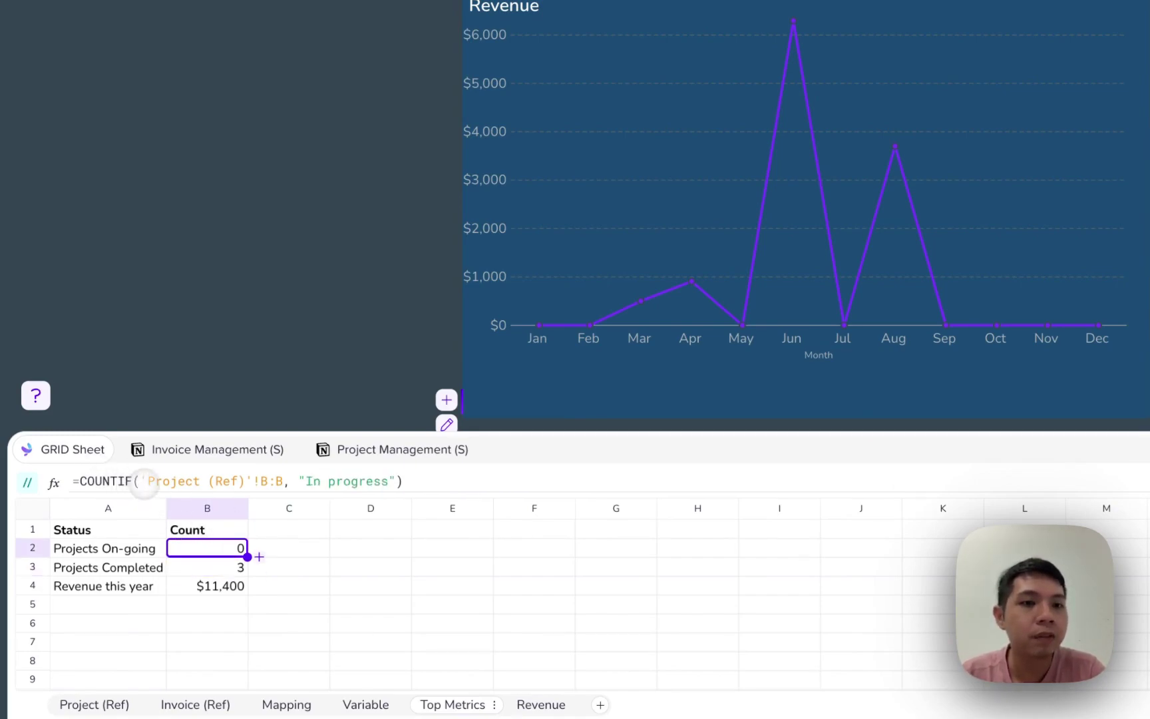
{"action": "left_click", "coordinate": [97, 703]}
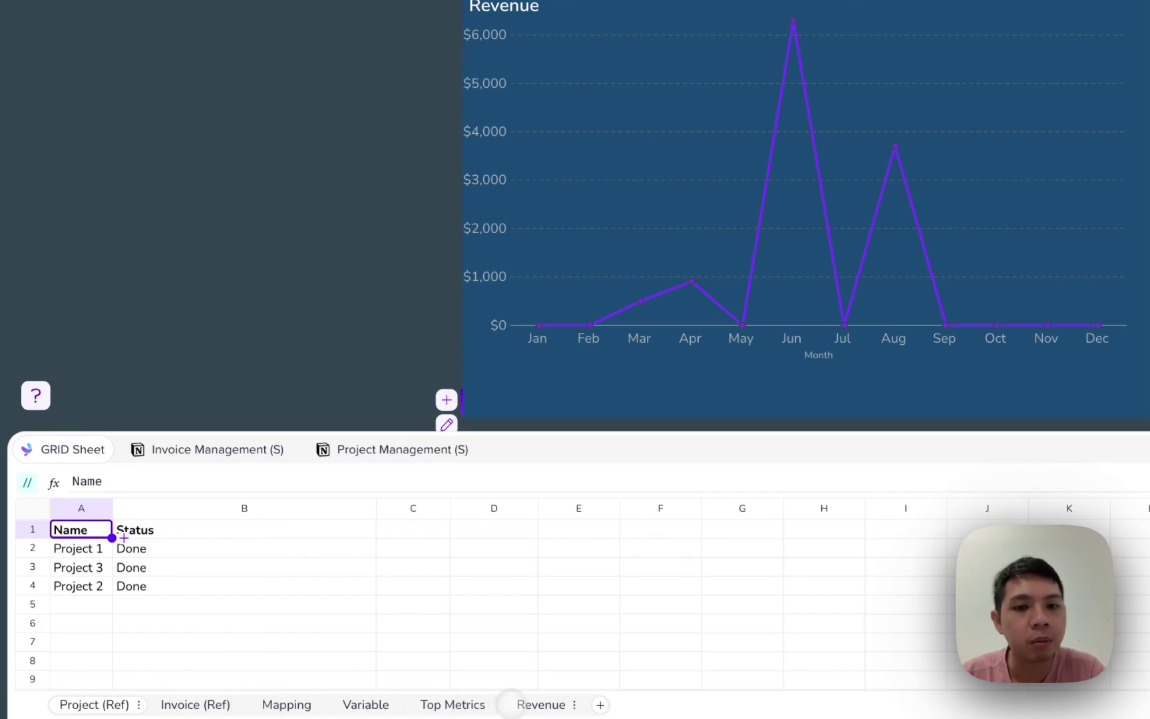
{"action": "left_click", "coordinate": [541, 704]}
{"action": "left_click", "coordinate": [452, 704]}
{"action": "left_click", "coordinate": [216, 547]}
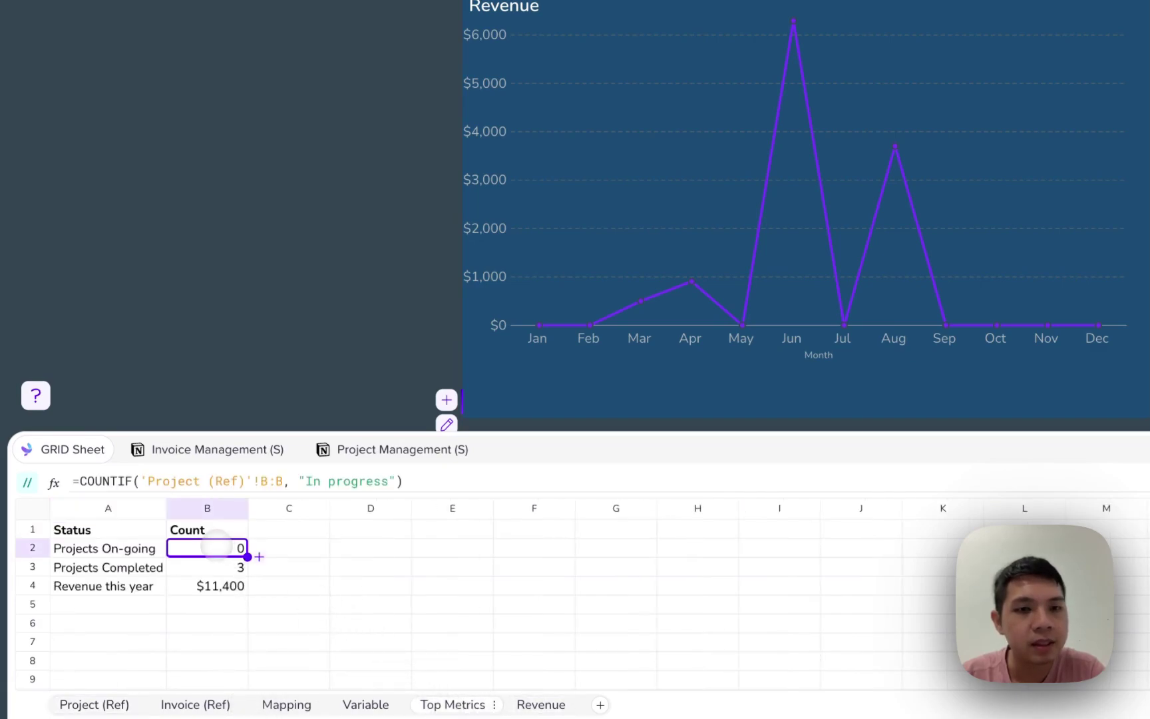
{"action": "left_click", "coordinate": [233, 566]}
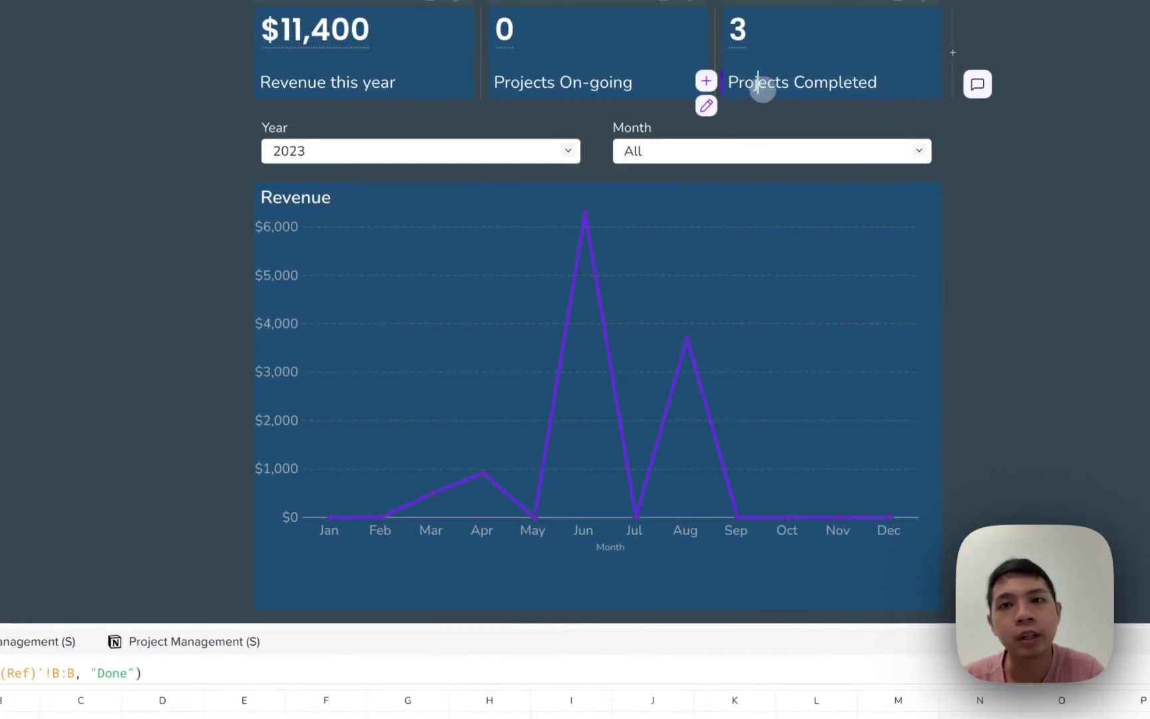
{"action": "left_click", "coordinate": [766, 83]}
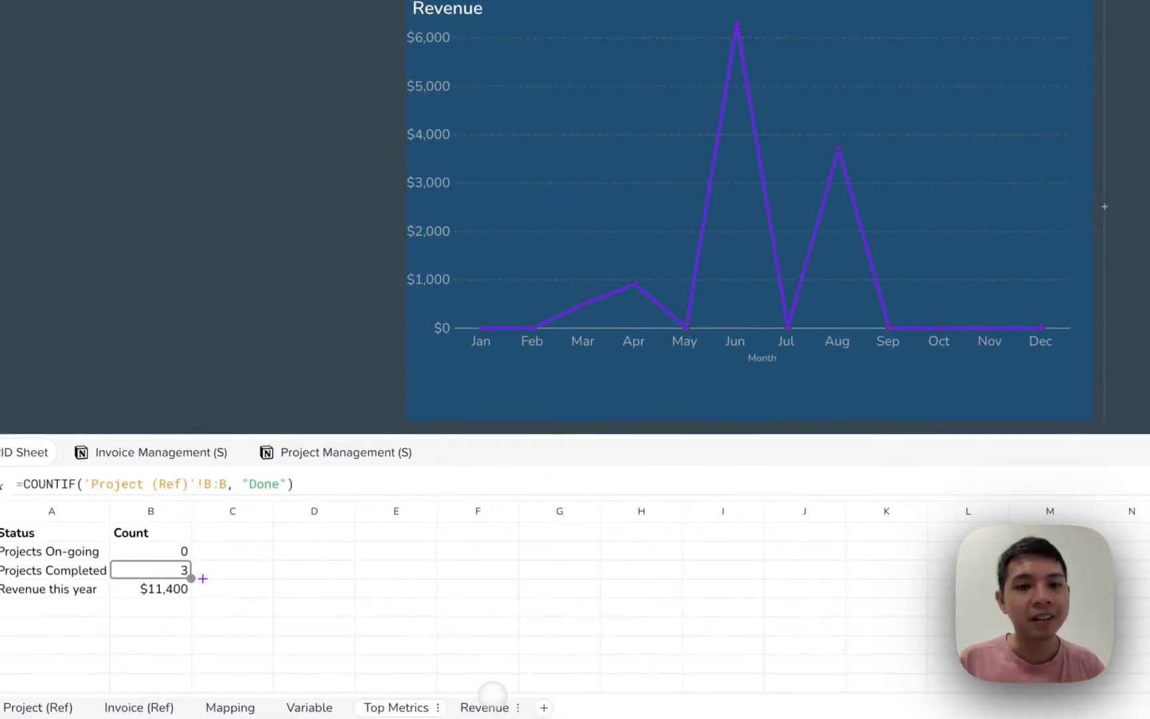
- Open the Revenue worksheet and review its monthly revenue table and the neighbouring Day and sum Amount columns
{"action": "left_click", "coordinate": [491, 699]}
{"action": "left_click", "coordinate": [607, 632]}
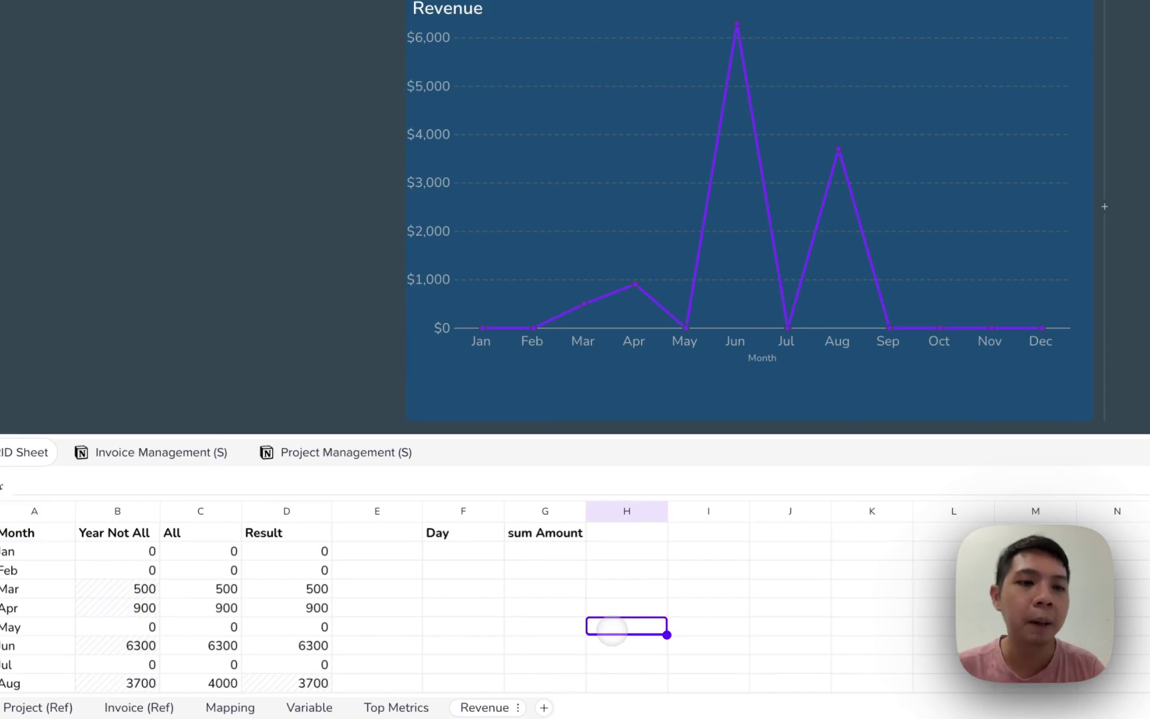
{"action": "scroll", "coordinate": [611, 629], "scroll_direction": "down", "scroll_amount": 1}
{"action": "scroll", "coordinate": [611, 628], "scroll_direction": "up", "scroll_amount": 1}
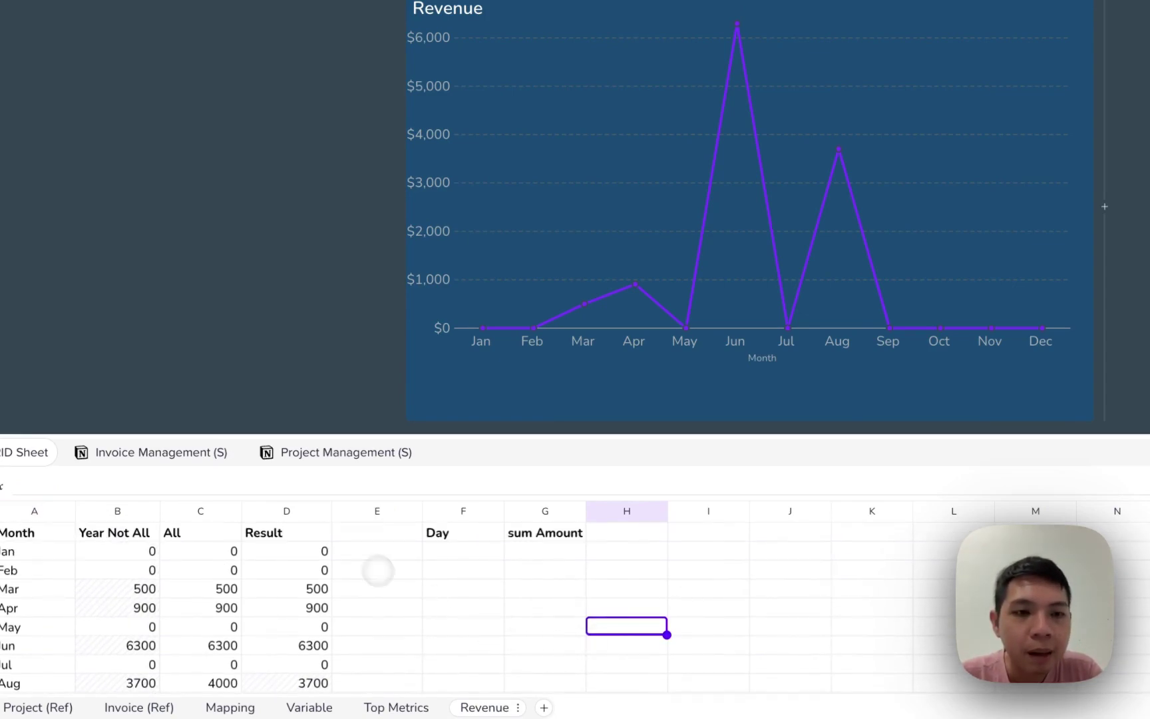
{"action": "left_click", "coordinate": [49, 535]}
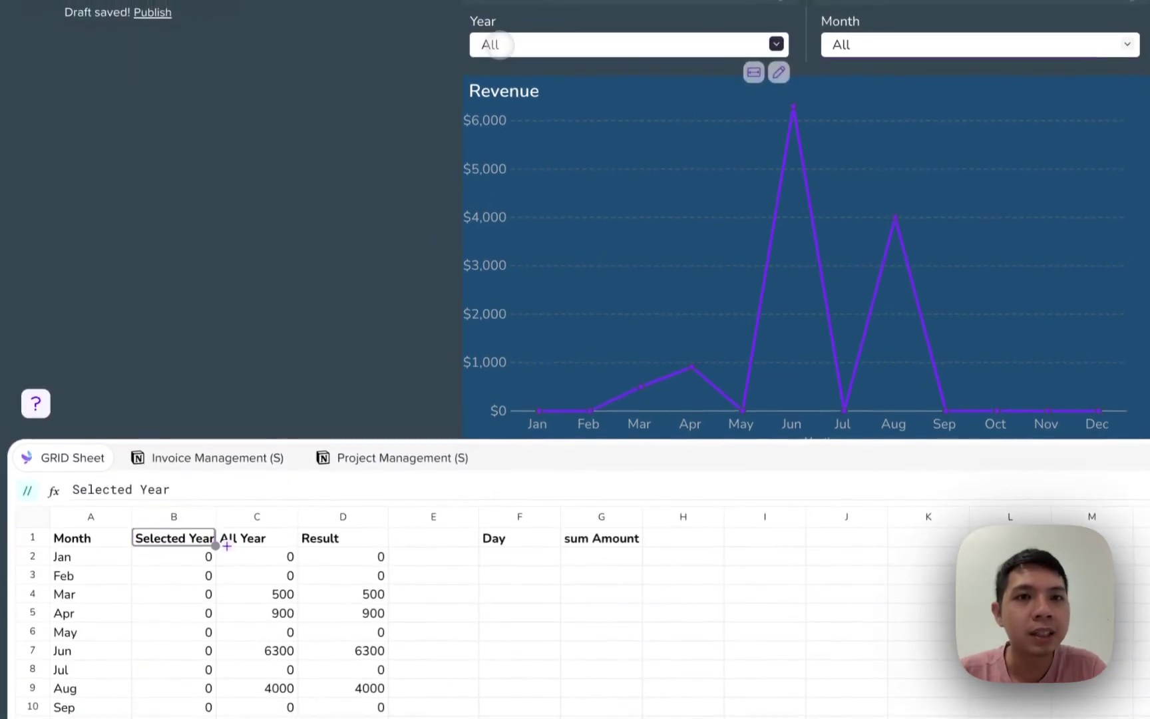
- Switch the Year filter to 2023 and back to All to compare the Selected Year, All Year and Result columns
{"action": "left_click", "coordinate": [499, 46]}
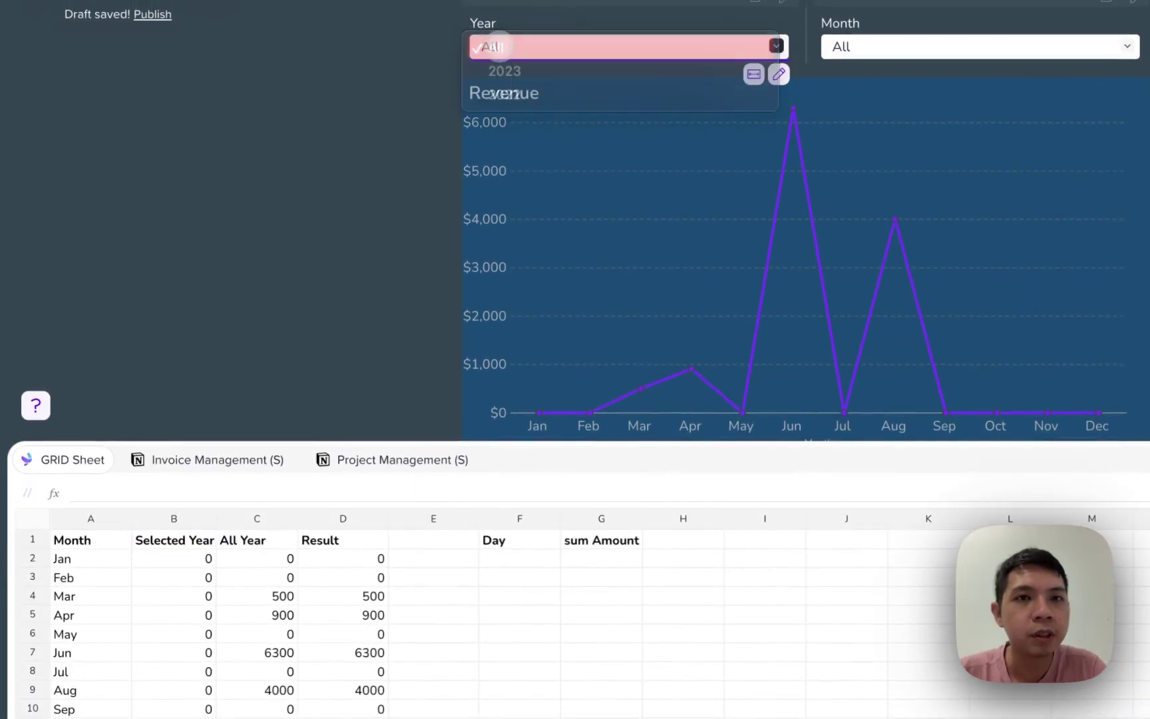
{"action": "left_click", "coordinate": [498, 47]}
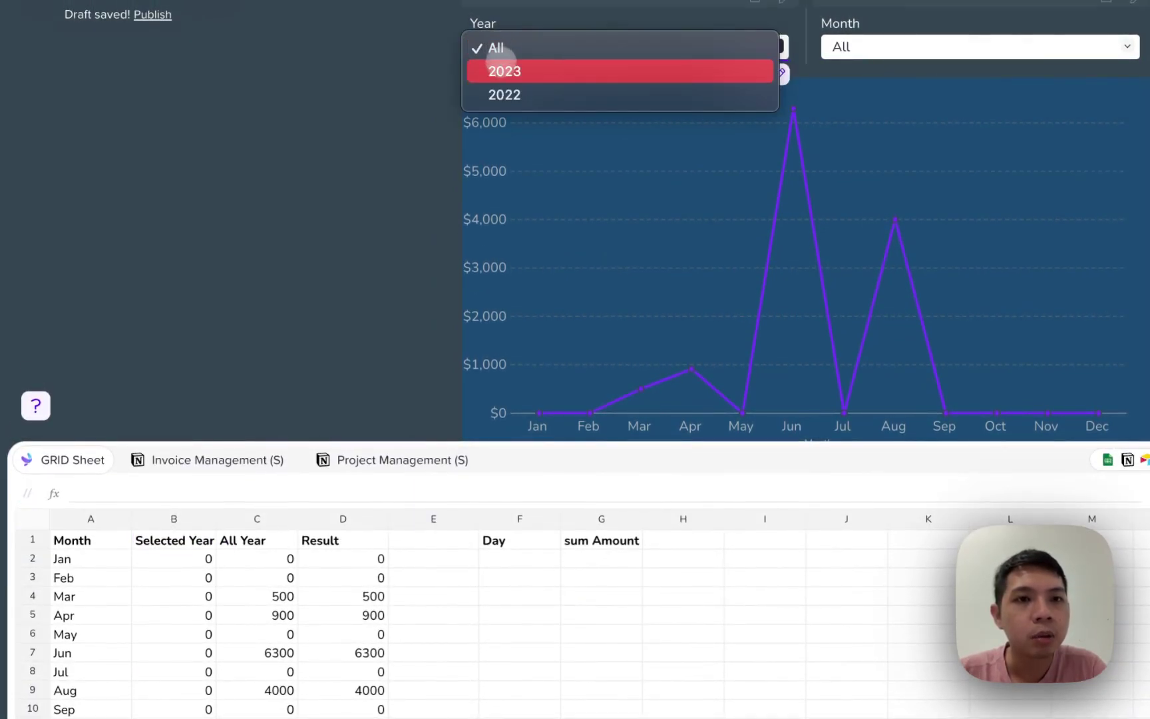
{"action": "left_click", "coordinate": [505, 71]}
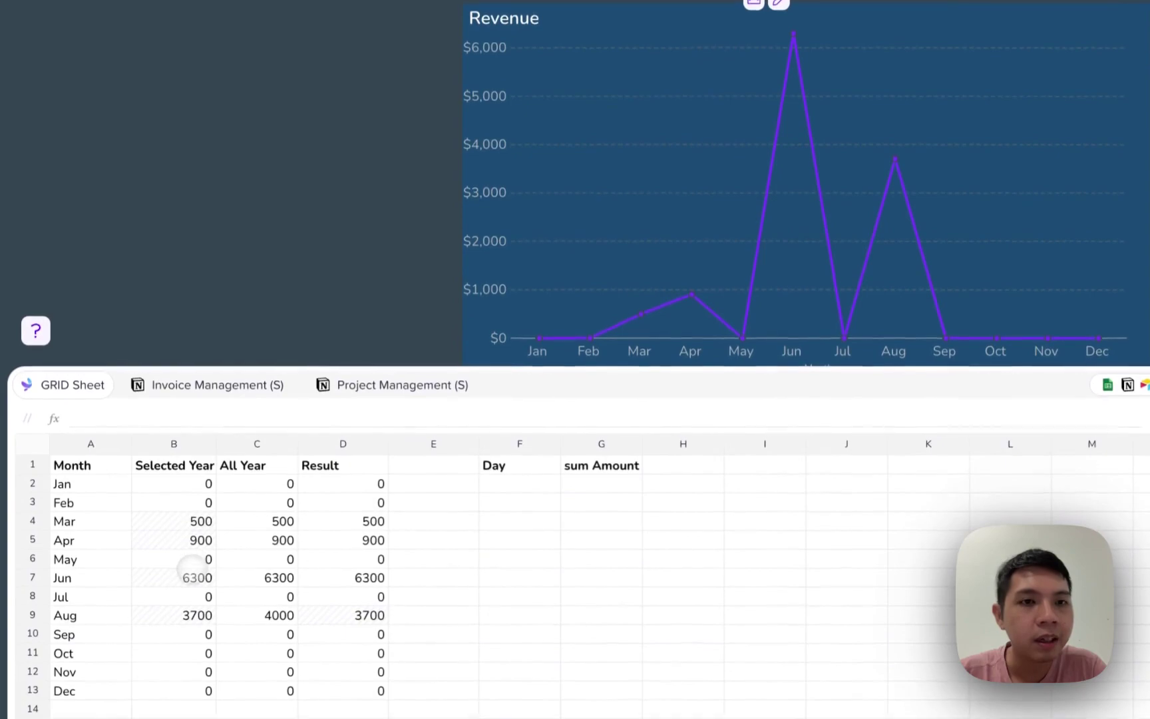
{"action": "left_click", "coordinate": [513, 2]}
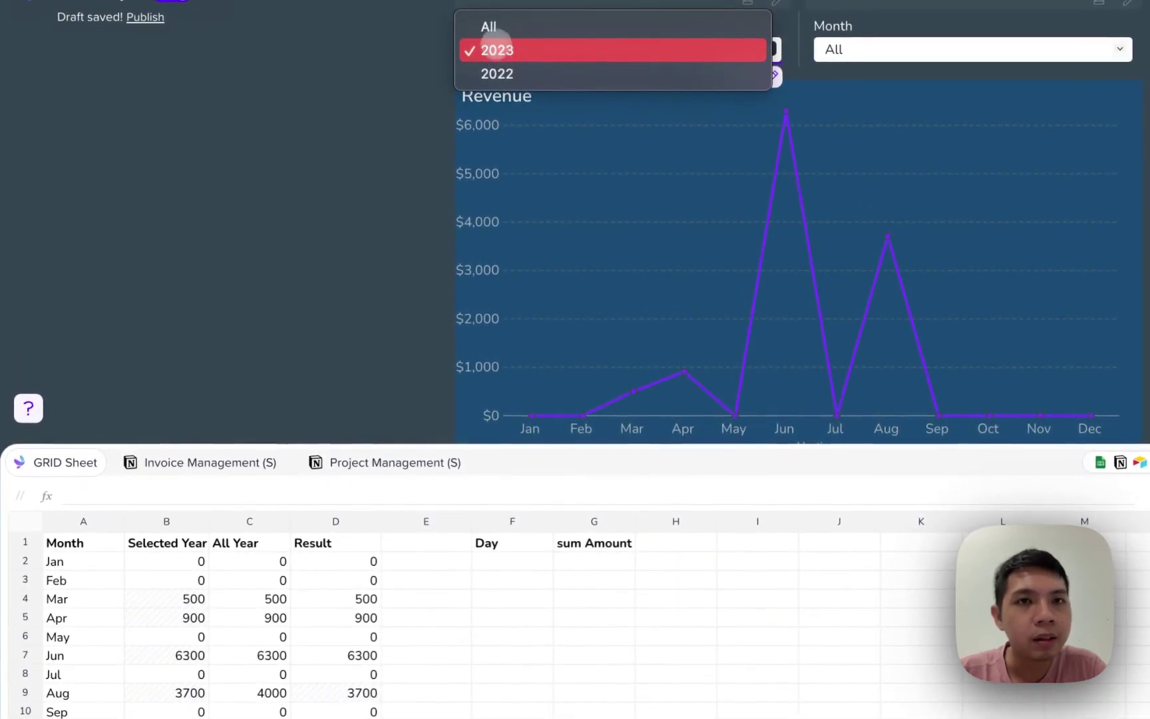
{"action": "left_click", "coordinate": [490, 26]}
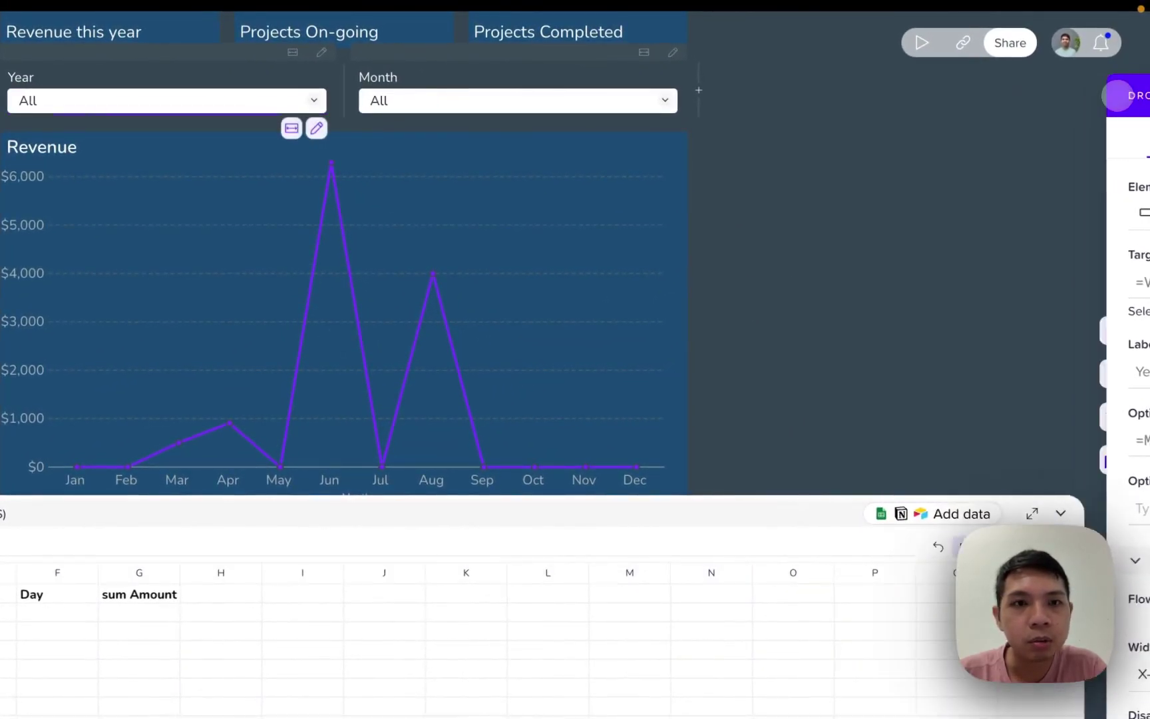
- Compare the Selected Year SUMIFS formula in Revenue with the Invoice (Ref) columns and the Year target cell in Variable
{"action": "left_click", "coordinate": [174, 342]}
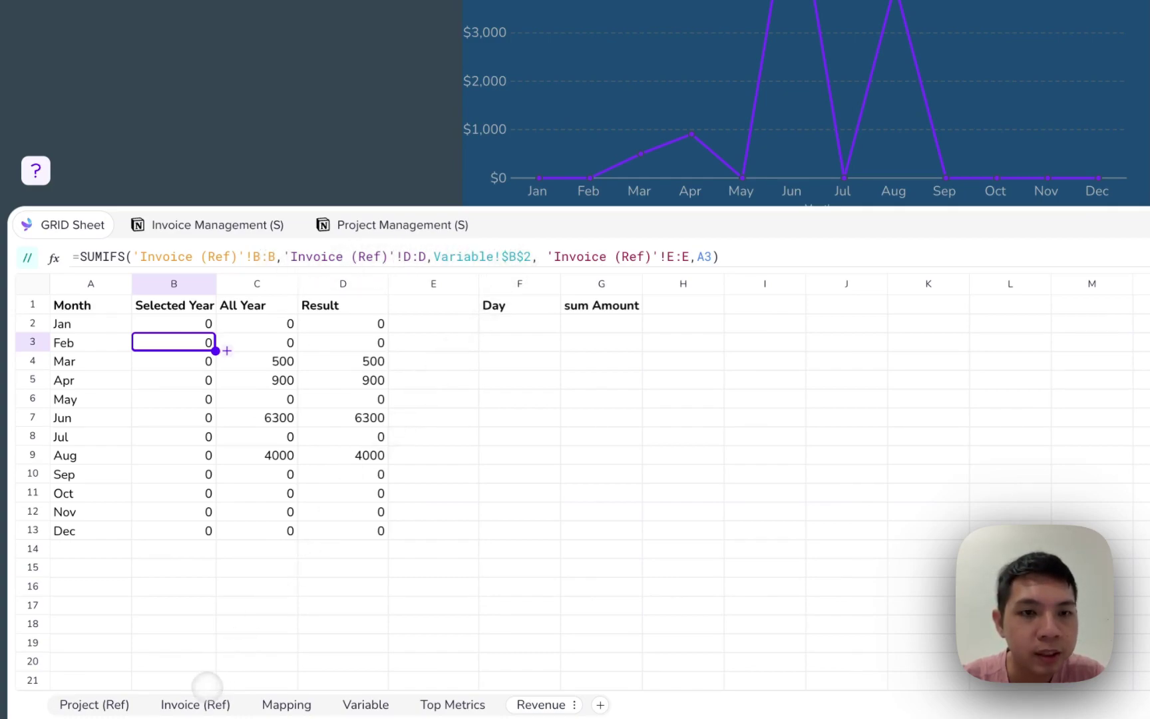
{"action": "left_click", "coordinate": [199, 702]}
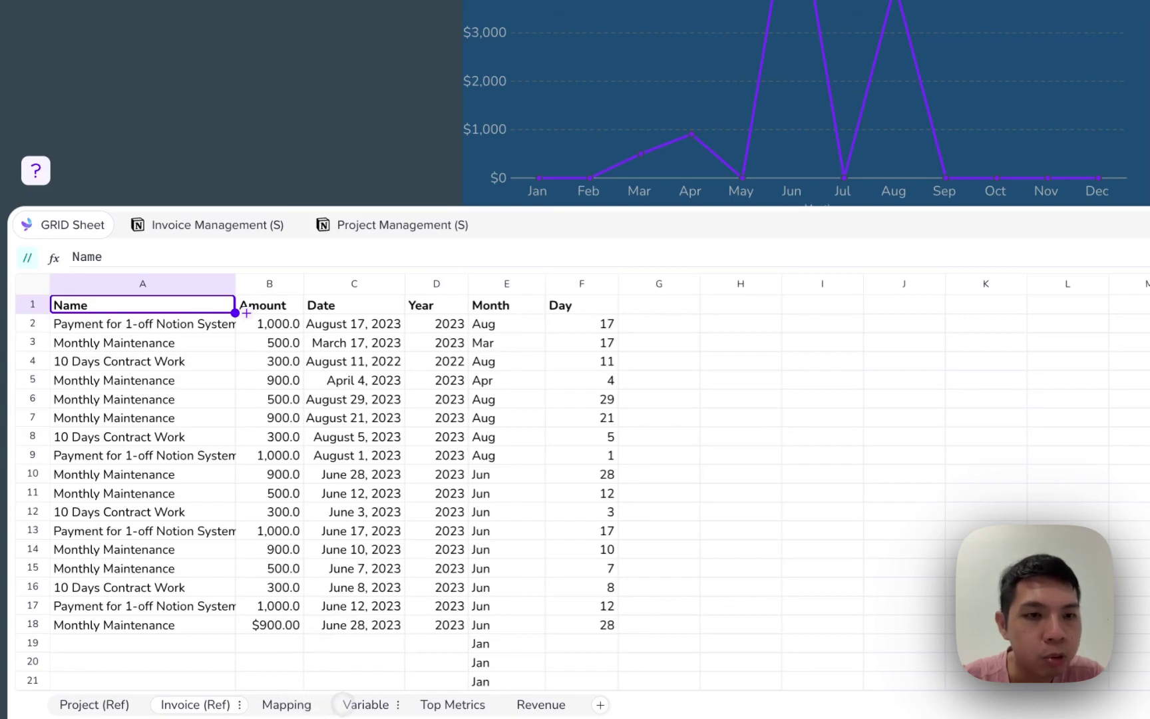
{"action": "left_click", "coordinate": [342, 704]}
{"action": "left_click", "coordinate": [166, 332]}
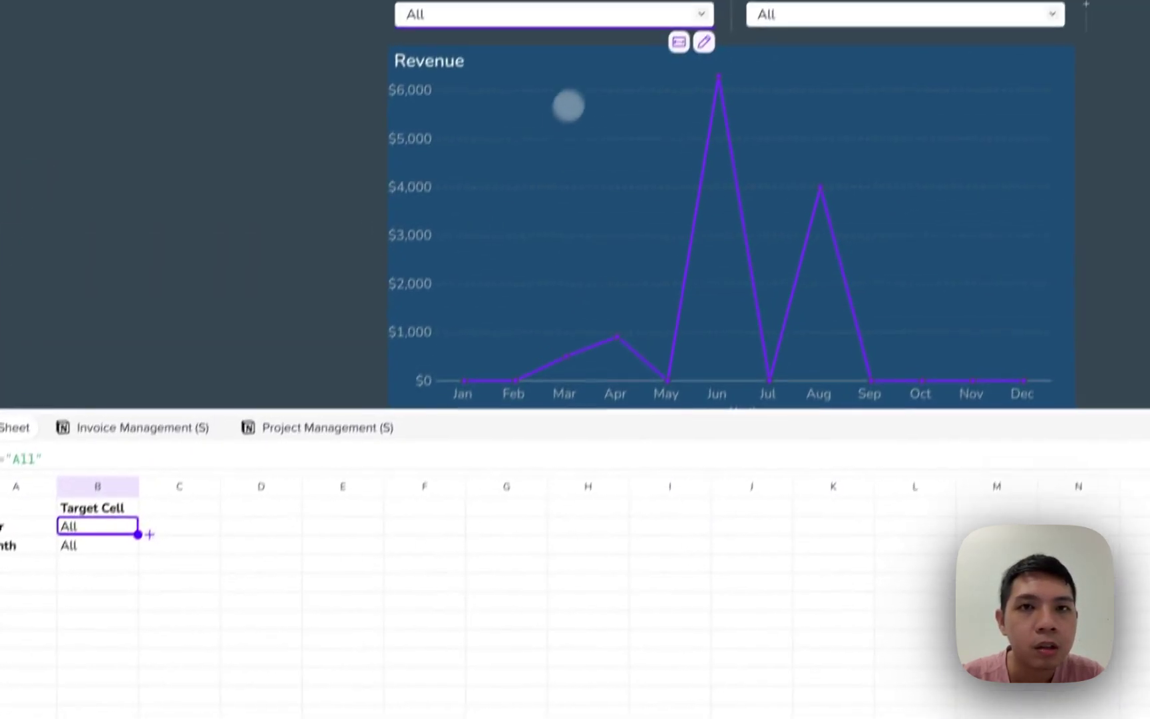
- Set the Year filter to 2023 and check the Year target cell in Variable against Revenue's Selected Year and All Year formulas
{"action": "left_click", "coordinate": [599, 62]}
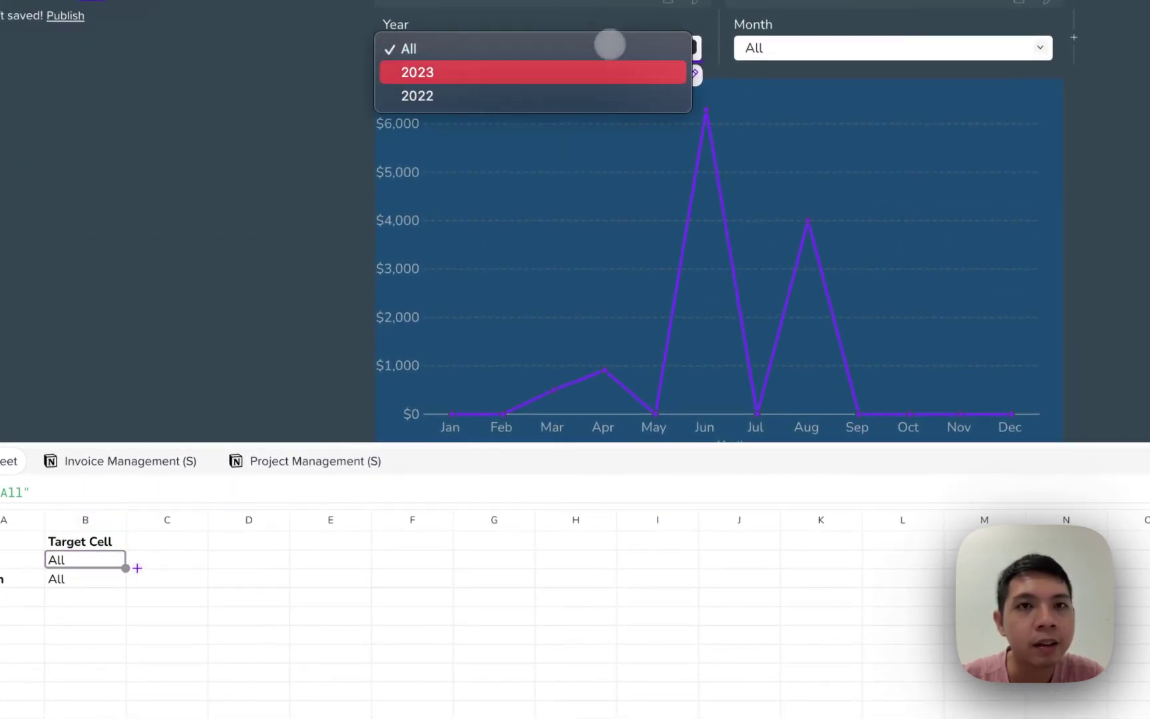
{"action": "left_click", "coordinate": [575, 72]}
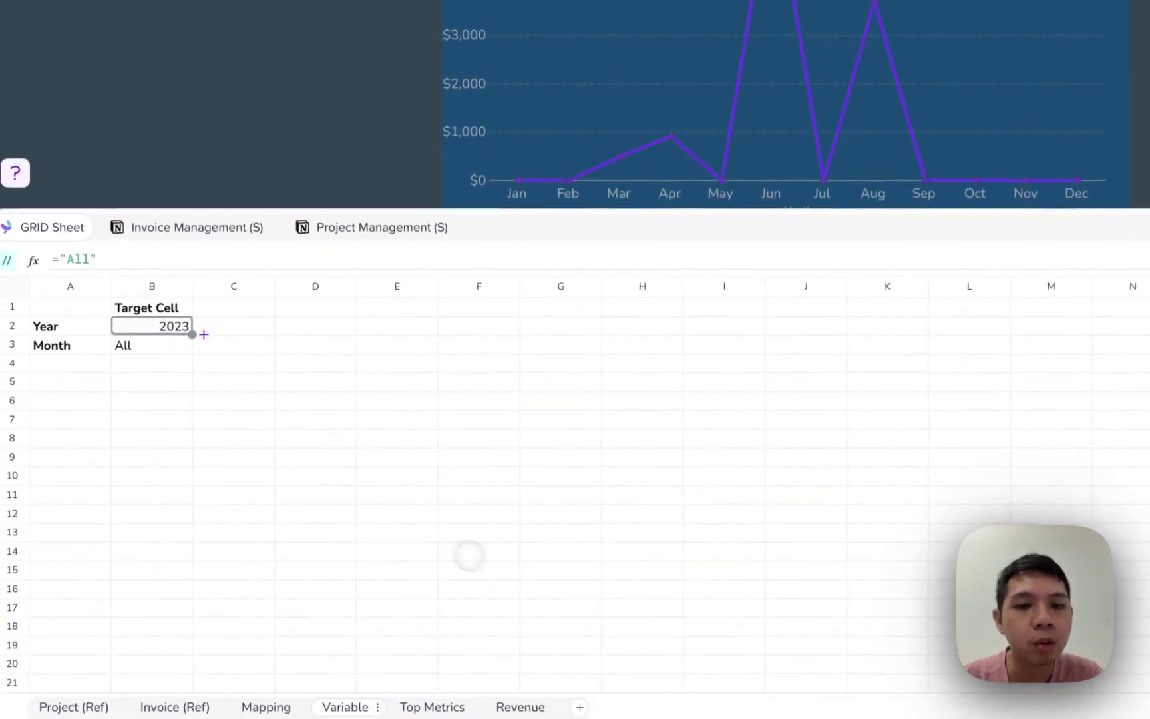
{"action": "left_click", "coordinate": [521, 703]}
{"action": "left_click", "coordinate": [270, 341]}
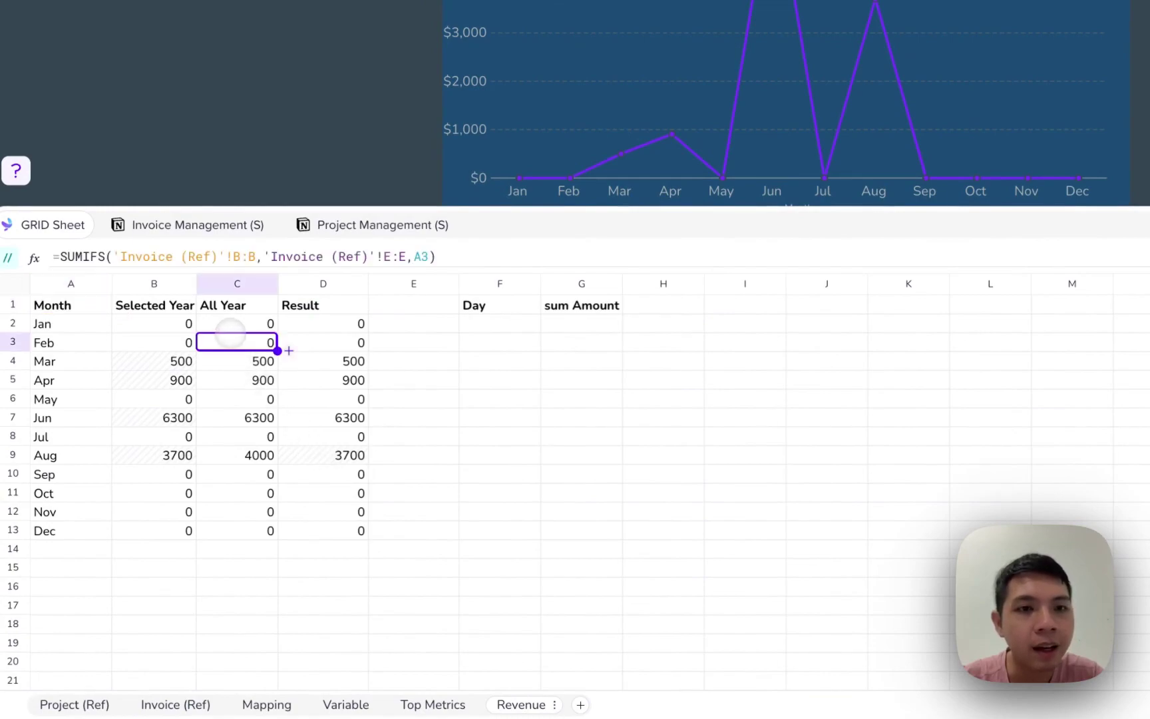
{"action": "left_click", "coordinate": [189, 326]}
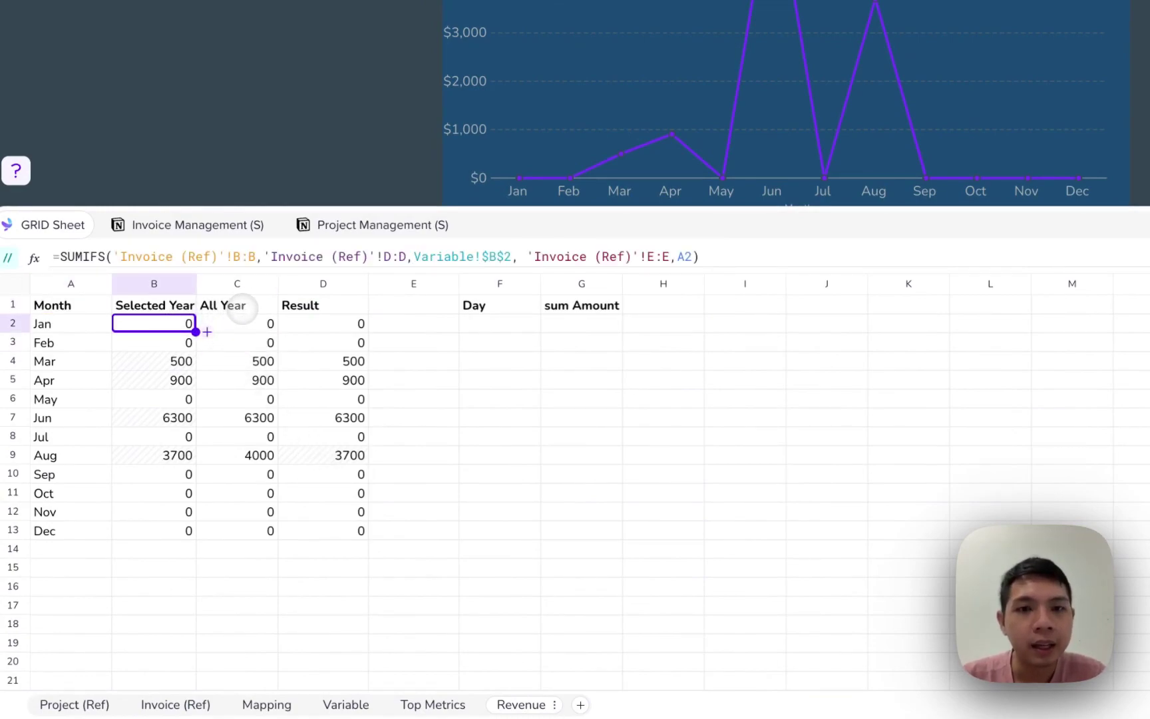
- Examine the month criterion A2 in January's Selected Year formula, checking it against the Month column of Invoice (Ref)
{"action": "key", "text": "Up"}
{"action": "key", "text": "Down"}
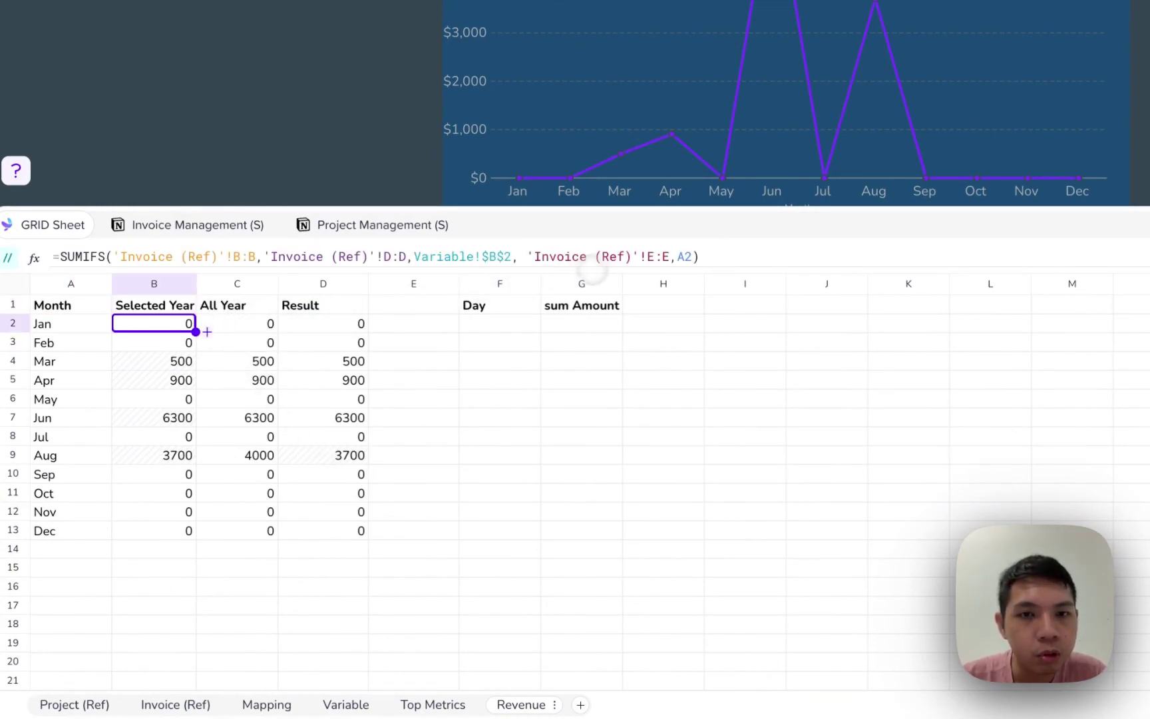
{"action": "left_click", "coordinate": [631, 257]}
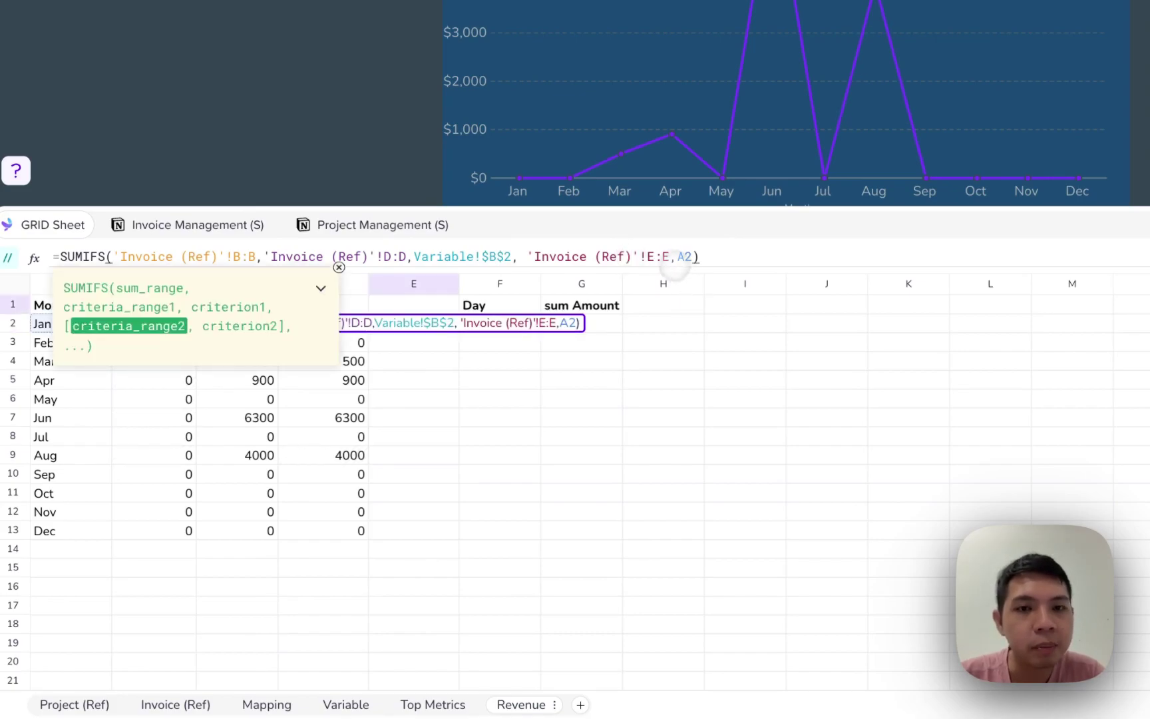
{"action": "key", "text": "Escape"}
{"action": "left_click", "coordinate": [169, 696]}
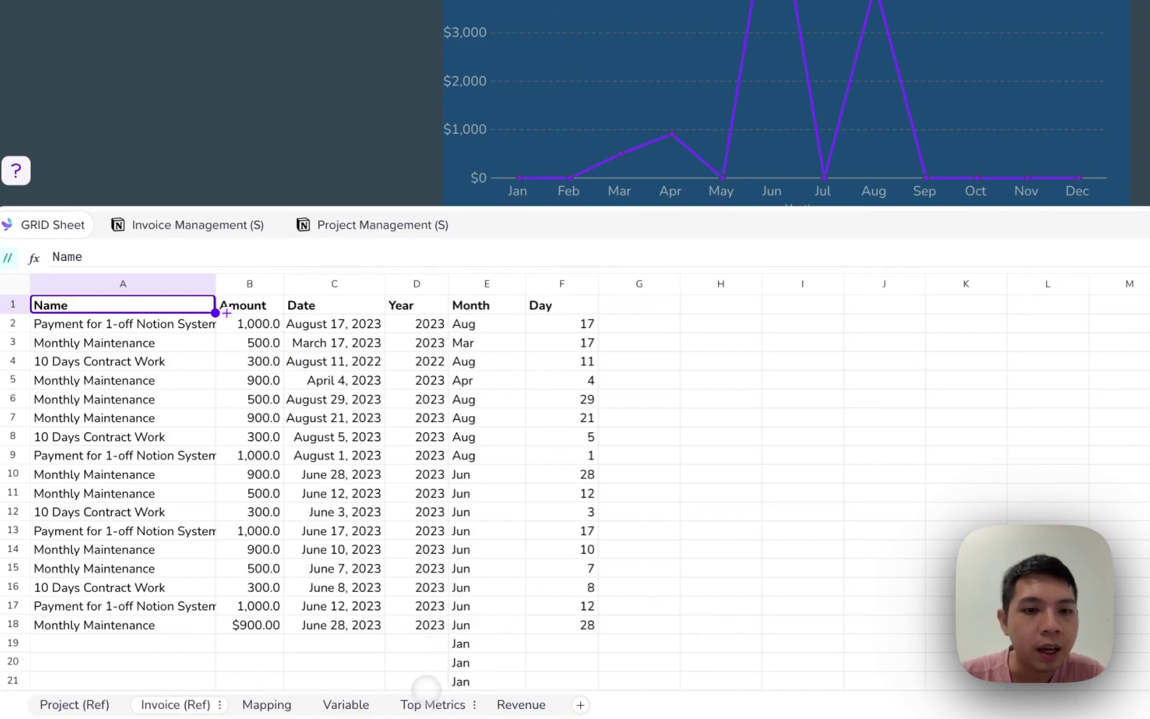
{"action": "left_click", "coordinate": [424, 696]}
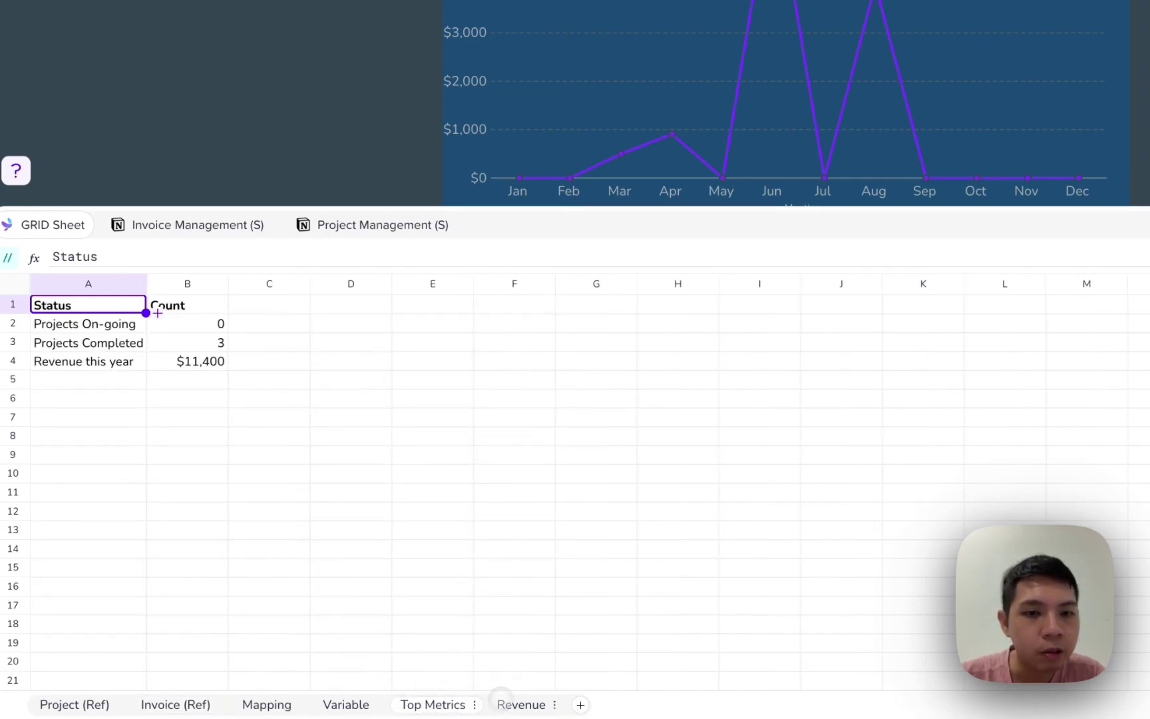
{"action": "left_click", "coordinate": [503, 700]}
{"action": "left_click", "coordinate": [180, 325]}
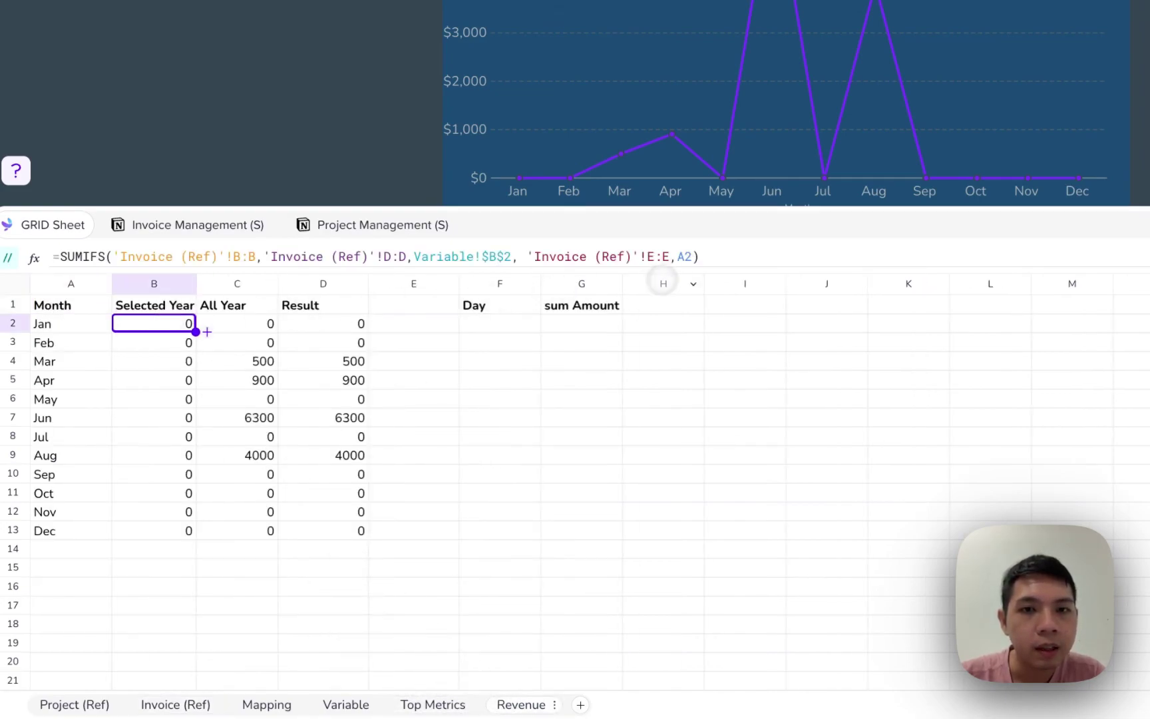
{"action": "left_click", "coordinate": [679, 257]}
{"action": "key", "text": "Escape"}
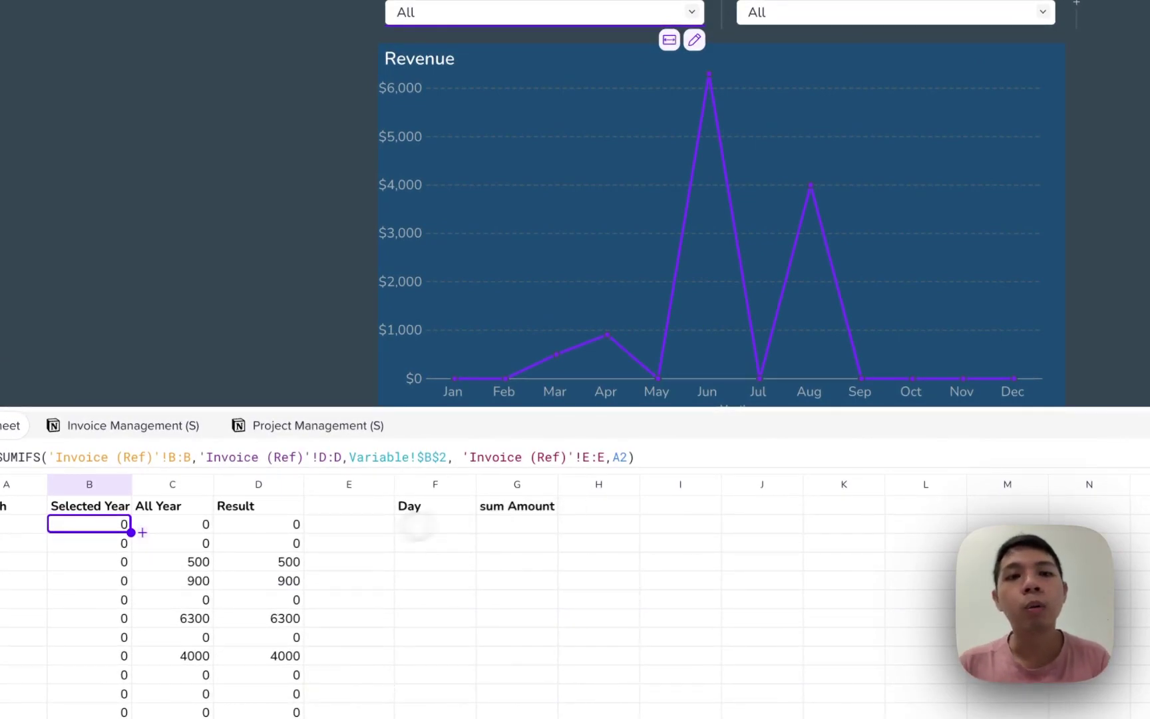
- Examine the All Year SUMIFS and Result IF formulas in Revenue while switching the Year filter between 2023 and All
{"action": "left_click", "coordinate": [203, 529]}
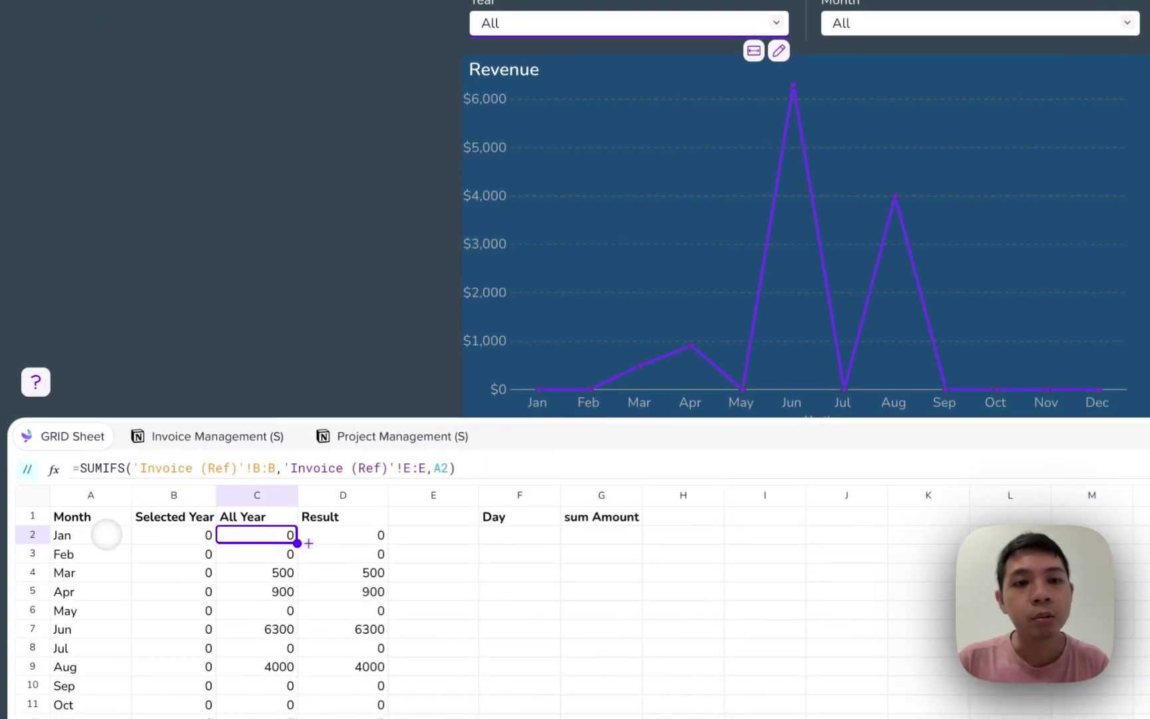
{"action": "key", "text": "Right"}
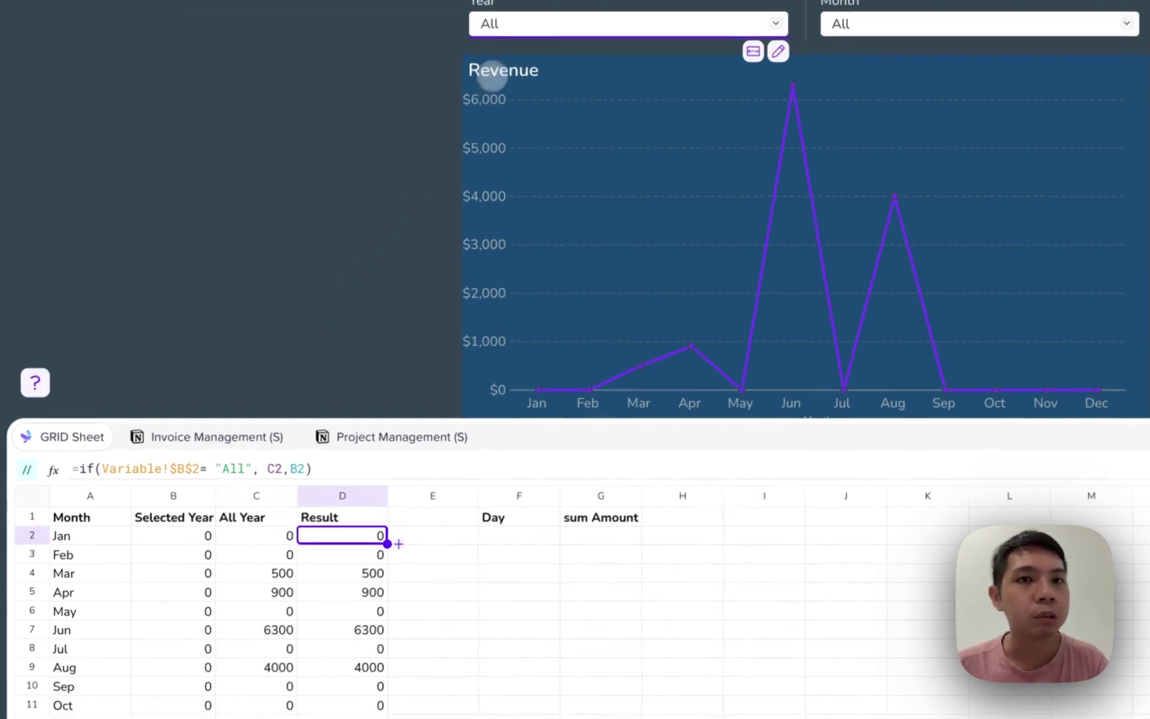
{"action": "left_click", "coordinate": [468, 60]}
{"action": "left_click", "coordinate": [472, 75]}
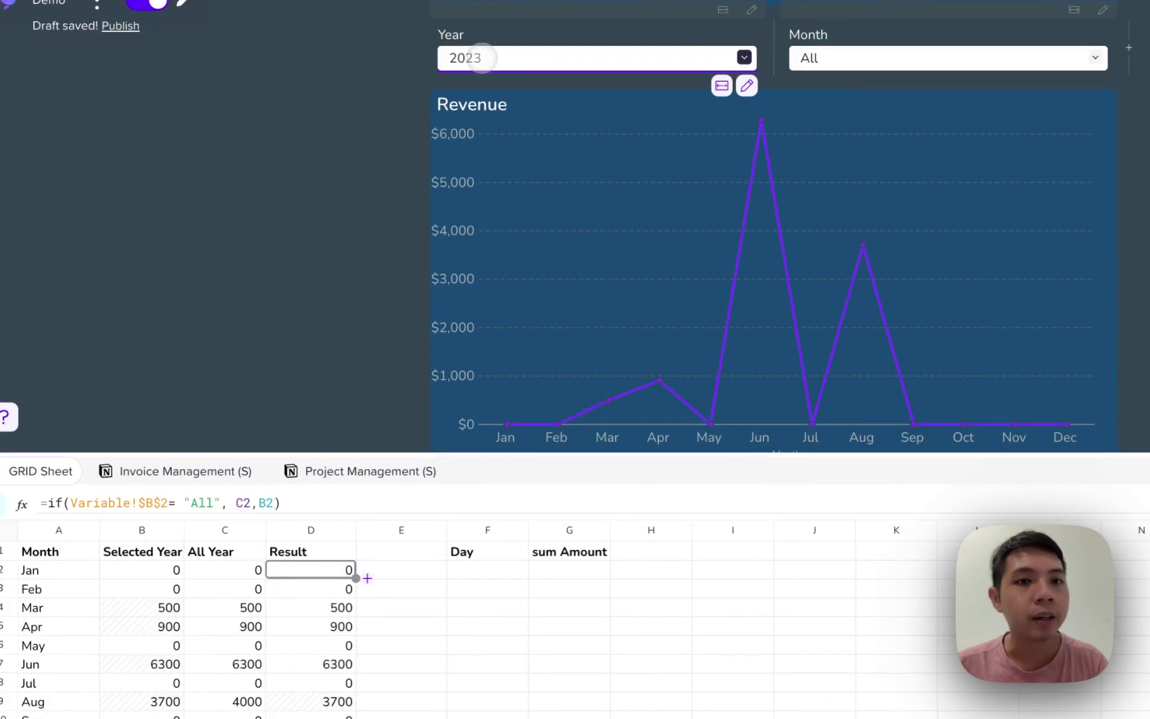
{"action": "left_click", "coordinate": [482, 58]}
{"action": "left_click", "coordinate": [464, 36]}
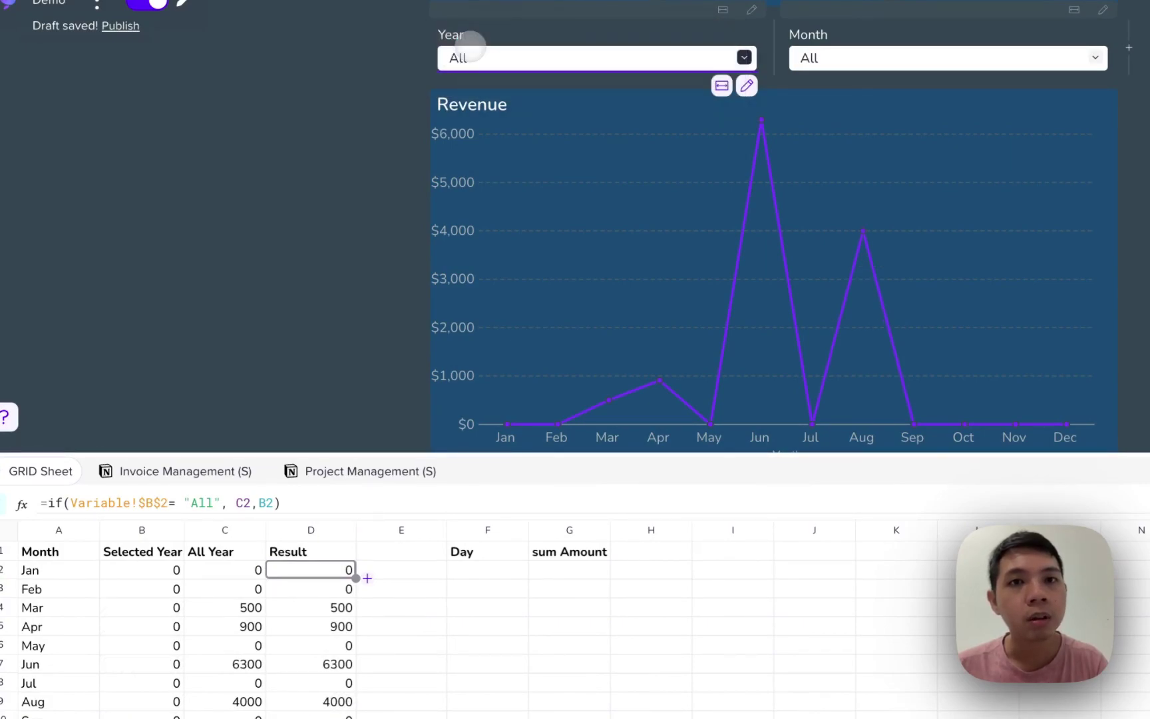
{"action": "left_click", "coordinate": [463, 58]}
{"action": "left_click", "coordinate": [466, 82]}
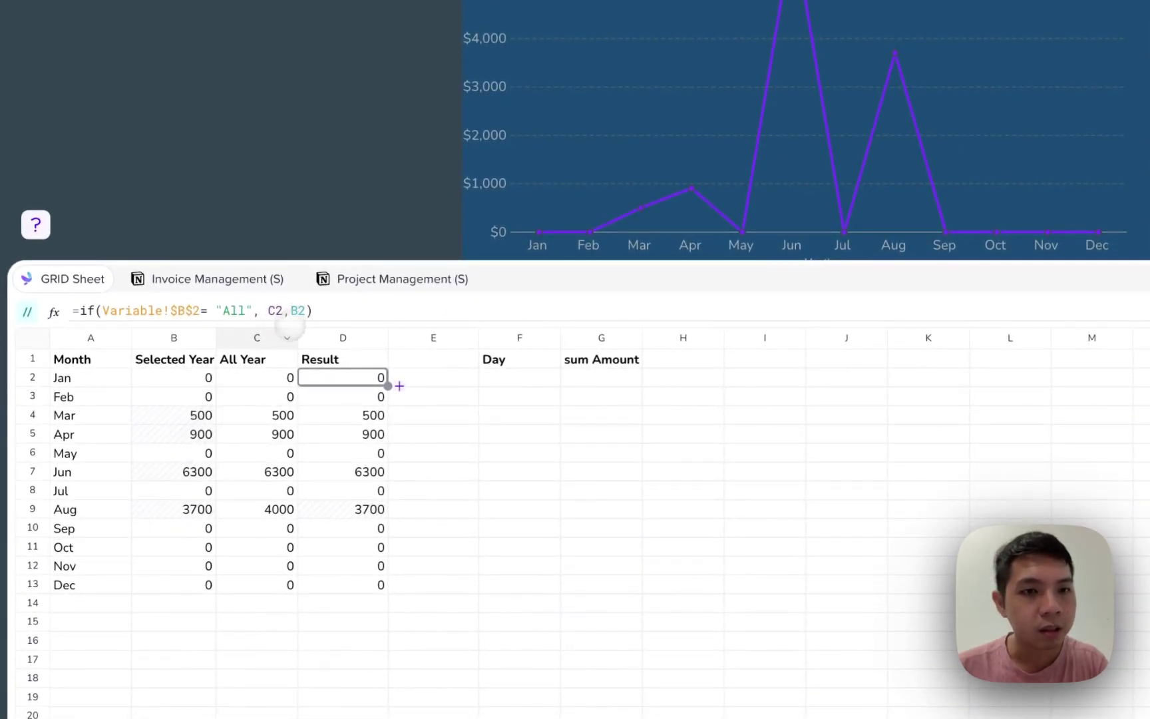
{"action": "left_click", "coordinate": [509, 29]}
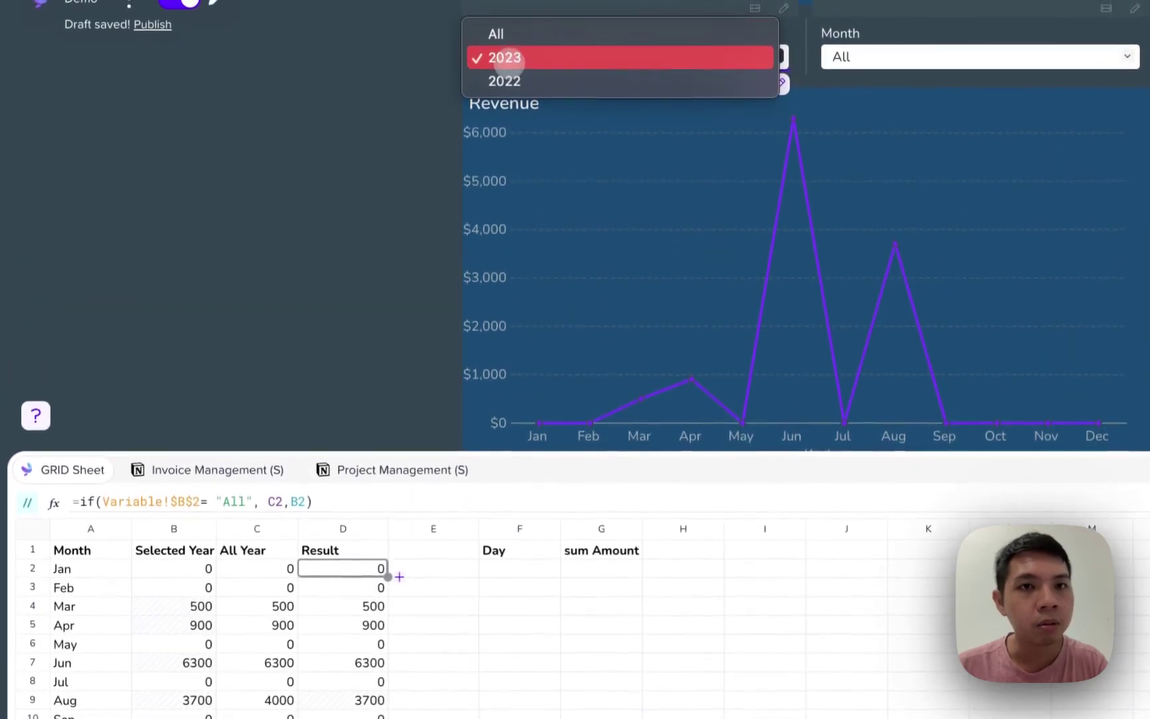
{"action": "left_click", "coordinate": [487, 6]}
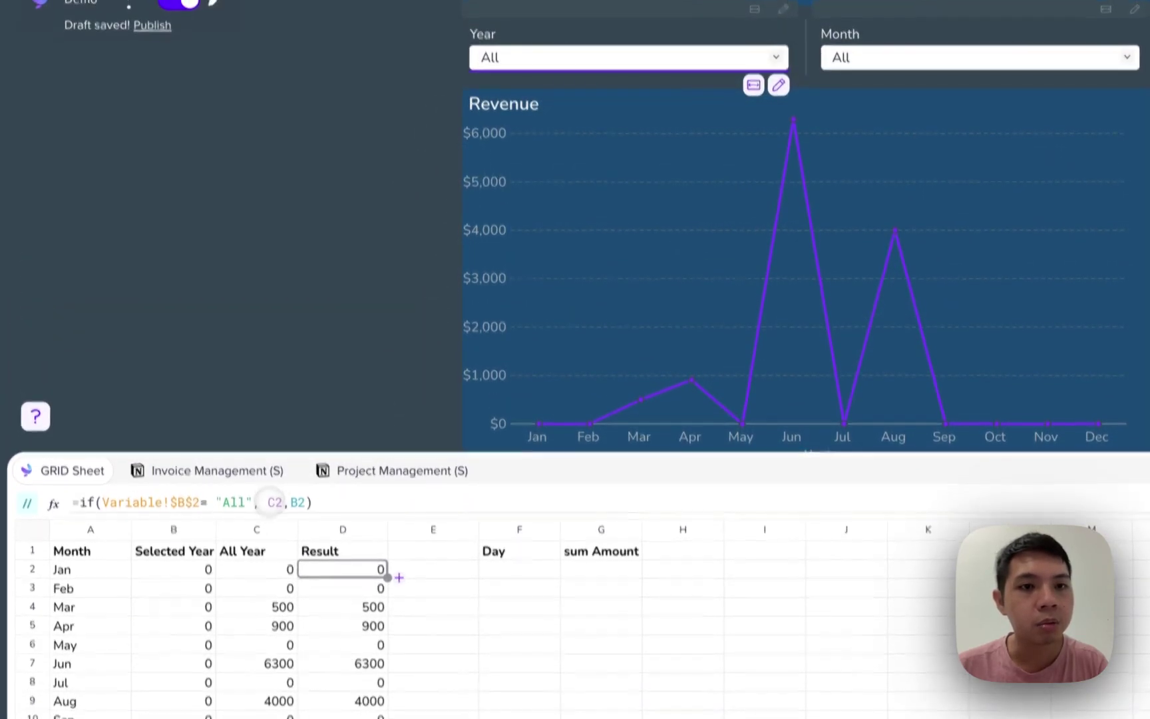
{"action": "left_click", "coordinate": [345, 510]}
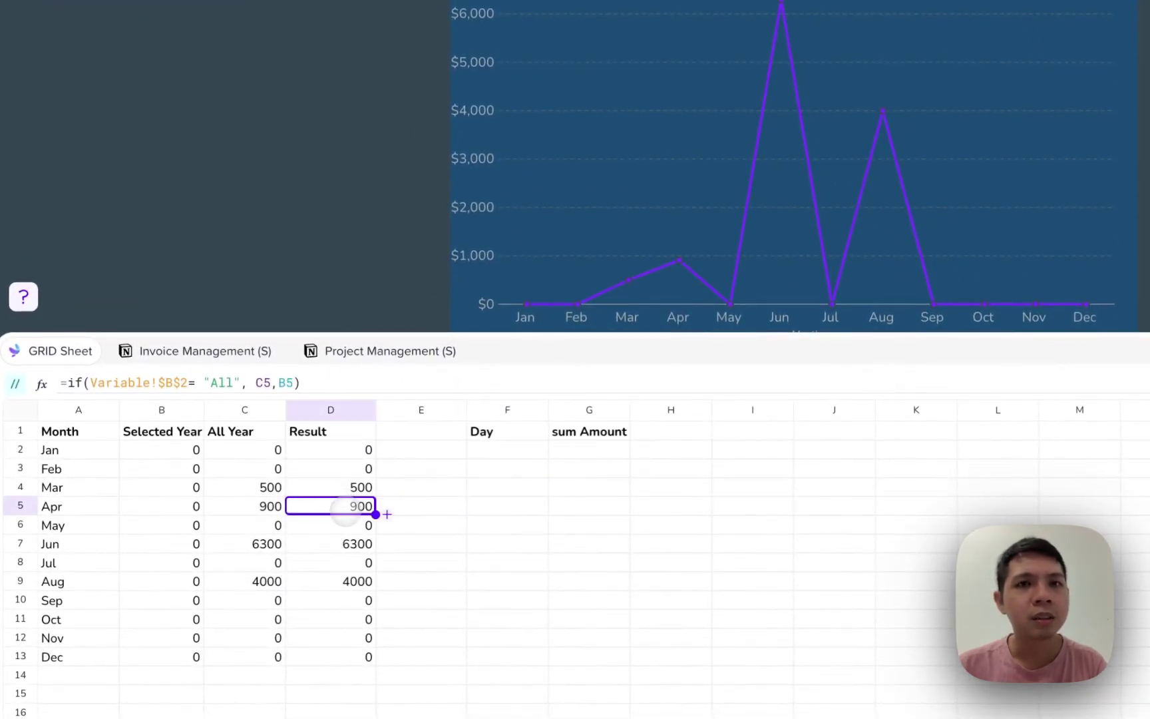
{"action": "left_click", "coordinate": [365, 452]}
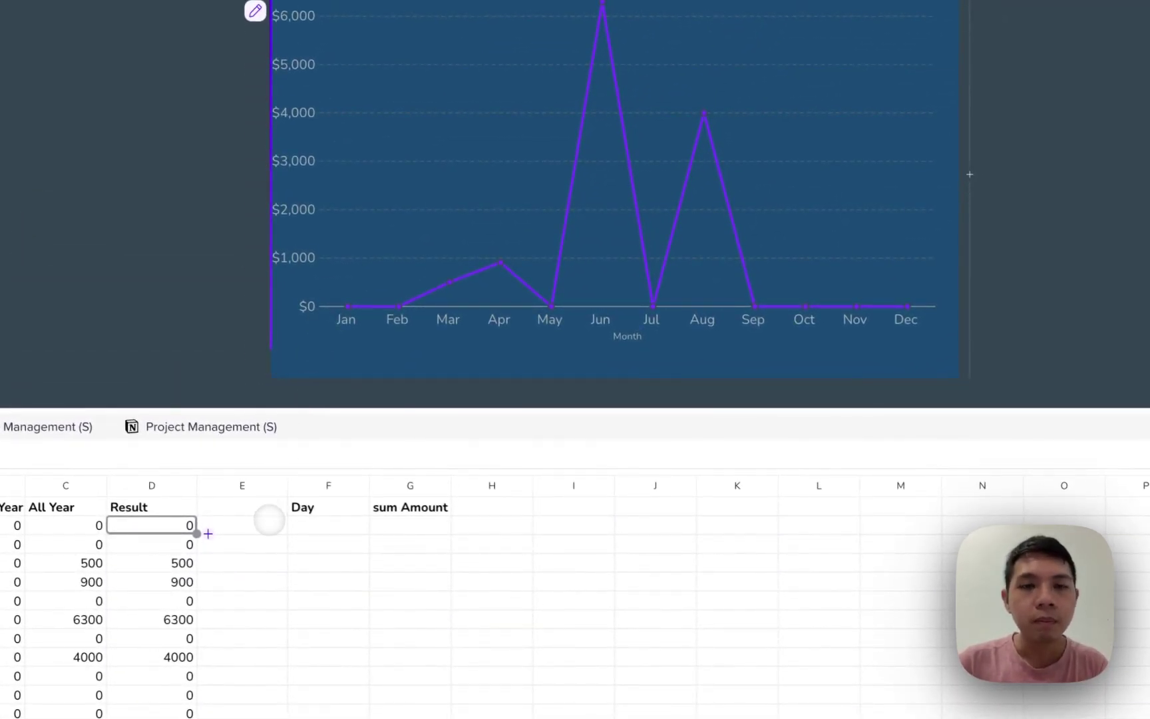
- Set the Month filter to Jun and review the daily Revenue chart alongside the Day and sum Amount columns
{"action": "scroll", "coordinate": [398, 308], "scroll_direction": "up", "scroll_amount": 4}
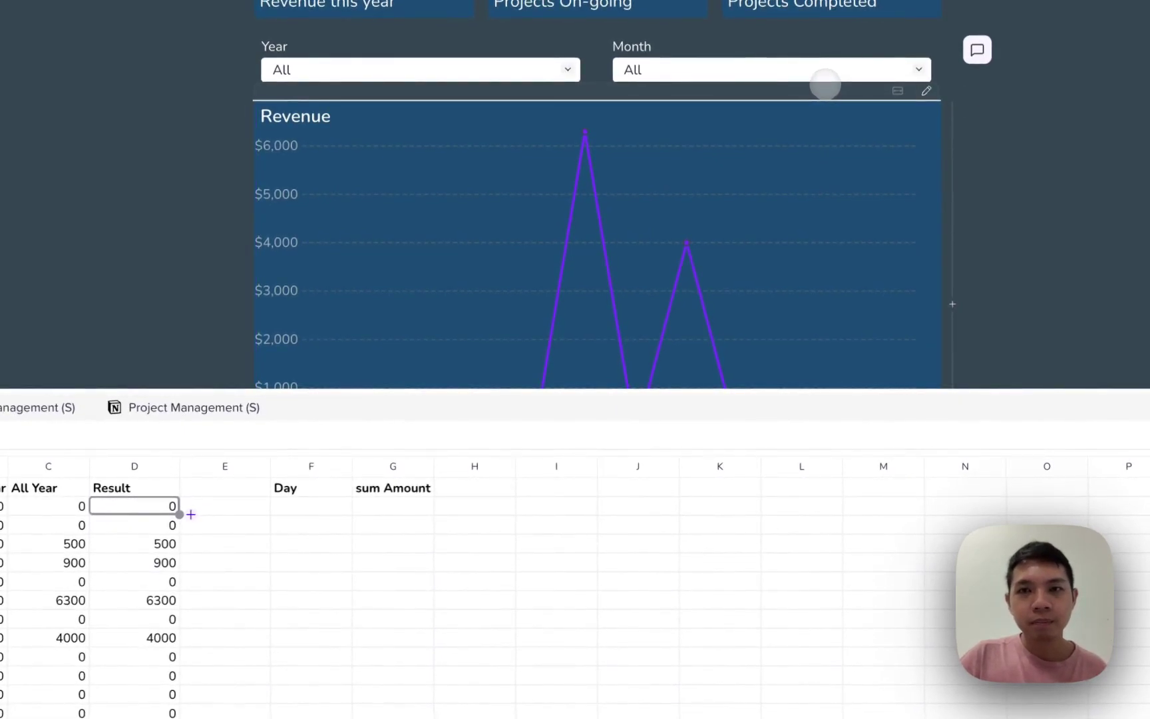
{"action": "left_click", "coordinate": [825, 78]}
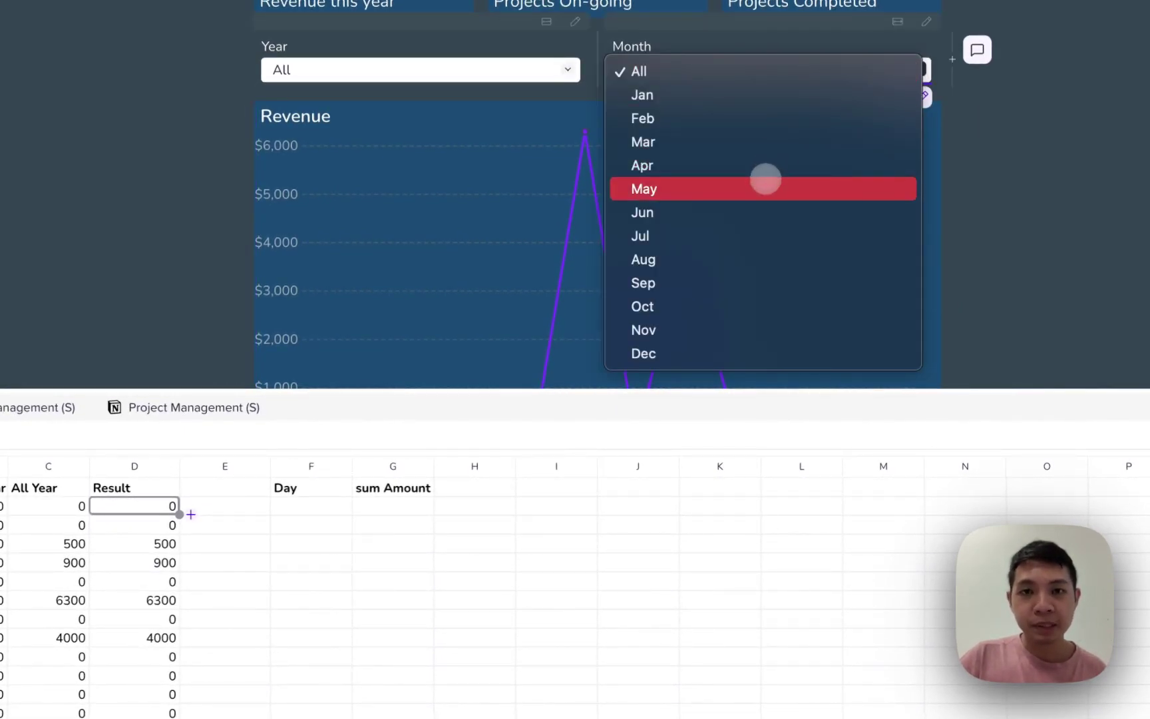
{"action": "left_click", "coordinate": [742, 211]}
{"action": "scroll", "coordinate": [741, 208], "scroll_direction": "down", "scroll_amount": 3}
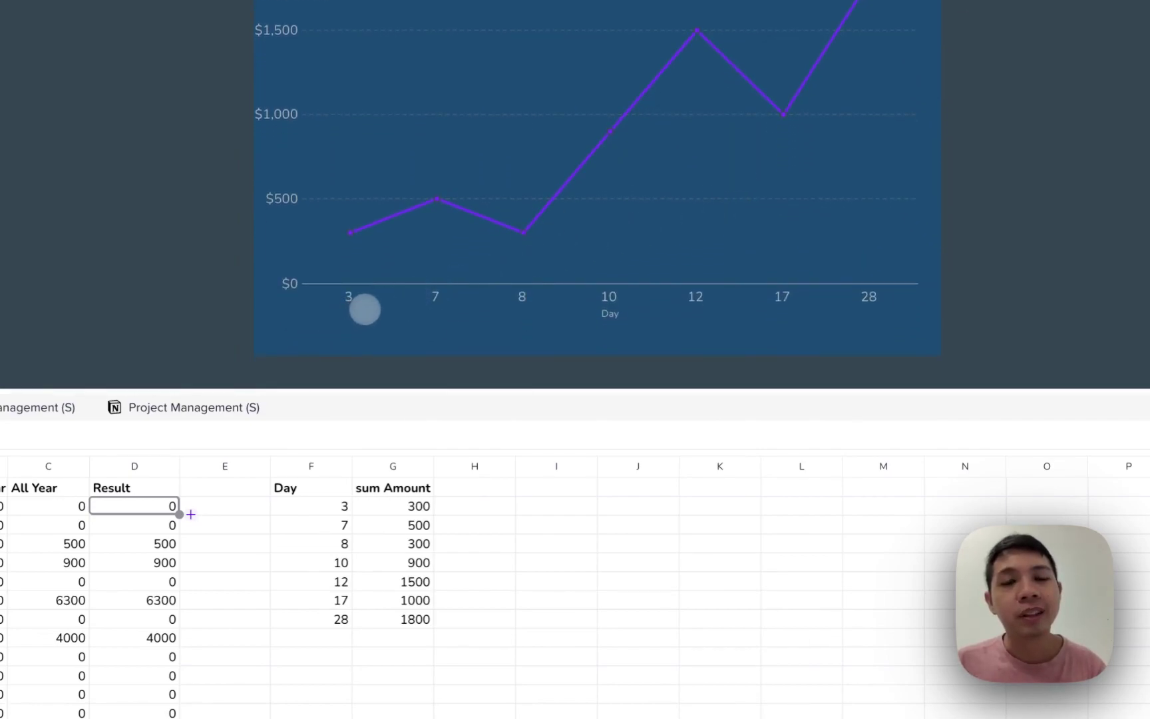
{"action": "scroll", "coordinate": [699, 292], "scroll_direction": "up", "scroll_amount": 1}
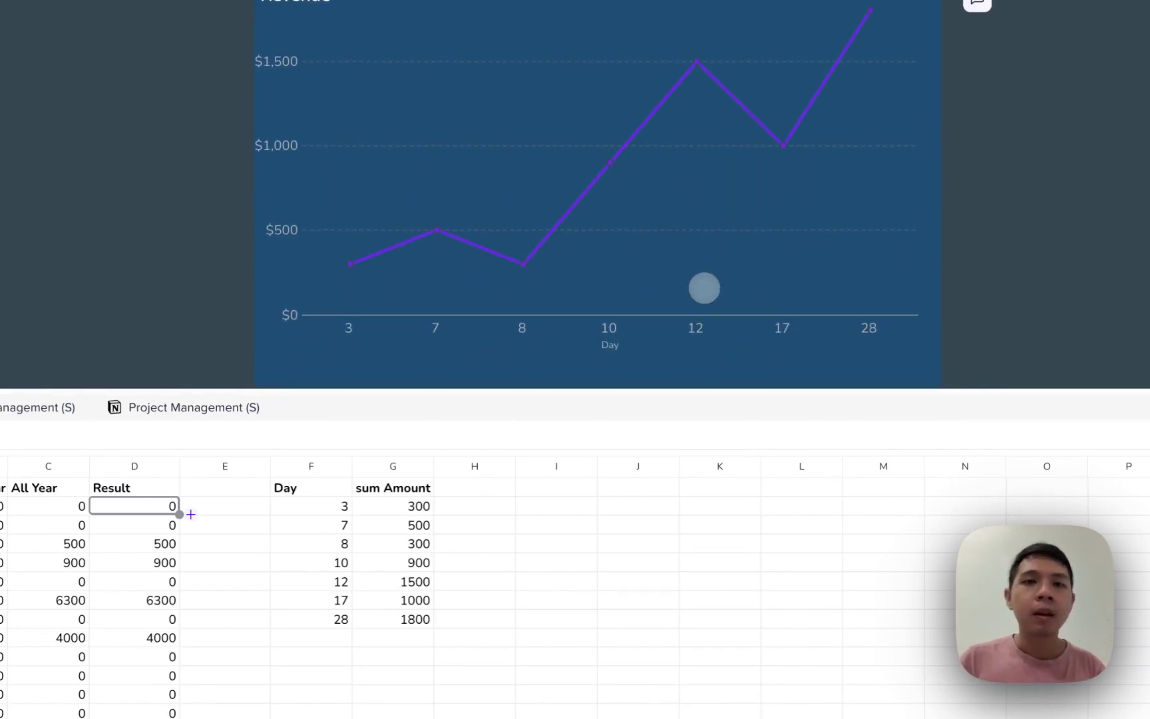
- Inspect the Day and sum Amount cells and the IF/QUERY formula in the Day header cell that generates them
{"action": "left_click", "coordinate": [407, 601]}
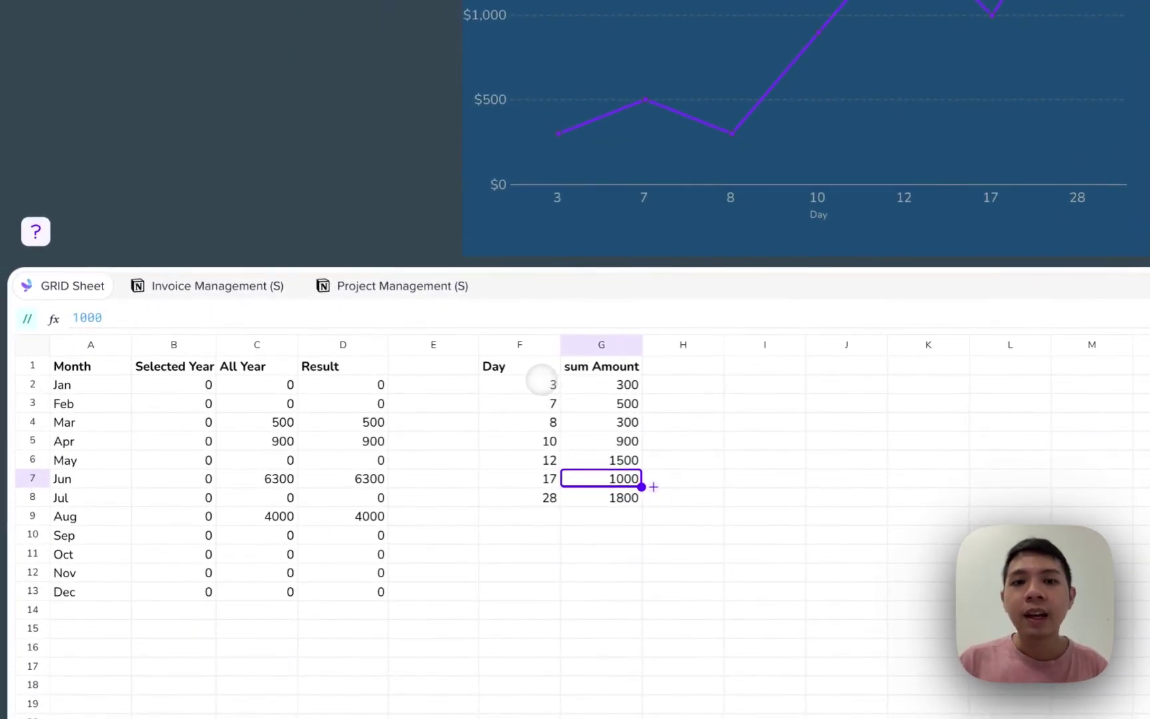
{"action": "left_click", "coordinate": [541, 382]}
{"action": "key", "text": "Right"}
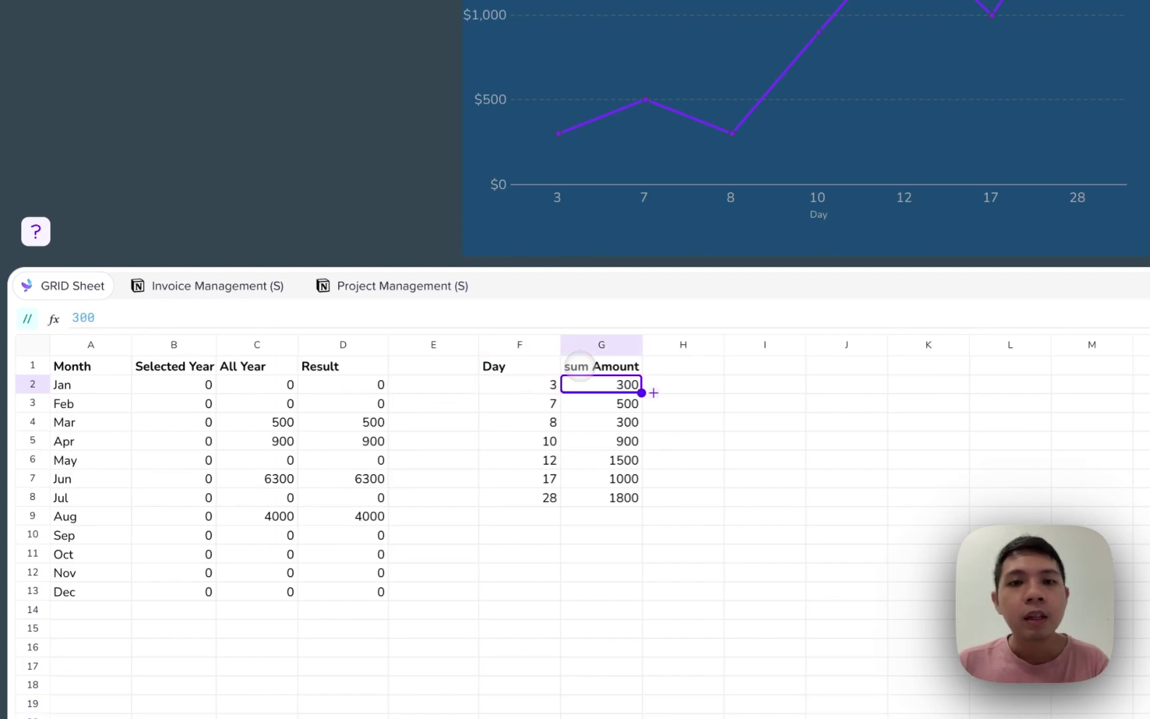
{"action": "key", "text": "Left"}
{"action": "key", "text": "Up"}
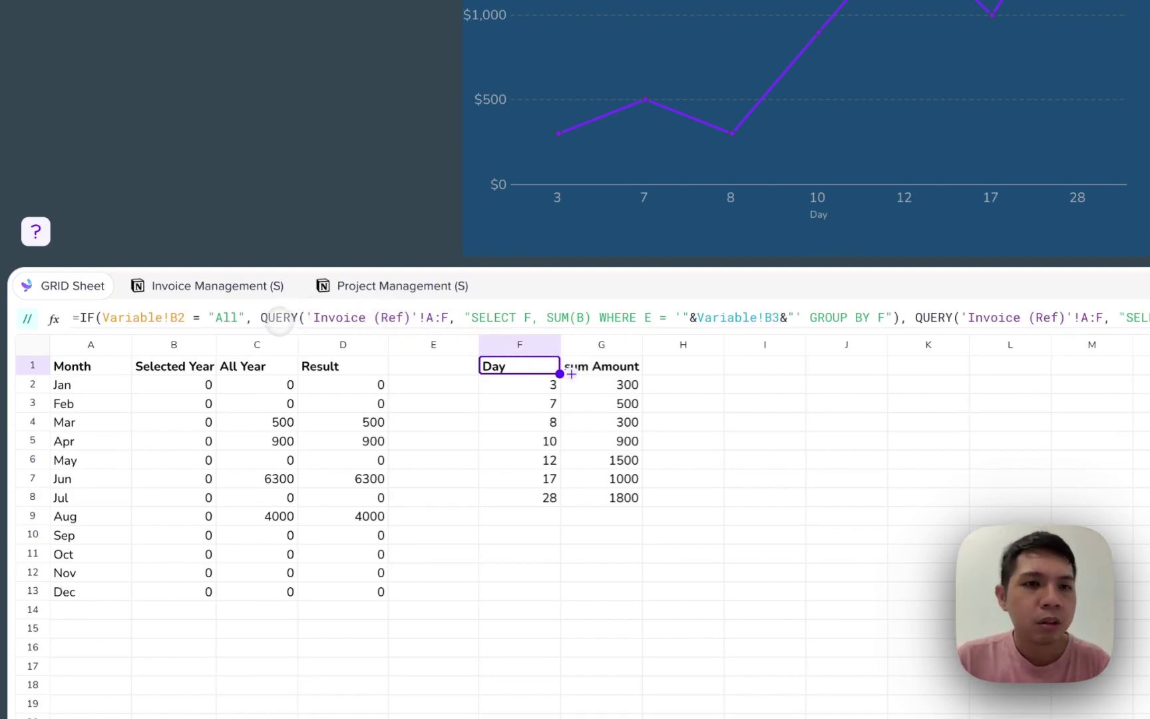
{"action": "double_click", "coordinate": [279, 318]}
{"action": "key", "text": "ctrl+a"}
{"action": "key", "text": "Escape"}
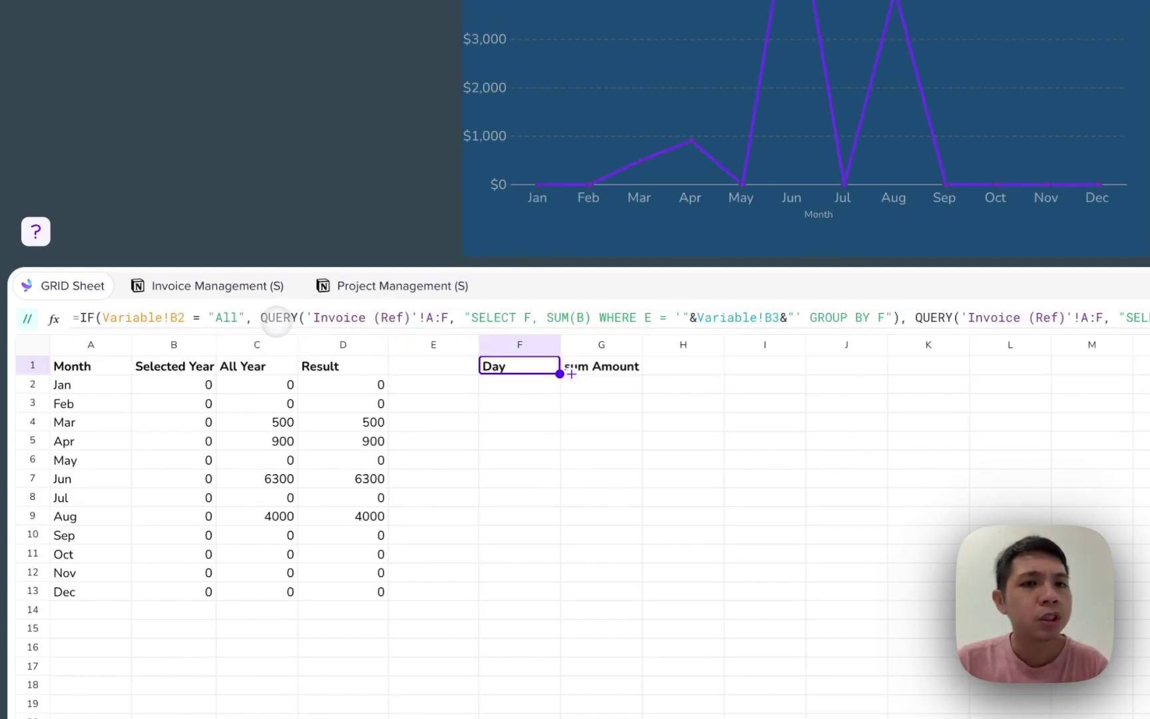
- Search the web for "google sheets query" in a new tab and skim the BenLCollins.com article on the Query function
{"action": "scroll", "coordinate": [276, 319], "scroll_direction": "up", "scroll_amount": 5}
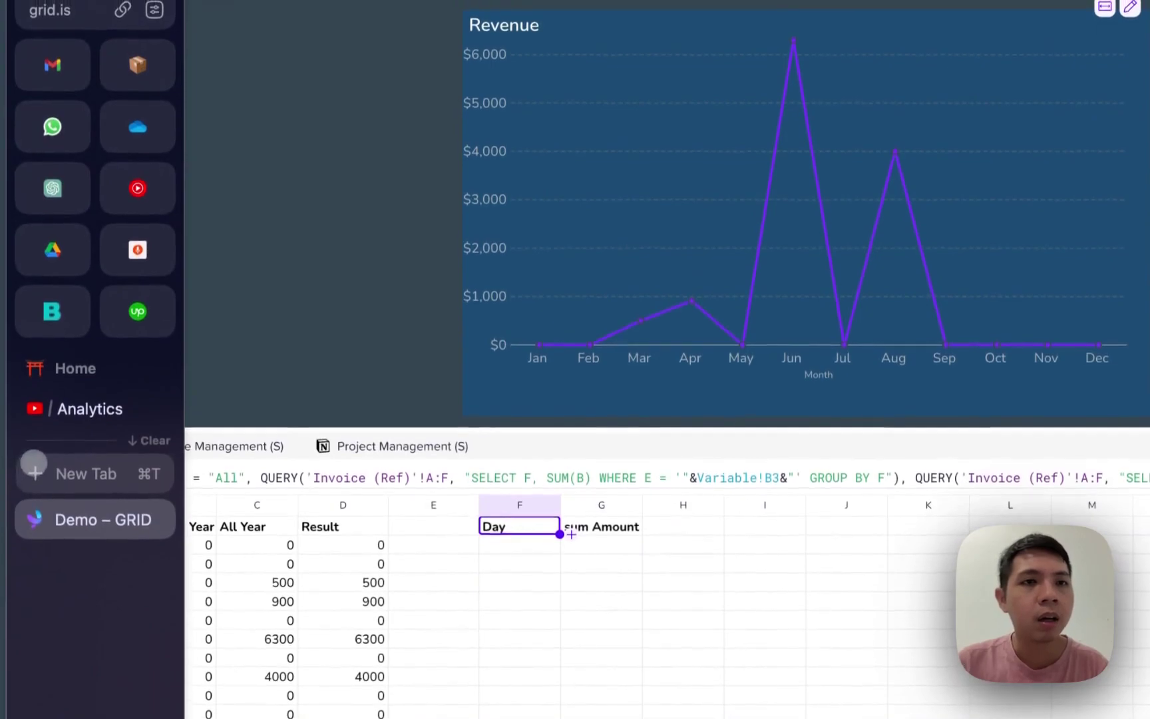
{"action": "left_click", "coordinate": [36, 464]}
{"action": "type", "text": "google sheets query"}
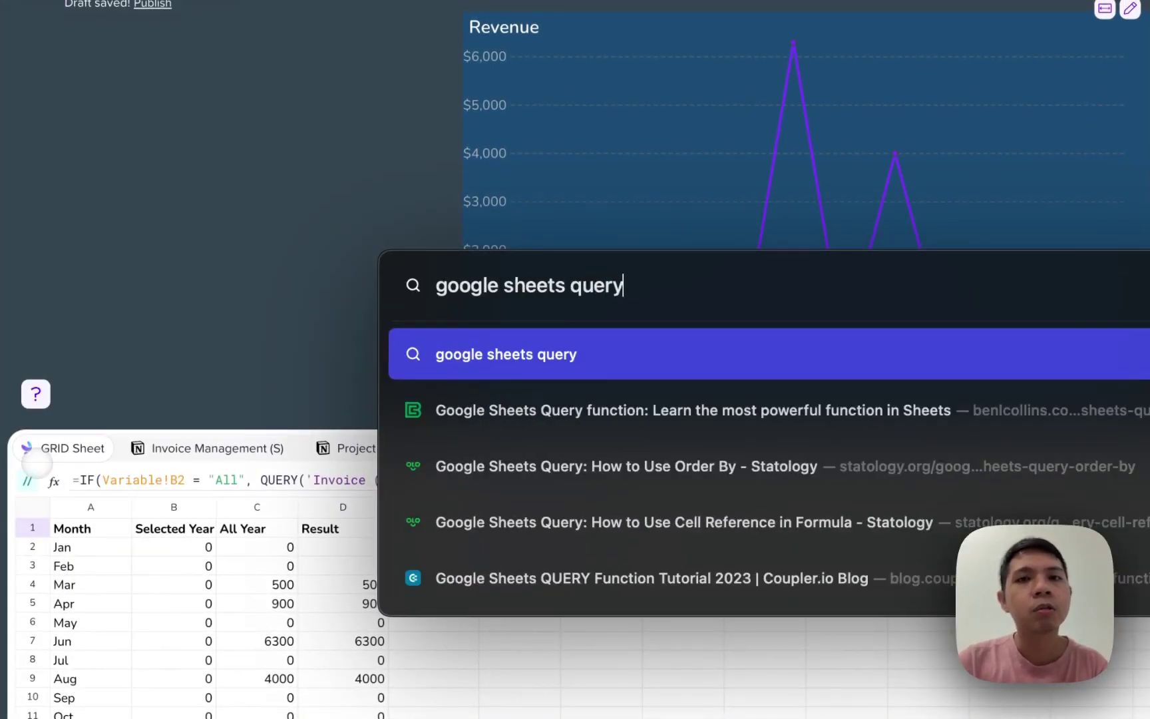
{"action": "key", "text": "Return"}
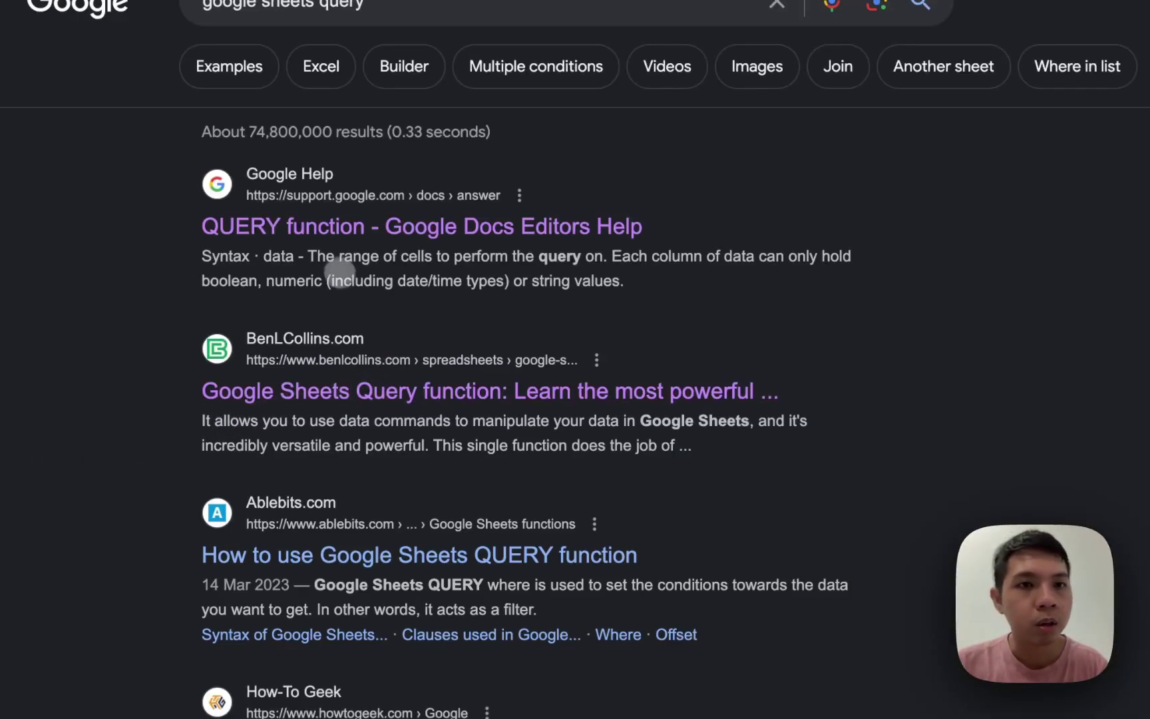
{"action": "left_click", "coordinate": [283, 378]}
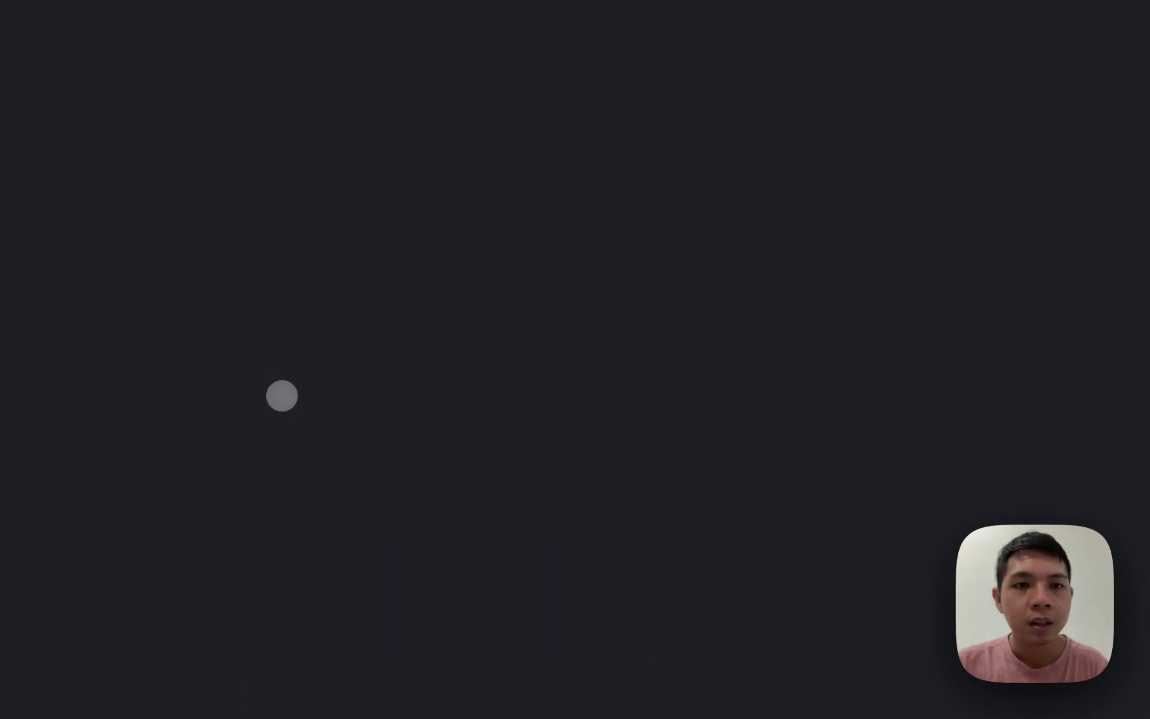
{"action": "scroll", "coordinate": [485, 204], "scroll_direction": "down", "scroll_amount": 15}
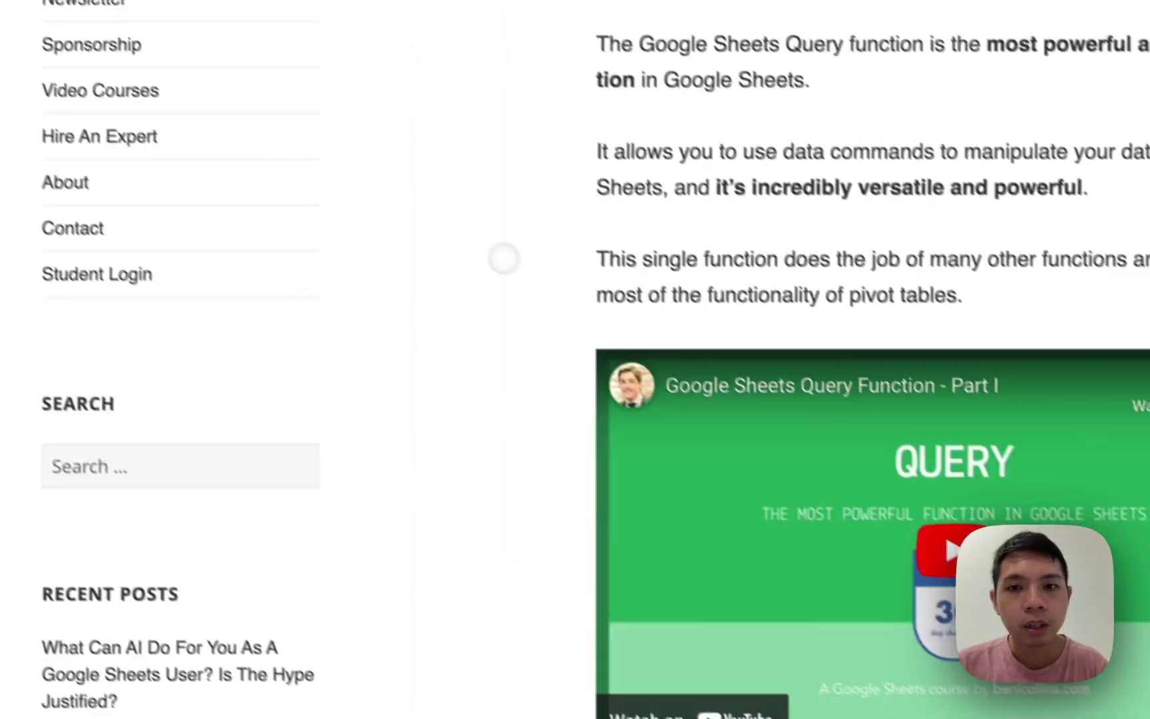
- Read the article's QUERY arguments and its =QUERY(A1:D234,"SELECT B, D",1) example, and return to the GRID demo document
{"action": "scroll", "coordinate": [644, 228], "scroll_direction": "down", "scroll_amount": 8}
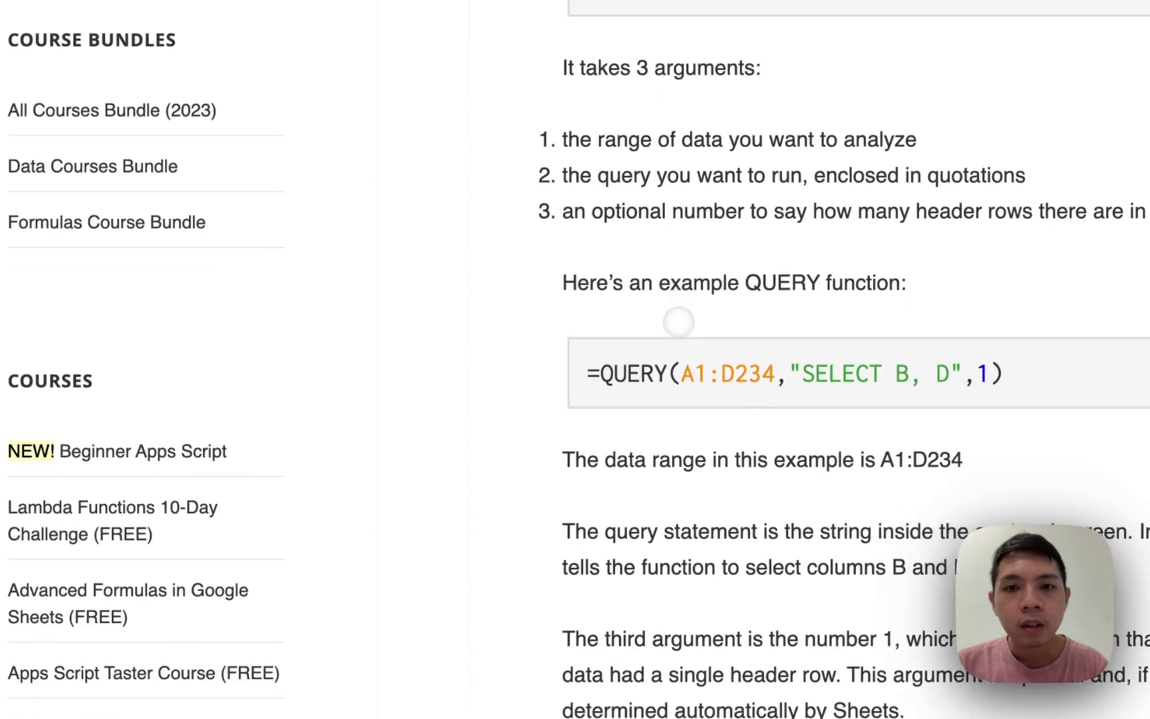
{"action": "scroll", "coordinate": [766, 522], "scroll_direction": "up", "scroll_amount": 1}
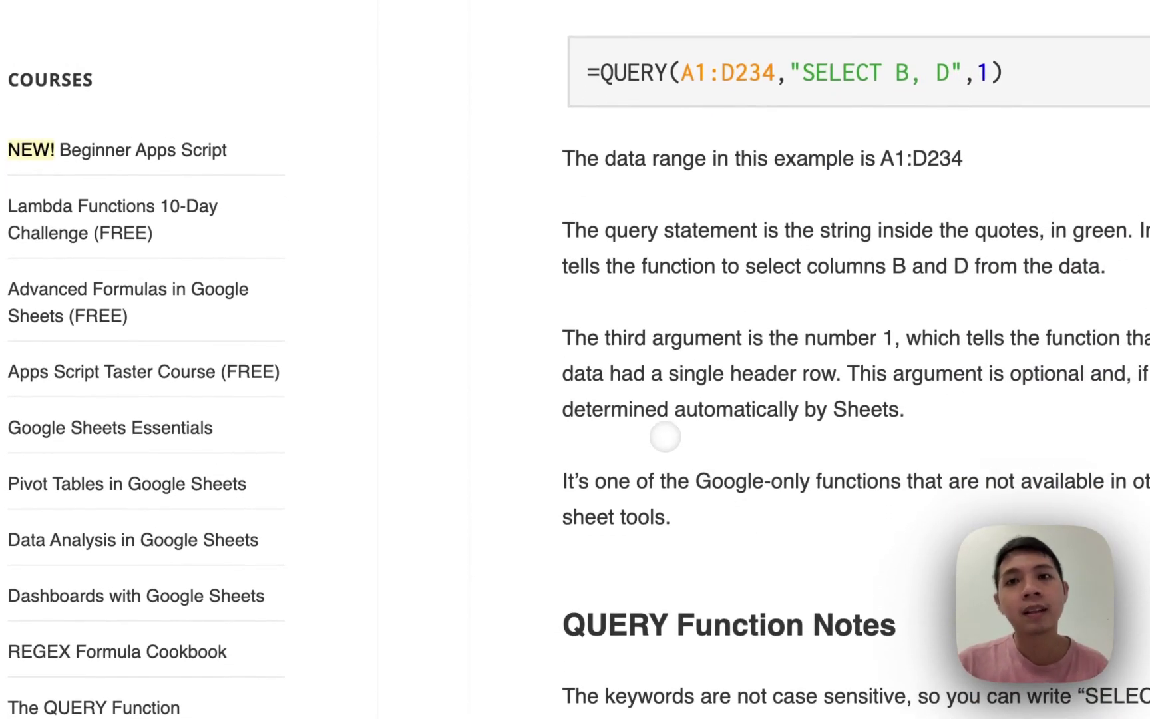
{"action": "mouse_move", "coordinate": [7, 433]}
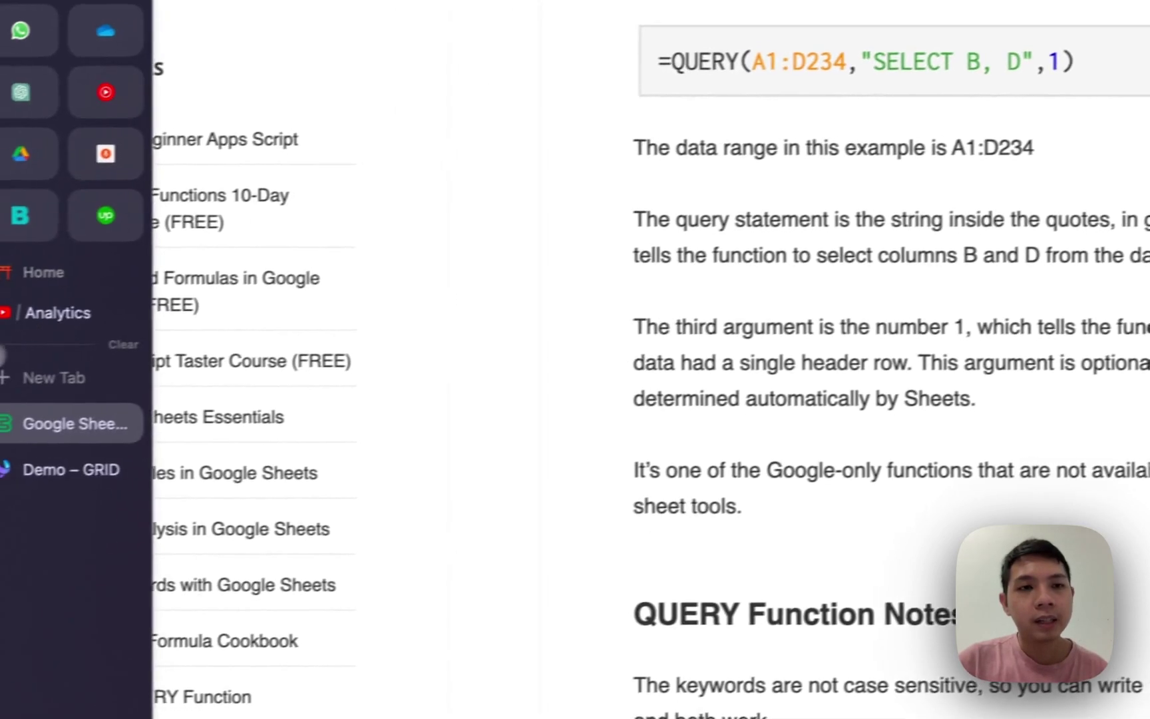
{"action": "left_click", "coordinate": [46, 469]}
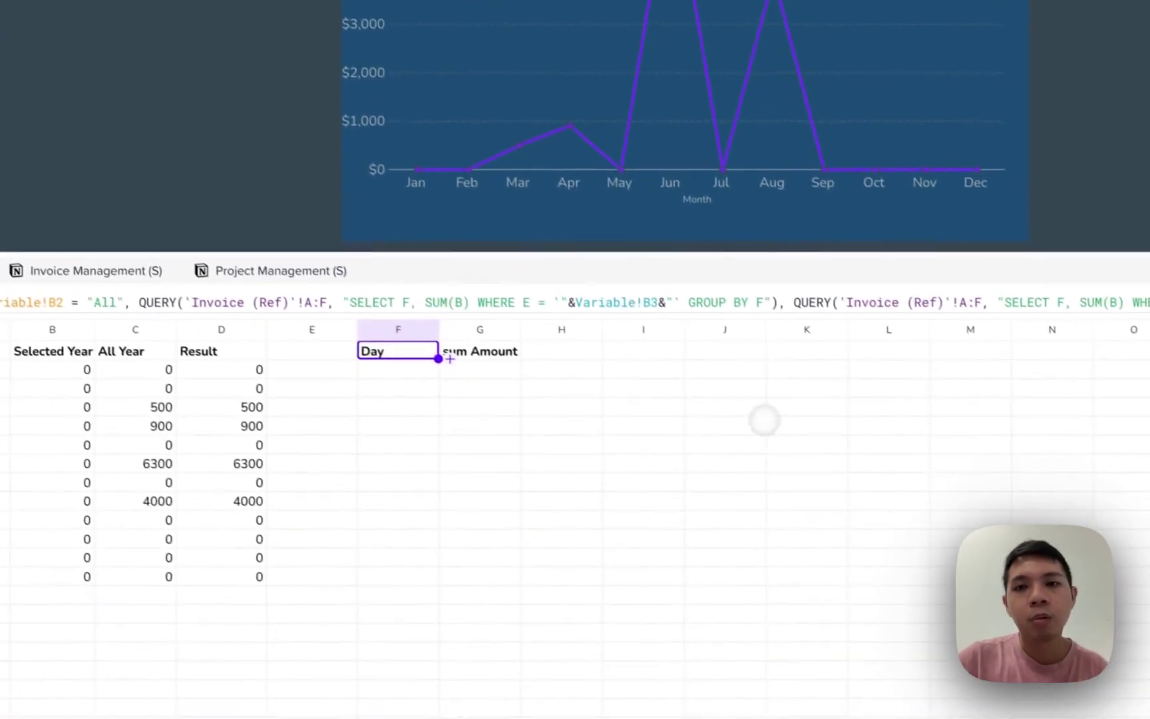
- Enter =QUERY('Invoice (Ref)'!A1:F20, "SELECT A") in cell J2 of the Revenue sheet
{"action": "left_click", "coordinate": [847, 428]}
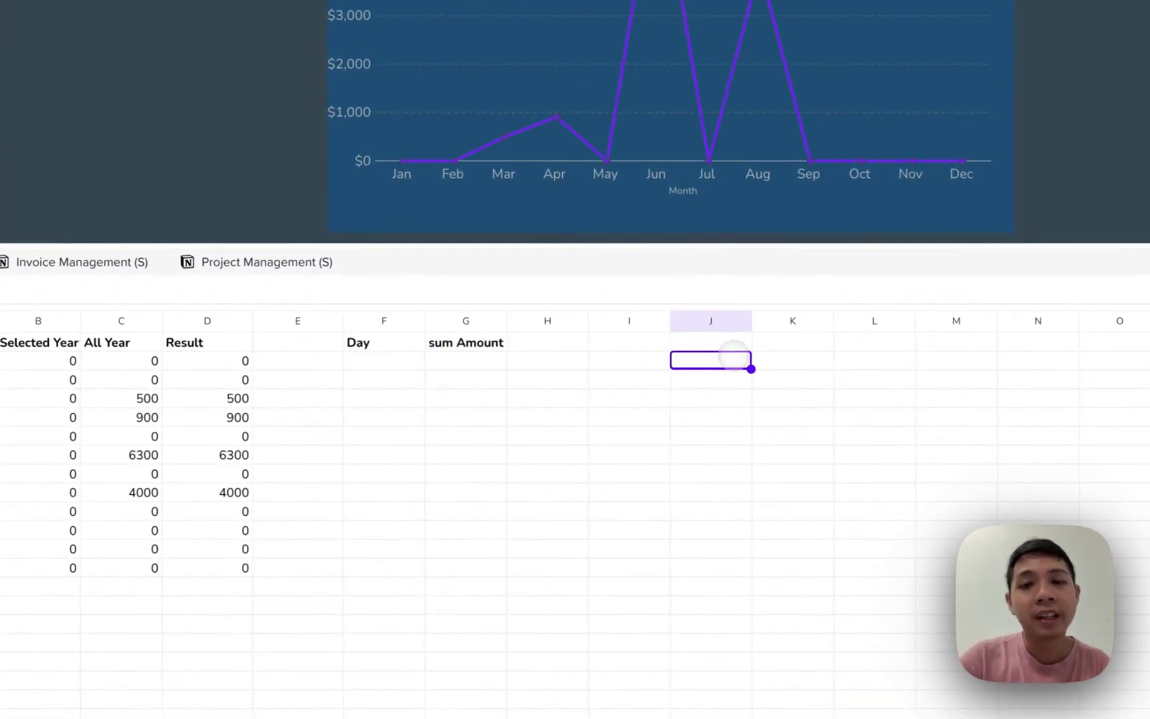
{"action": "type", "text": "=QUERY"}
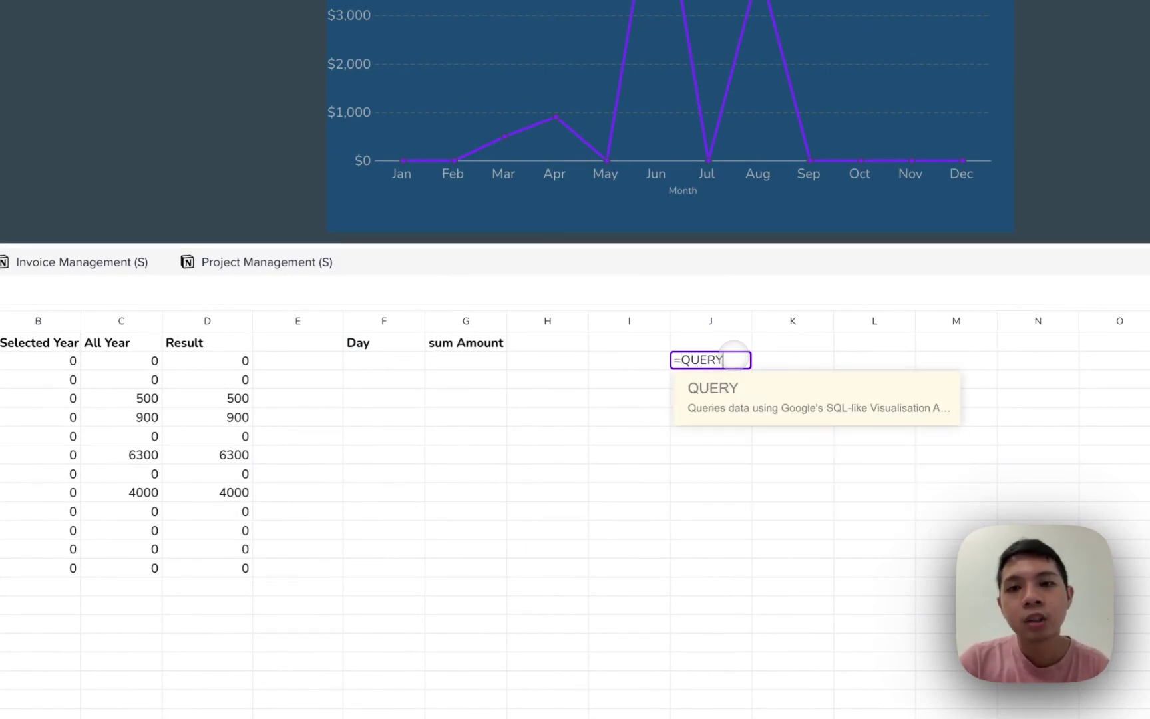
{"action": "type", "text": "("}
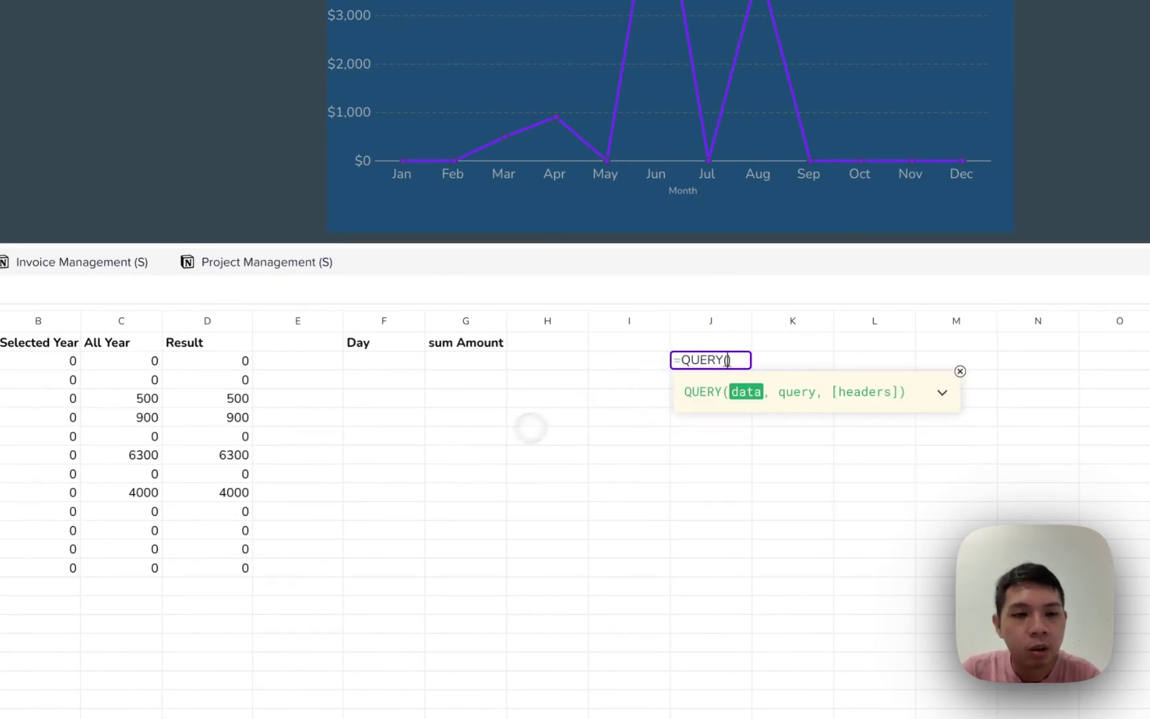
{"action": "left_click", "coordinate": [61, 711]}
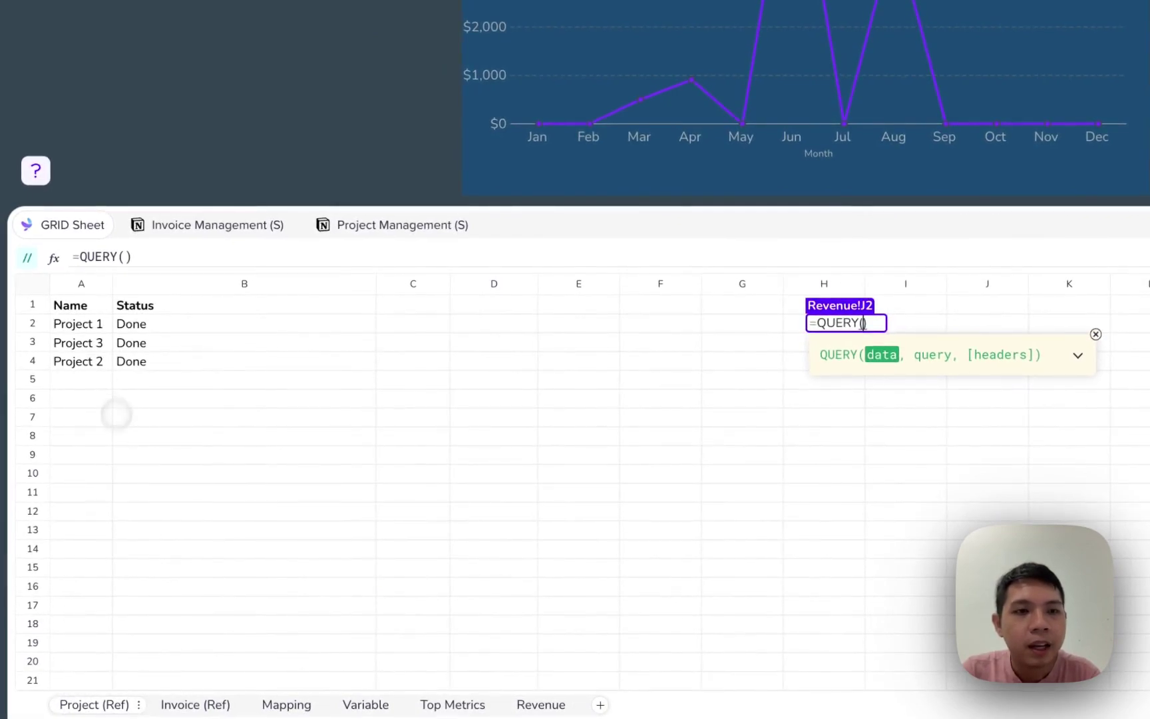
{"action": "left_click", "coordinate": [183, 704]}
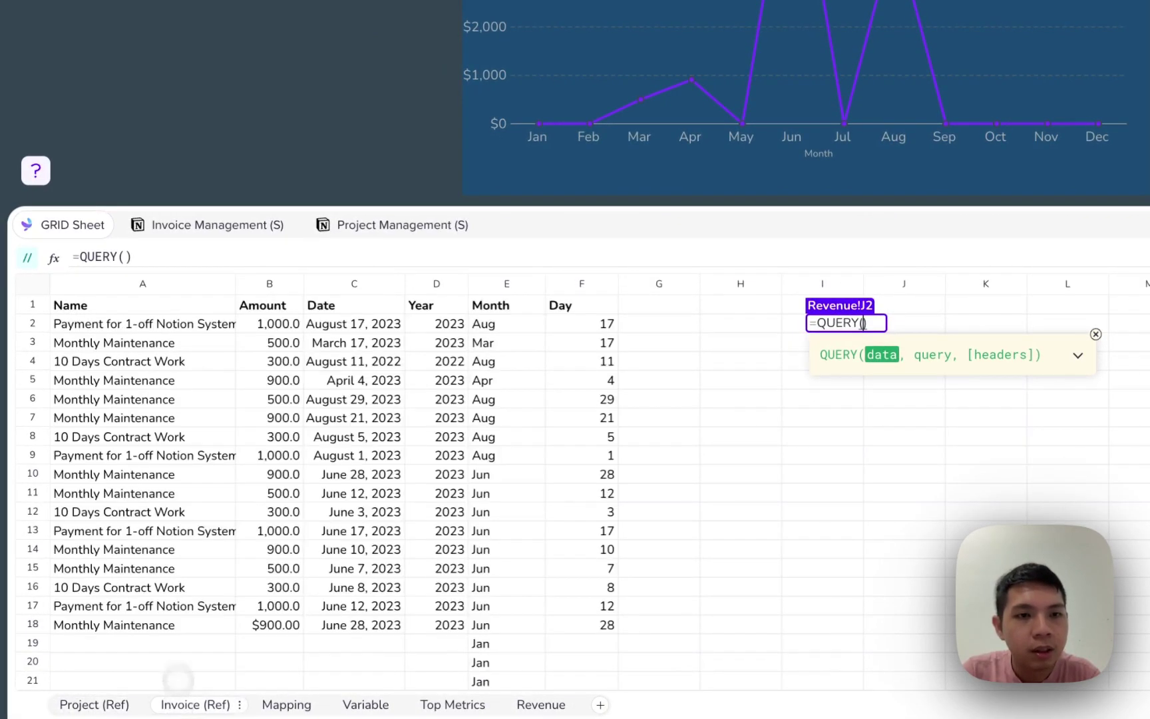
{"action": "left_click_drag", "start_coordinate": [110, 314], "coordinate": [616, 670]}
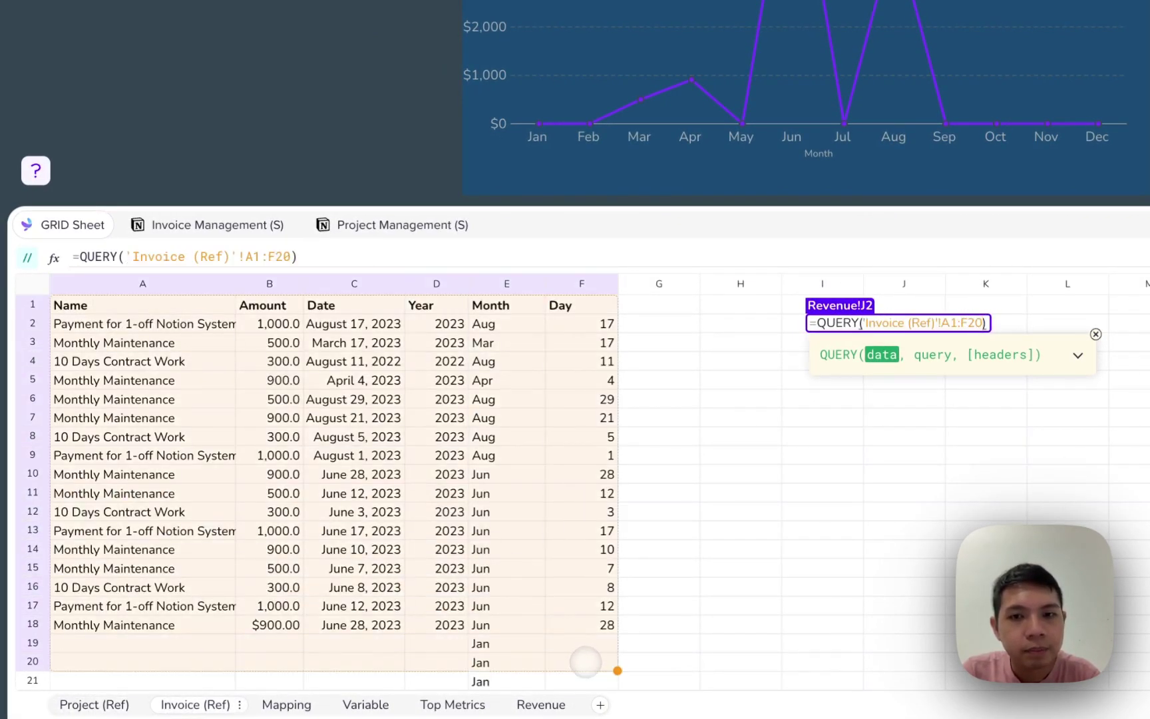
{"action": "type", "text": ", "}
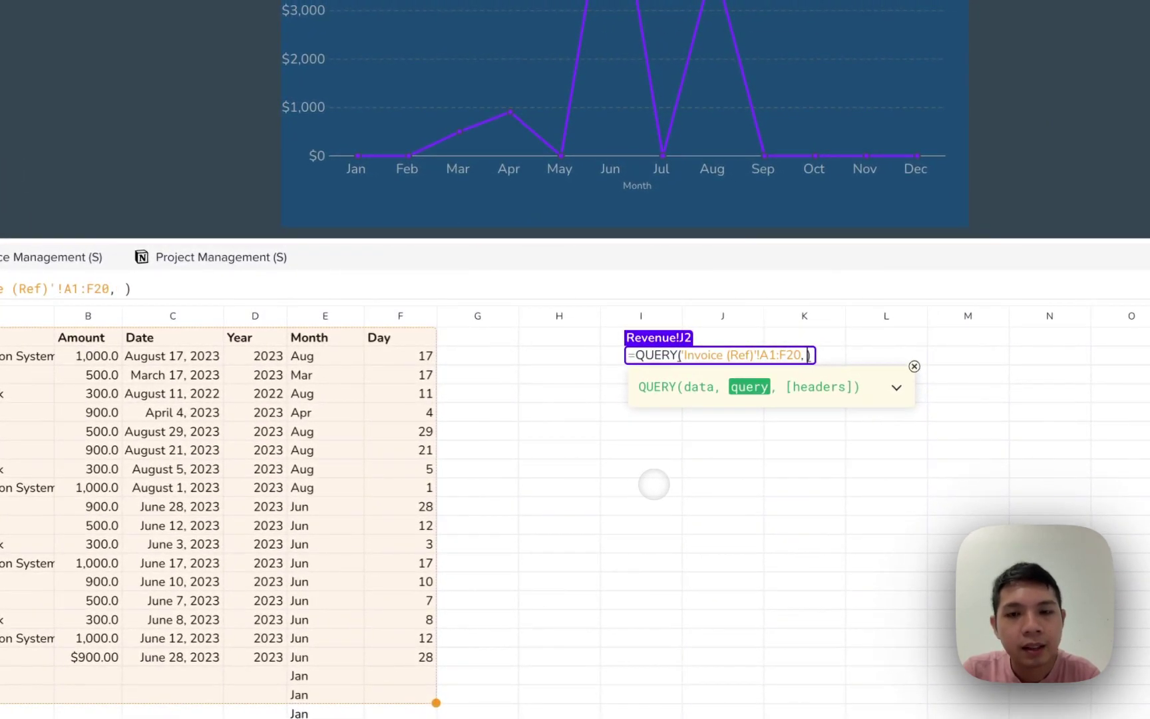
{"action": "type", "text": "\""}
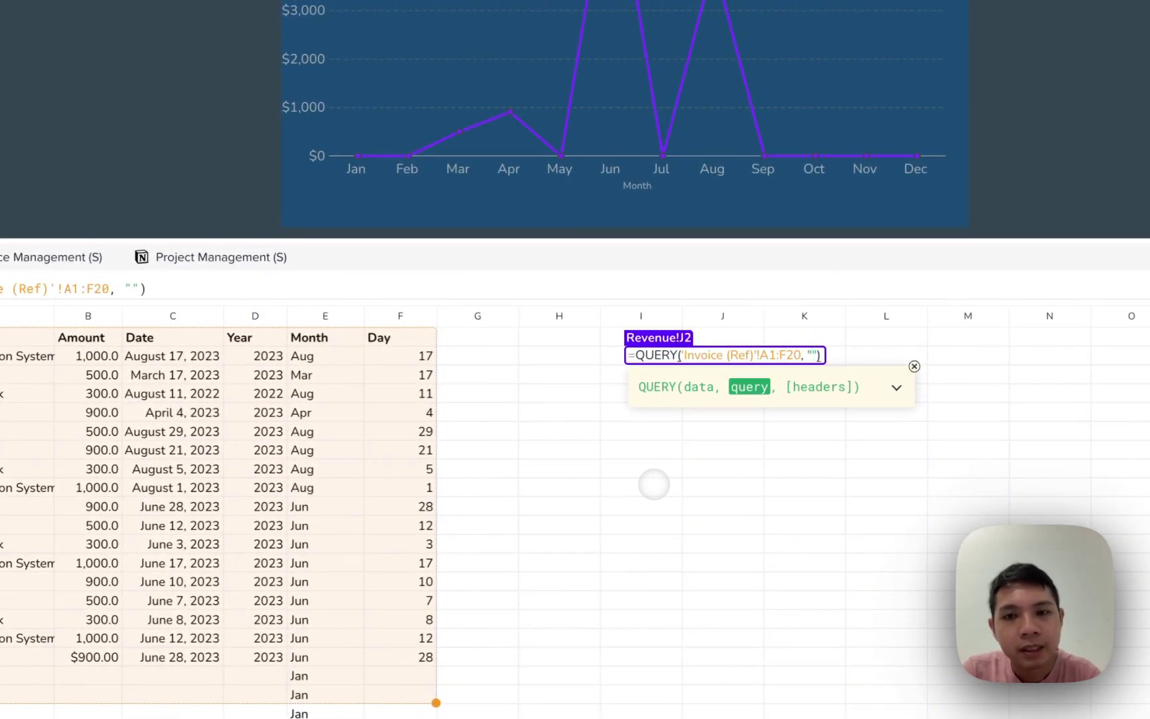
{"action": "type", "text": "SELECT A"}
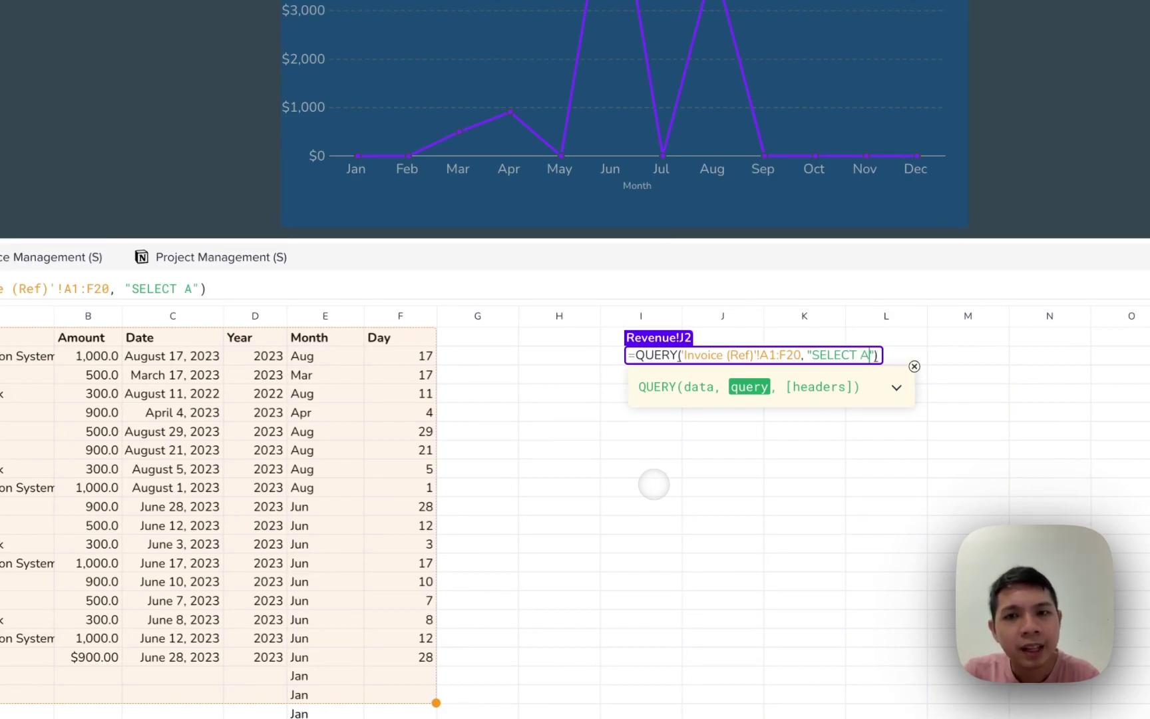
{"action": "key", "text": "Return"}
{"action": "key", "text": "Up"}
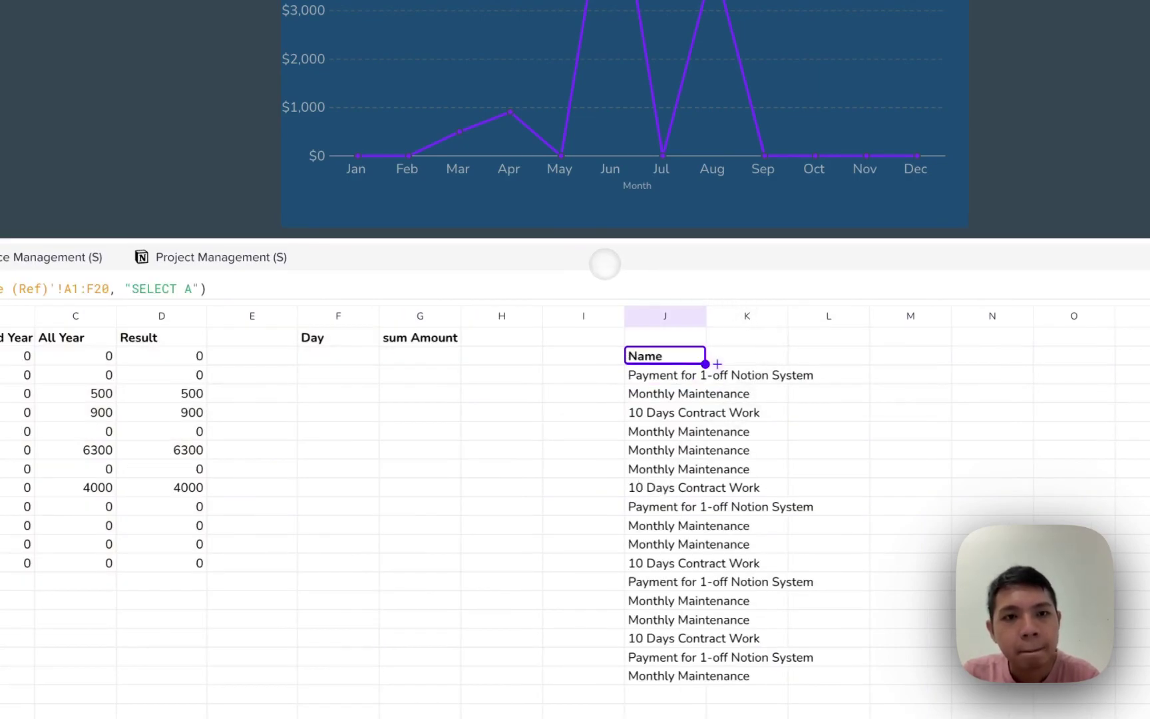
- Extend the J2 query to "SELECT A, B" to include the Amount column, and clear the test formula from J2
{"action": "left_click", "coordinate": [193, 289]}
{"action": "type", "text": ", "}
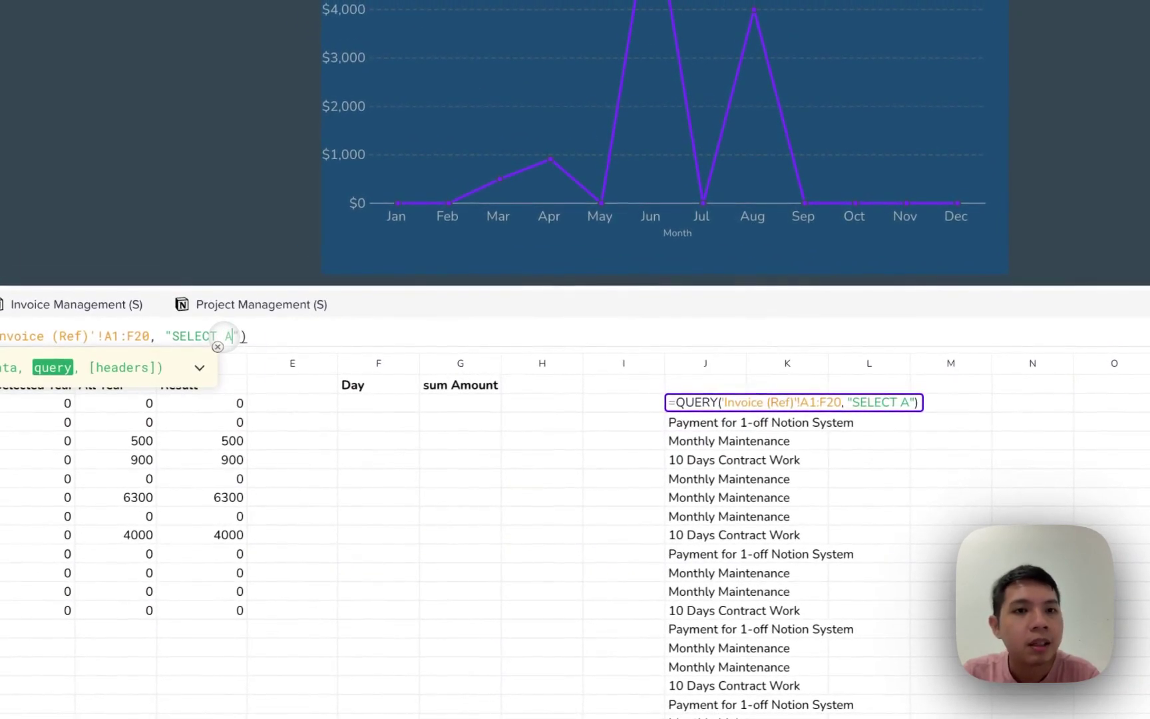
{"action": "type", "text": "B"}
{"action": "key", "text": "Return"}
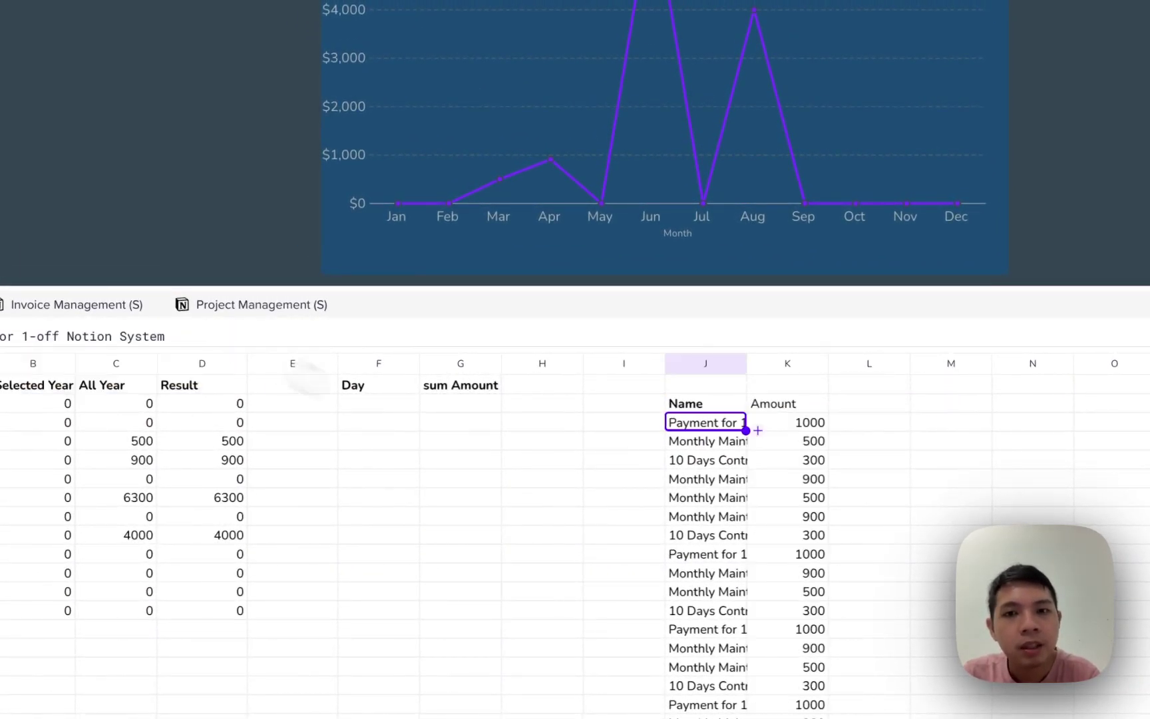
{"action": "key", "text": "Up"}
{"action": "key", "text": "Right"}
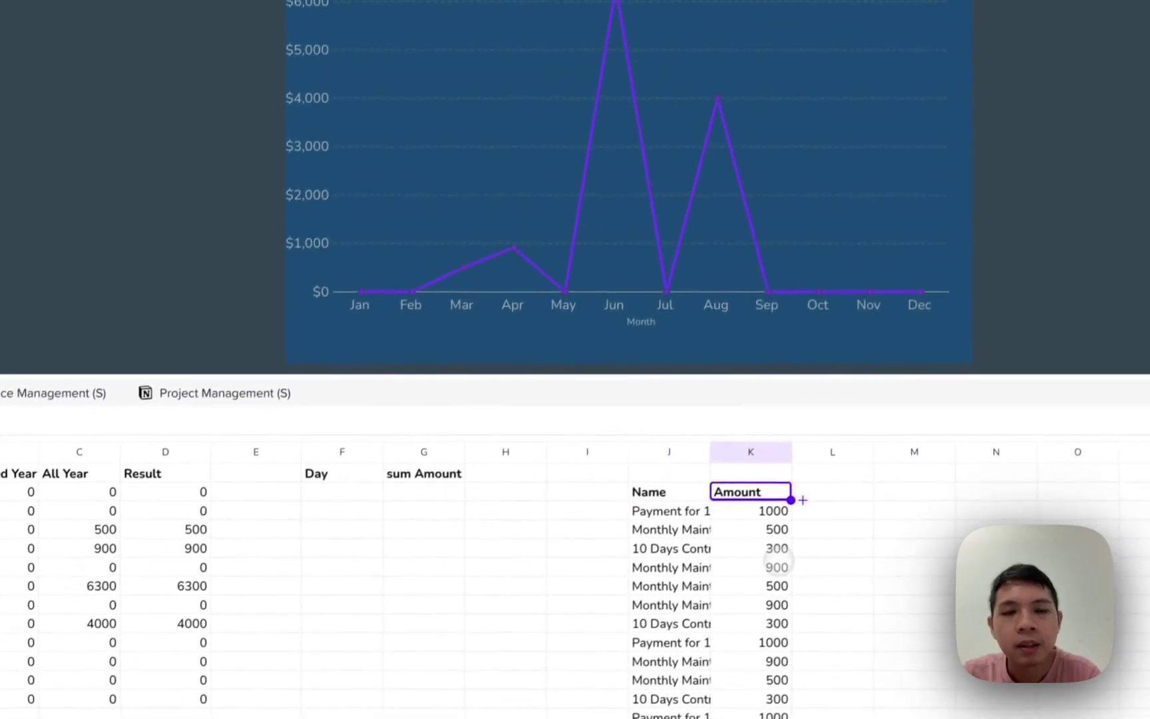
{"action": "key", "text": "Left"}
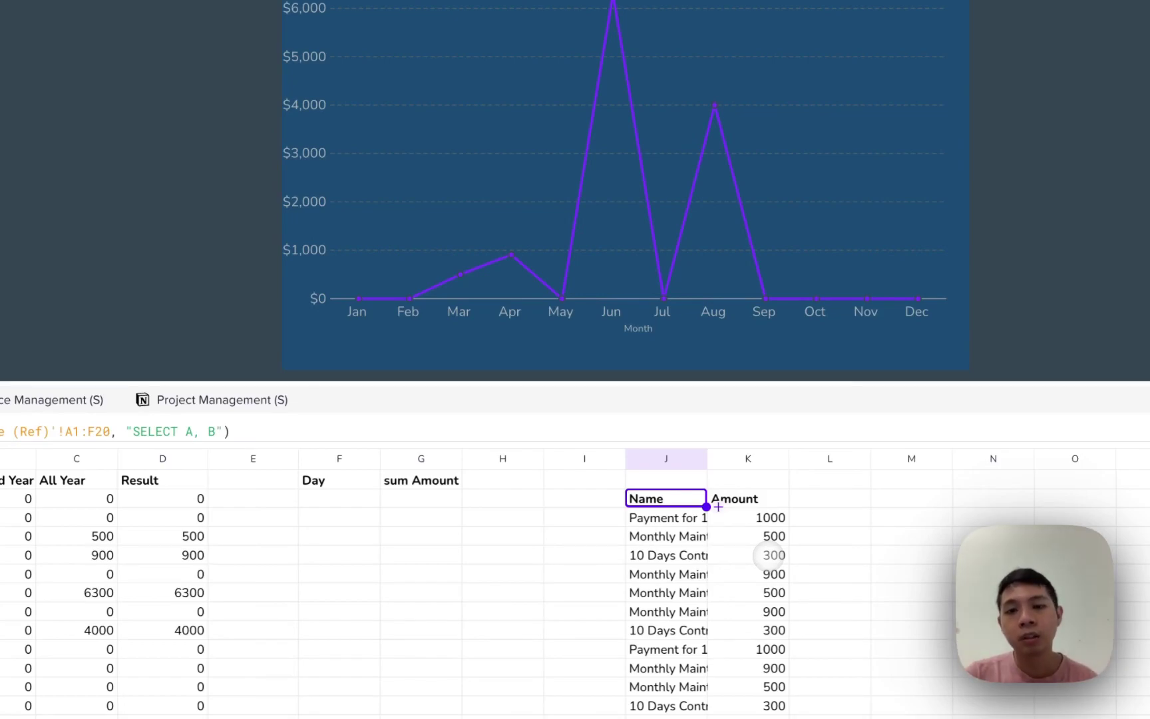
{"action": "key", "text": "Delete"}
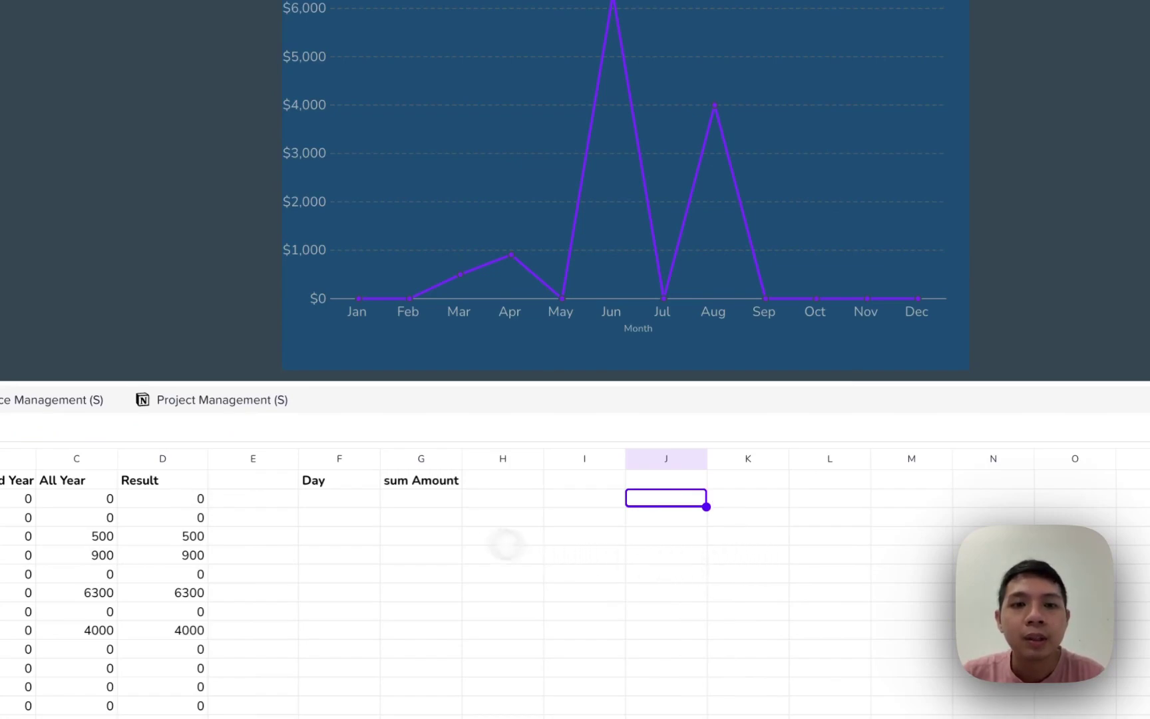
- Examine the Day header's QUERY formula and its daily sum Amount output with the Month filter set to Mar and Aug
{"action": "left_click", "coordinate": [333, 480]}
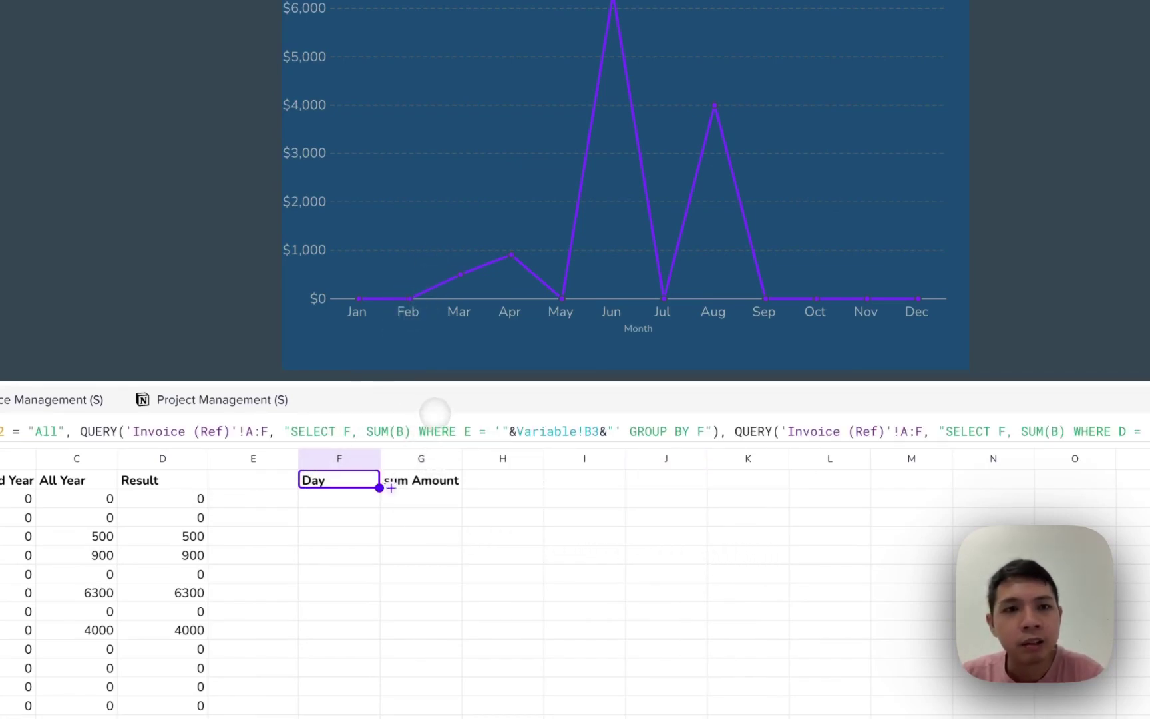
{"action": "scroll", "coordinate": [373, 326], "scroll_direction": "up", "scroll_amount": 2}
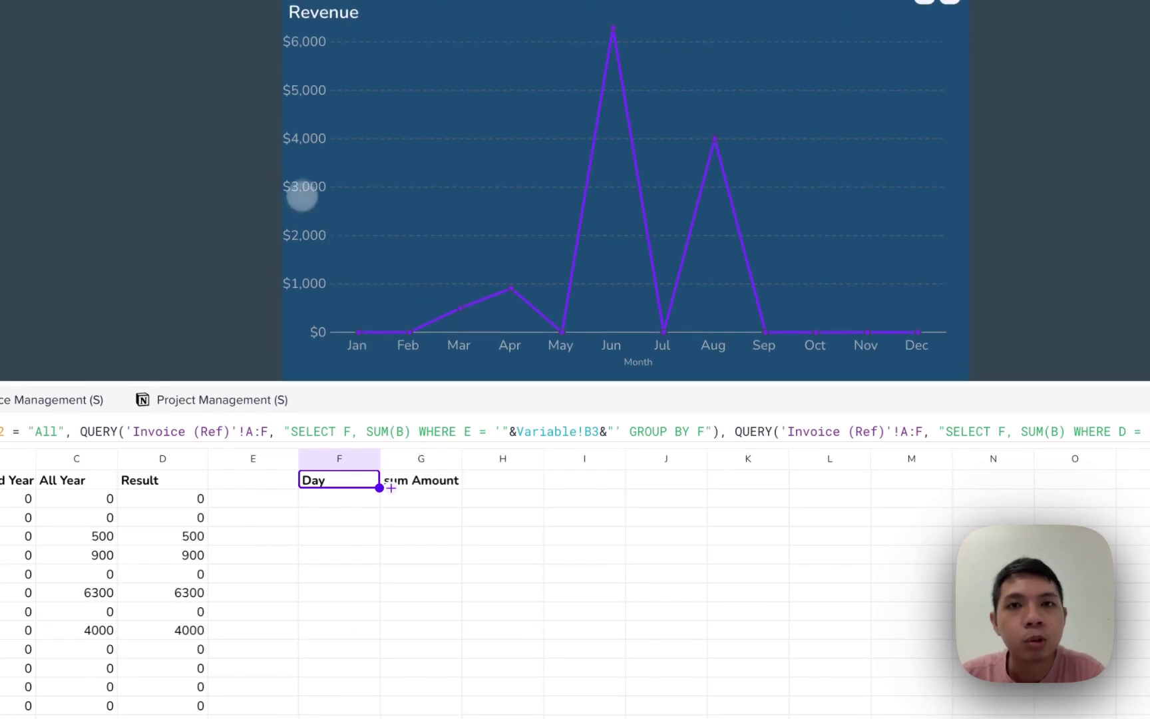
{"action": "left_click", "coordinate": [617, 23]}
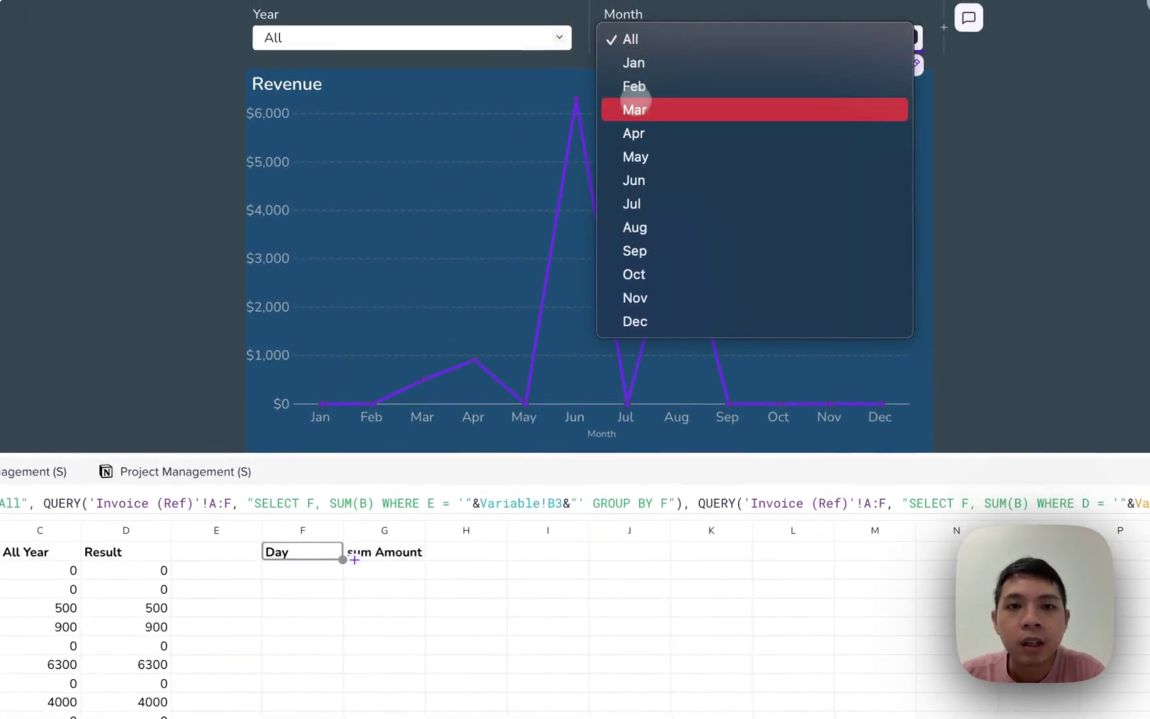
{"action": "left_click", "coordinate": [640, 95]}
{"action": "left_click", "coordinate": [631, 38]}
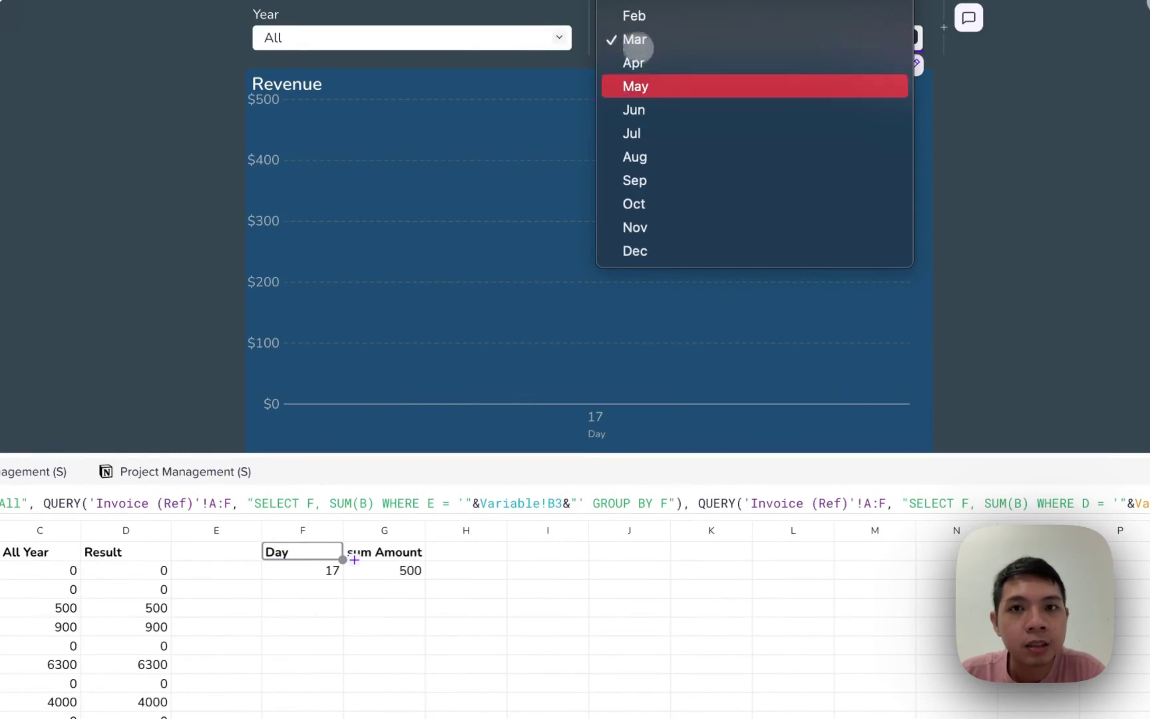
{"action": "left_click", "coordinate": [635, 157]}
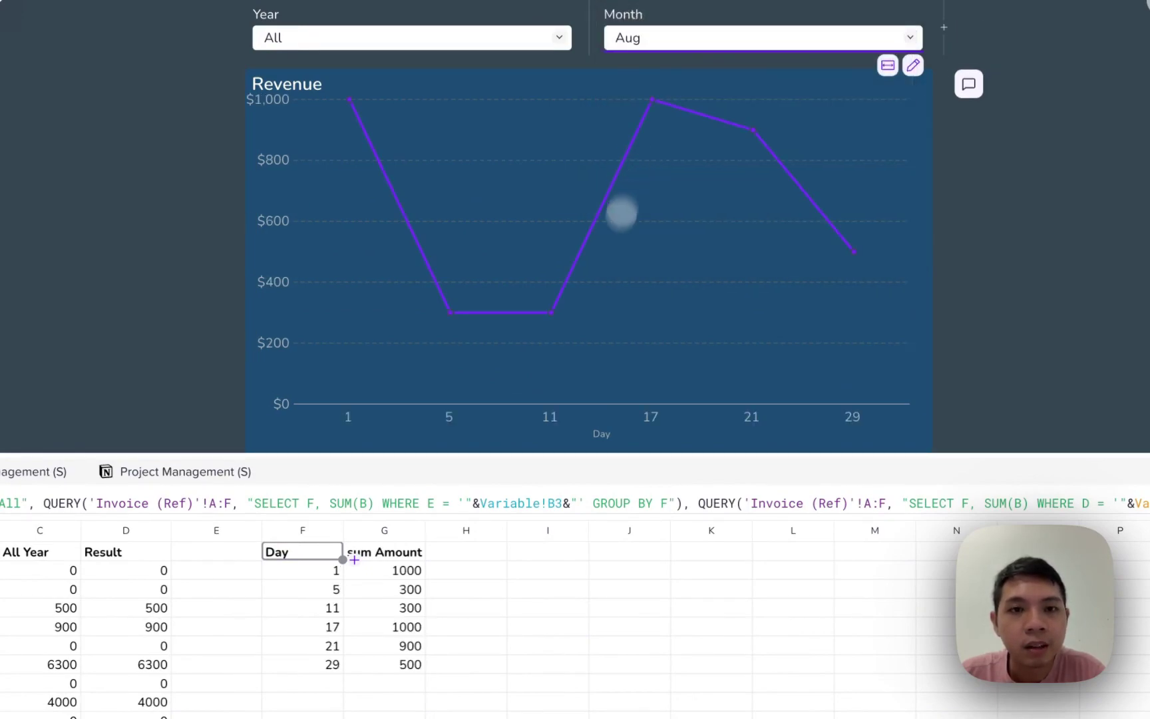
{"action": "left_click", "coordinate": [366, 514]}
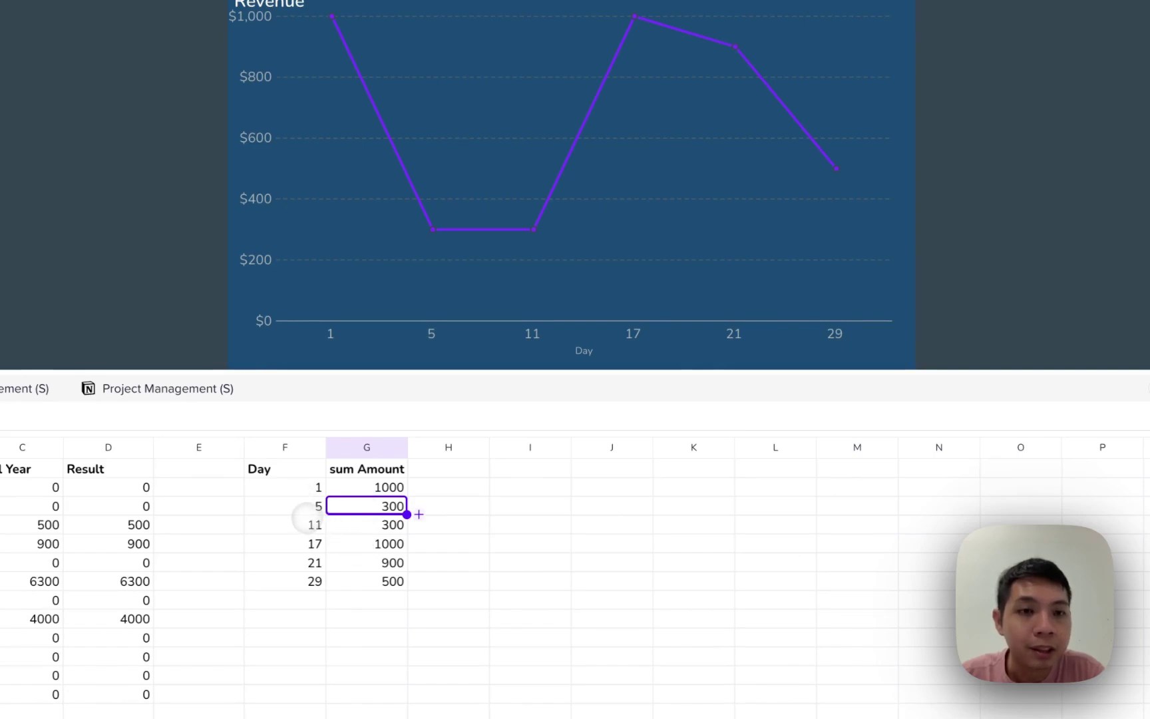
- Open the Revenue line chart's settings and inspect the IF formula that supplies its Data
{"action": "scroll", "coordinate": [734, 159], "scroll_direction": "down", "scroll_amount": 3}
{"action": "left_click", "coordinate": [739, 153]}
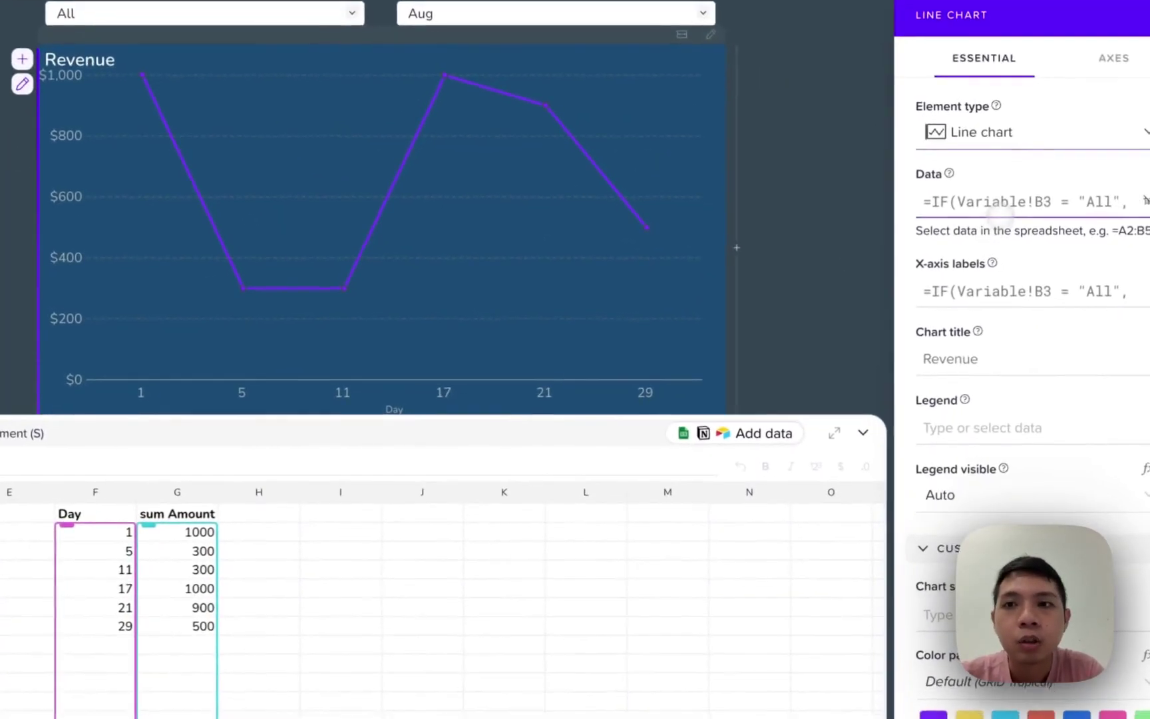
{"action": "left_click", "coordinate": [998, 203]}
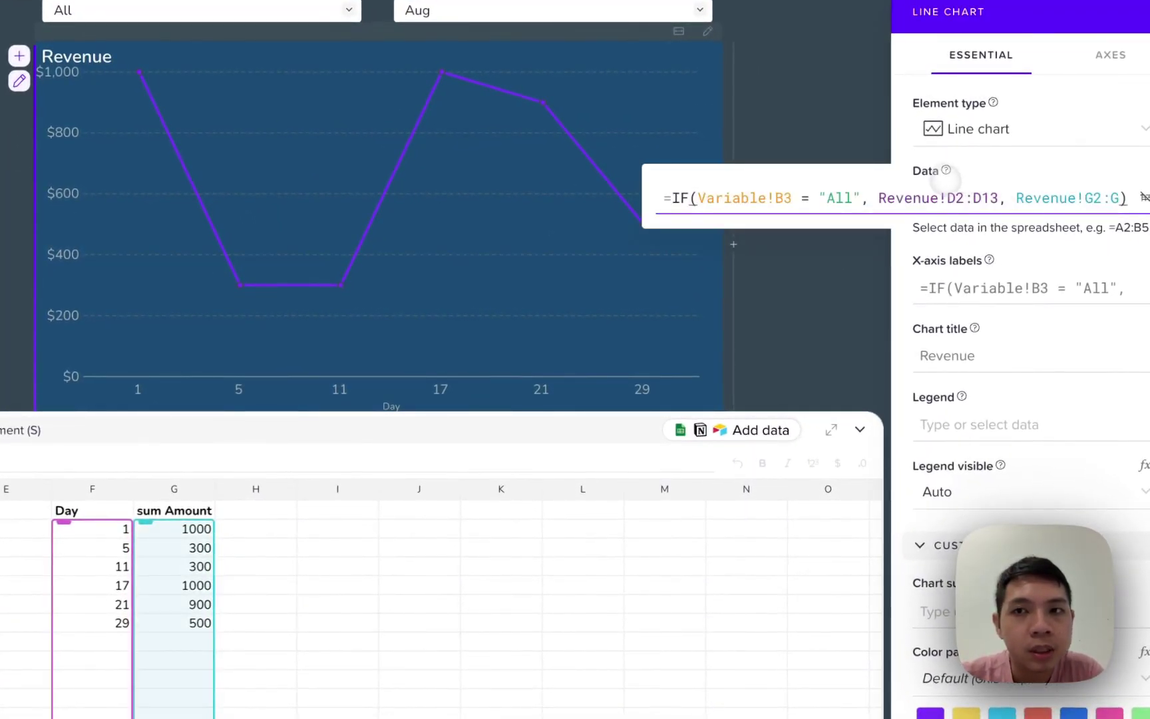
{"action": "left_click", "coordinate": [896, 193]}
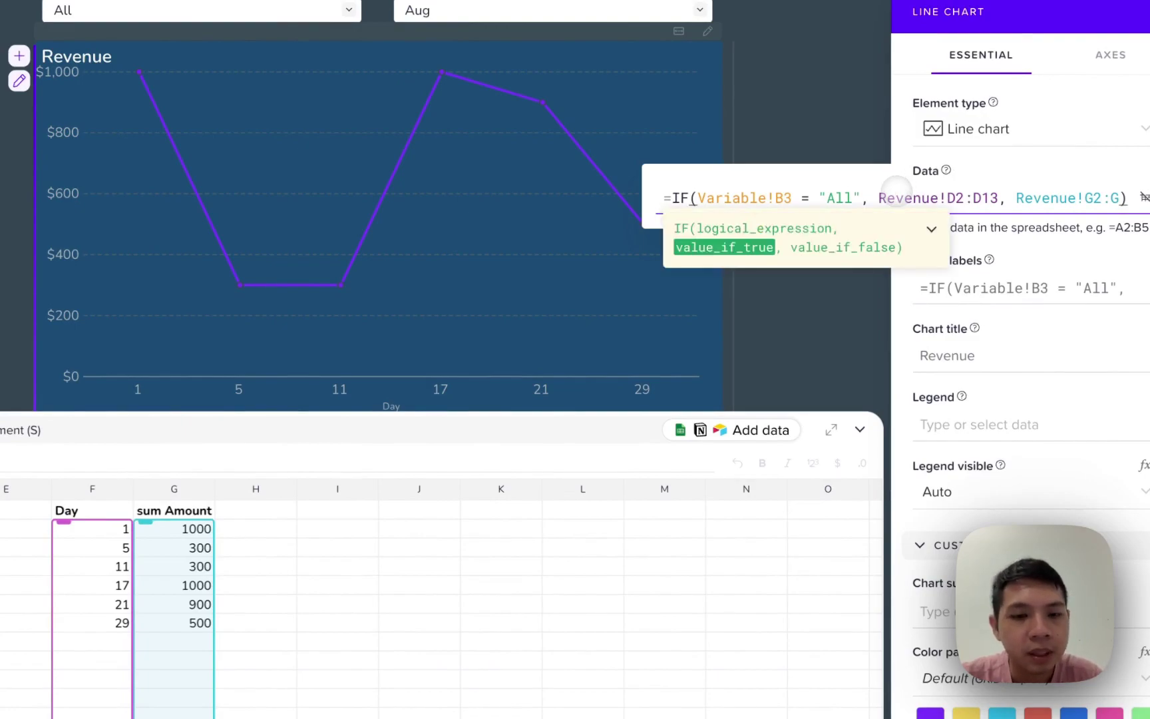
- Copy the chart's Data formula =IF(Variable!B3 = "All", Revenue!D2:D13, Revenue!G2:G) into cell I2 of the Revenue sheet
{"action": "key", "text": "ctrl+a"}
{"action": "key", "text": "ctrl+c"}
{"action": "left_click", "coordinate": [175, 547]}
{"action": "left_click", "coordinate": [337, 528]}
{"action": "key", "text": "ctrl+v"}
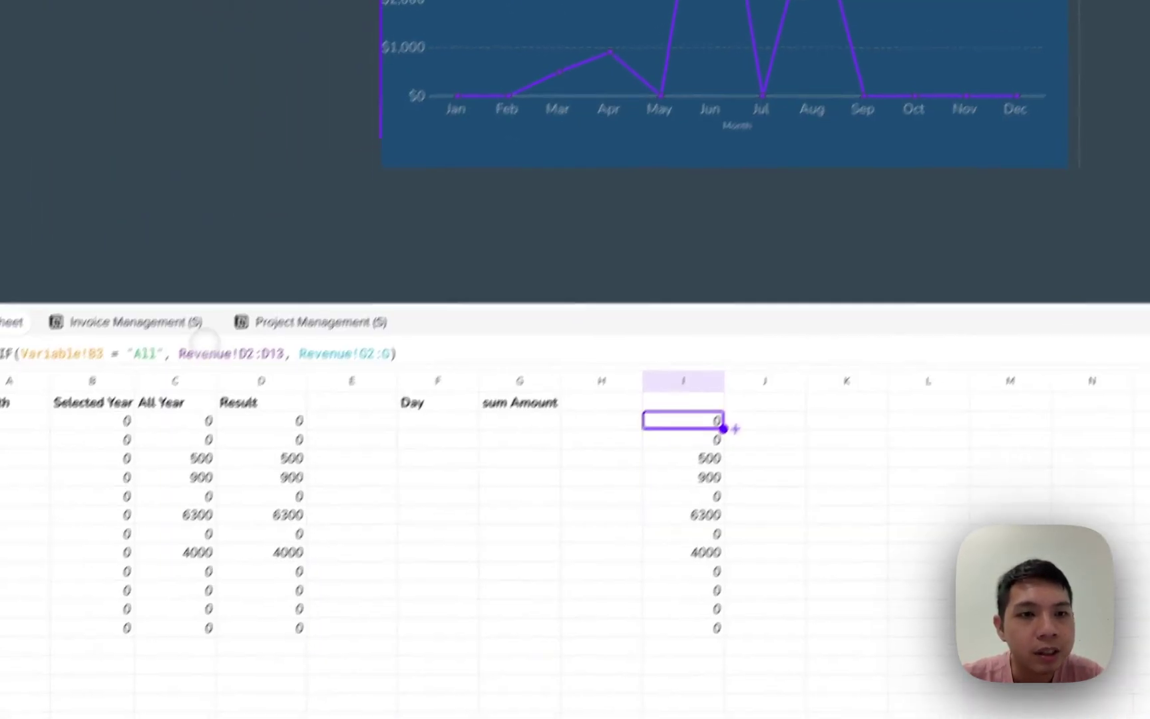
- Trace the I2 formula's references to the Result range D2:D13 and the Month target cell B3 in the Variable sheet
{"action": "left_click", "coordinate": [179, 353]}
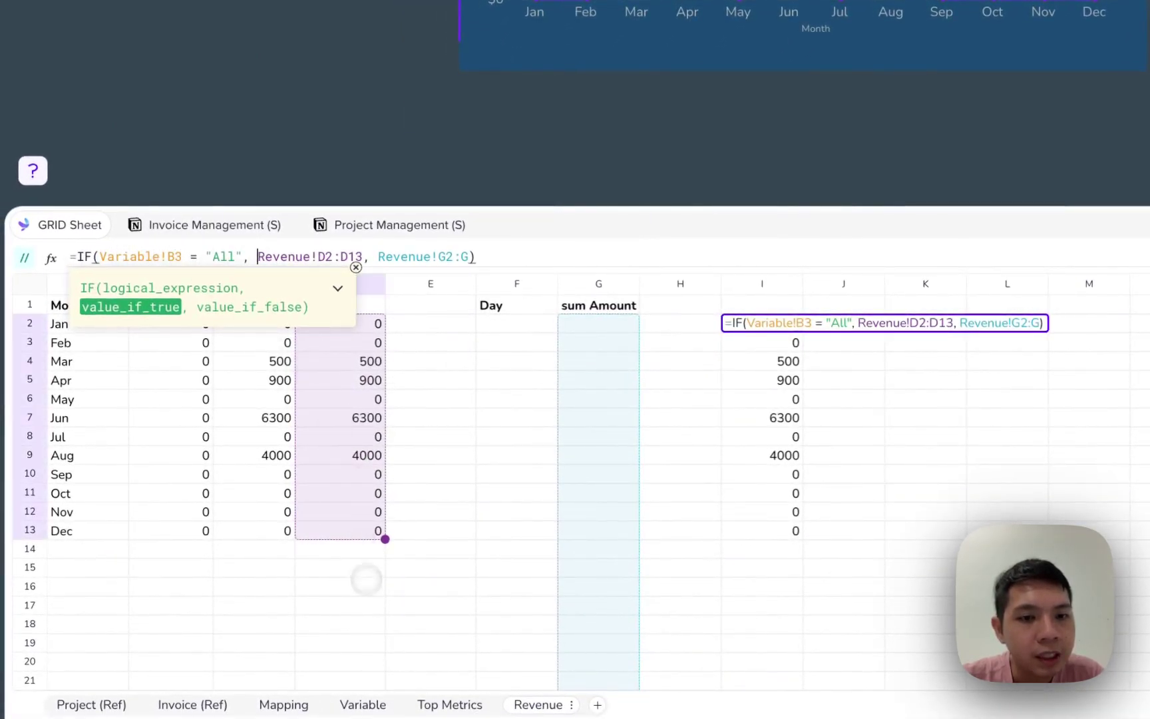
{"action": "left_click", "coordinate": [348, 704]}
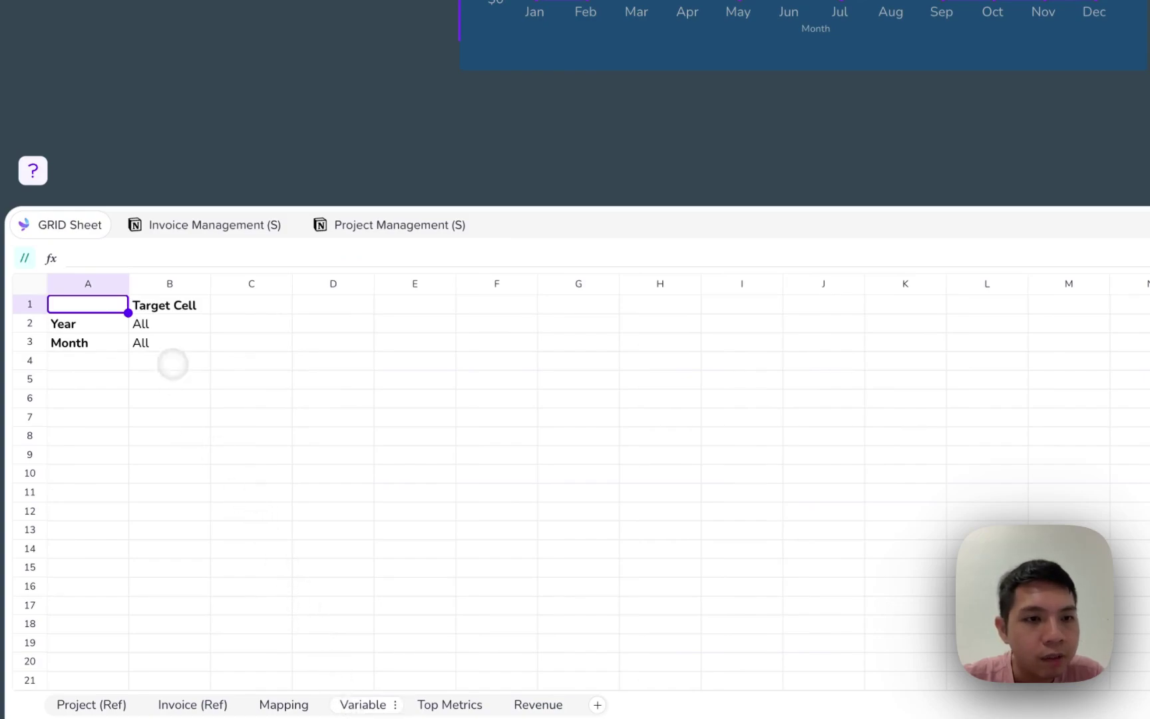
{"action": "left_click", "coordinate": [170, 346]}
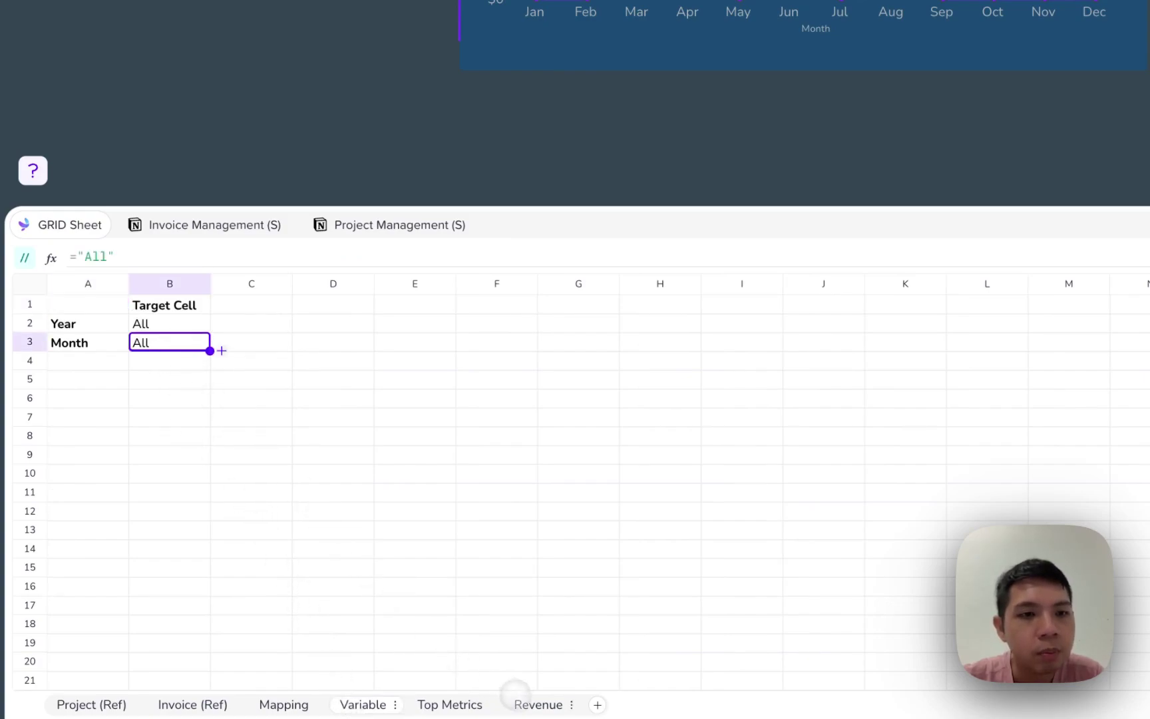
{"action": "left_click", "coordinate": [526, 704]}
{"action": "left_click", "coordinate": [706, 385]}
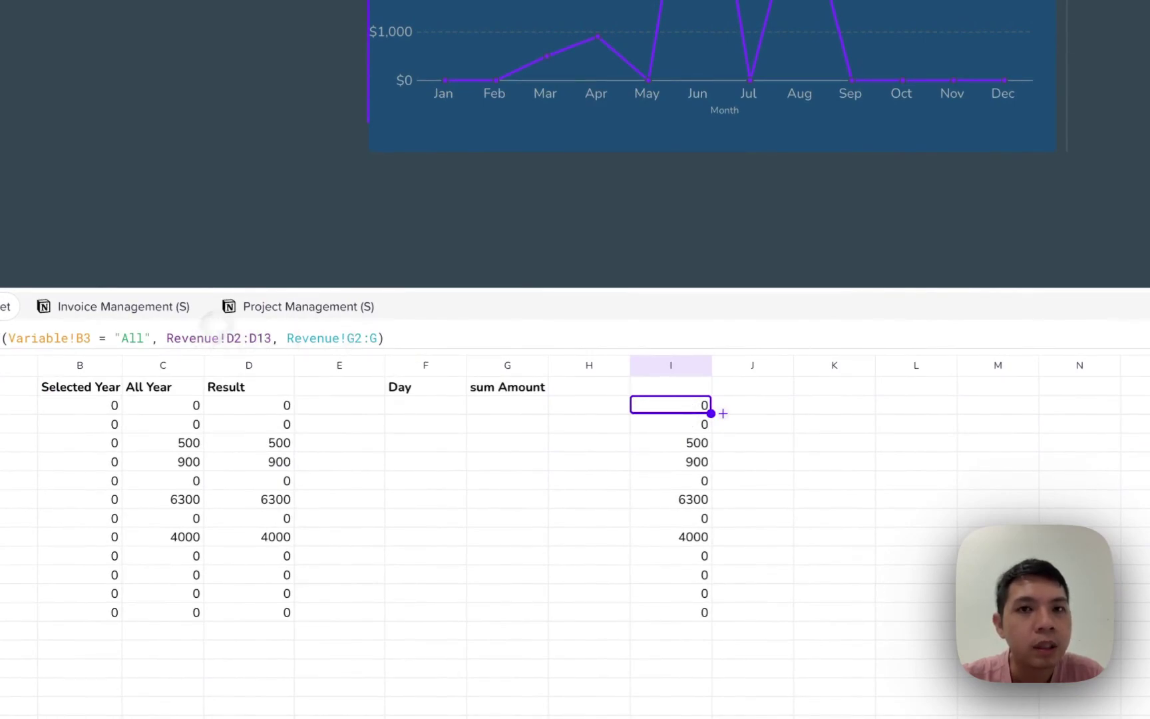
- Check the monthly Revenue chart and the Month filter's options against the pasted formula's output
{"action": "scroll", "coordinate": [360, 200], "scroll_direction": "up", "scroll_amount": 4}
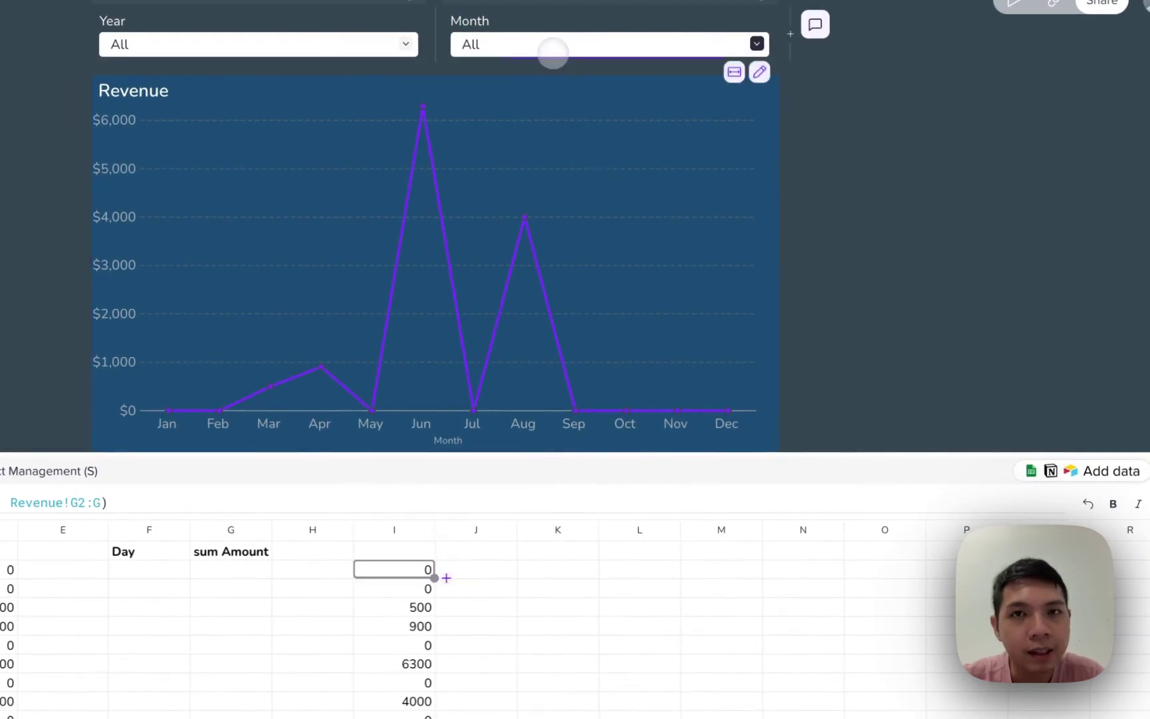
{"action": "left_click", "coordinate": [553, 53]}
{"action": "key", "text": "Escape"}
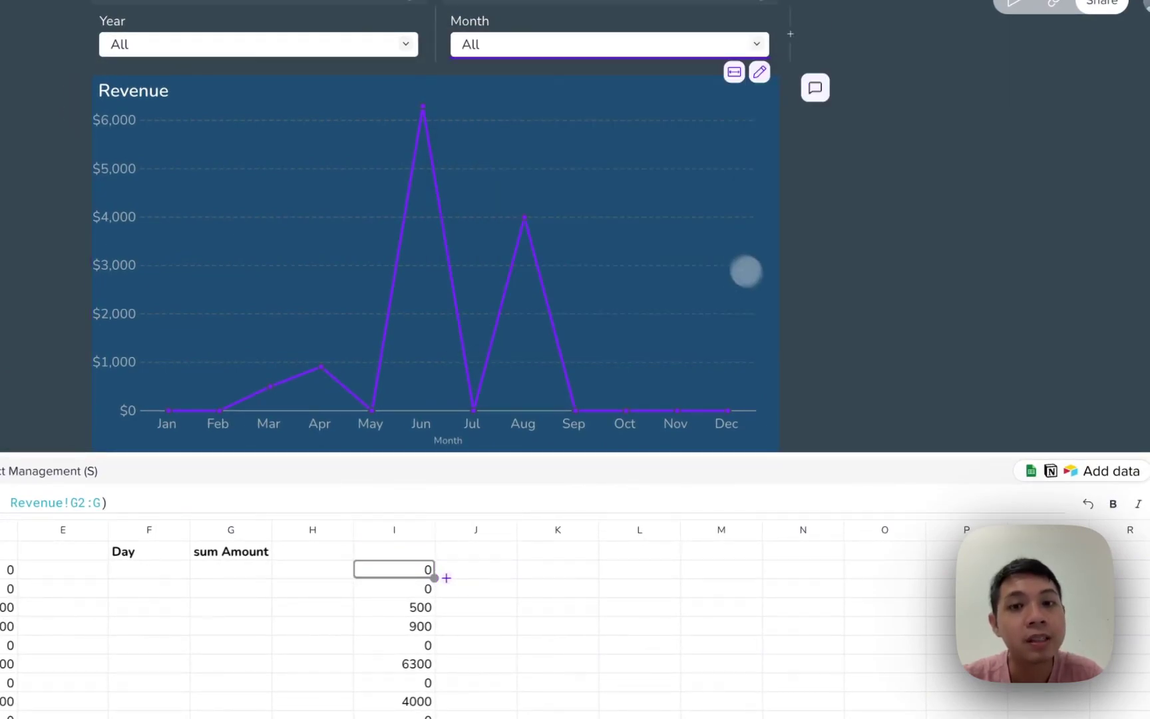
- Examine the Revenue!D2:D13 and Revenue!G2:G references in the IF formula in cell I2, and clear that test formula from the Revenue sheet
{"action": "left_click", "coordinate": [509, 570]}
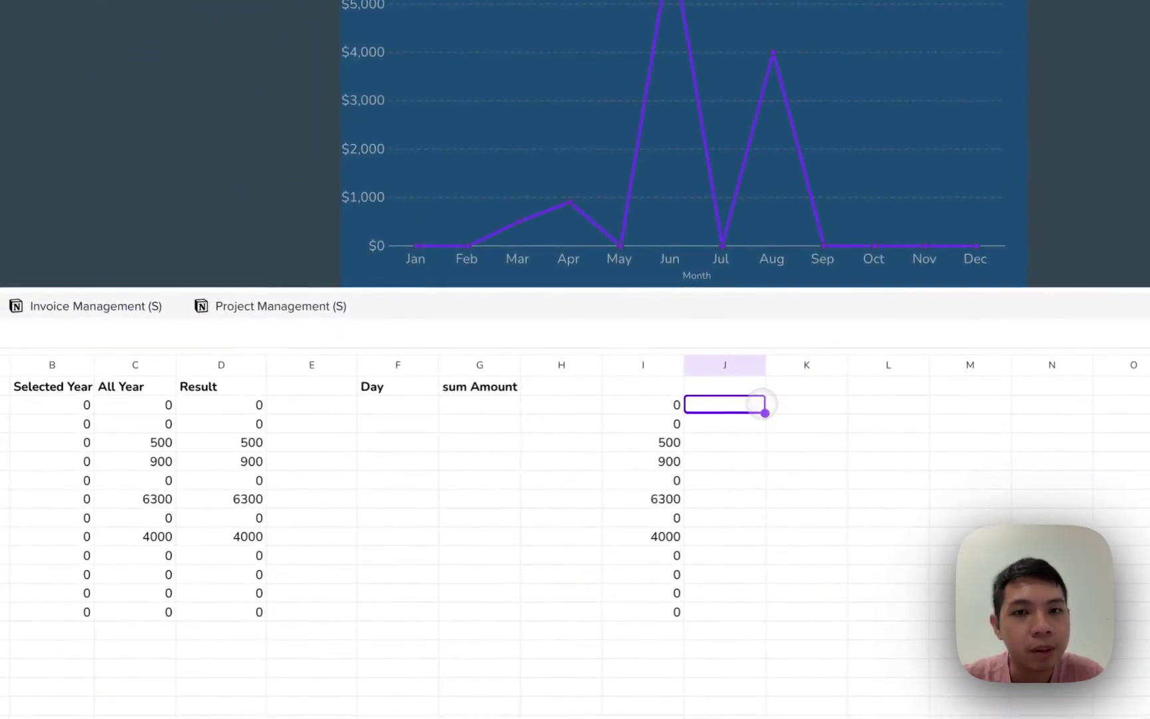
{"action": "left_click", "coordinate": [676, 404]}
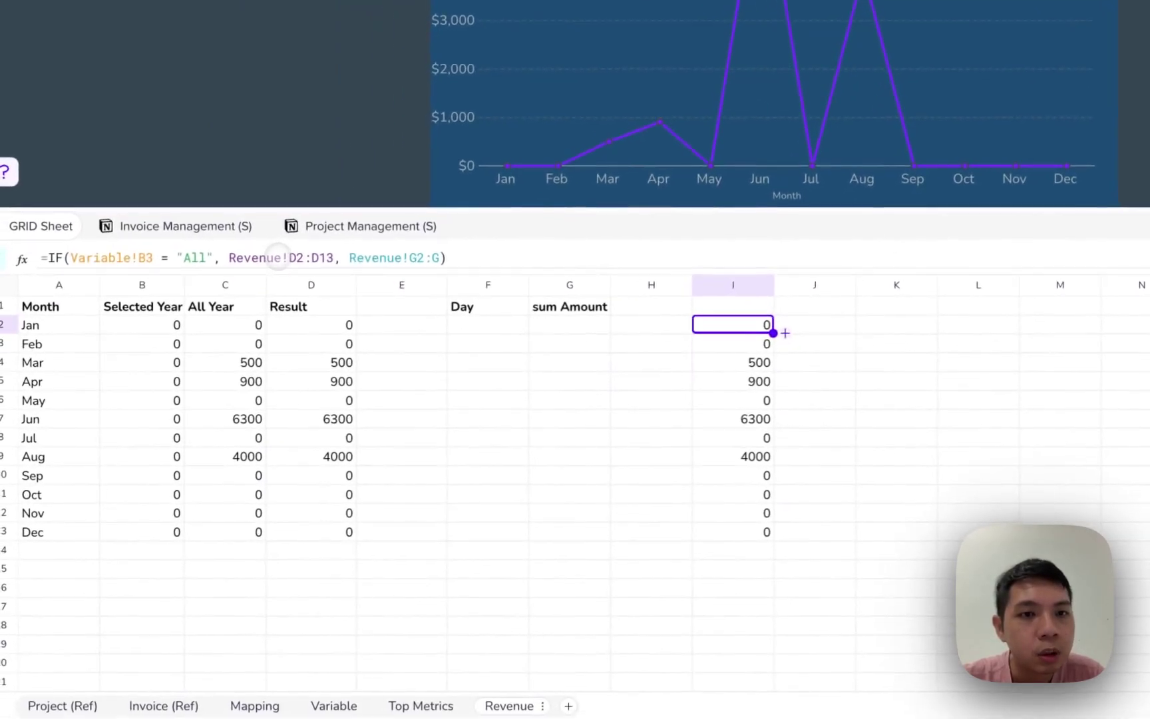
{"action": "left_click", "coordinate": [278, 258]}
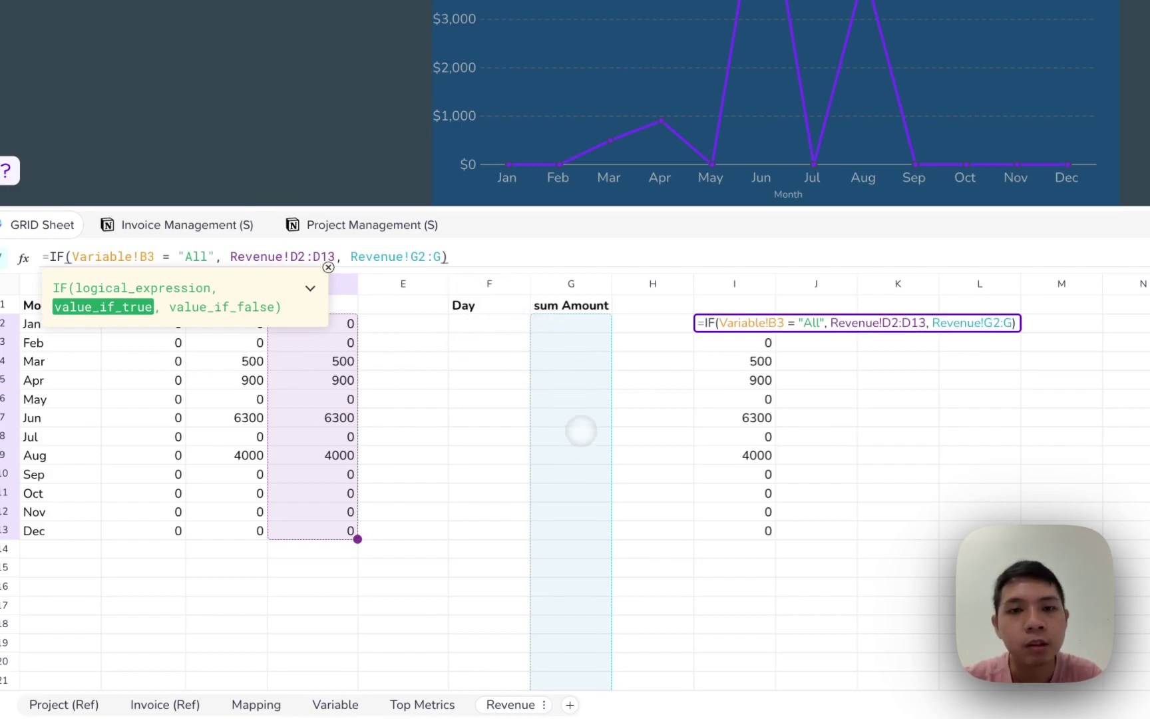
{"action": "key", "text": "Return"}
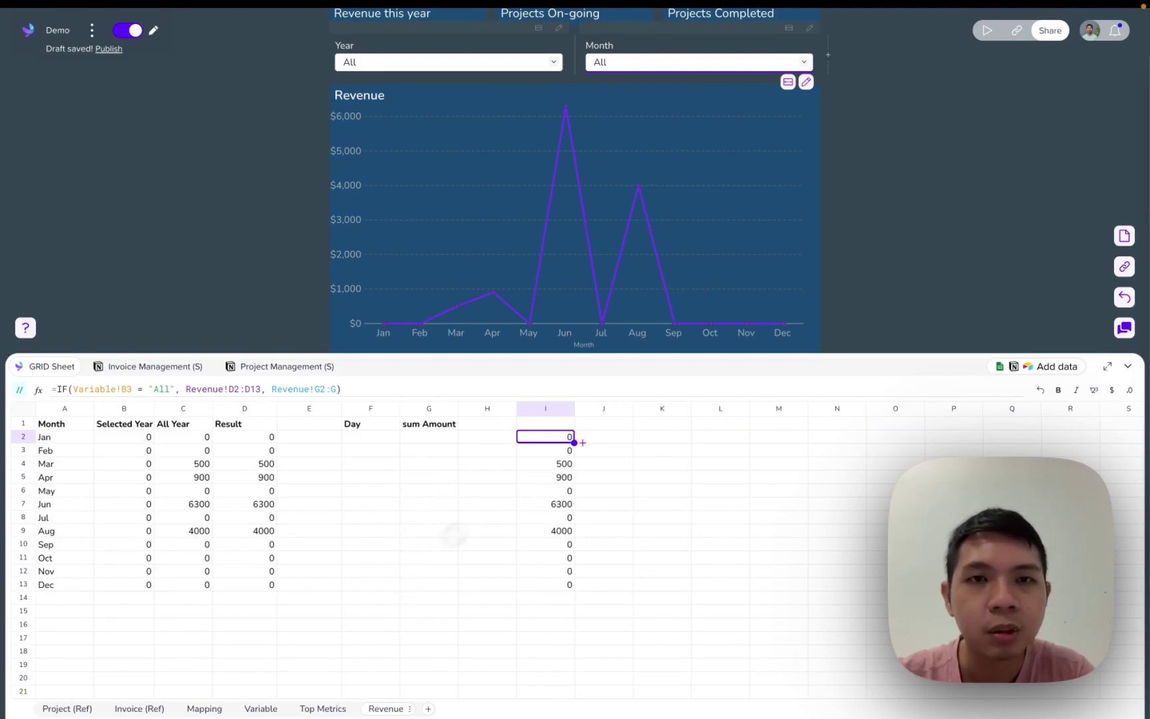
{"action": "key", "text": "Delete"}
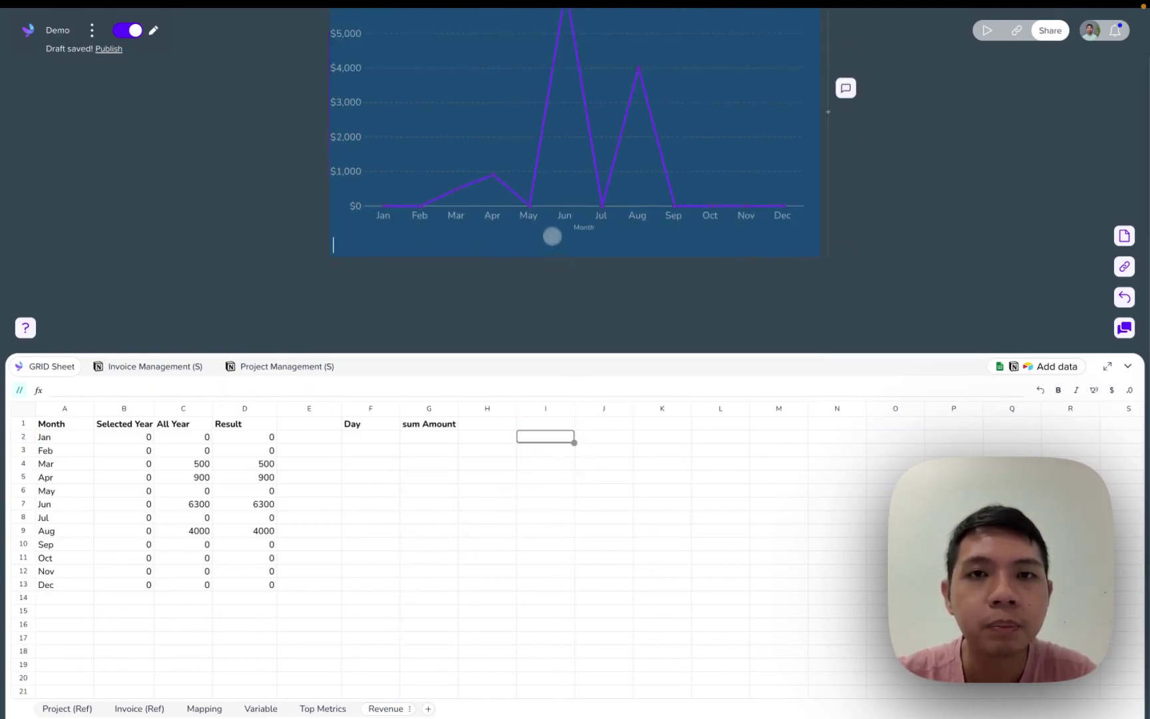
- View the Revenue line chart's Data and X-axis labels formulas with their source ranges, and return to the dashboard and Revenue sheet
{"action": "left_click", "coordinate": [553, 240]}
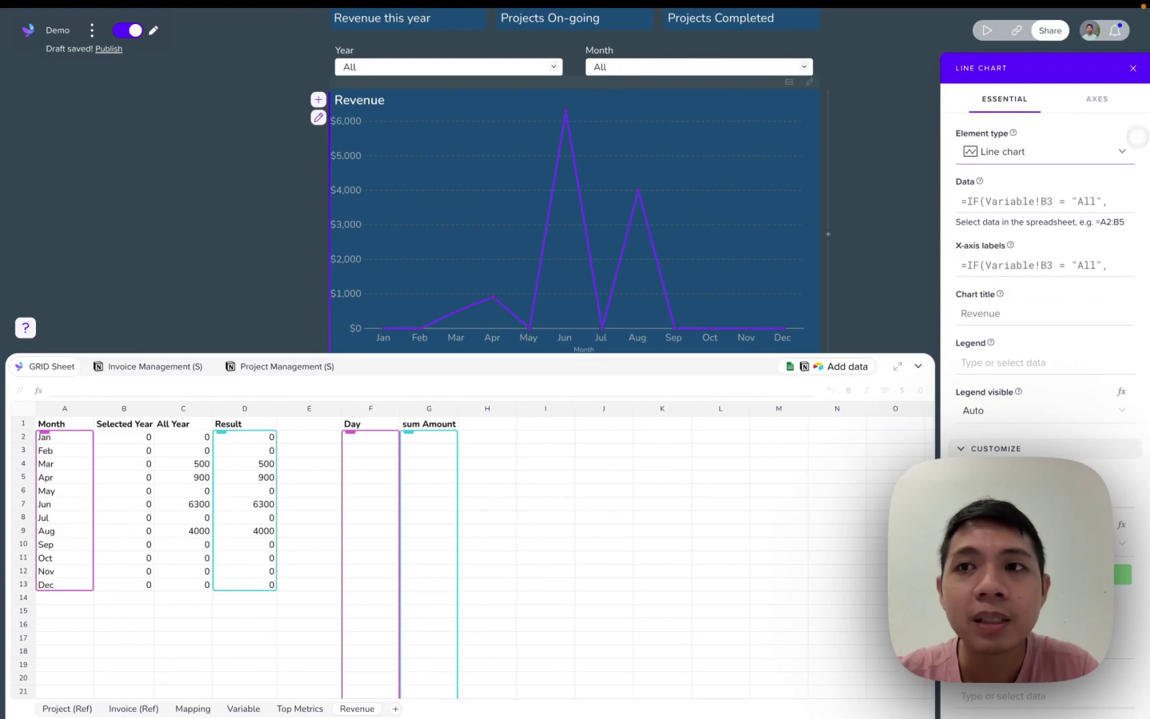
{"action": "left_click", "coordinate": [1136, 71]}
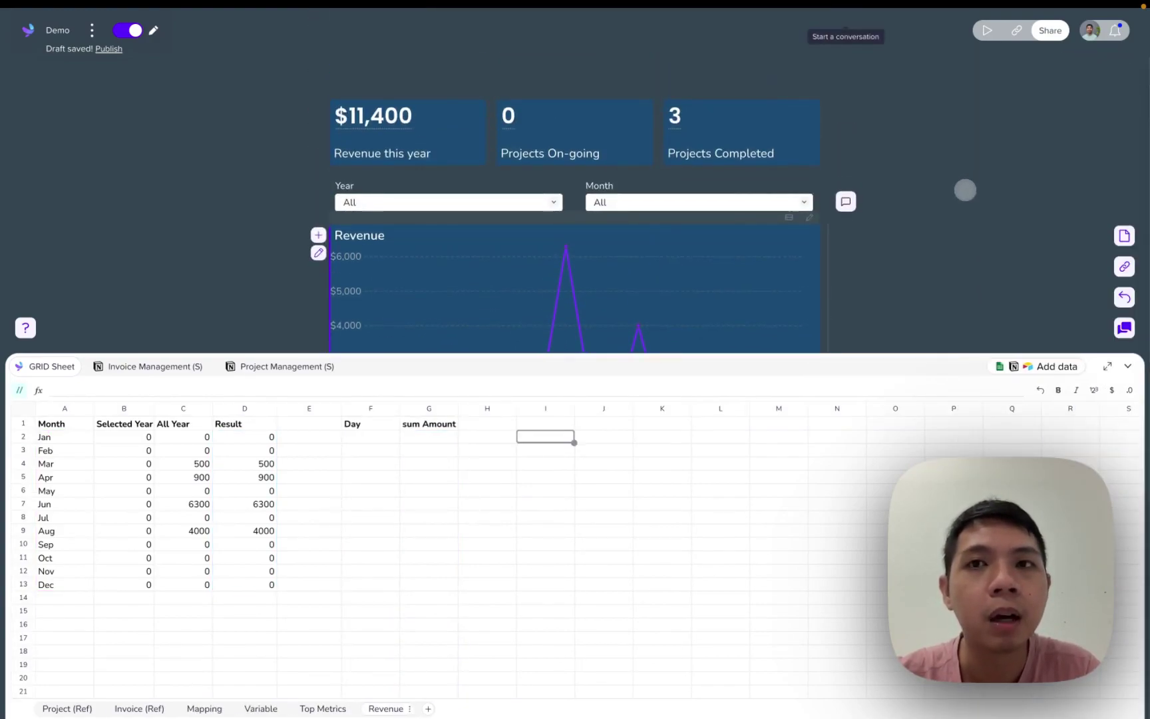
{"action": "scroll", "coordinate": [965, 190], "scroll_direction": "down", "scroll_amount": 2}
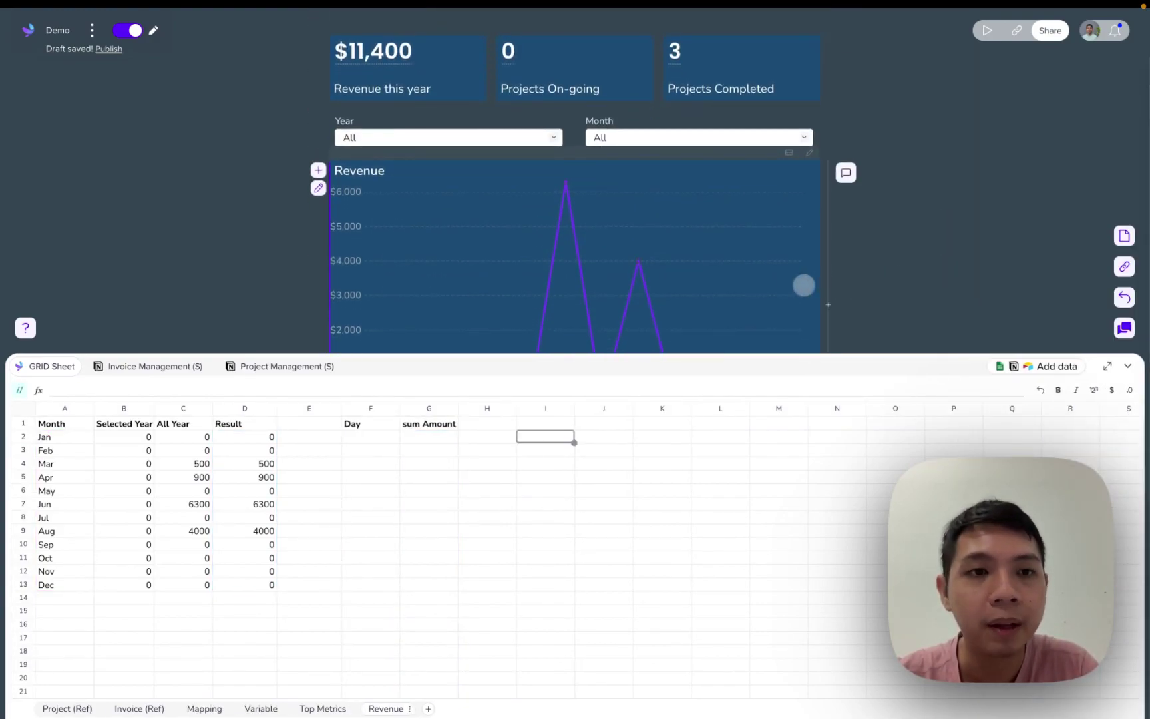
{"action": "left_click", "coordinate": [318, 570]}
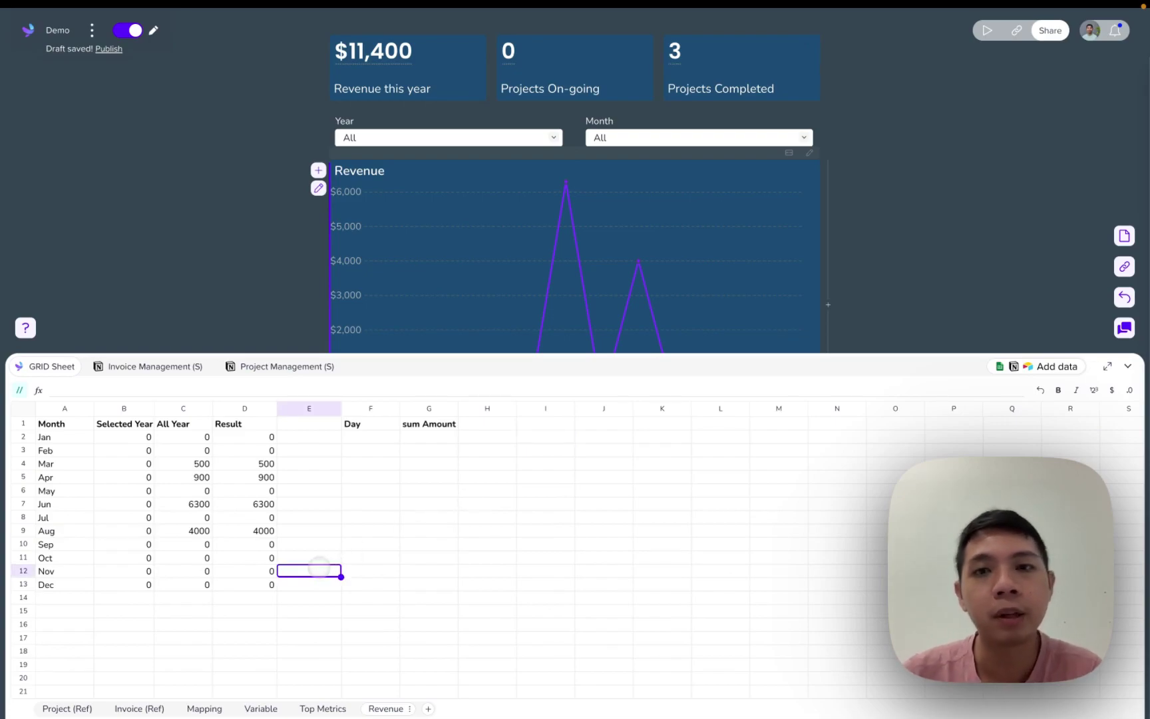